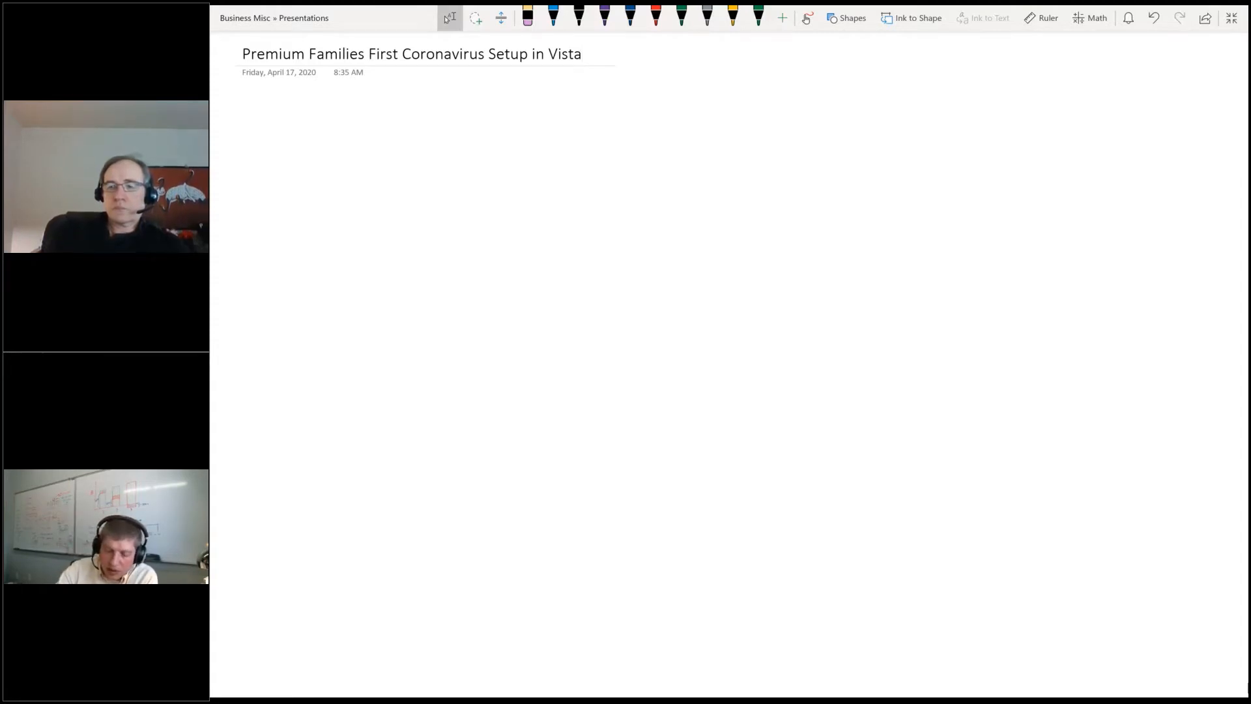
Step: Handwrite "1) Custom Routine" in green ink below the page title as the first list item
left_click(681, 18)
left_click_drag(357, 167, 358, 186)
mouse_move(362, 154)
left_mouse_down()
mouse_move(362, 199)
mouse_move(418, 181)
left_mouse_up()
left_click_drag(412, 182, 413, 188)
left_click_drag(421, 182, 420, 182)
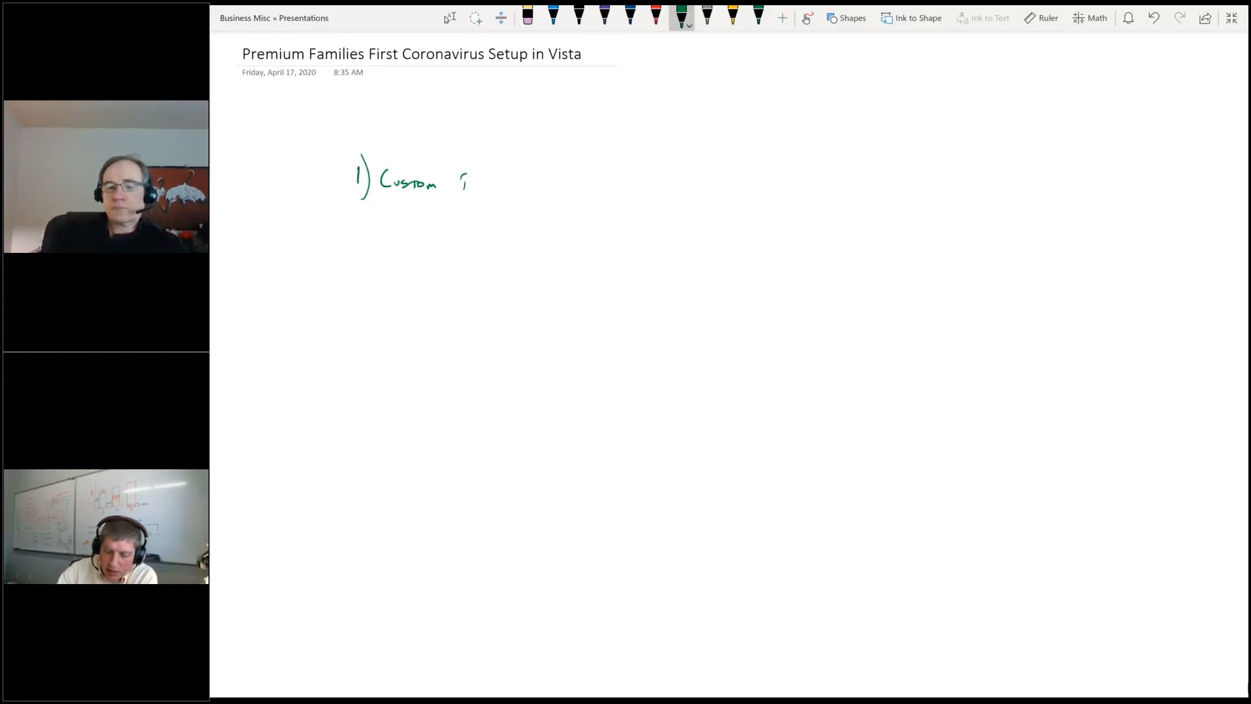
left_click_drag(462, 174, 472, 189)
left_click_drag(479, 183, 478, 183)
left_click_drag(482, 182, 514, 186)
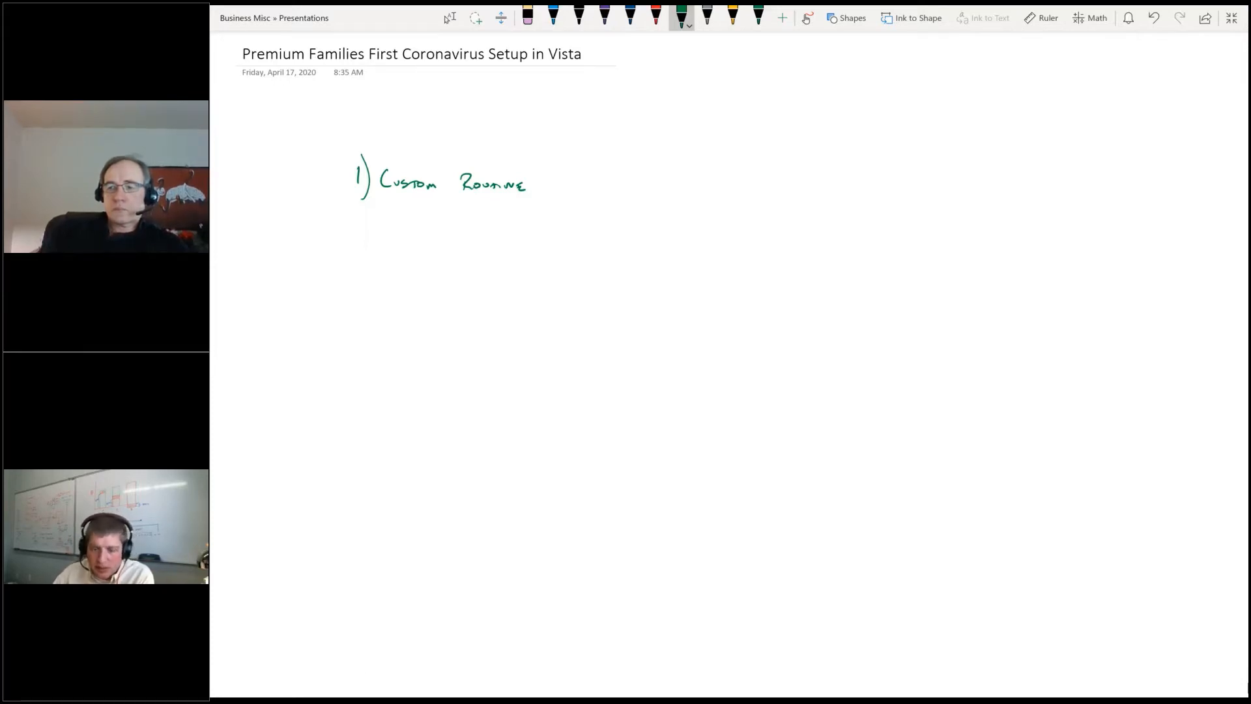
Step: Handwrite the indented sub-items "a) Emp Health" and "b) Emp Medicare" under Custom Routine
mouse_move(432, 221)
left_mouse_down()
mouse_move(436, 239)
mouse_move(561, 222)
mouse_move(568, 233)
left_mouse_up()
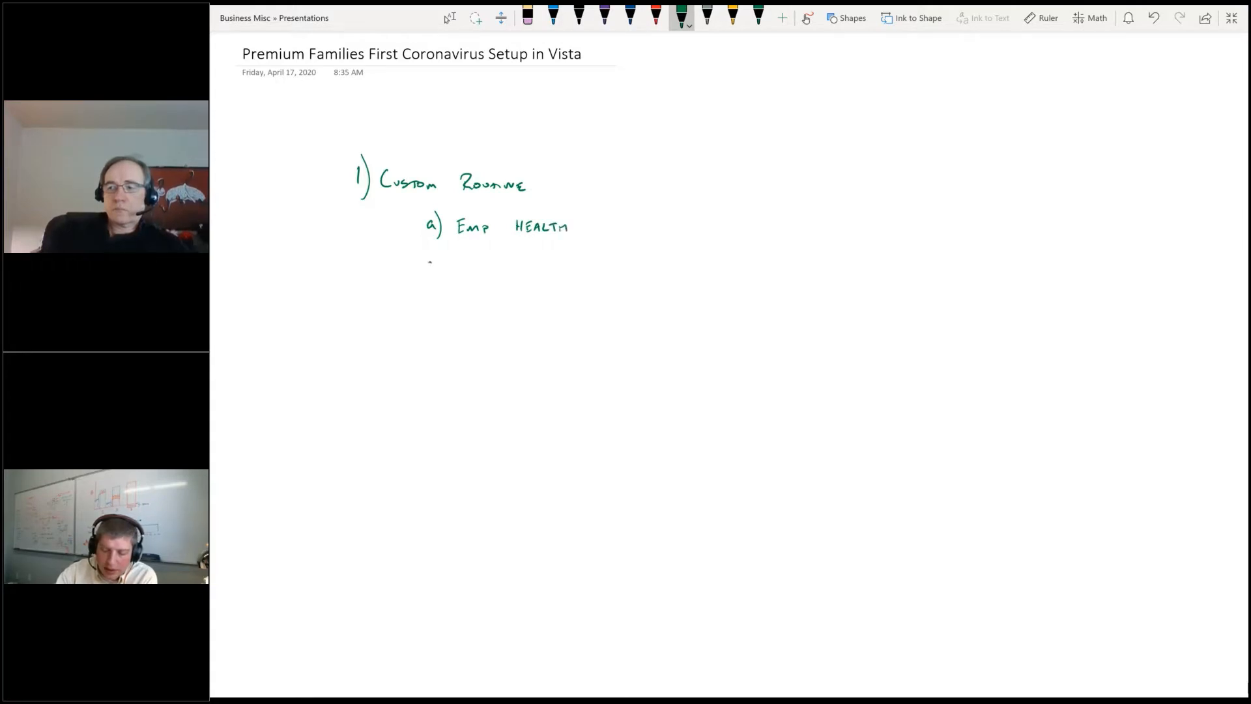
mouse_move(428, 256)
left_mouse_down()
mouse_move(438, 271)
mouse_move(465, 261)
left_mouse_up()
left_click_drag(457, 269, 480, 270)
left_click_drag(484, 269, 555, 269)
left_click_drag(565, 263, 572, 271)
left_click_drag(574, 263, 578, 271)
left_click_drag(585, 268, 588, 263)
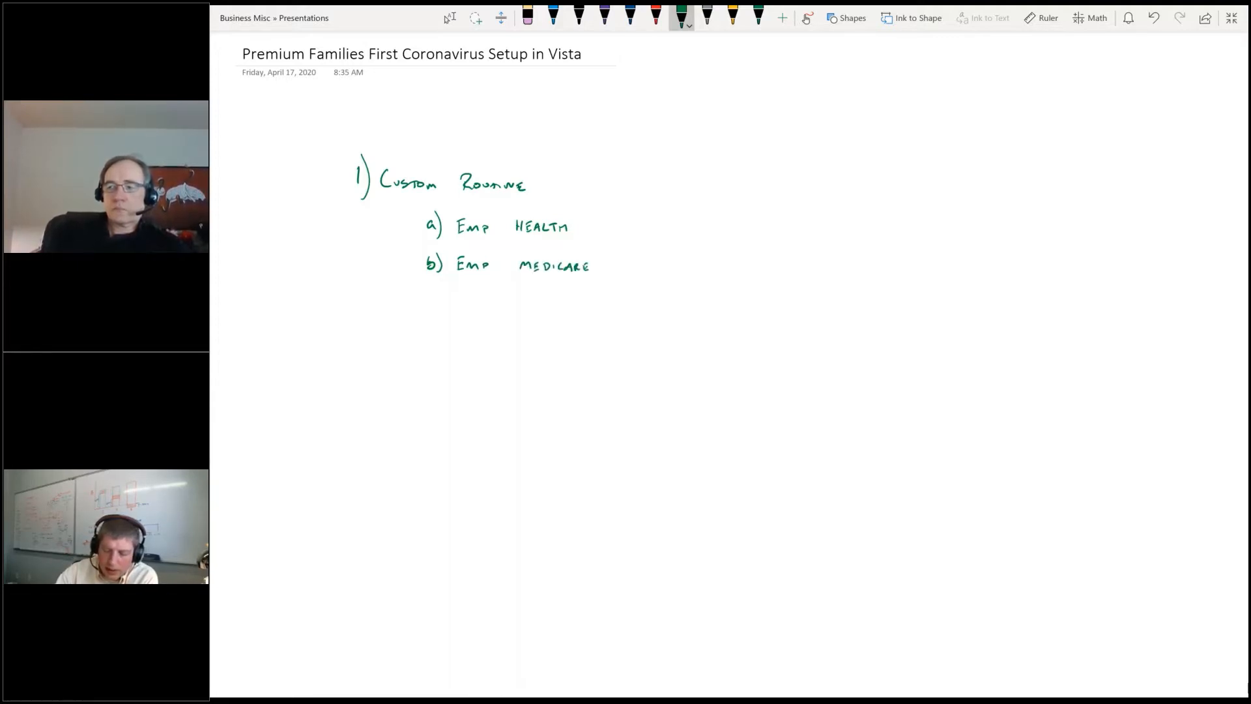
Step: Add "(Basis)" after Emp Health and "(1.0145)" after Emp Medicare in green ink
left_click_drag(594, 217, 591, 235)
left_click_drag(597, 222, 612, 231)
mouse_move(621, 224)
left_mouse_down()
mouse_move(636, 237)
mouse_move(607, 277)
mouse_move(657, 273)
left_mouse_up()
left_click_drag(663, 260, 665, 279)
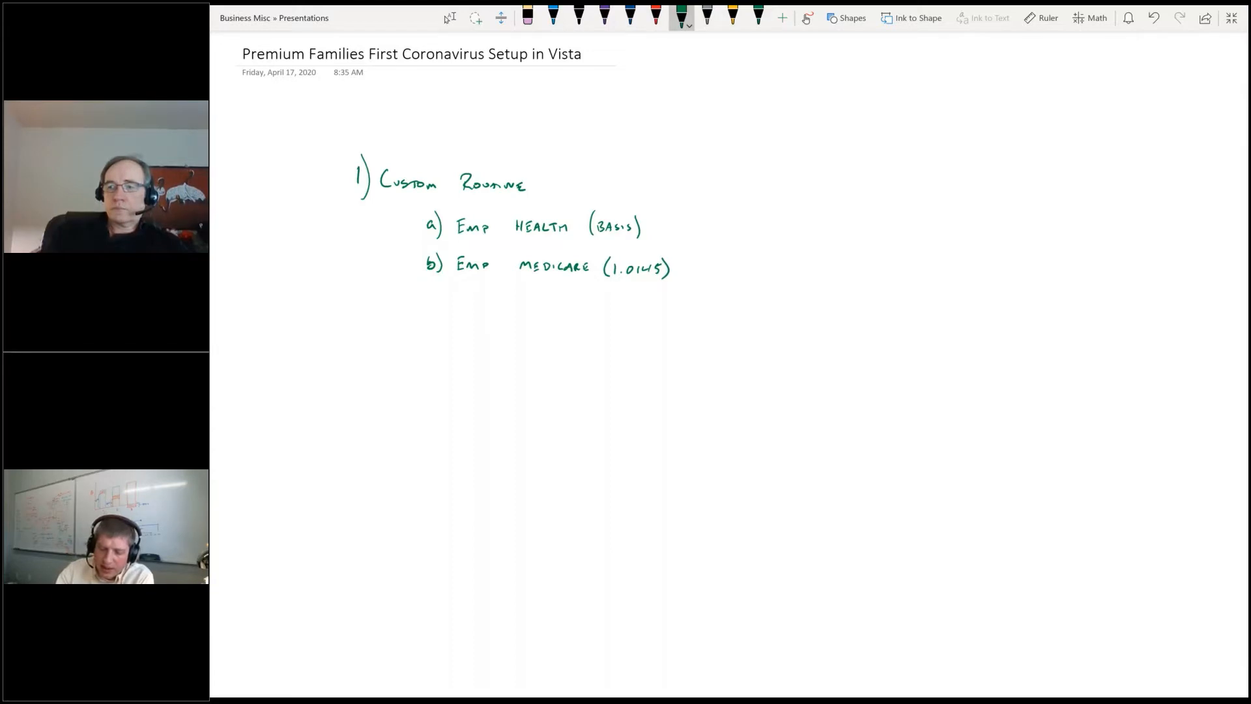
Step: Handwrite "2) PR Tax Liability - COVID" as the second main list item
left_click_drag(357, 313, 370, 343)
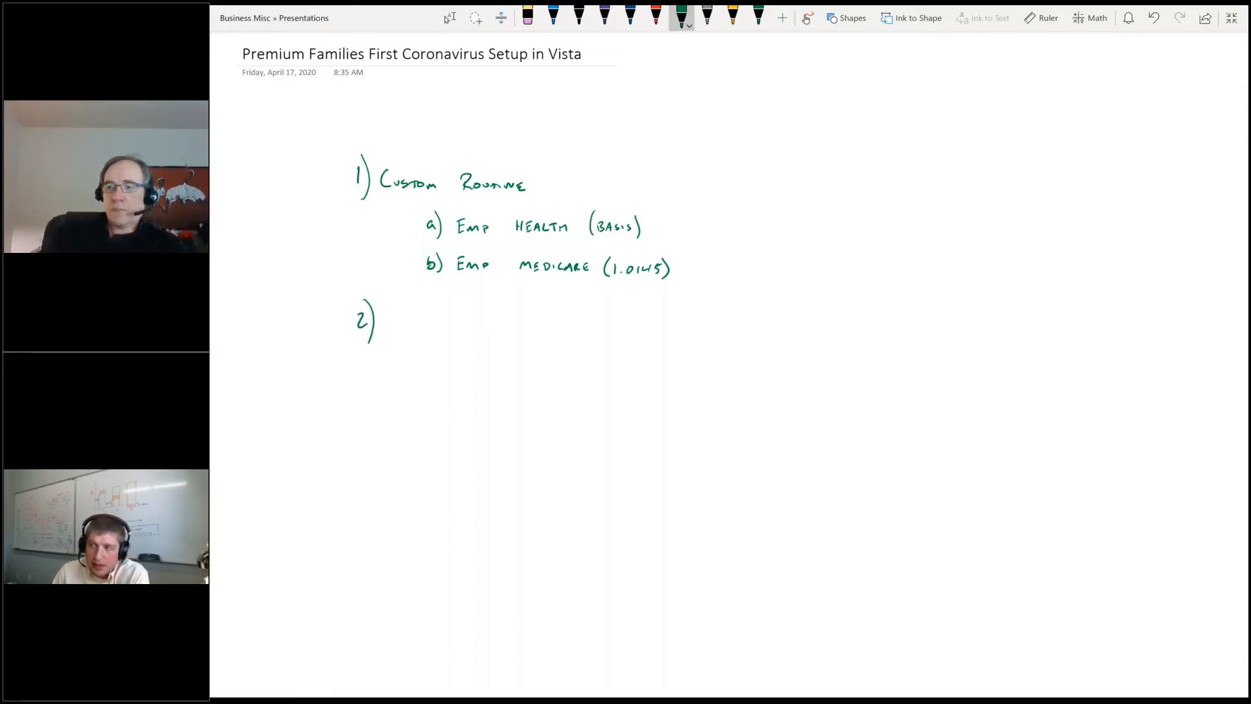
mouse_move(389, 314)
left_mouse_down()
mouse_move(388, 331)
mouse_move(389, 319)
mouse_move(406, 328)
mouse_move(441, 313)
left_mouse_up()
mouse_move(437, 314)
left_mouse_down()
mouse_move(437, 328)
mouse_move(524, 323)
left_mouse_up()
left_click_drag(522, 317, 522, 328)
left_click_drag(523, 317, 523, 327)
left_click(537, 323)
mouse_move(532, 317)
left_mouse_down()
mouse_move(532, 328)
mouse_move(592, 322)
left_mouse_up()
mouse_move(617, 315)
left_mouse_down()
mouse_move(616, 329)
mouse_move(644, 318)
left_mouse_up()
left_click_drag(651, 319, 660, 328)
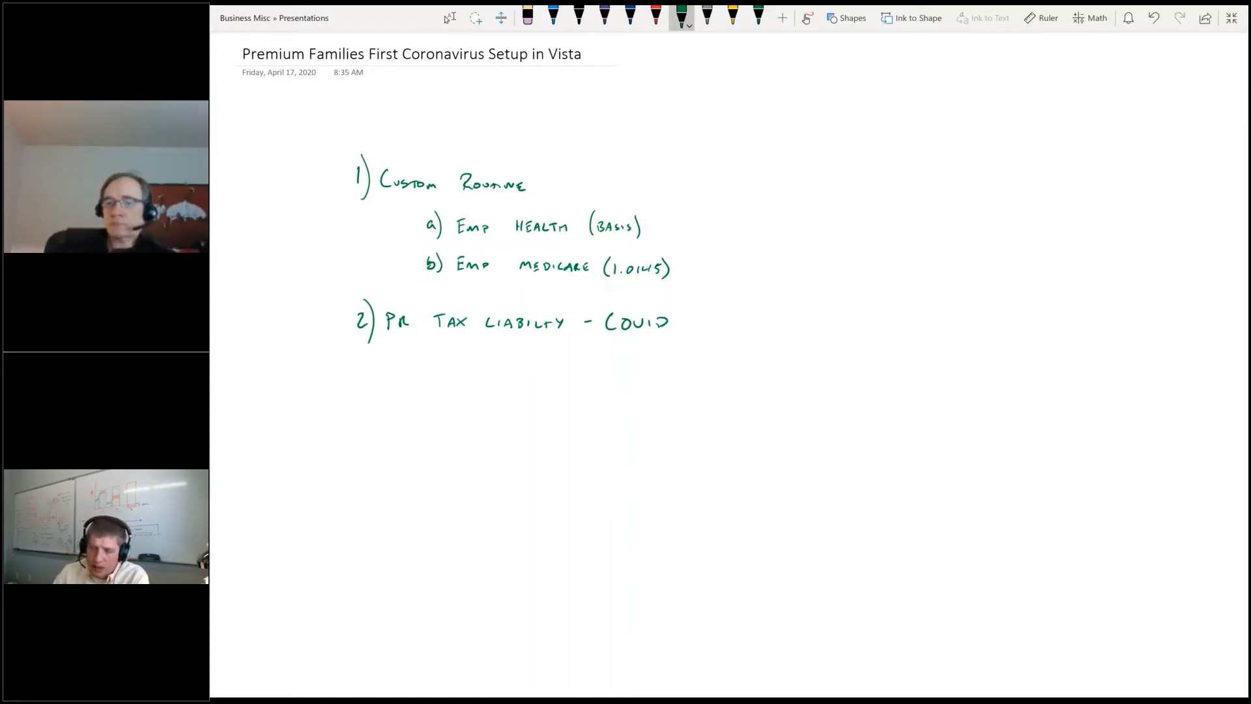
Step: Handwrite "3) Custom Button on PR Timecard" as the third main list item
mouse_move(358, 385)
left_mouse_down()
mouse_move(365, 409)
mouse_move(408, 393)
left_mouse_up()
mouse_move(418, 390)
left_mouse_down()
mouse_move(412, 399)
mouse_move(428, 400)
left_mouse_up()
left_click_drag(419, 390, 438, 389)
left_click_drag(437, 394, 512, 400)
left_click_drag(515, 393, 546, 391)
left_click_drag(546, 393, 667, 400)
left_click_drag(662, 386, 678, 400)
left_click_drag(680, 385, 718, 401)
left_click_drag(709, 385, 762, 399)
left_click_drag(766, 393, 785, 403)
left_click_drag(787, 390, 802, 402)
left_click_drag(801, 390, 811, 399)
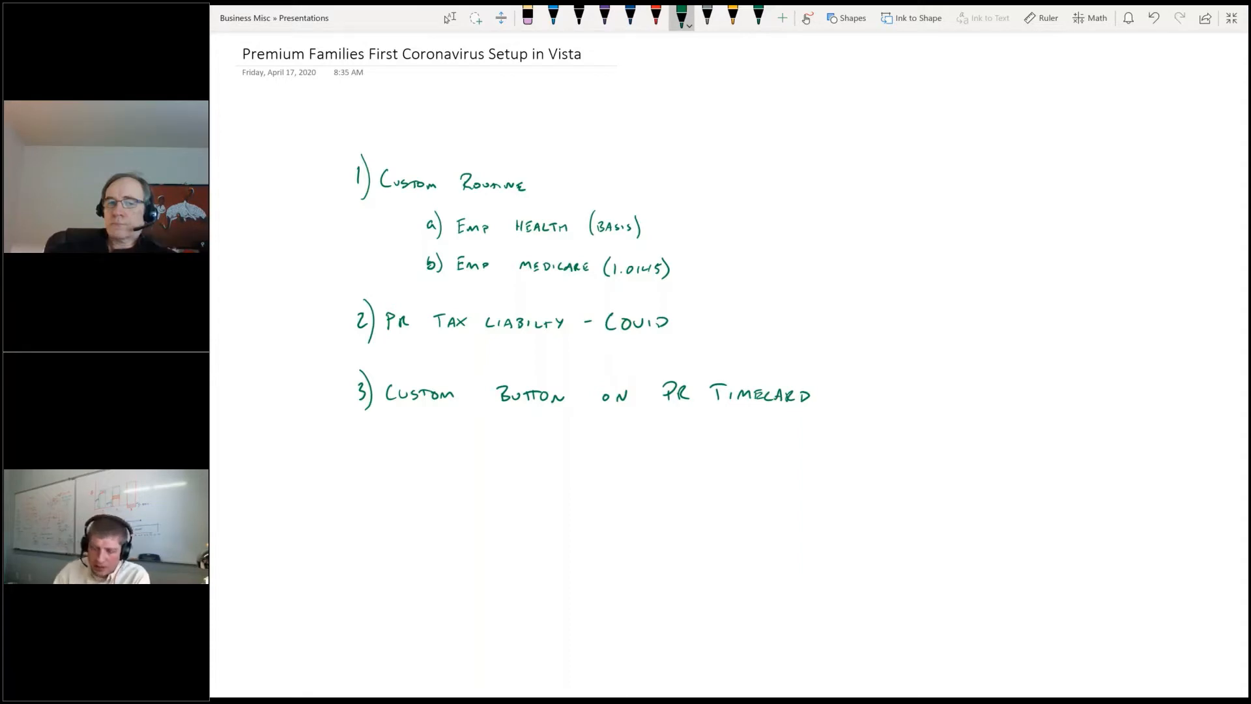
Step: Handwrite "4) Consulting w/ Team" as the fourth main list item
left_click_drag(356, 447, 366, 456)
mouse_move(363, 444)
left_mouse_down()
mouse_move(368, 473)
mouse_move(405, 451)
mouse_move(475, 449)
left_mouse_up()
left_click_drag(468, 450, 479, 457)
left_click_drag(482, 457, 588, 445)
left_click_drag(592, 459, 599, 454)
left_click_drag(601, 459, 628, 458)
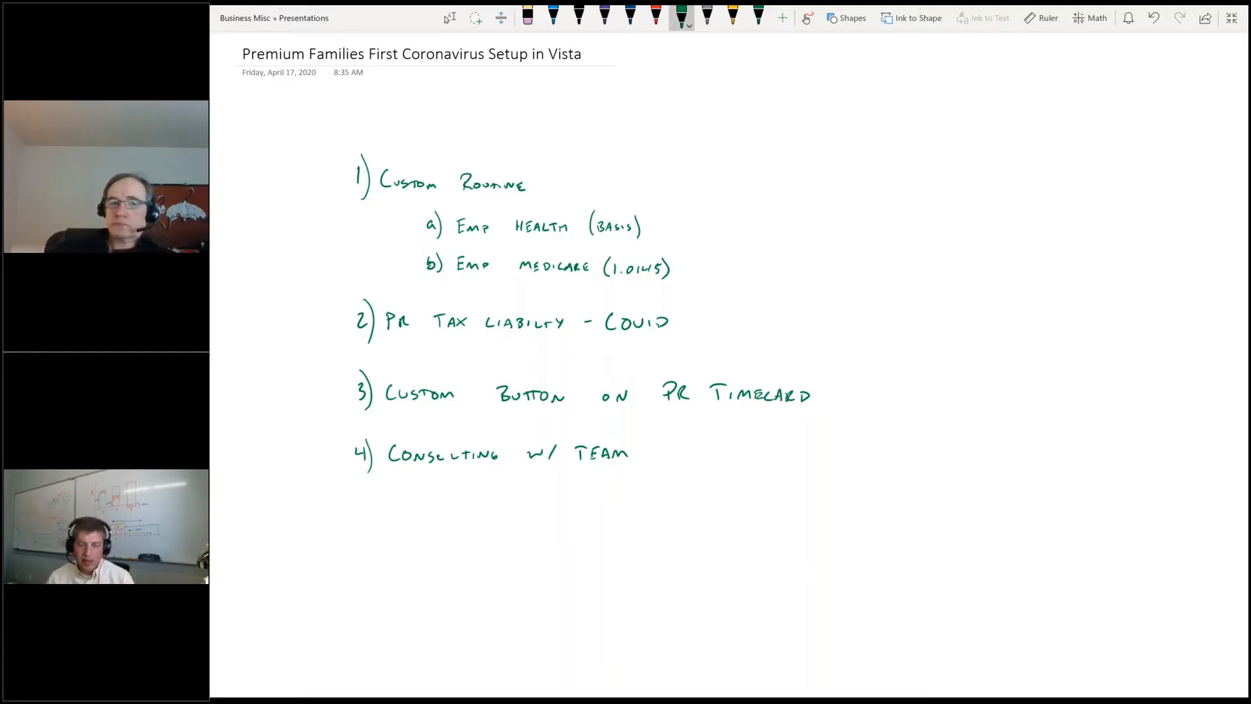
Step: Draw arrows pointing at the Emp Health and Emp Medicare lines, and brace the whole list with the label "$10/EE"
left_click_drag(707, 222, 687, 215)
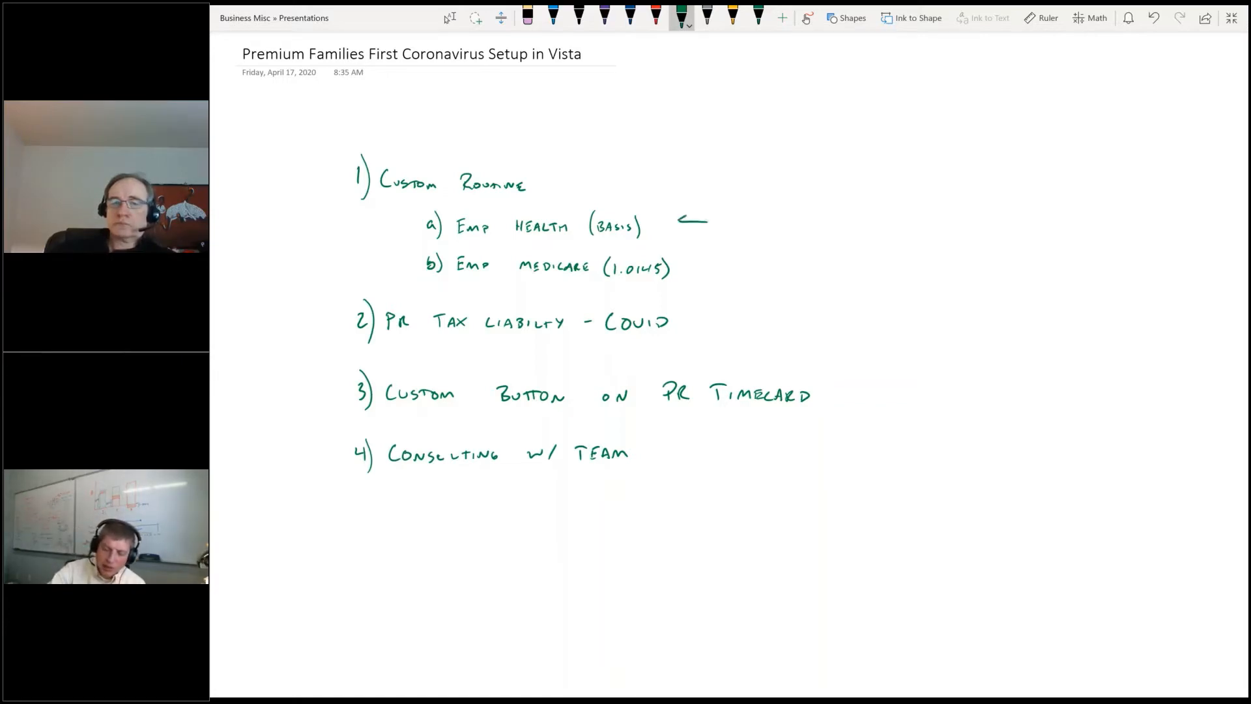
mouse_move(720, 263)
left_mouse_down()
mouse_move(689, 267)
mouse_move(701, 275)
left_mouse_up()
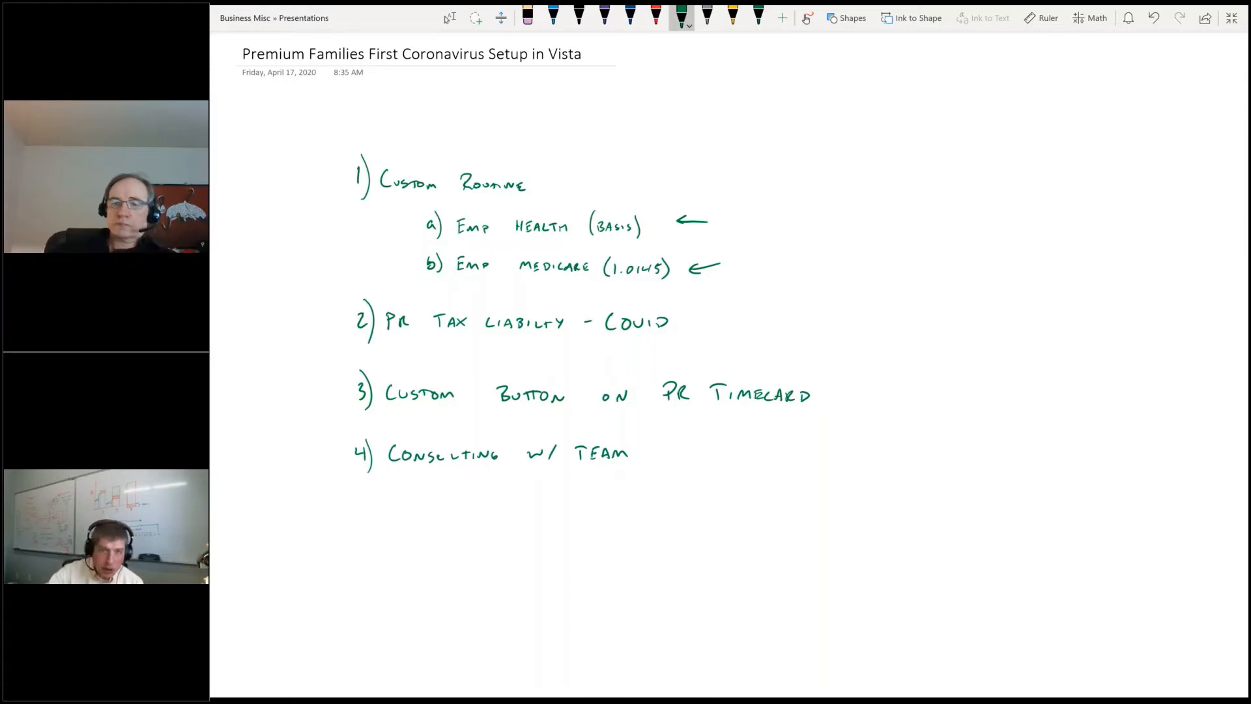
mouse_move(809, 147)
left_mouse_down()
mouse_move(920, 260)
mouse_move(866, 480)
mouse_move(825, 493)
left_mouse_up()
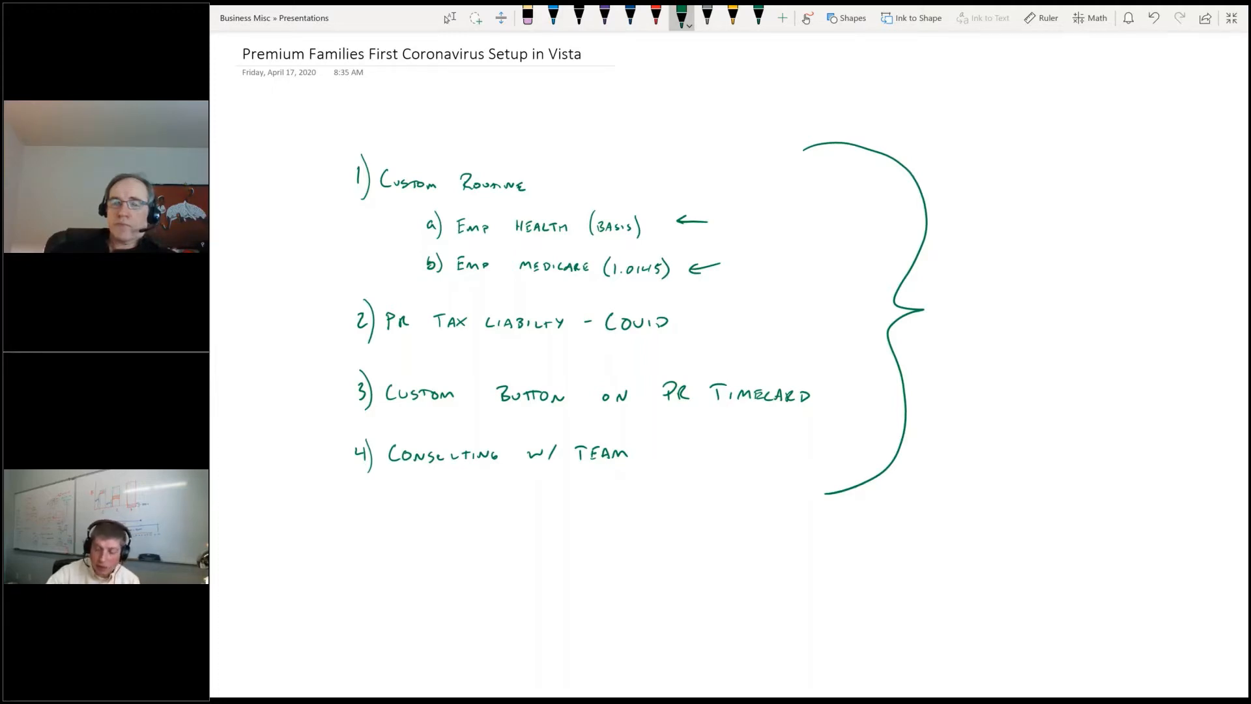
mouse_move(970, 267)
left_mouse_down()
mouse_move(959, 293)
mouse_move(981, 305)
left_mouse_up()
mouse_move(994, 290)
left_mouse_down()
mouse_move(989, 327)
mouse_move(1022, 326)
left_mouse_up()
left_click_drag(1020, 313, 1036, 310)
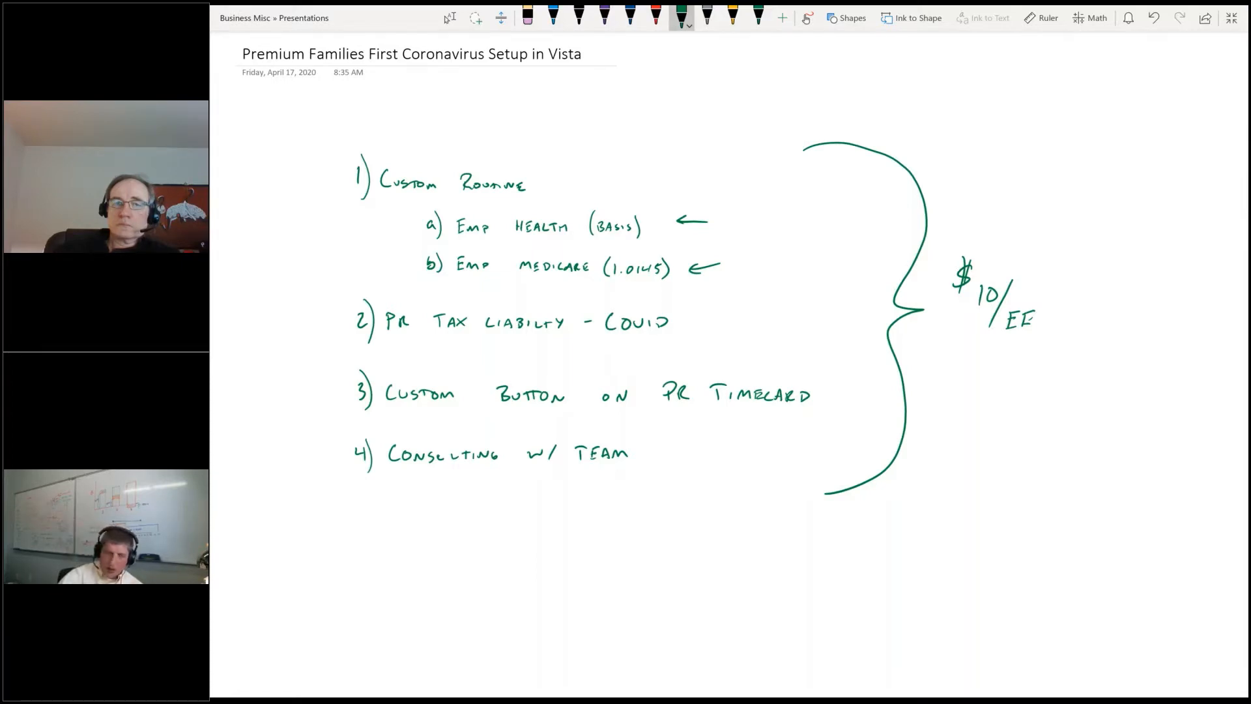
Step: Switch to Vista, minimize the PR Employee Pay Seq Control window, and filter the Payroll programs by "earn"
left_click(450, 17)
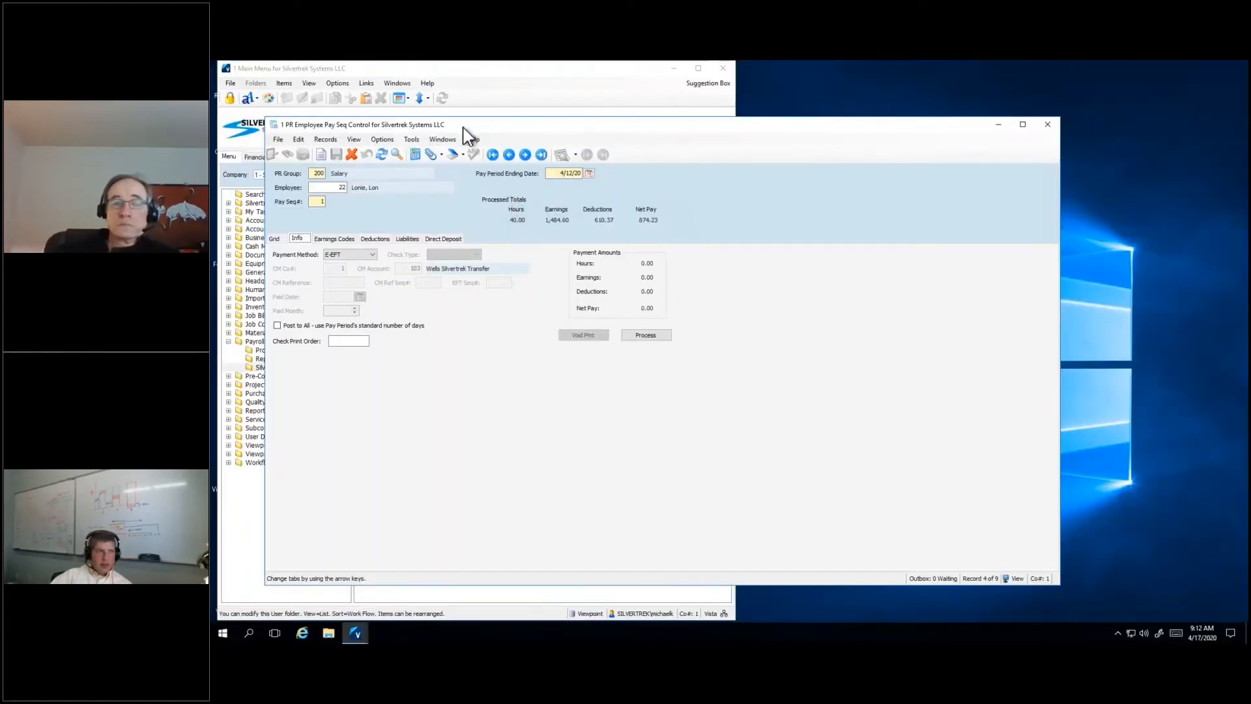
left_click(998, 124)
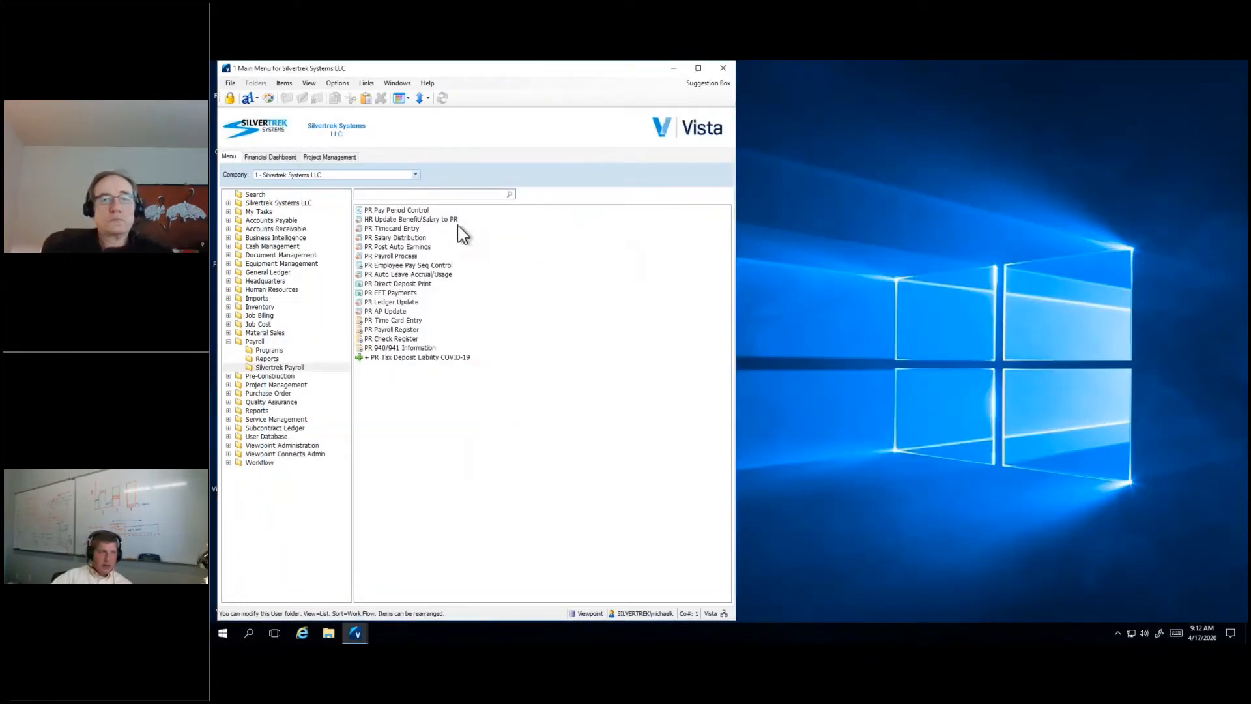
left_click(281, 350)
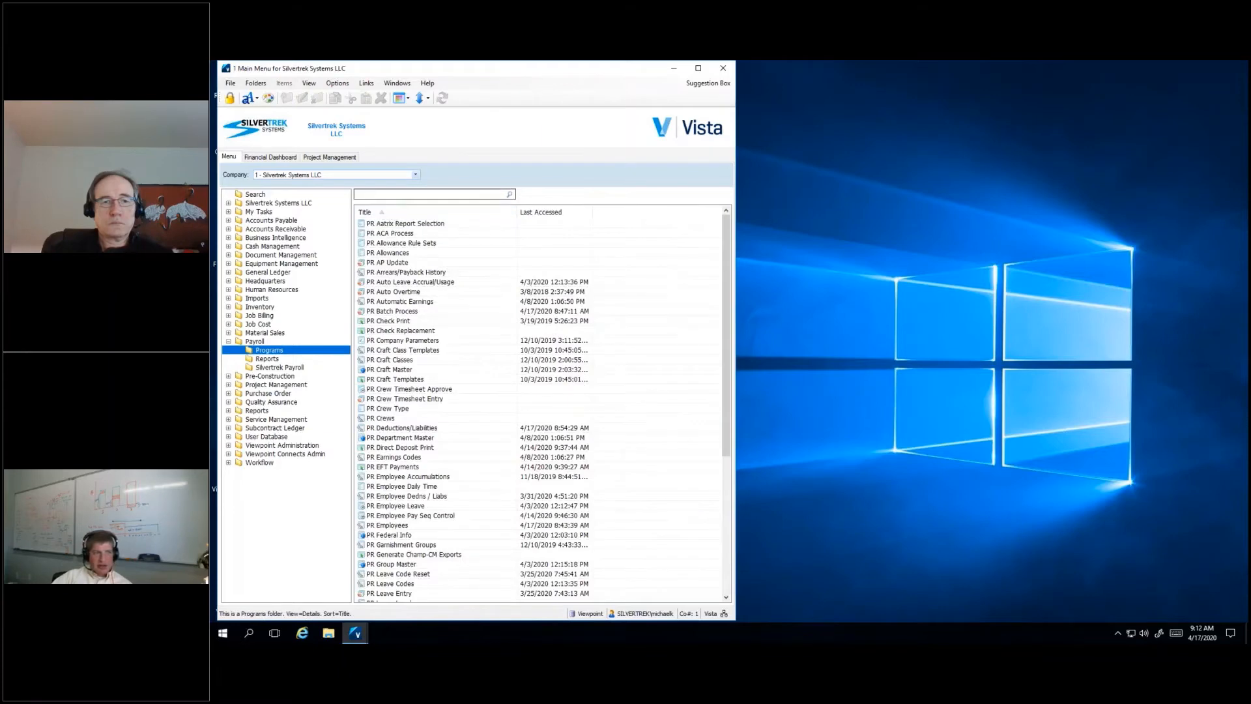
left_click(430, 194)
type("earn")
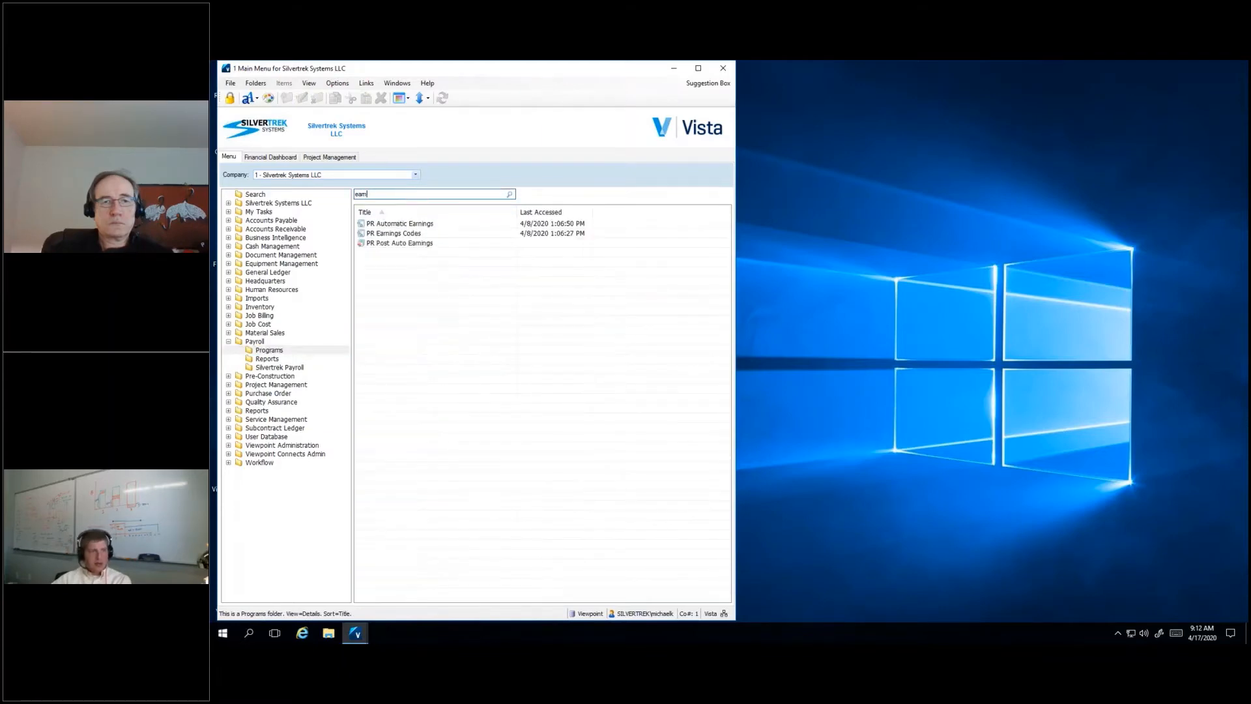
left_click(390, 244)
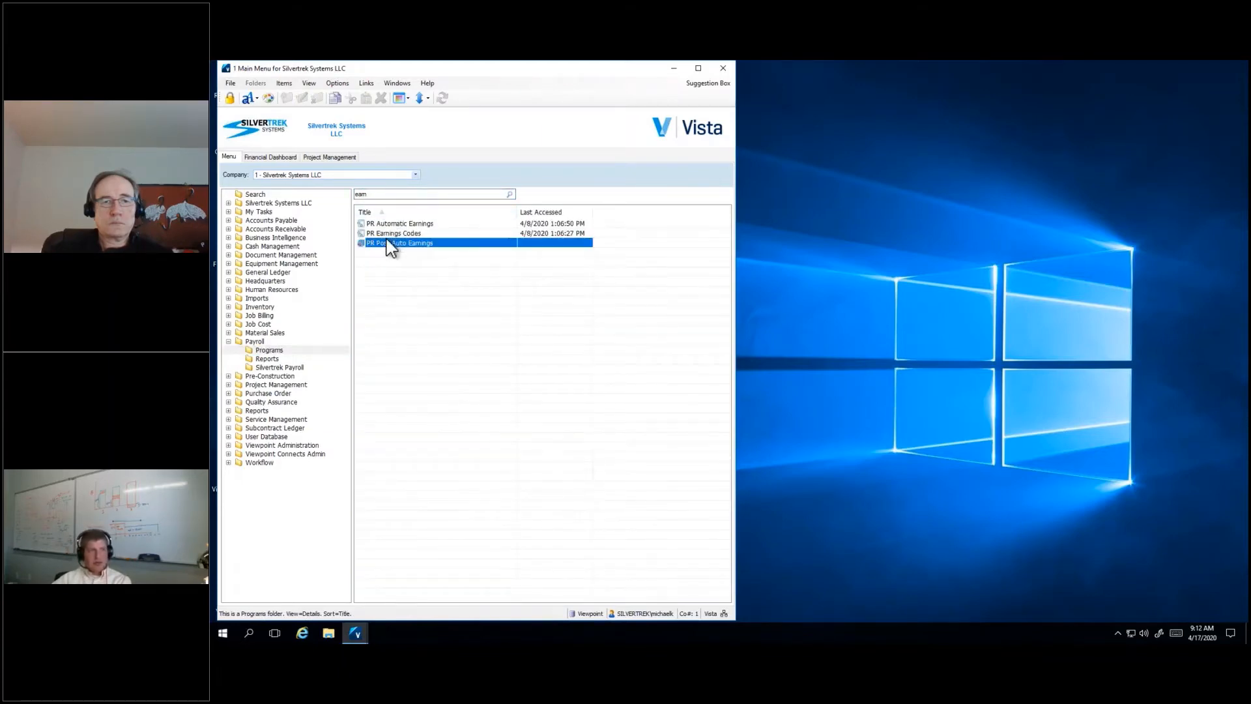
double_click(387, 241)
left_click(847, 106)
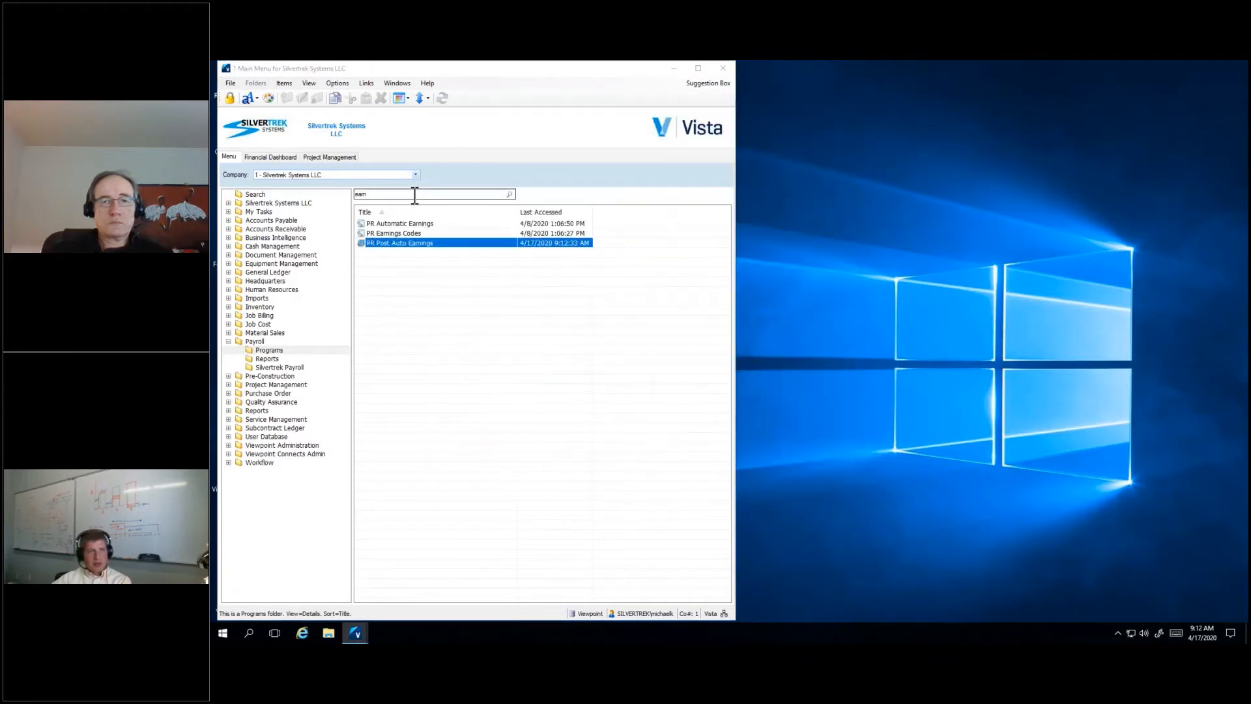
Step: Open PR Earnings Codes and go to earnings code 102, COVID-19 Paid Leave (Expanded)
left_click(398, 234)
double_click(398, 235)
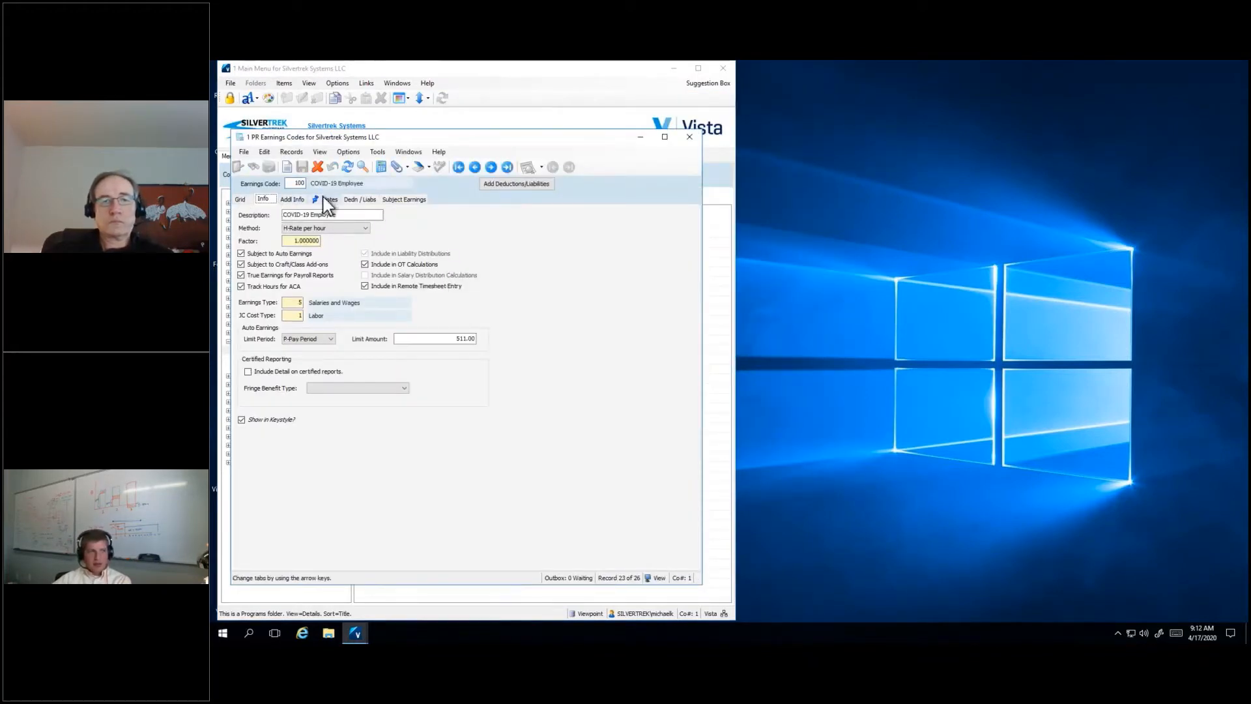
left_click(494, 172)
left_click(496, 173)
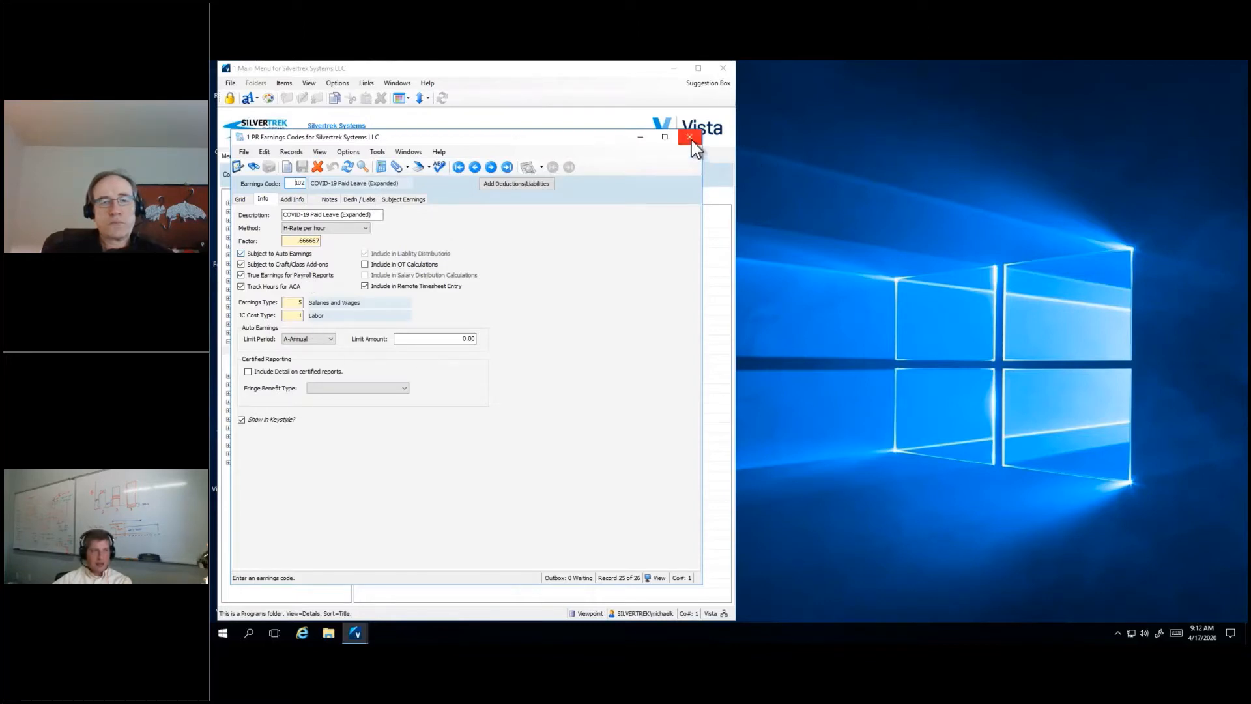
Step: Set the auto earnings limit amount of earnings code 102 to 2000, save the record and close the form
left_click(464, 340)
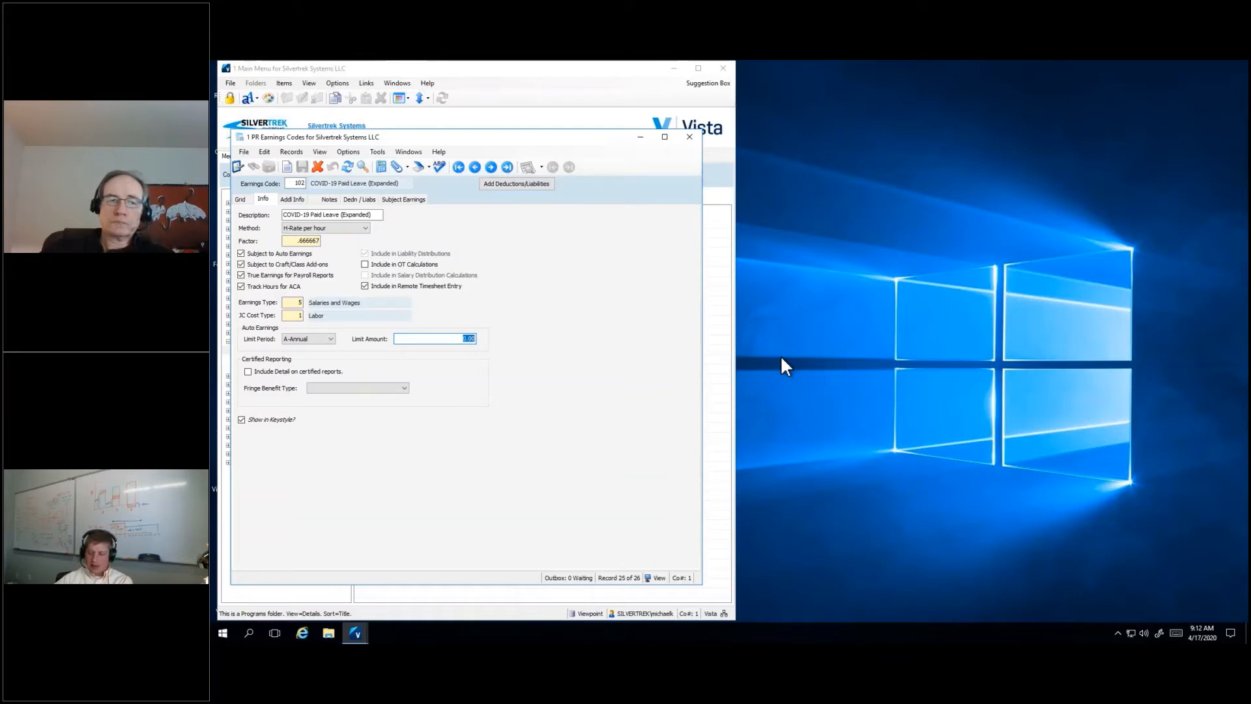
type("2000")
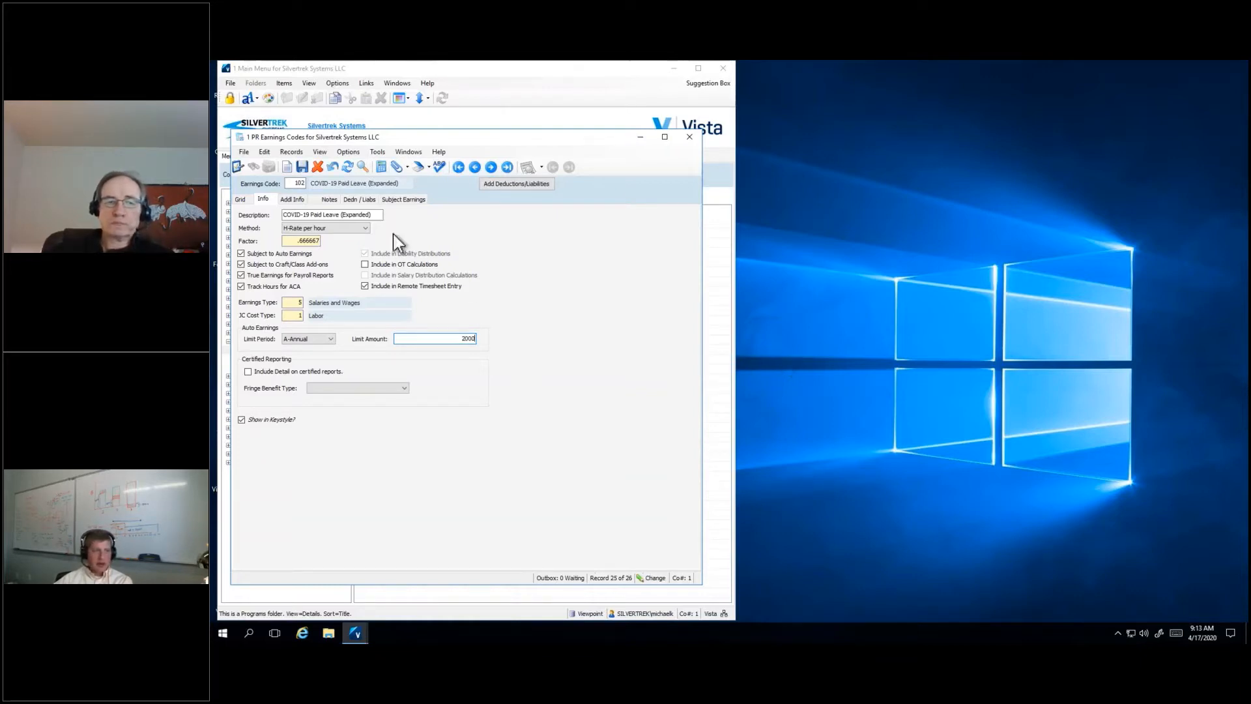
left_click(302, 167)
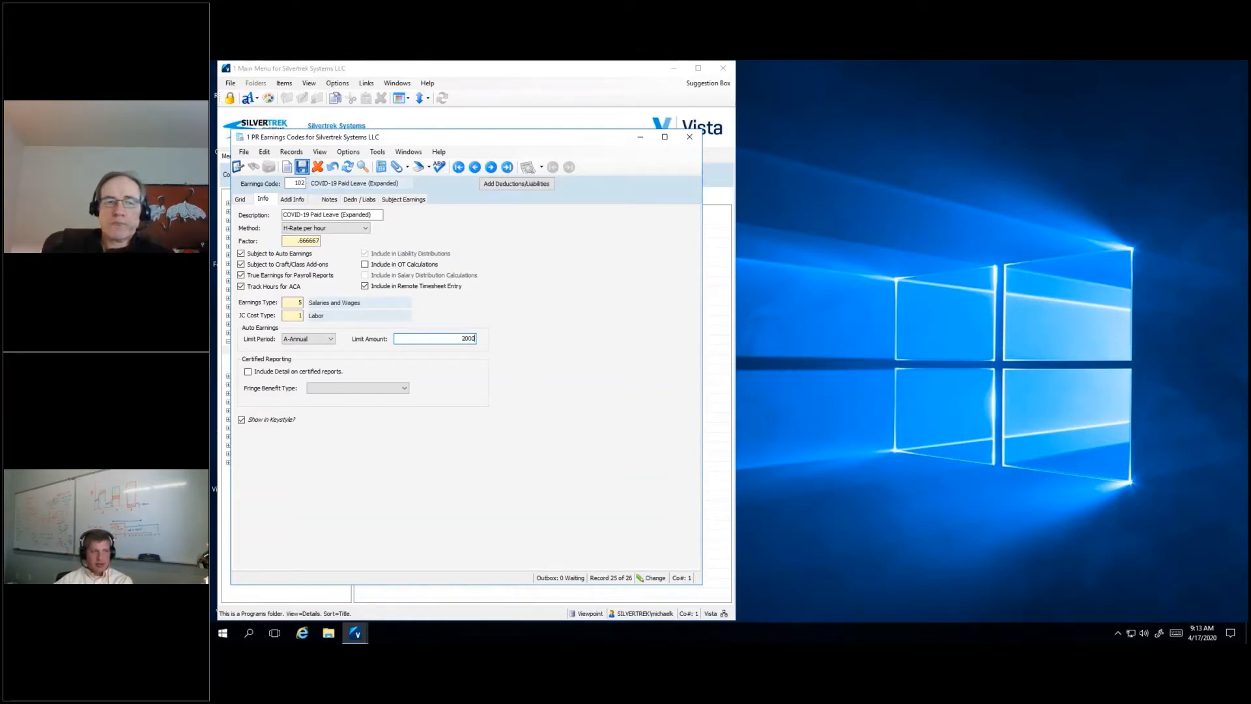
left_click(689, 136)
Step: Filter the Payroll programs by "ded", open PR Deductions/Liabilities and load code 705, COVID-19 Caretaker
double_click(429, 194)
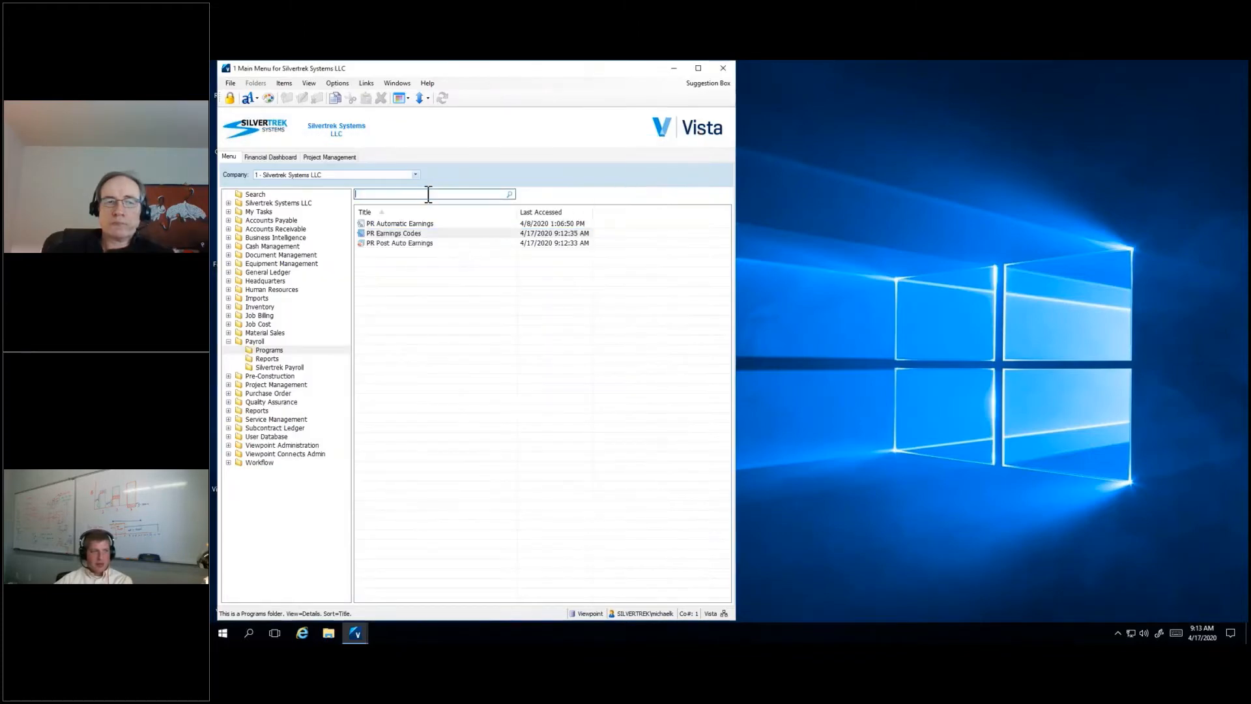
type("di")
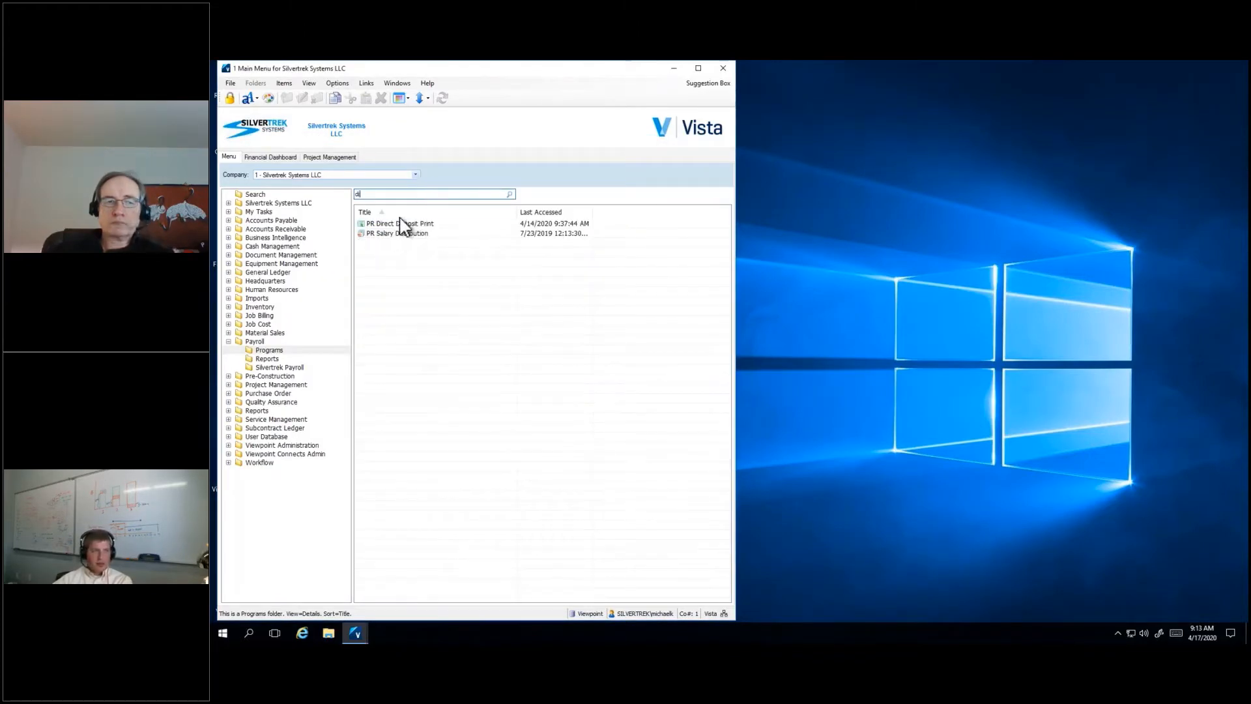
key("BackSpace")
type("ed")
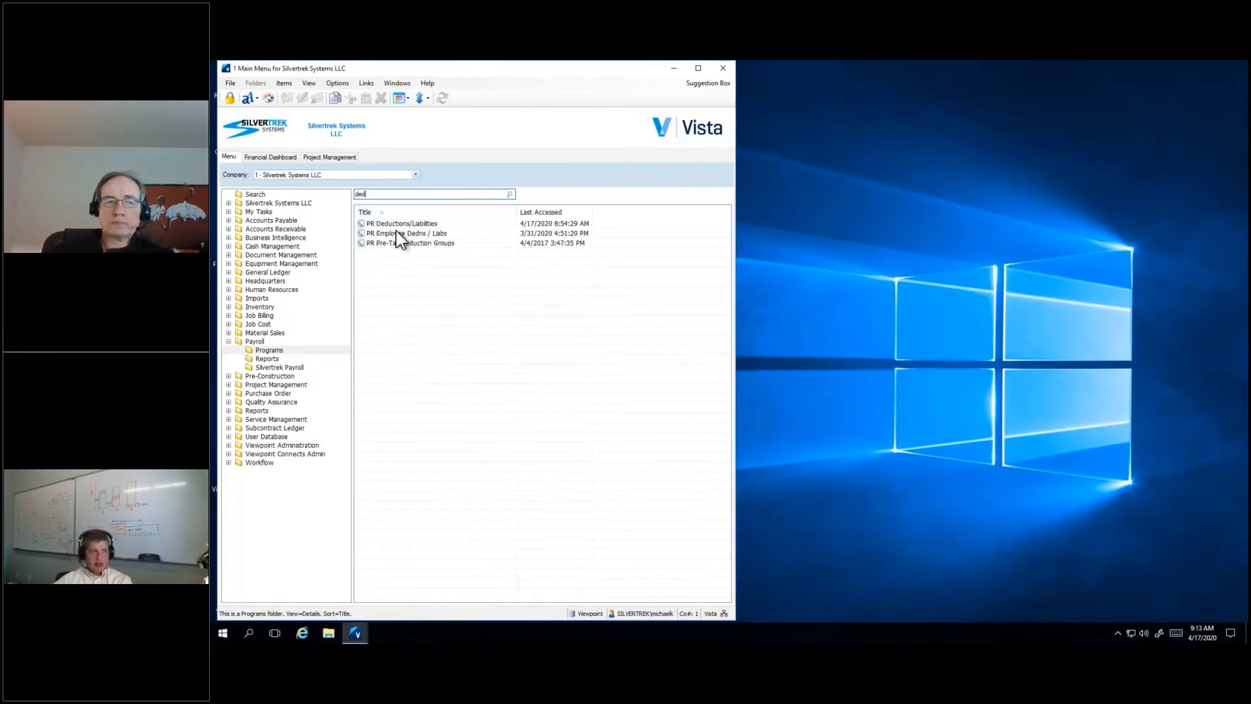
left_click(397, 226)
double_click(398, 227)
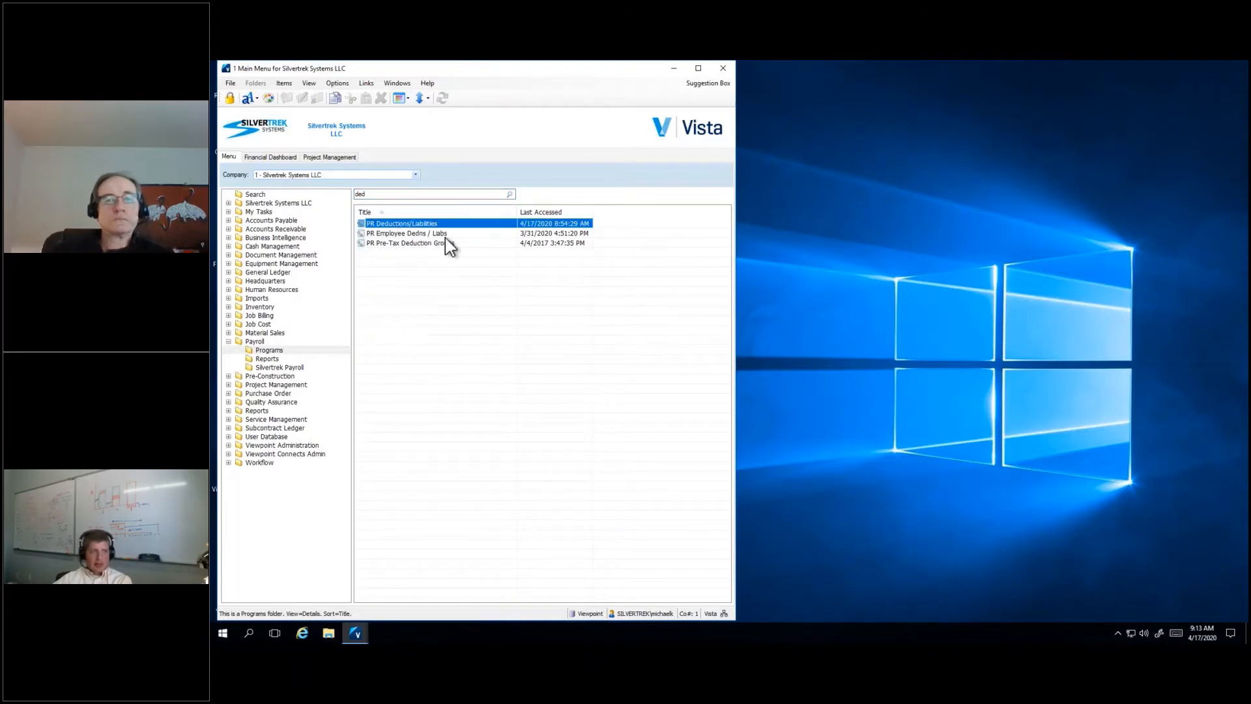
type("705")
key("Tab")
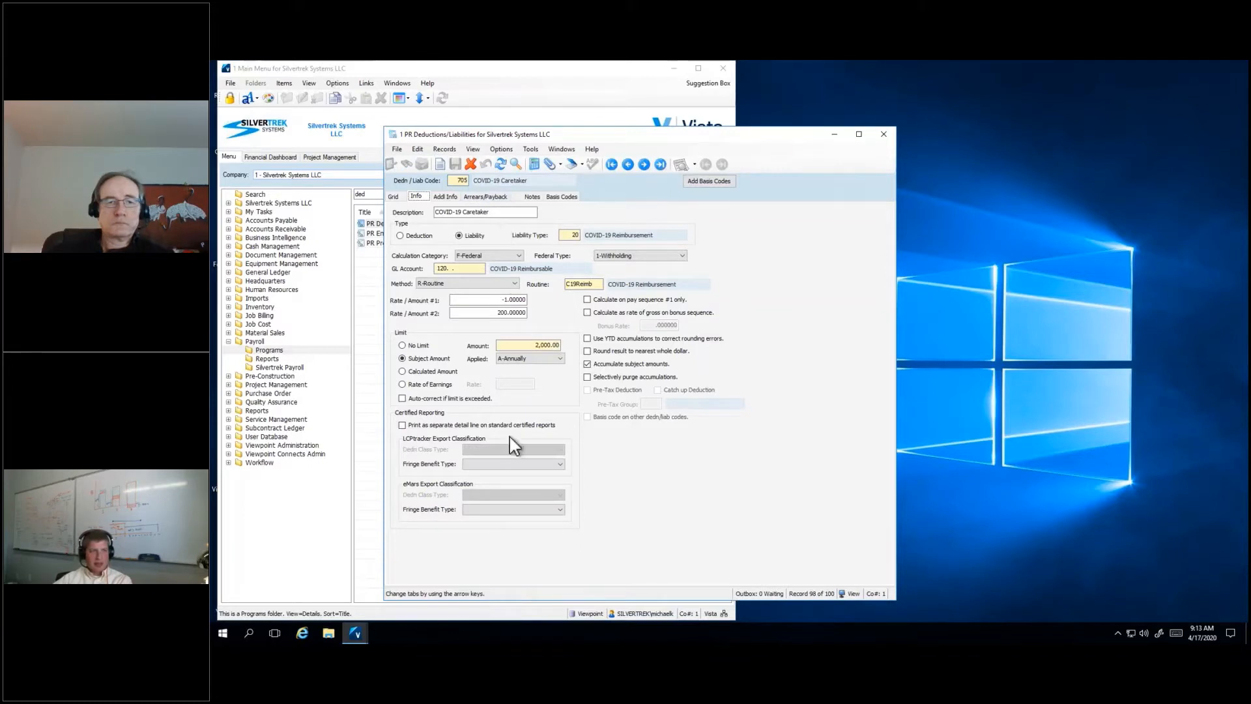
Step: Examine the routine assigned to liability code 705 and its basis codes, including the medical insurance liability entry
left_click(557, 198)
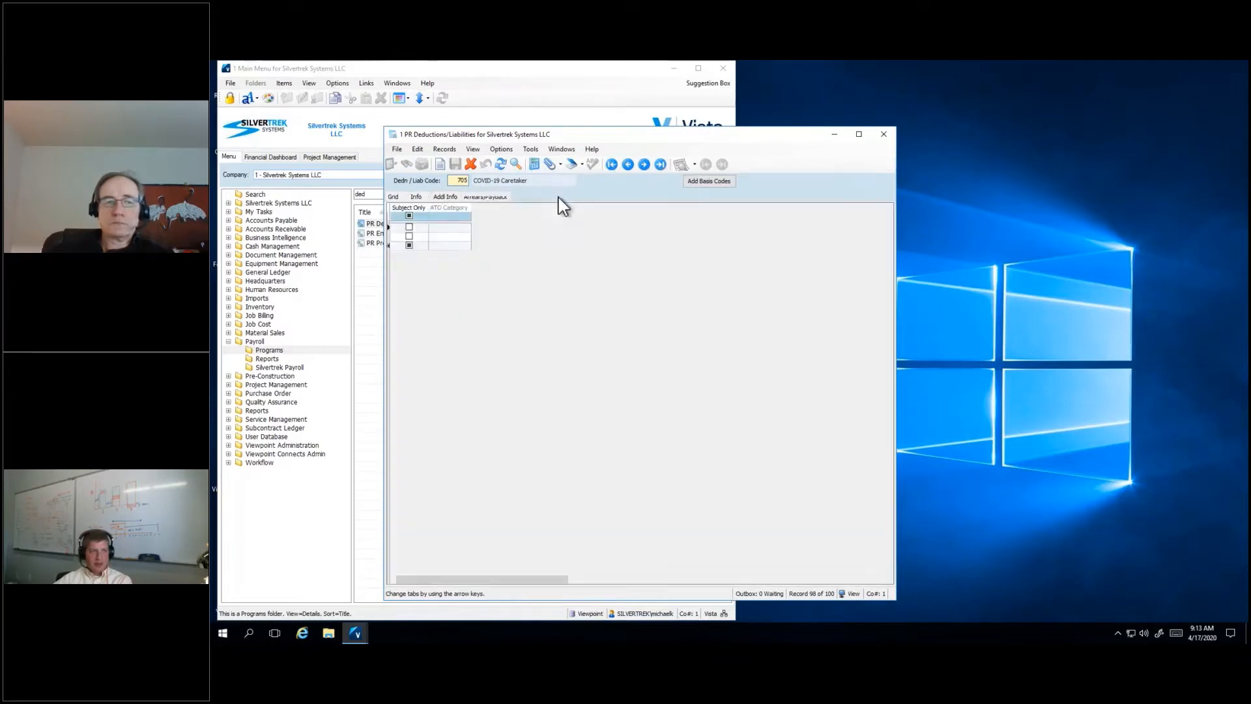
left_click(415, 197)
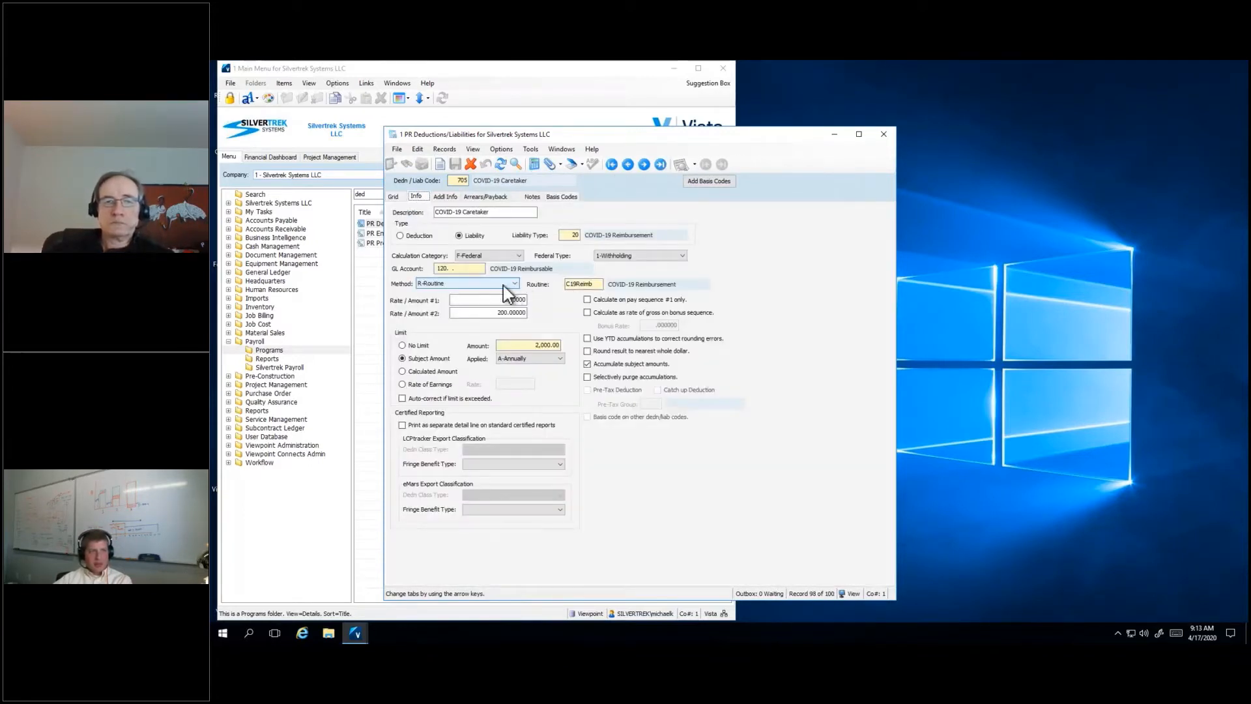
left_click(565, 284)
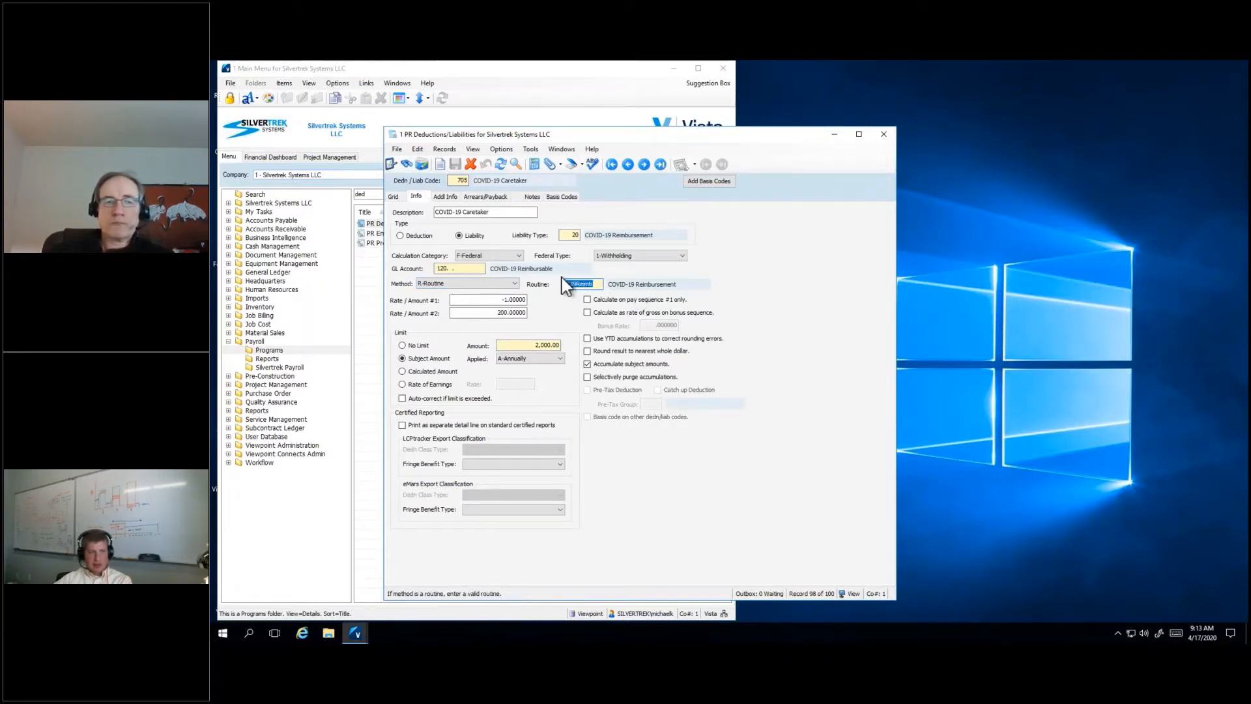
left_click(599, 284)
double_click(590, 285)
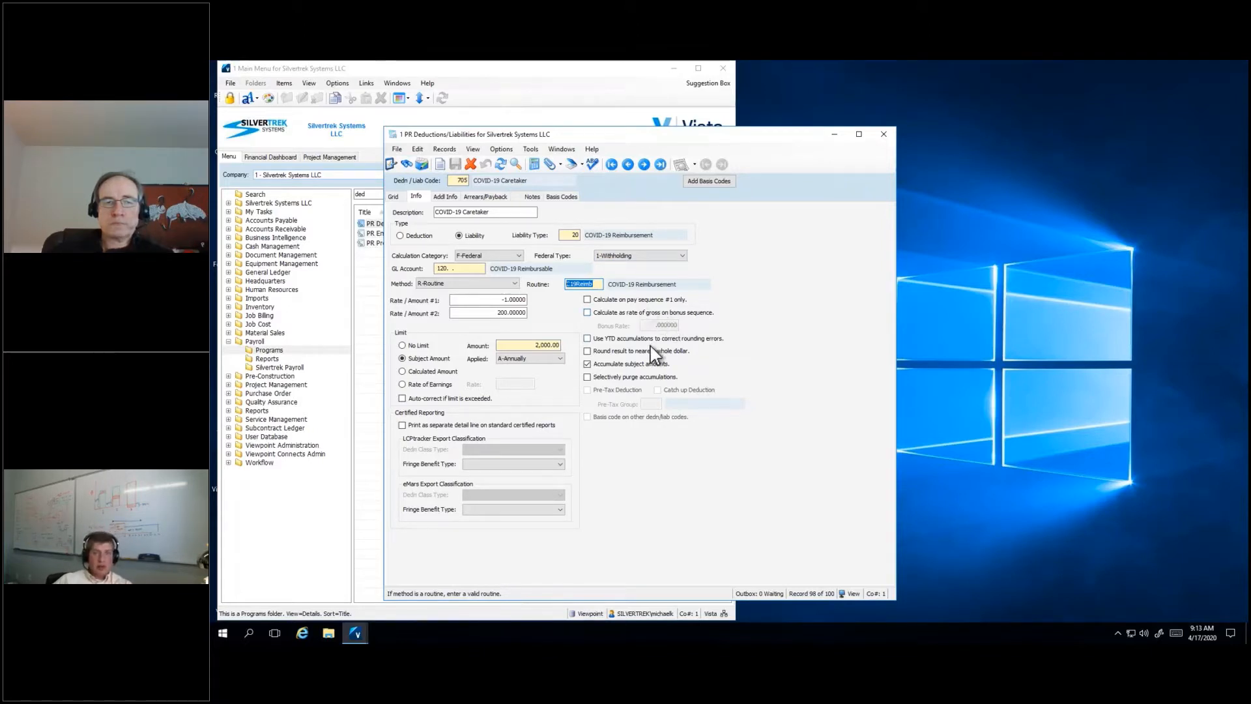
left_click(565, 197)
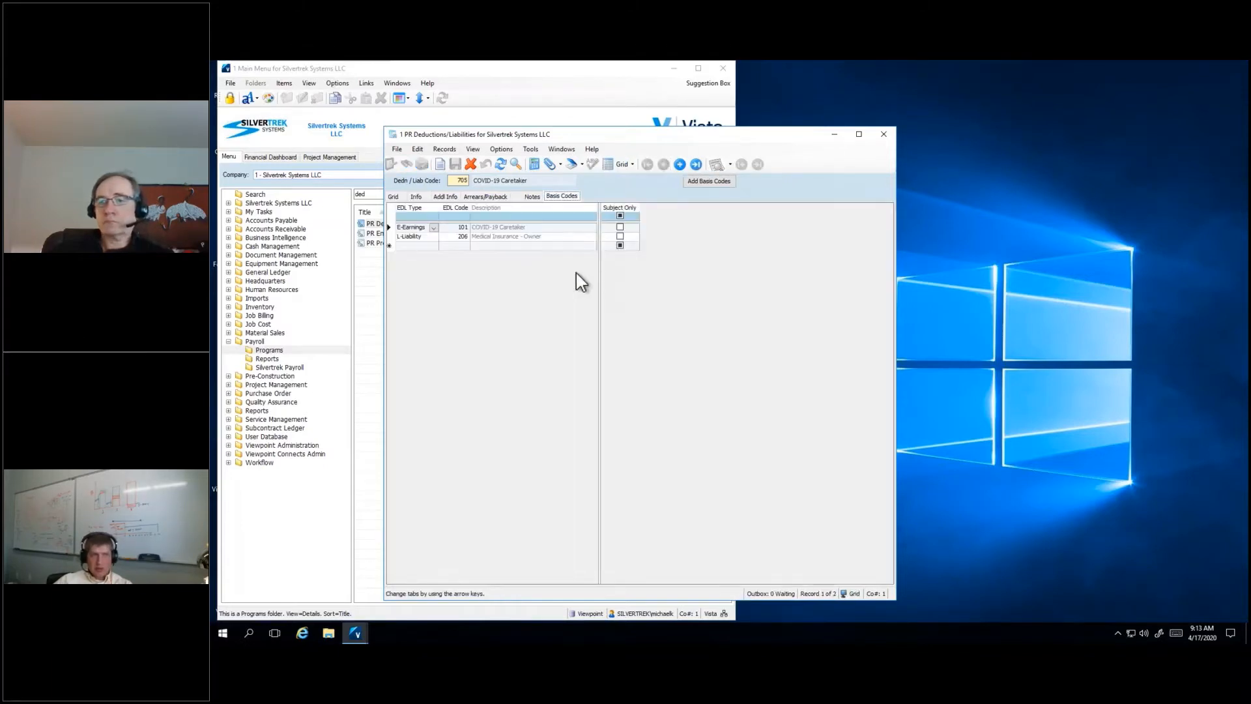
left_click(460, 238)
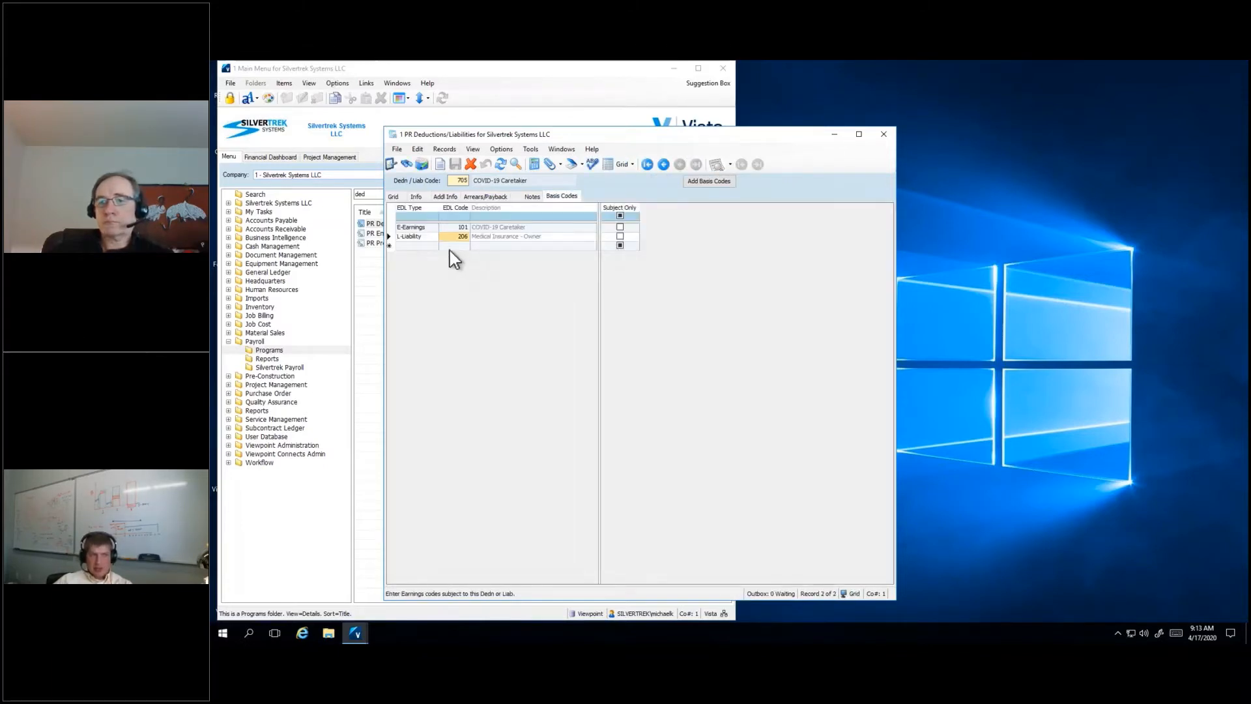
Step: Review the medical insurance liability entry of code 705 and compare it with the basis codes of liability code 704, COVID-19 Employee
left_click(385, 236)
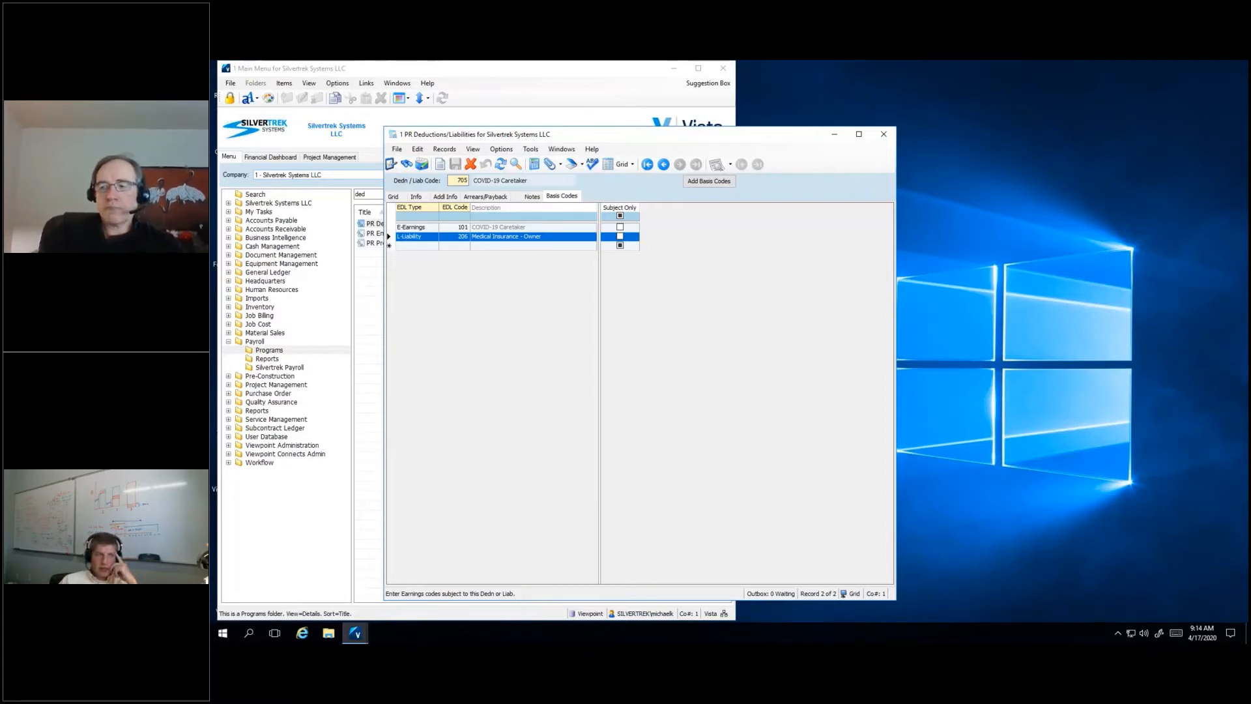
left_click(459, 179)
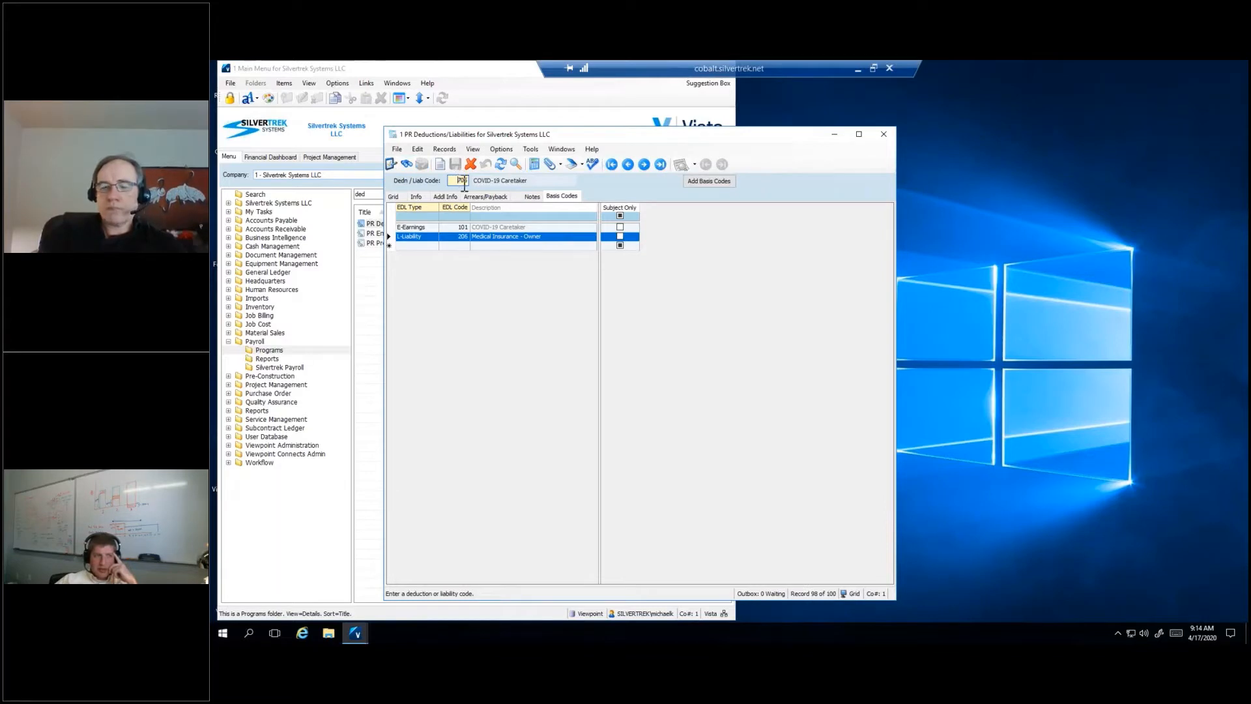
left_click(450, 238)
left_click(402, 238)
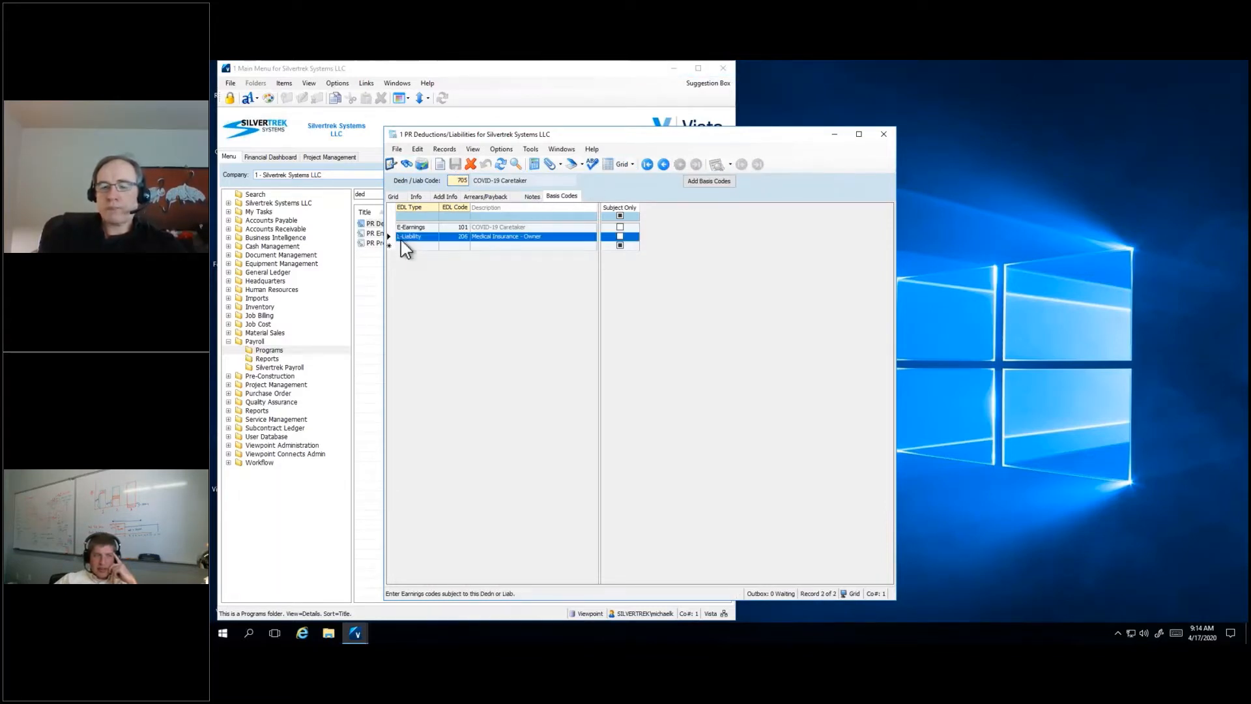
left_click(457, 238)
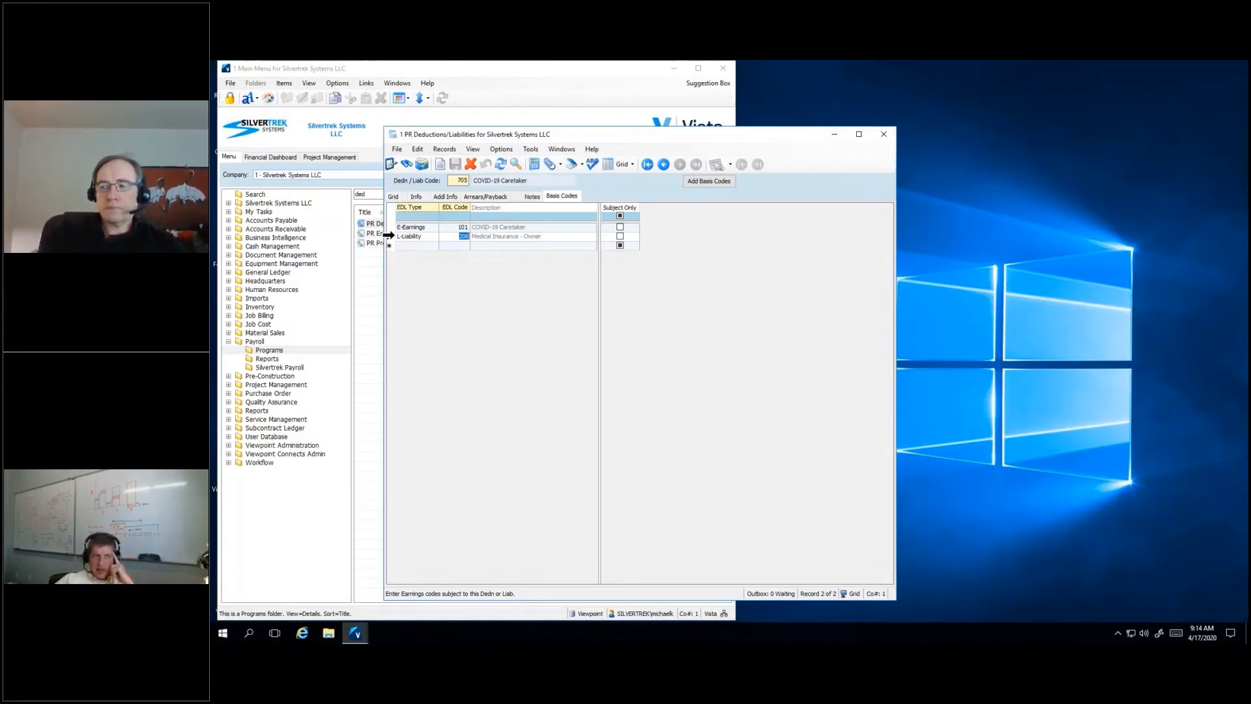
left_click(388, 235)
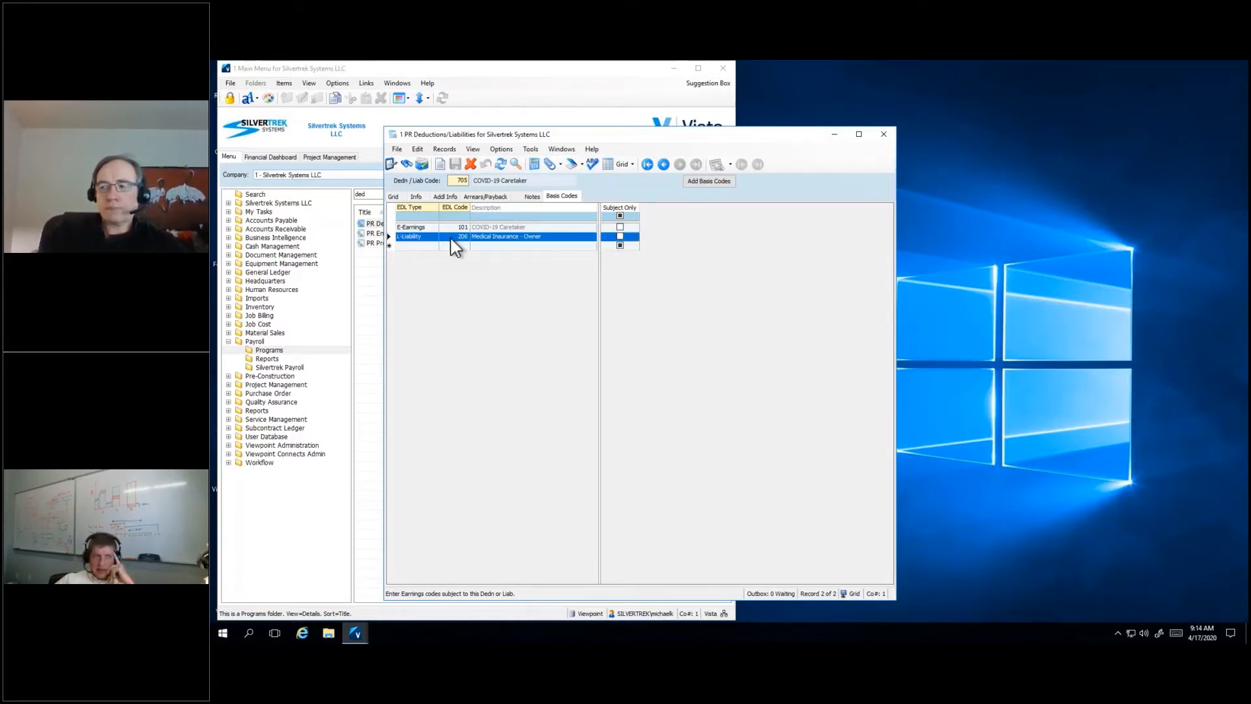
left_click(459, 181)
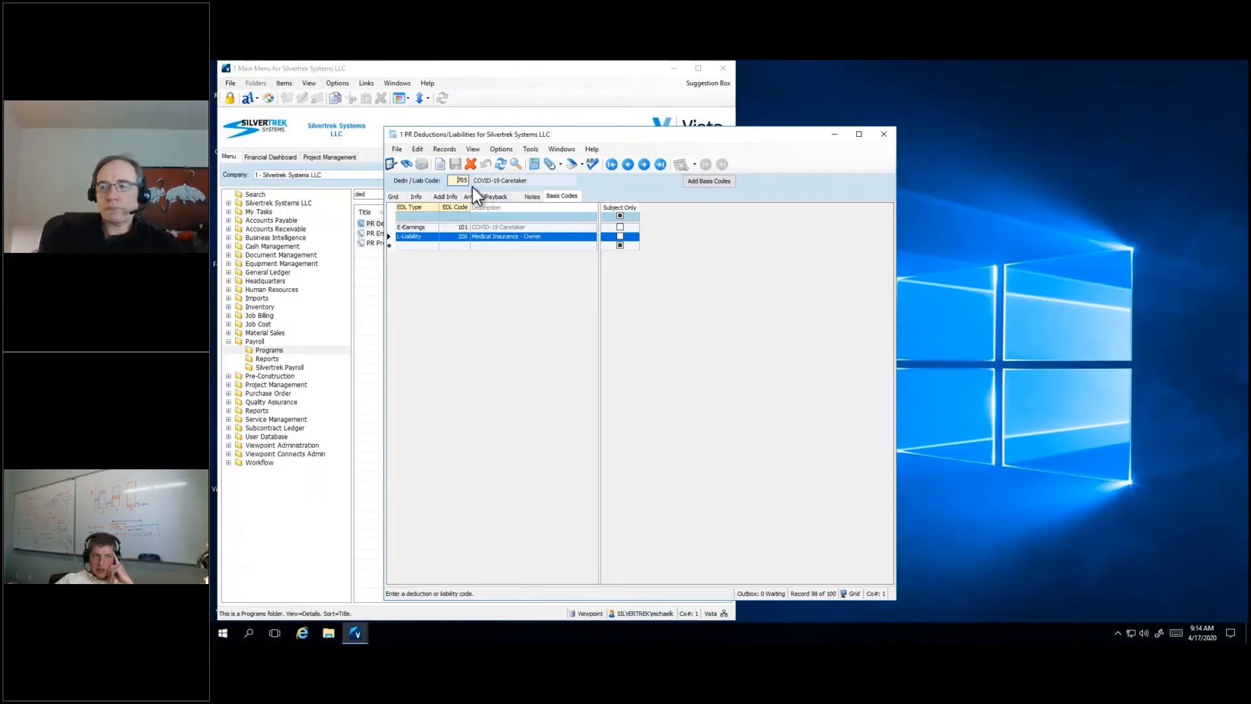
left_click(627, 164)
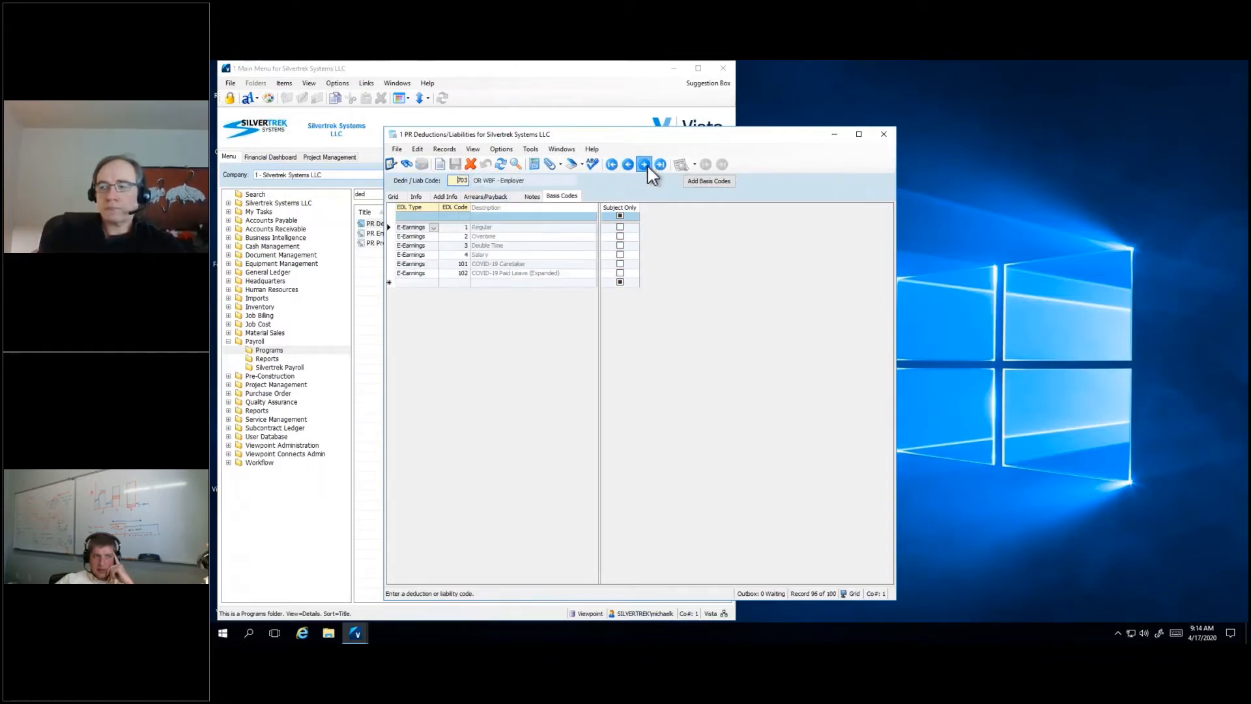
left_click(455, 245)
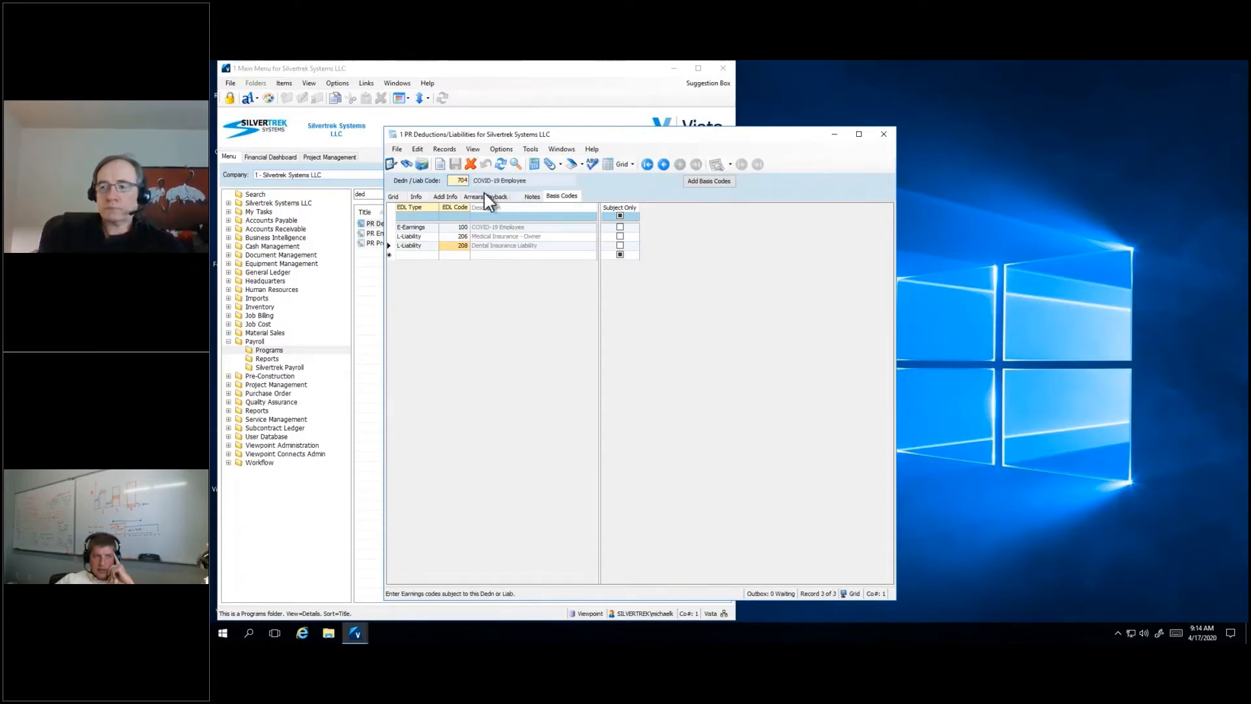
Step: Return to liability code 705, add liability 208, Dental Insurance Liability, as a basis code and save the entry
left_click(461, 181)
left_click(642, 165)
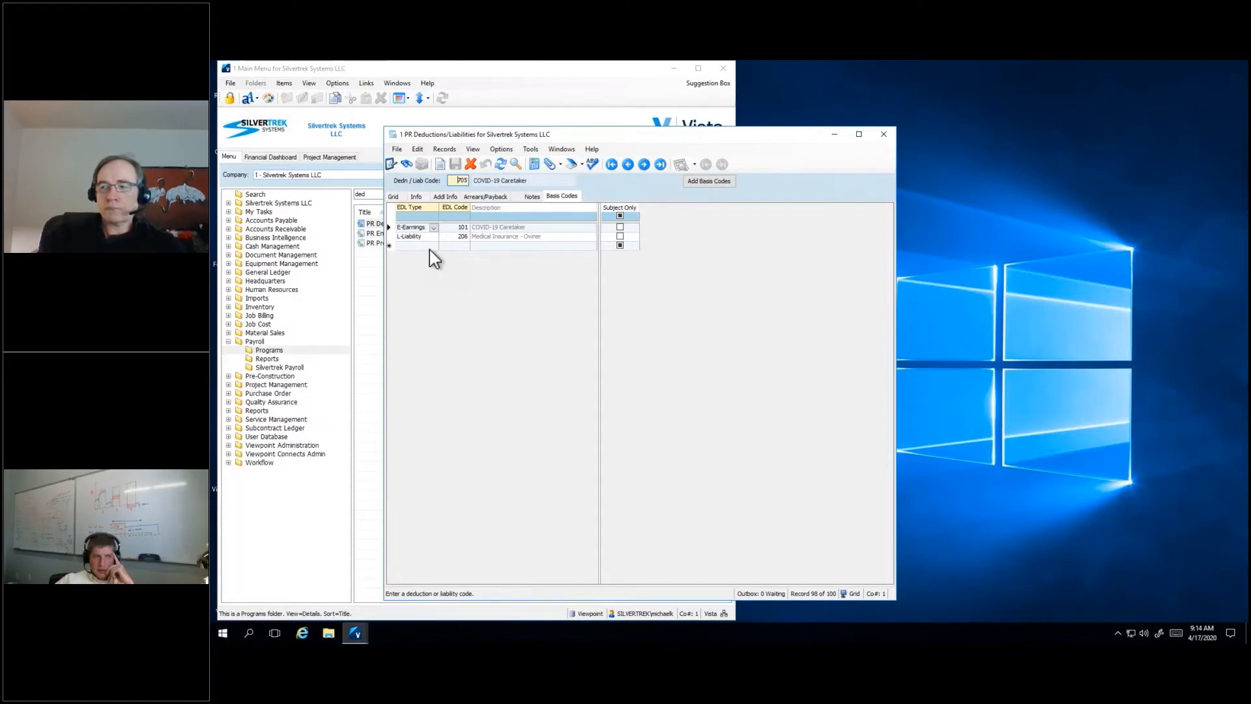
left_click(430, 248)
type("L")
key("Tab")
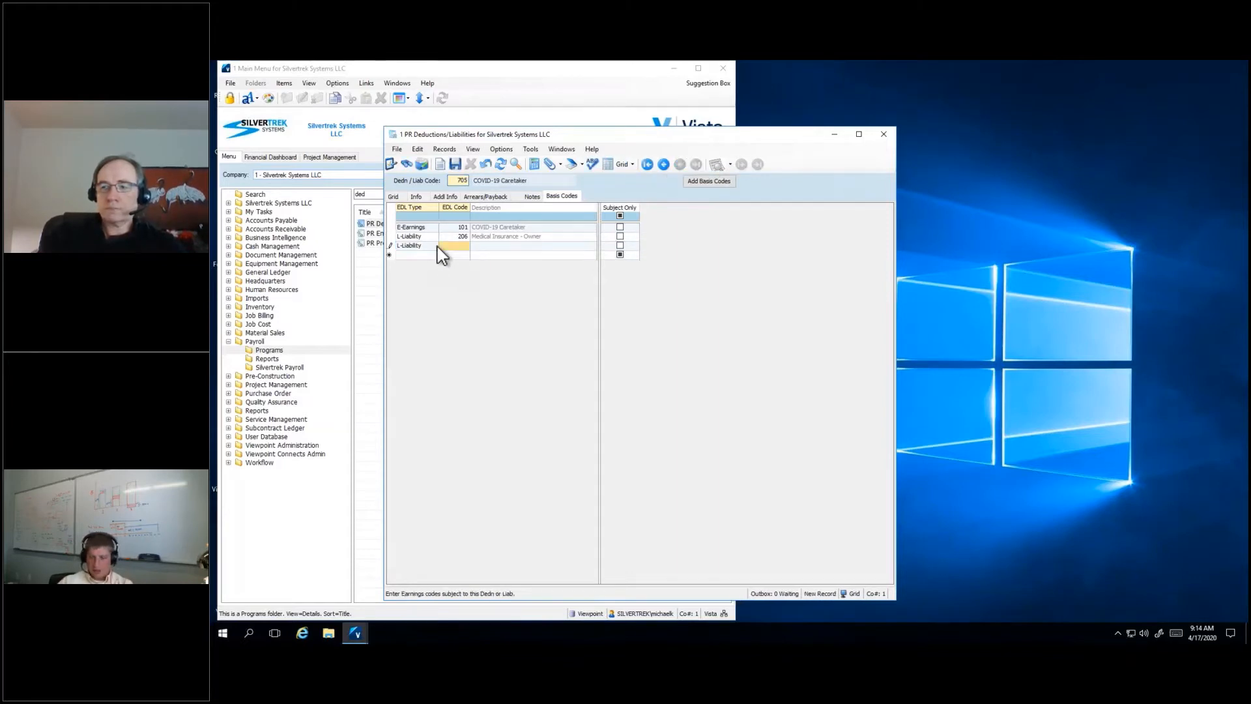
key("F4")
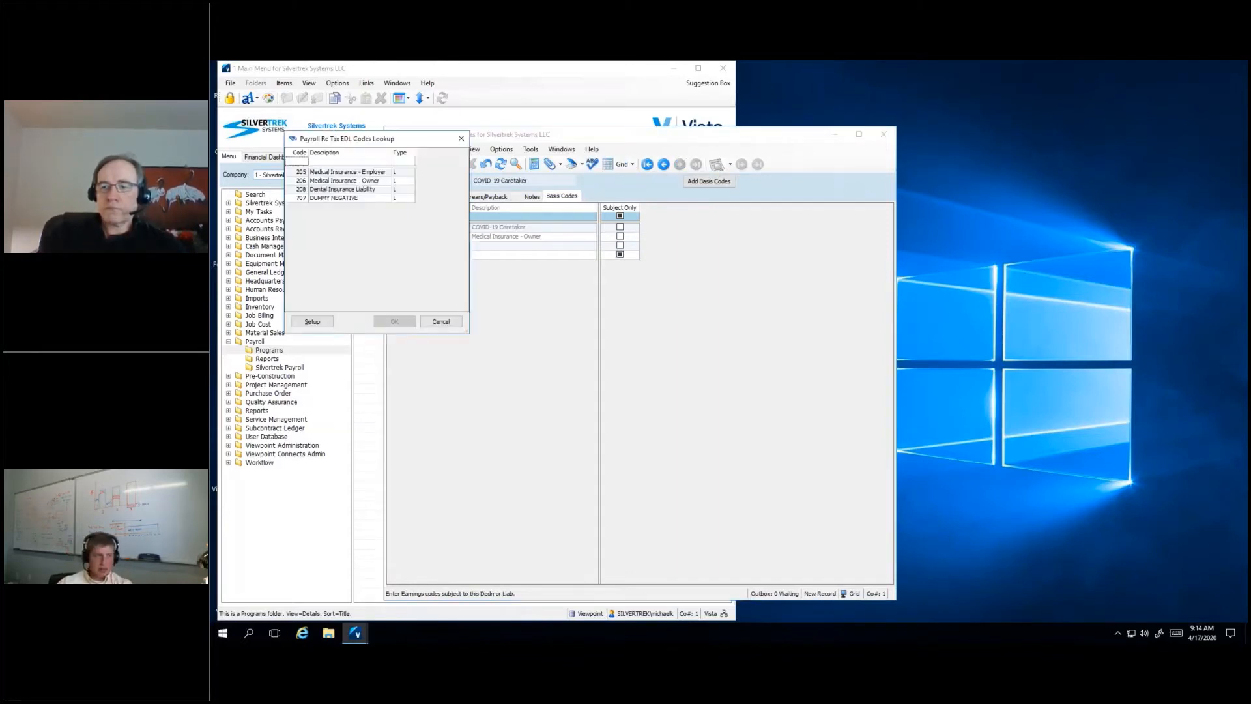
key("Down")
key("Down")
key("Return")
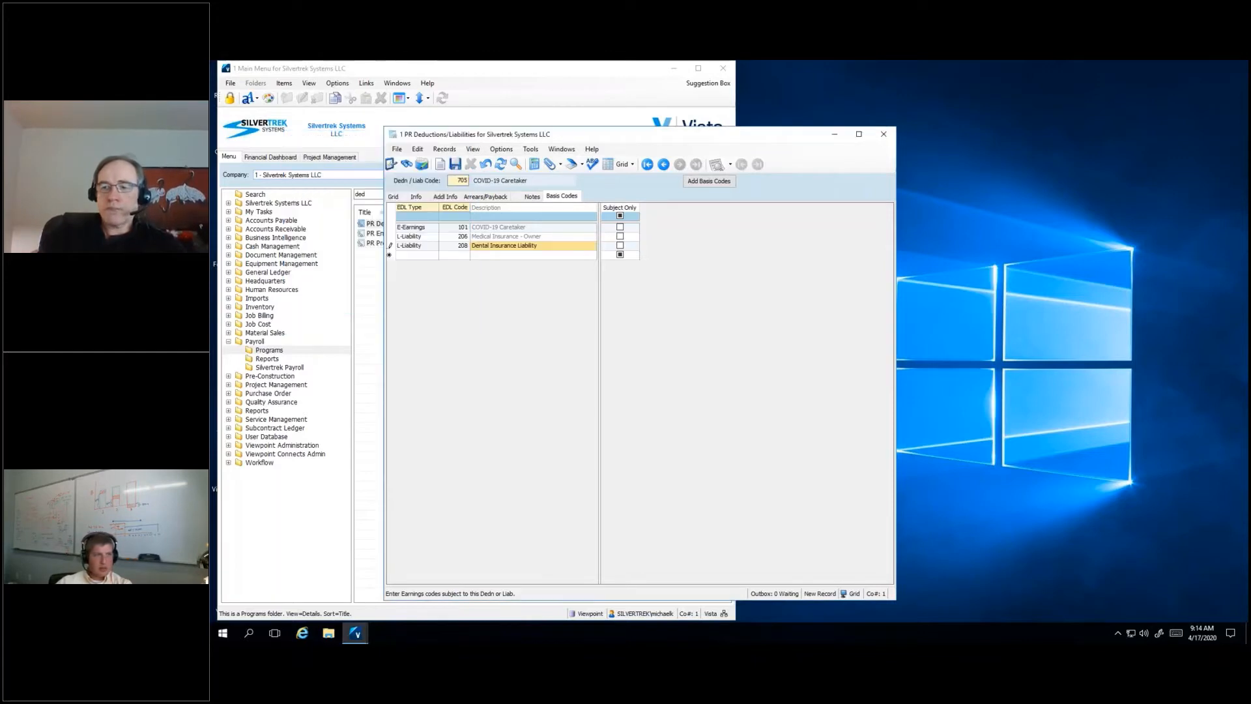
left_click(463, 182)
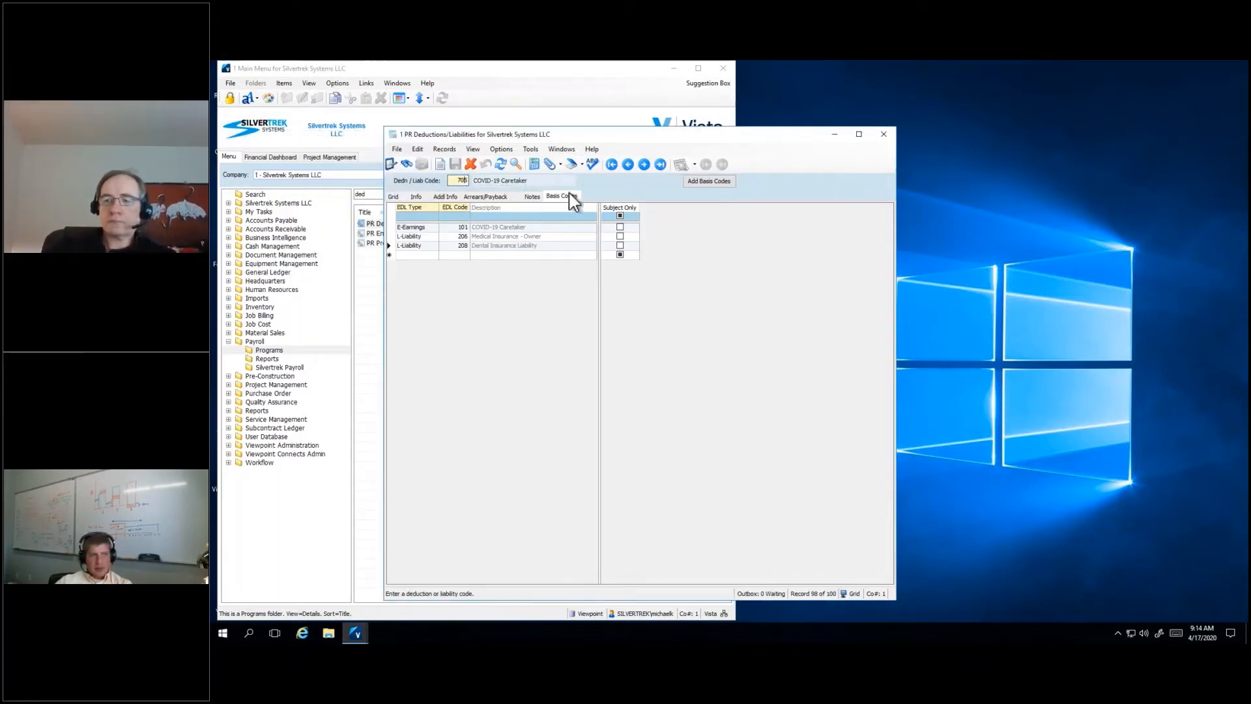
Step: Review the medical and dental insurance liabilities among the basis codes of code 705
left_click(464, 245)
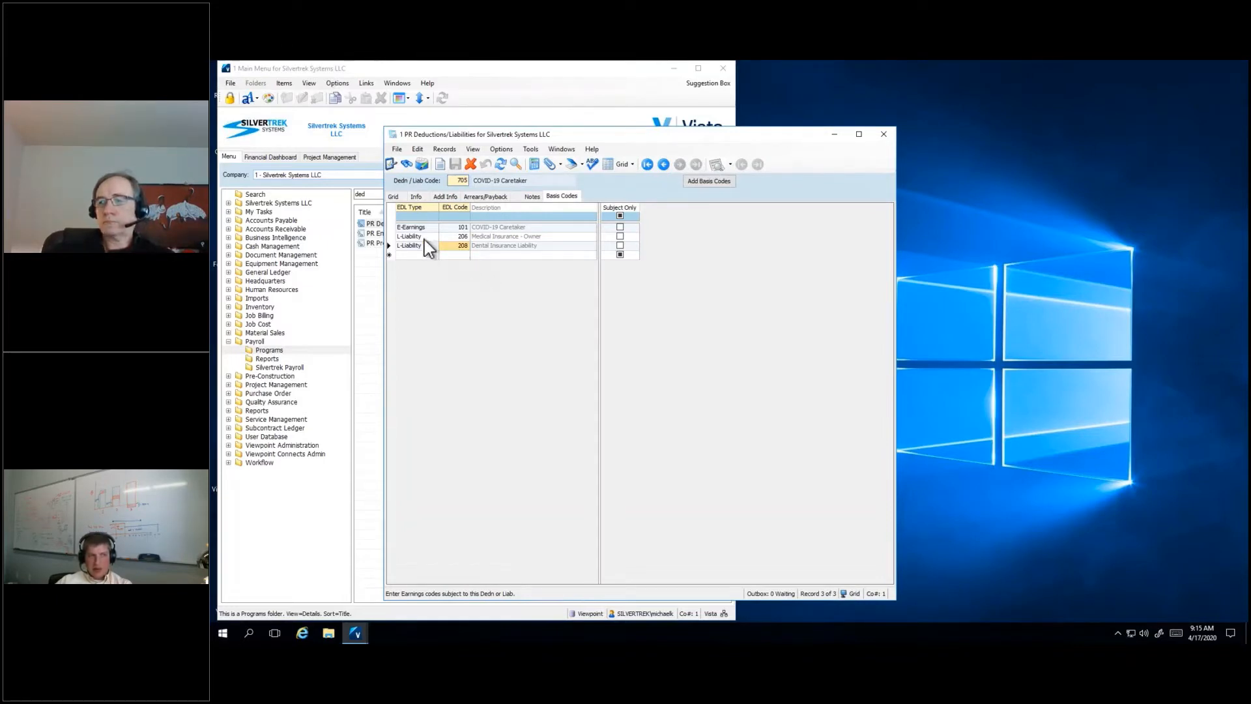
left_click(481, 247)
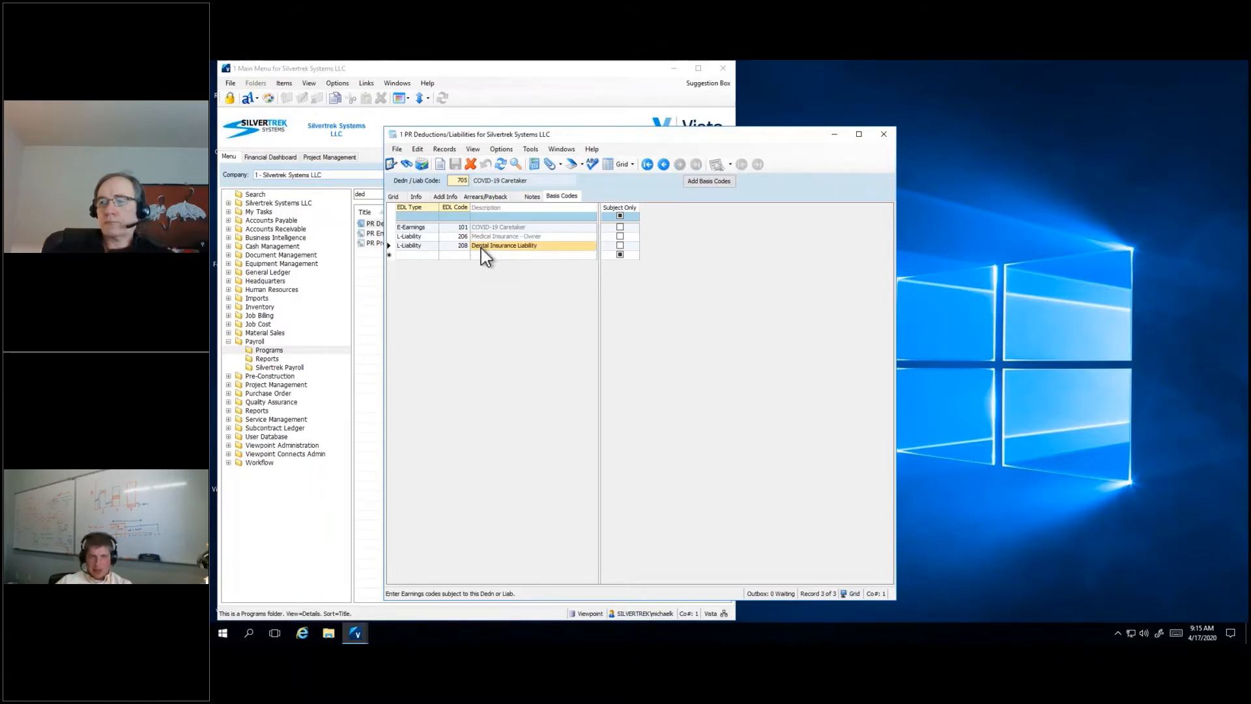
left_click_drag(464, 246, 463, 236)
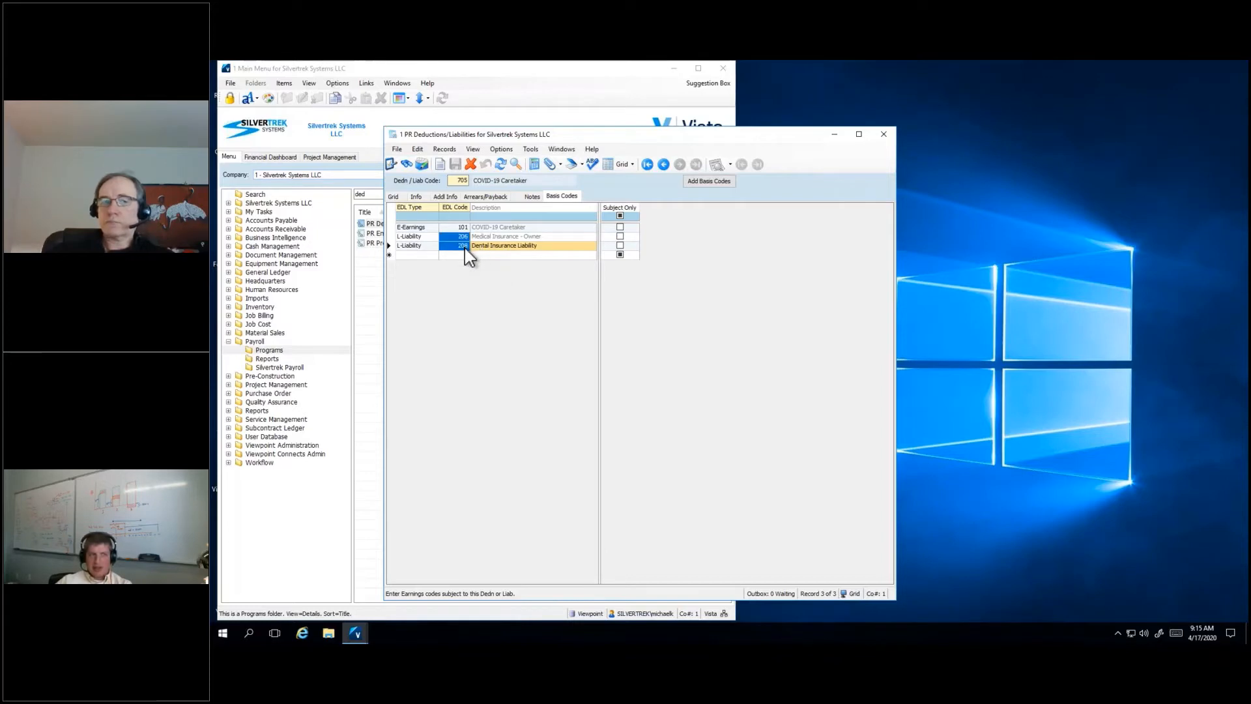
Step: Go to liability code 706, COVID-19 Family Leave (Exp.), and add liability 206, Medical Insurance - Owner, as a basis code
left_click(464, 181)
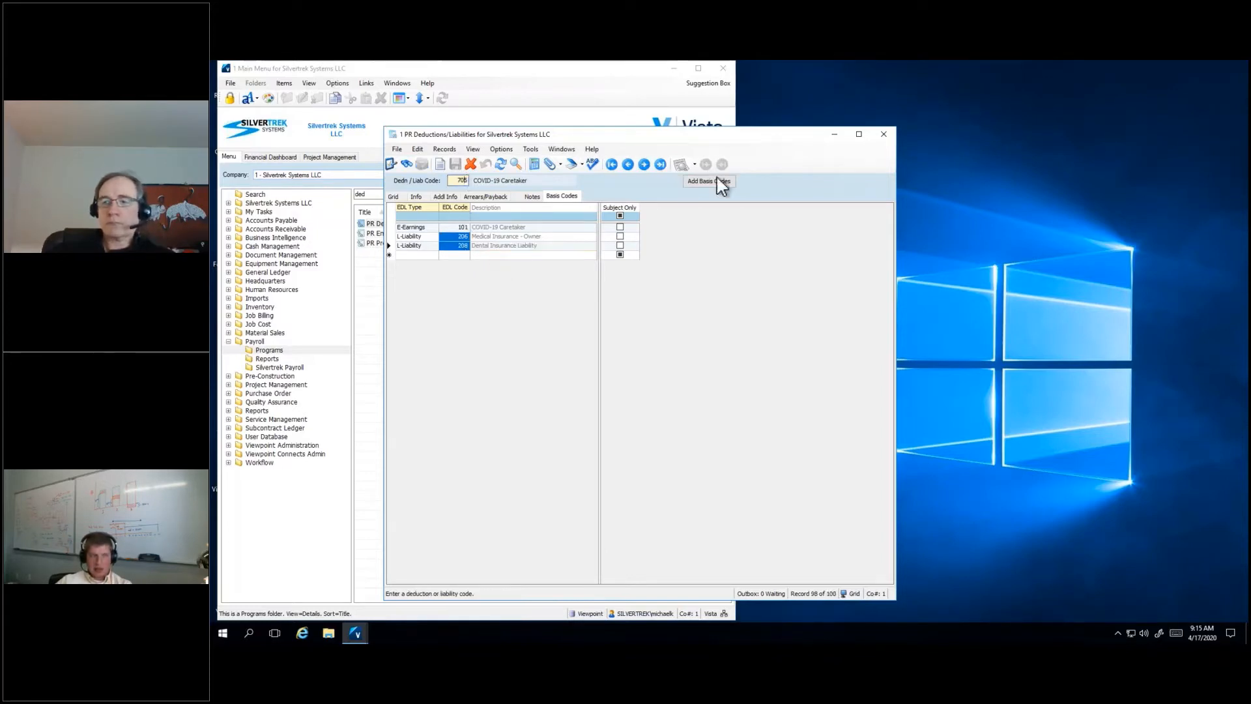
left_click(646, 167)
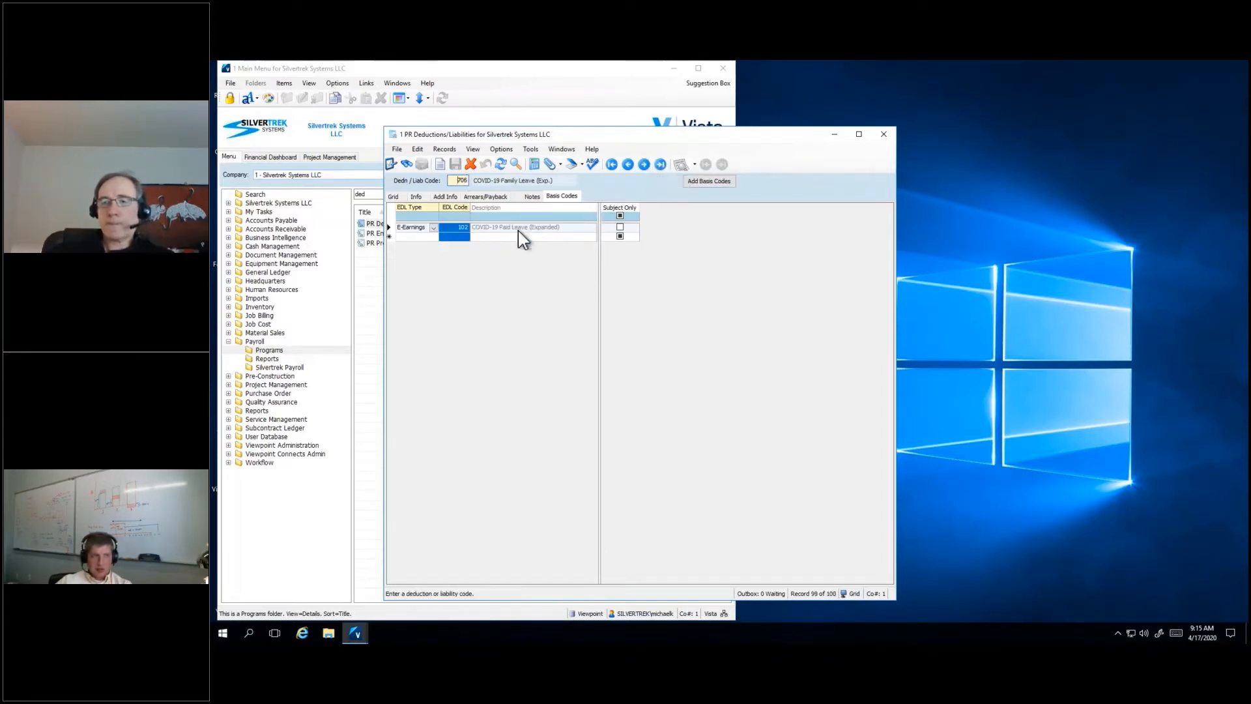
left_click(445, 239)
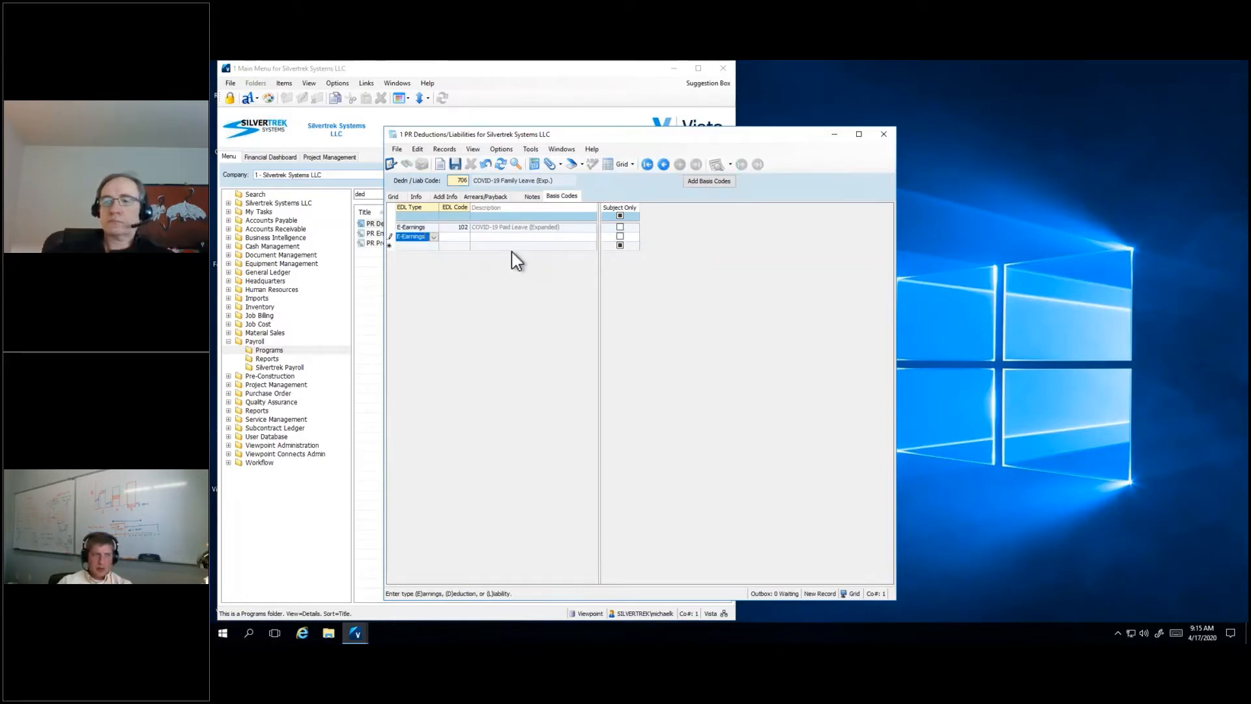
type("L")
key("Tab")
key("F4")
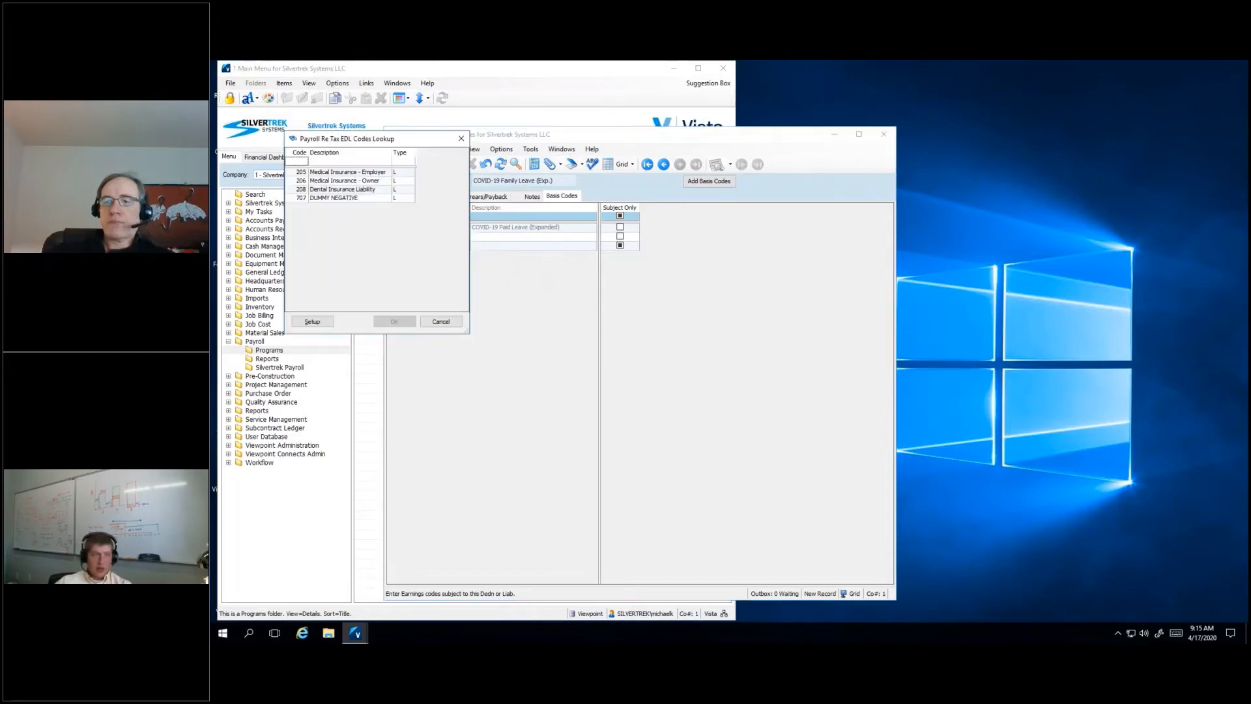
double_click(319, 190)
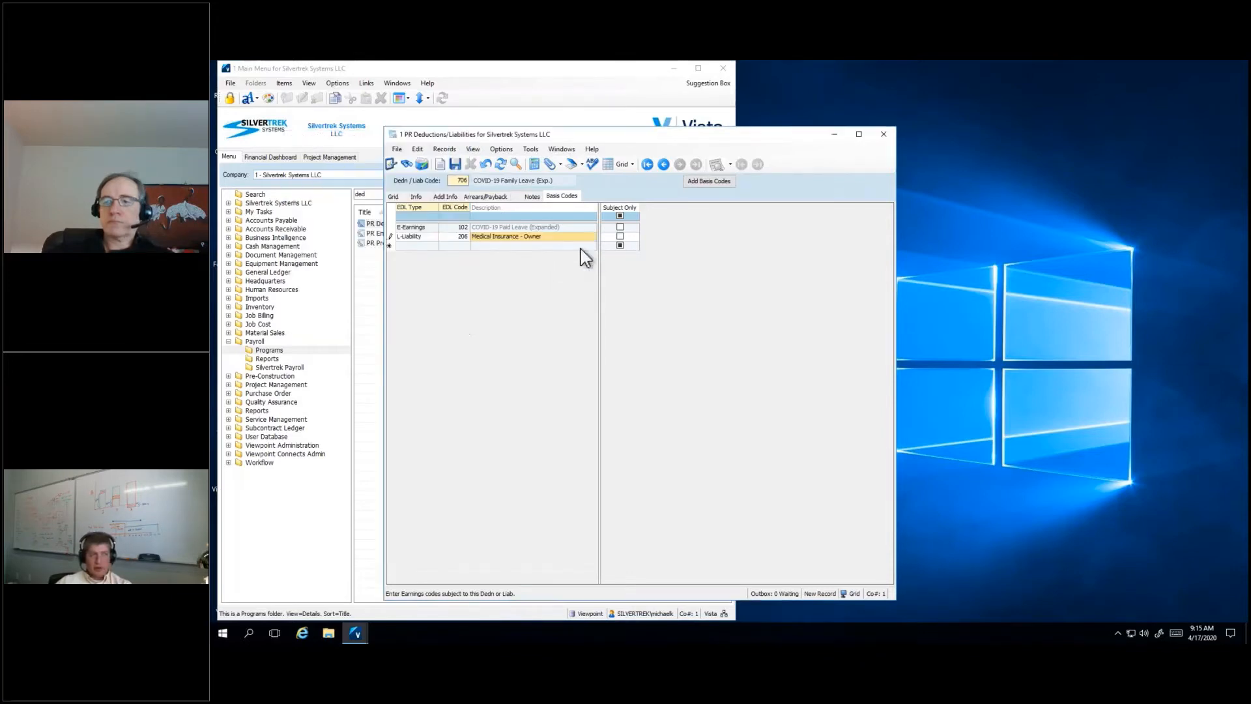
Step: Add liability 208, Dental Insurance Liability, as another basis code of liability code 706 and save the record
left_click(420, 246)
key("Tab")
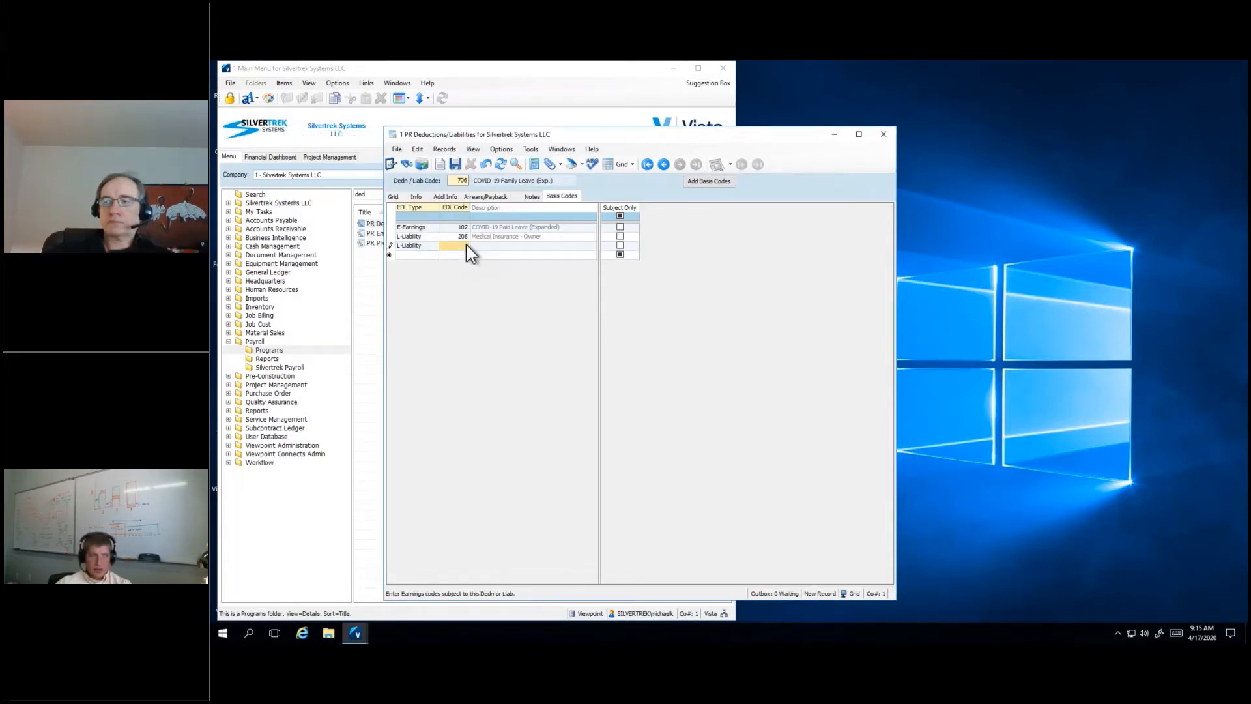
type("208")
key("Tab")
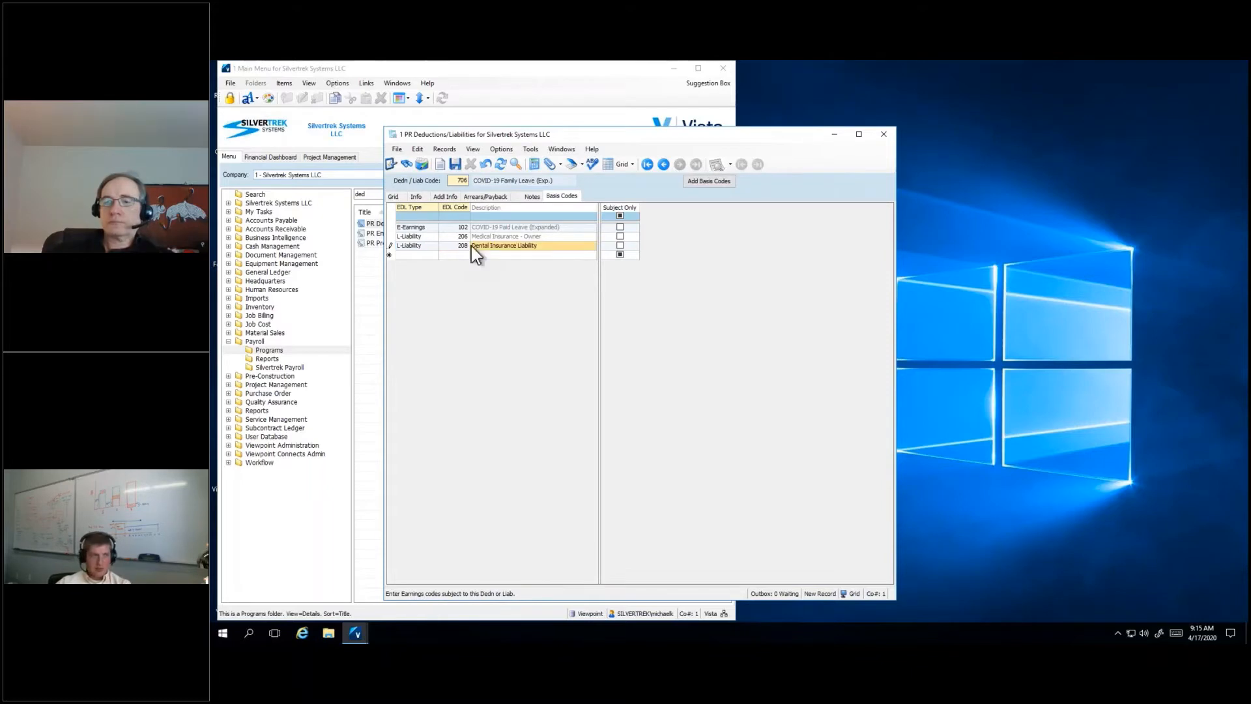
left_click(454, 164)
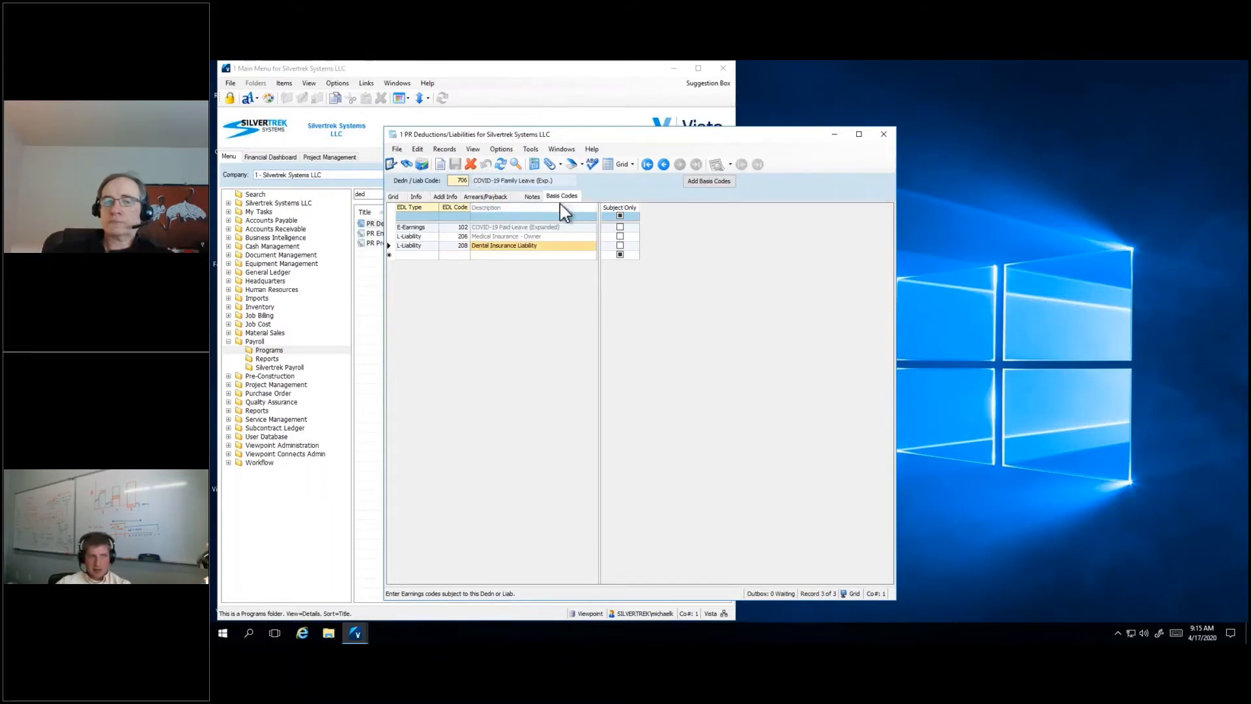
Step: Review the insurance basis codes and the assigned routine of liability code 706, and close the form
left_click(456, 236)
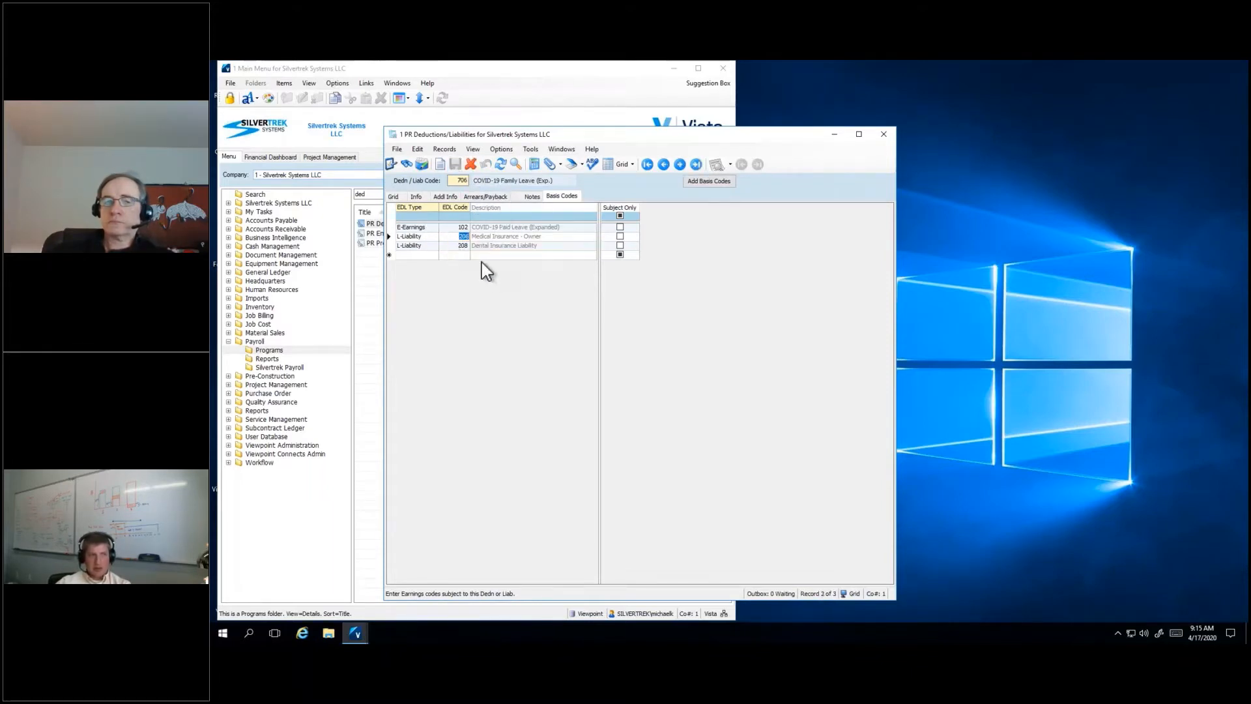
left_click(460, 246)
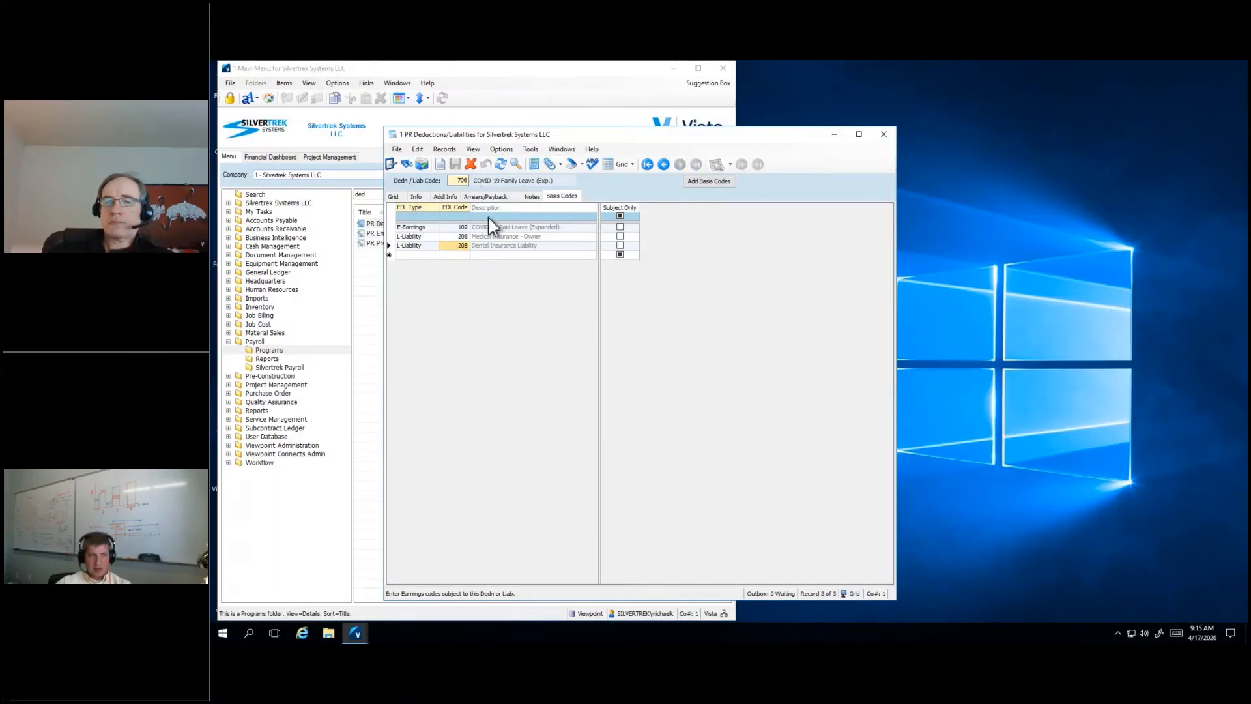
left_click(416, 196)
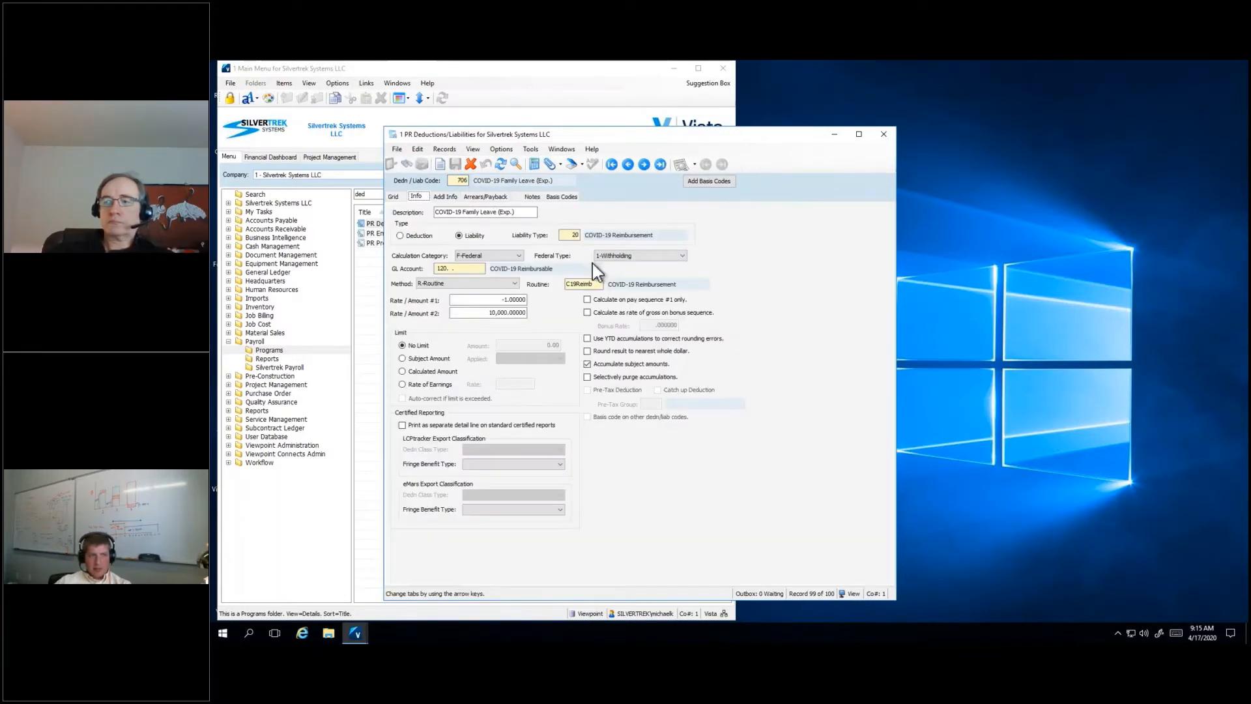
left_click(576, 284)
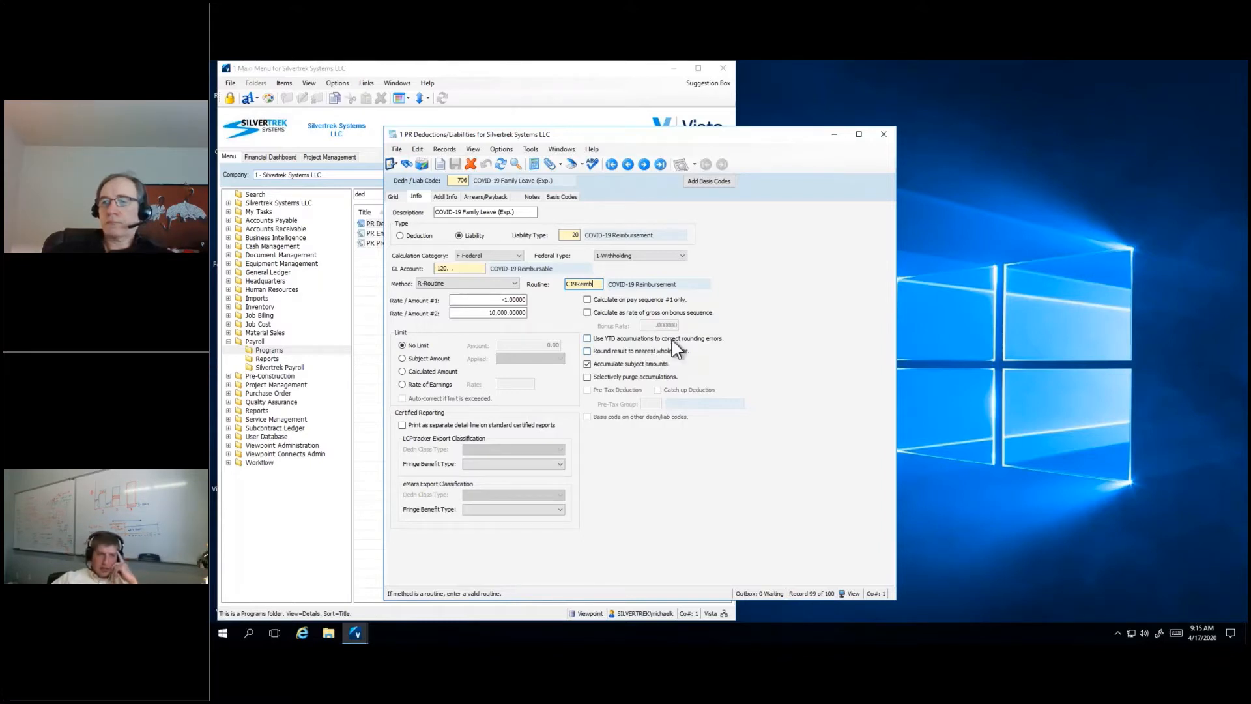
left_click(883, 135)
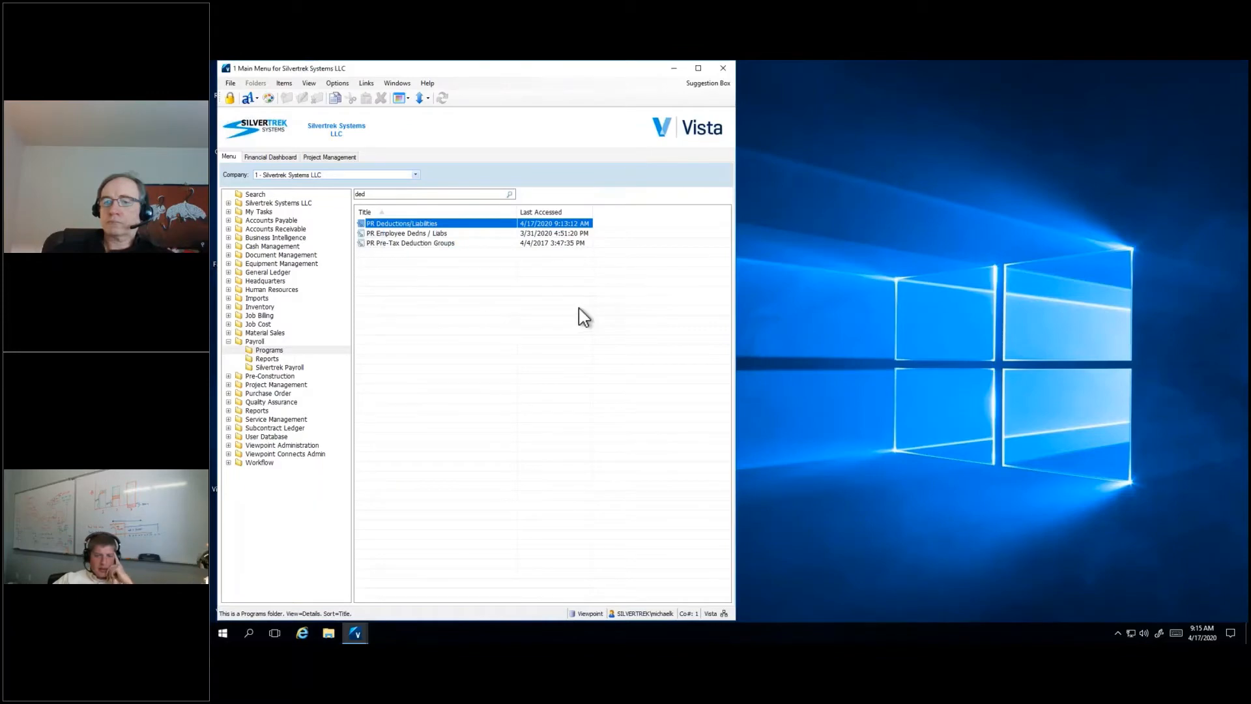
Step: Open the Silvertrek Payroll folder and locate the PR Tax Deposit Liability COVID-19 report
left_click(288, 359)
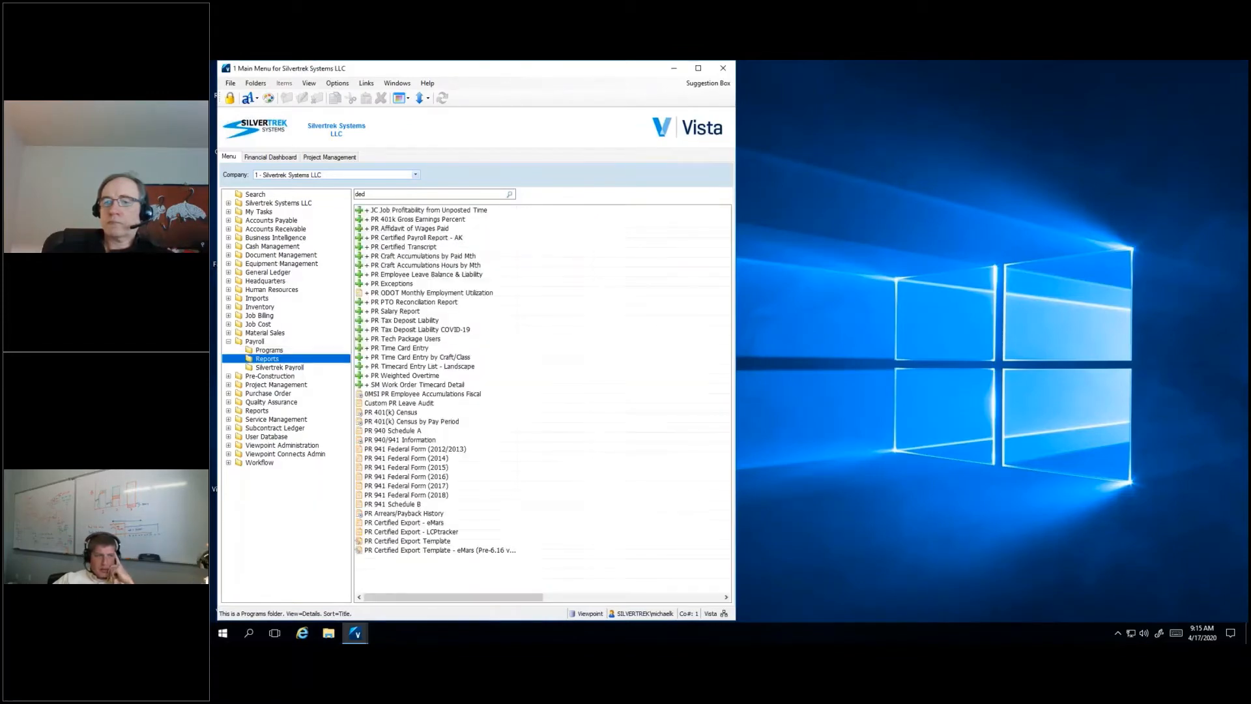
left_click(281, 367)
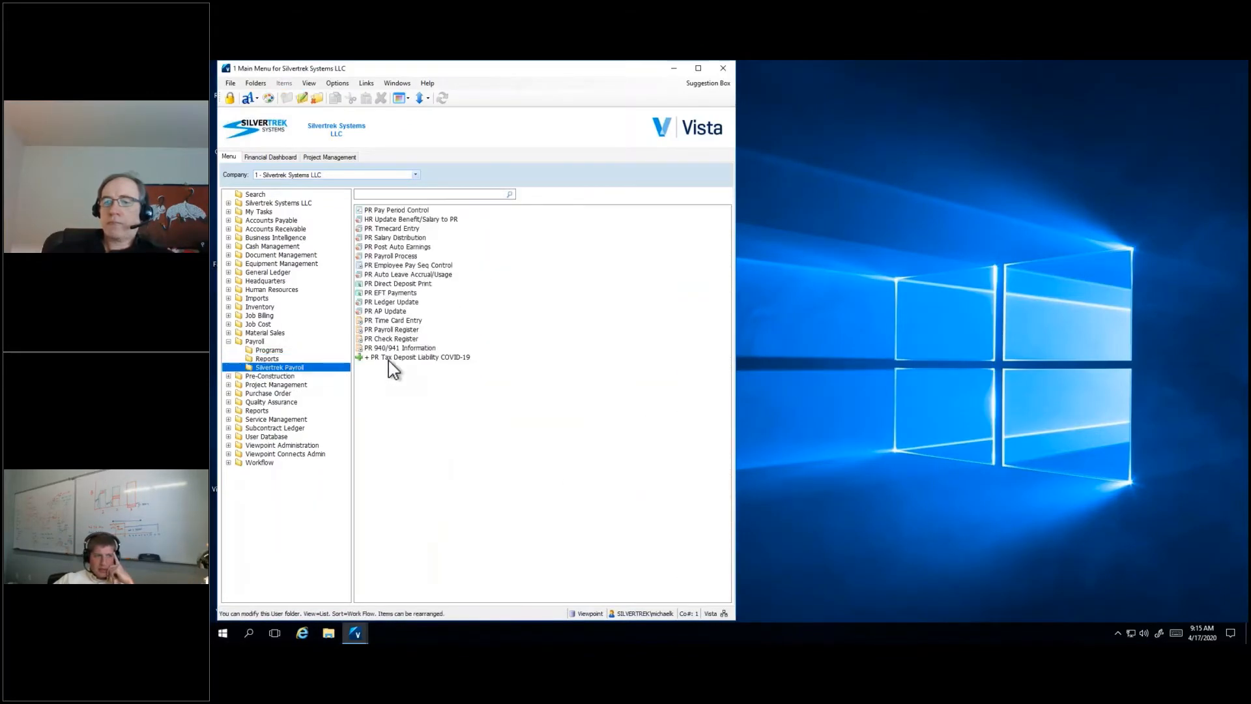
left_click(389, 359)
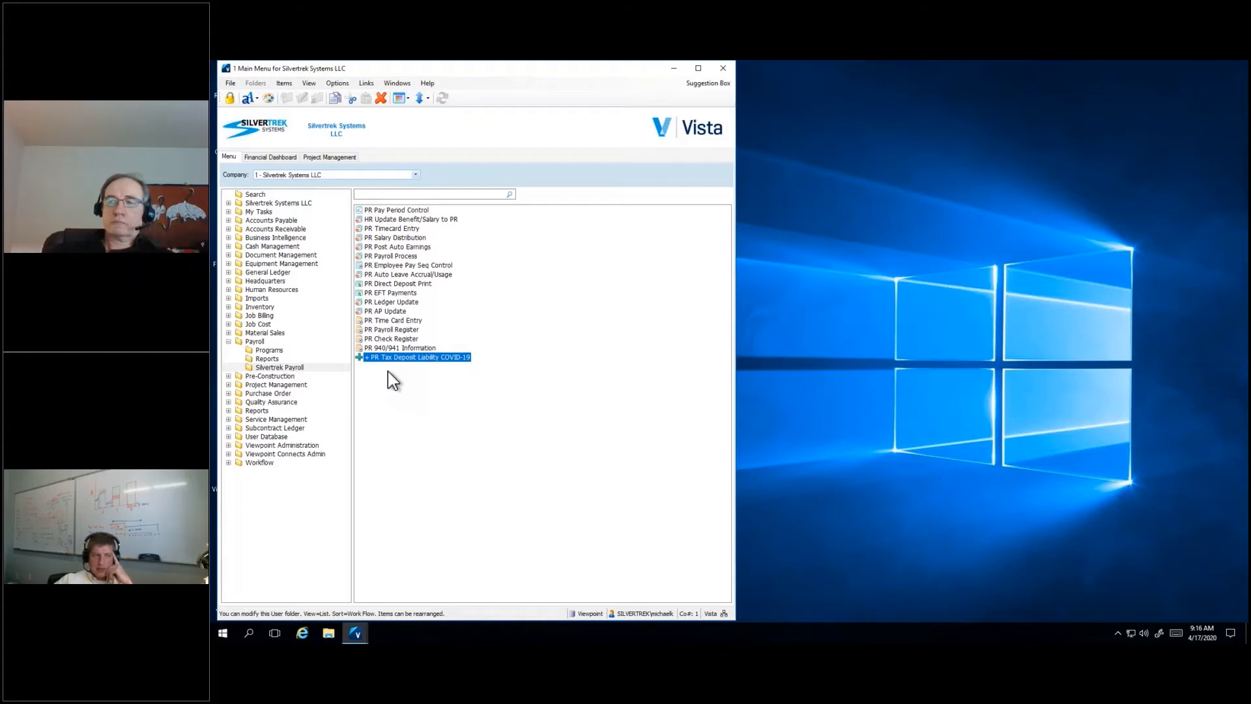
left_click(512, 370)
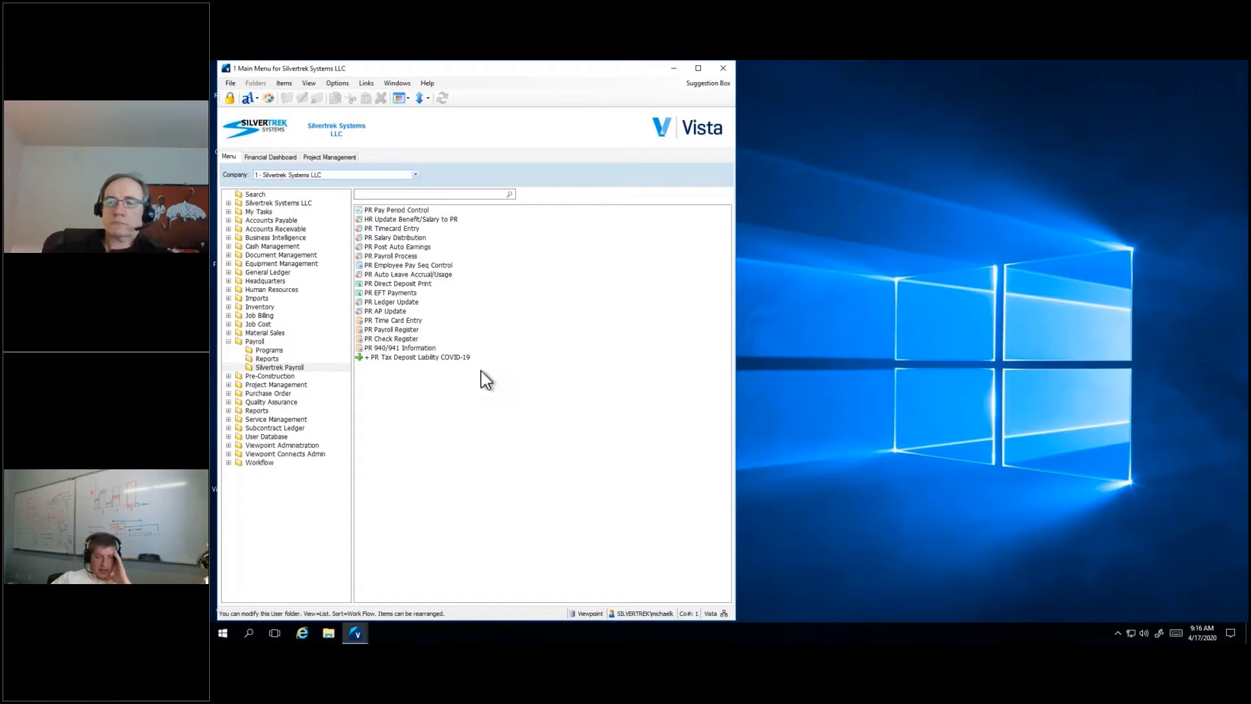
Step: Review the dates, month and standard hours of PR group 200's pay period ending 4/12/20 in PR Pay Period Control, and close the form
double_click(395, 210)
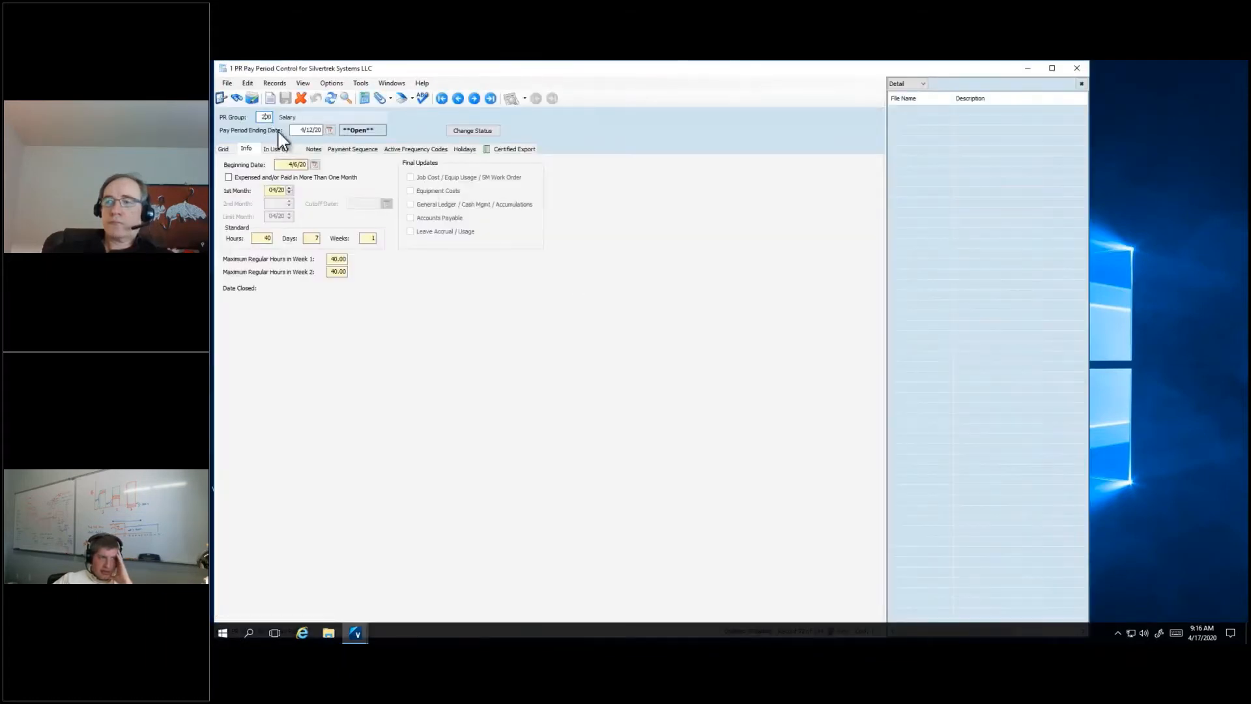
left_click(324, 129)
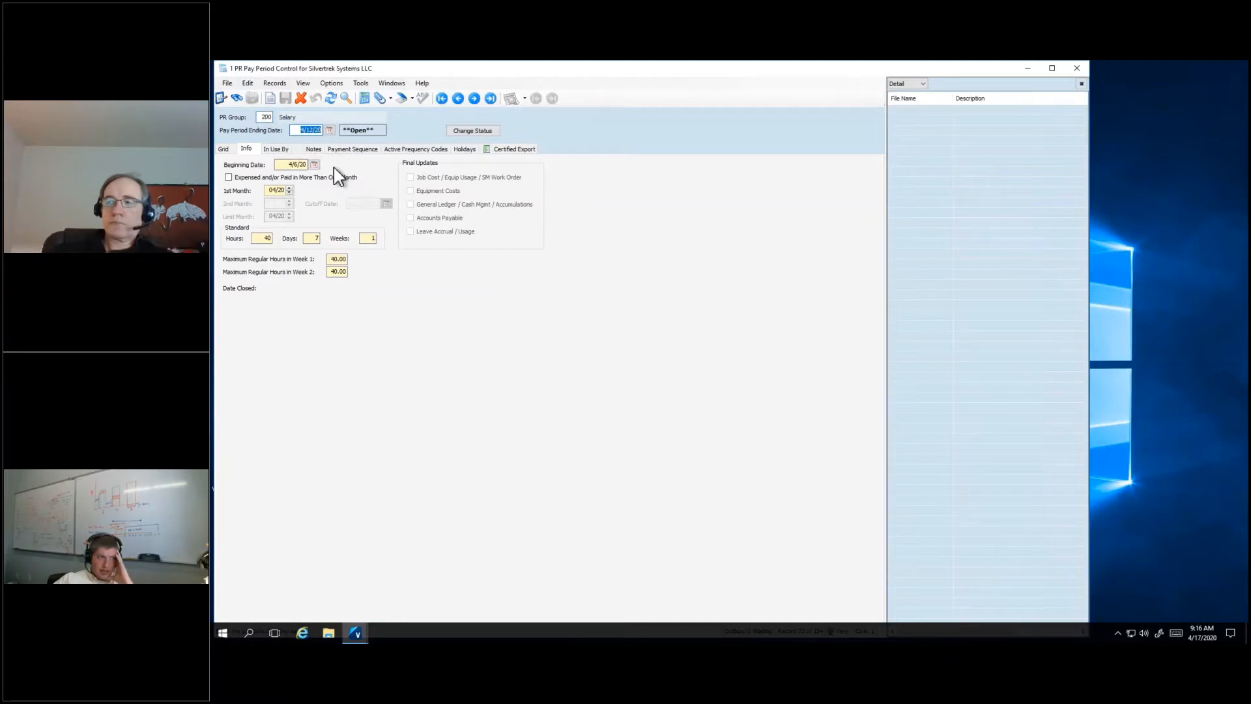
left_click(417, 149)
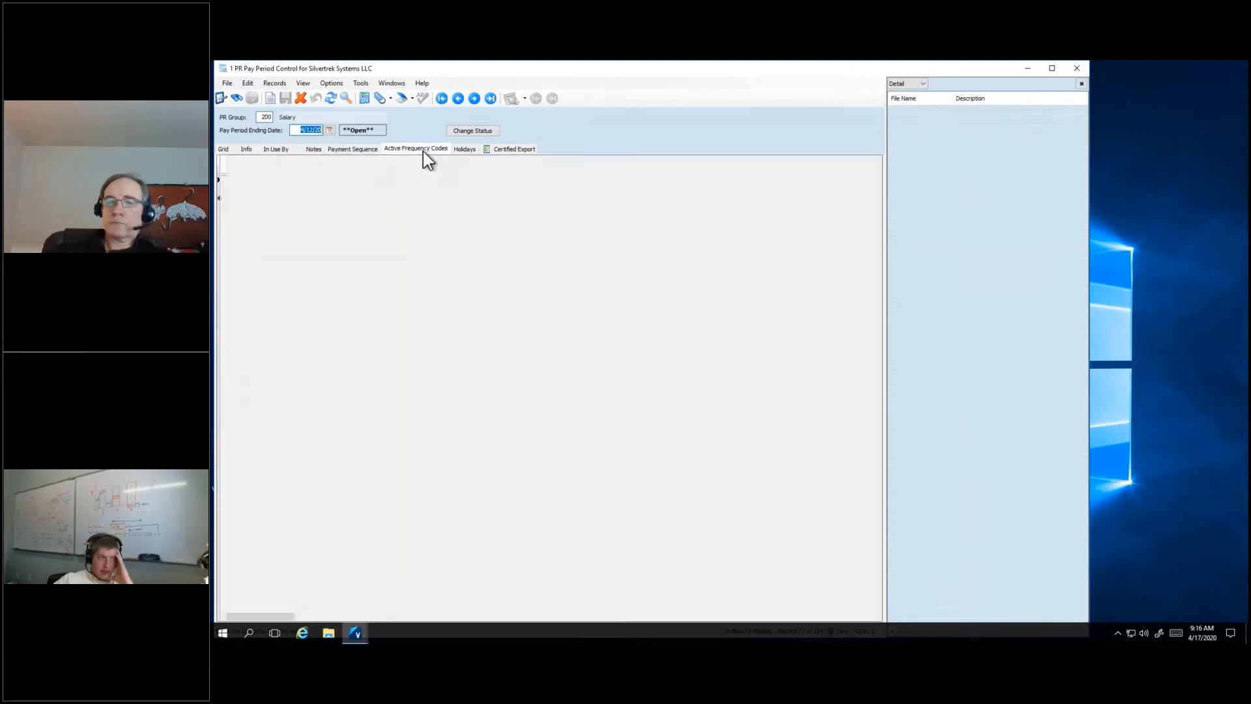
left_click(246, 149)
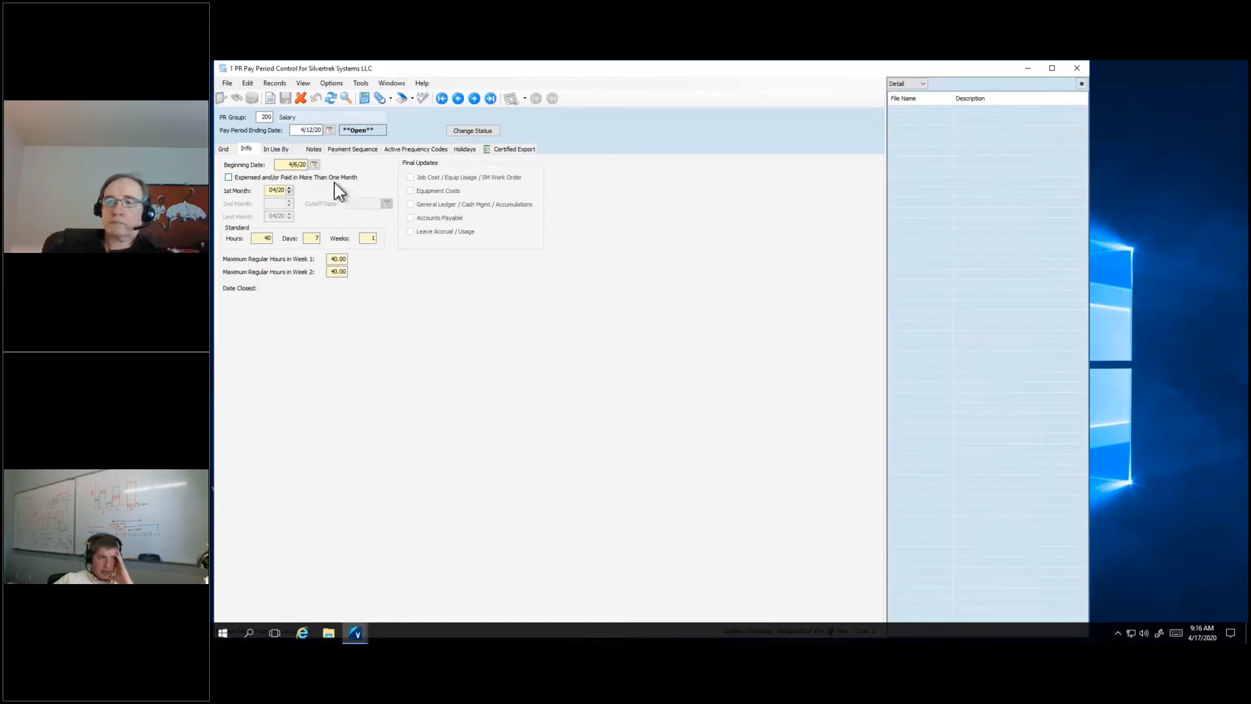
left_click(258, 239)
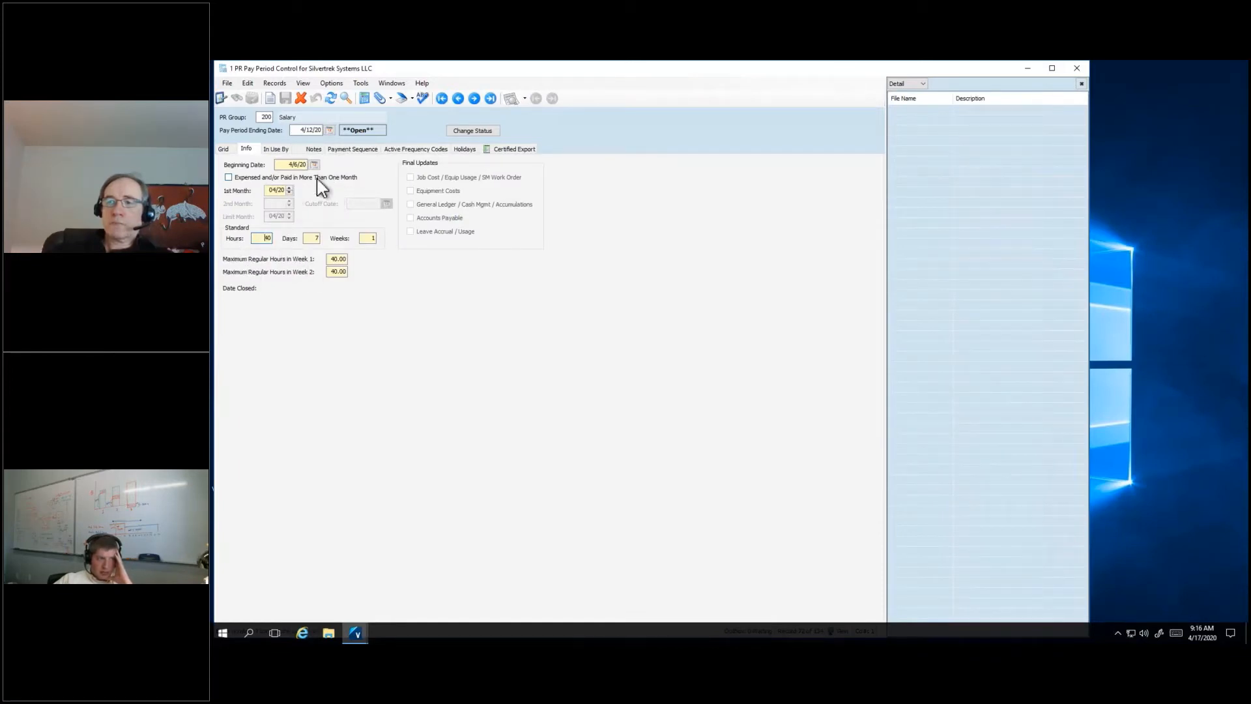
left_click(291, 165)
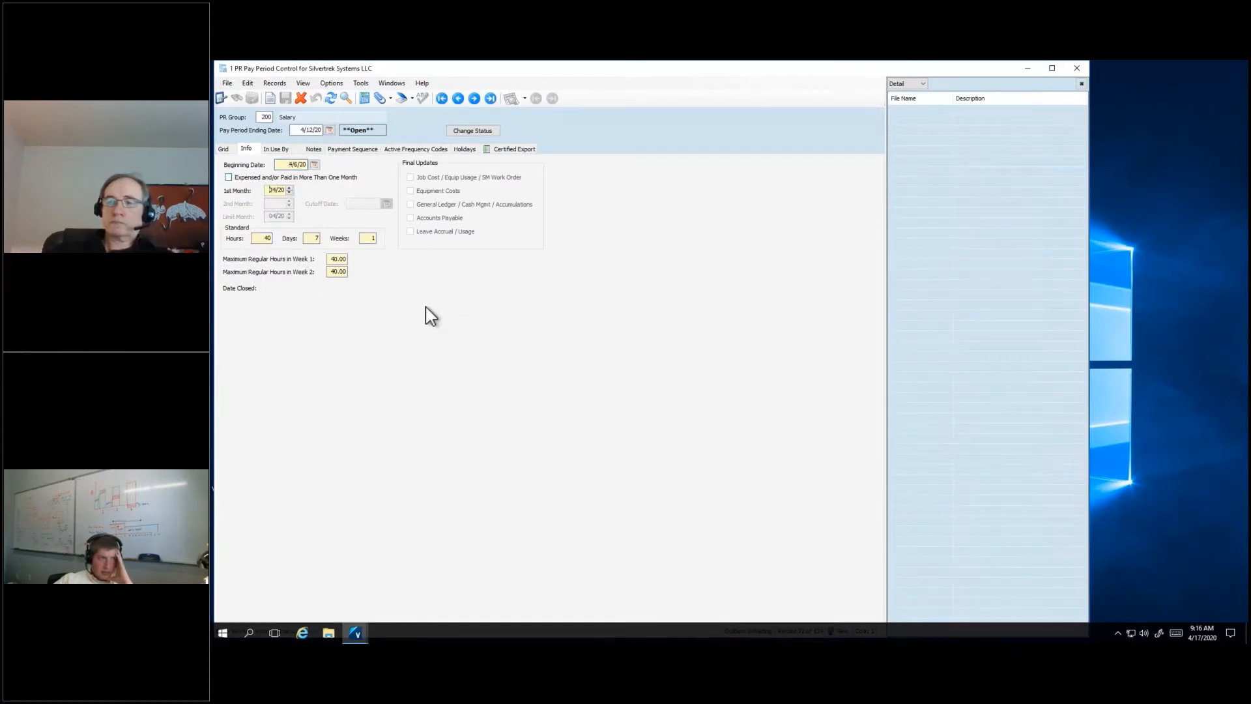
left_click(1077, 70)
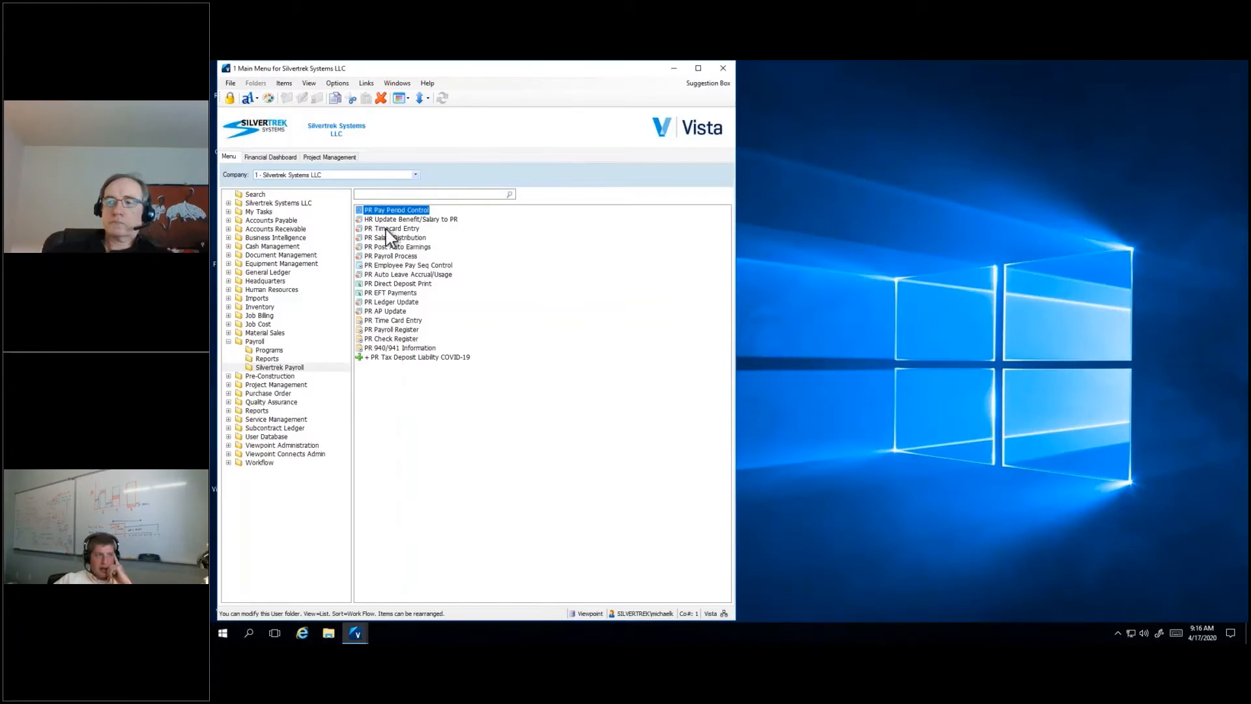
left_click(386, 229)
left_click(403, 219)
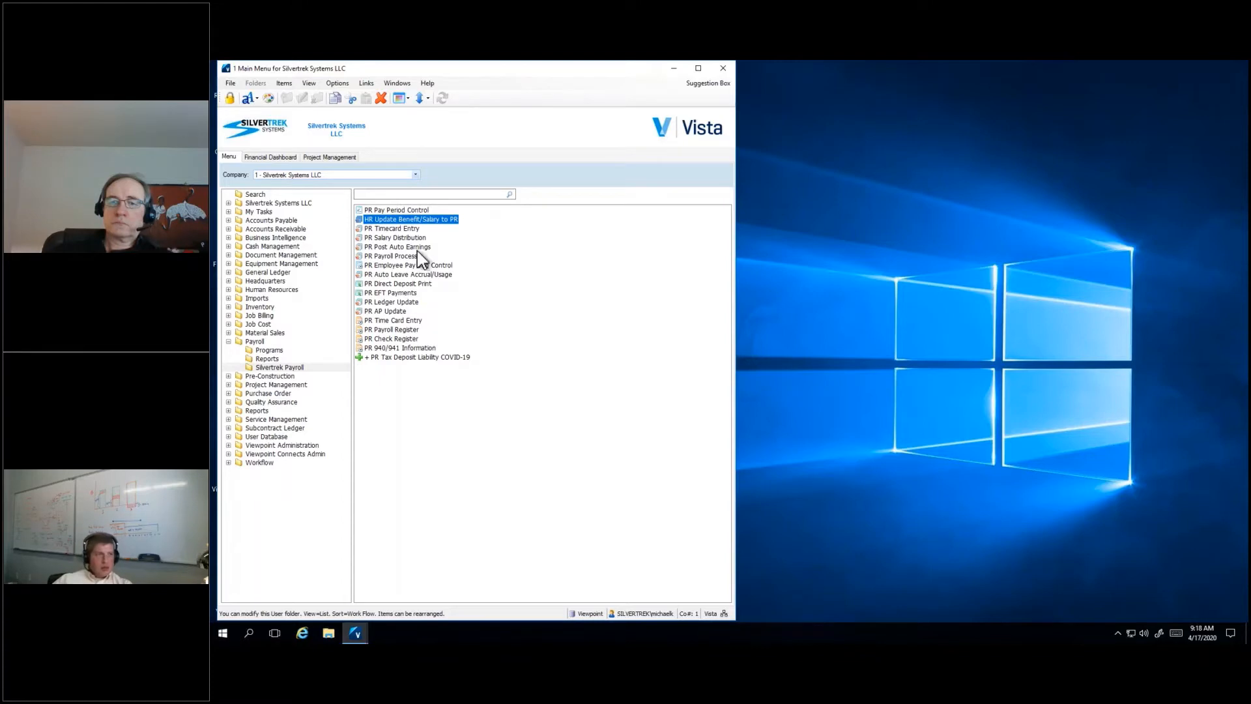
left_click(402, 238)
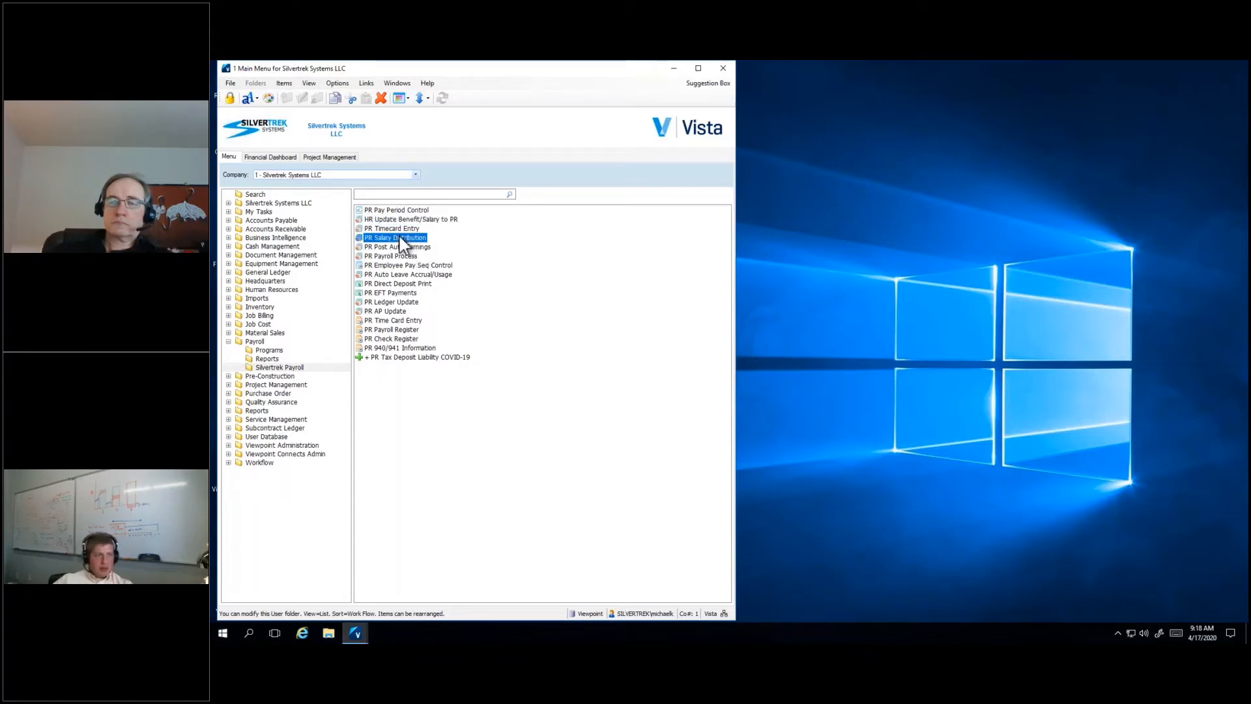
left_click(837, 103)
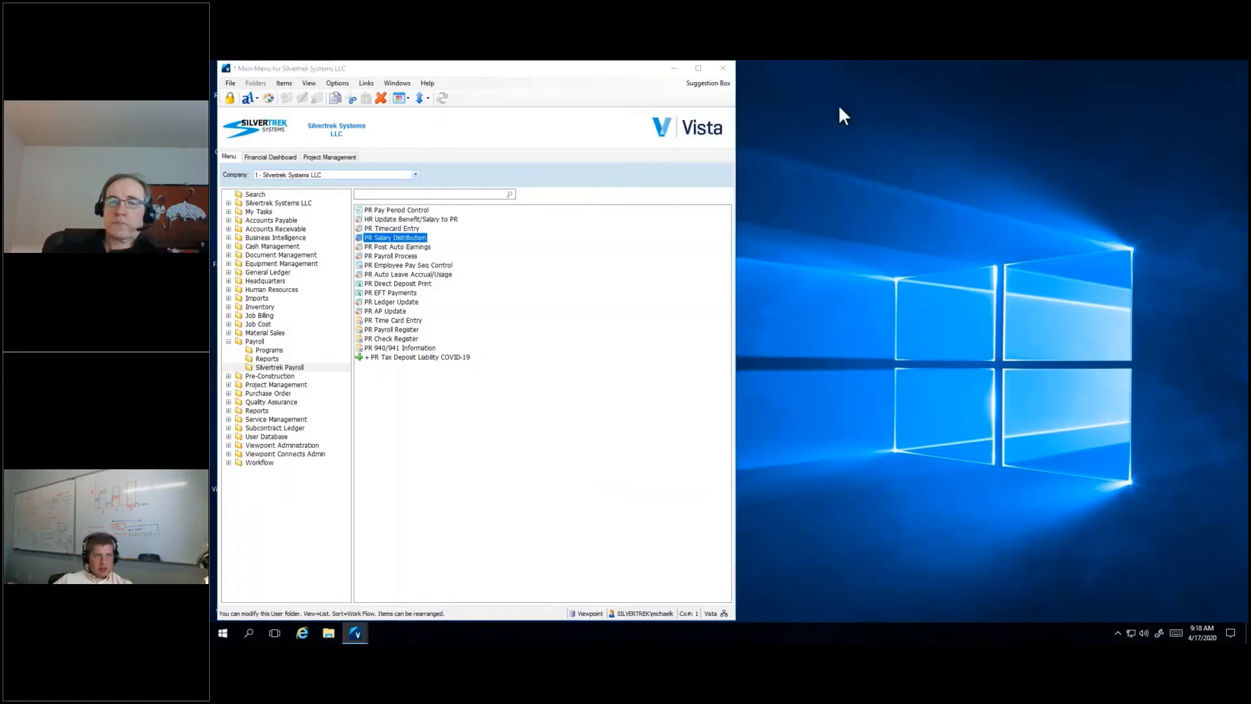
Step: Create a PR Timecard Entry batch for group 200 ending 4/12/20 and add the current payroll's job timecards to it
double_click(392, 229)
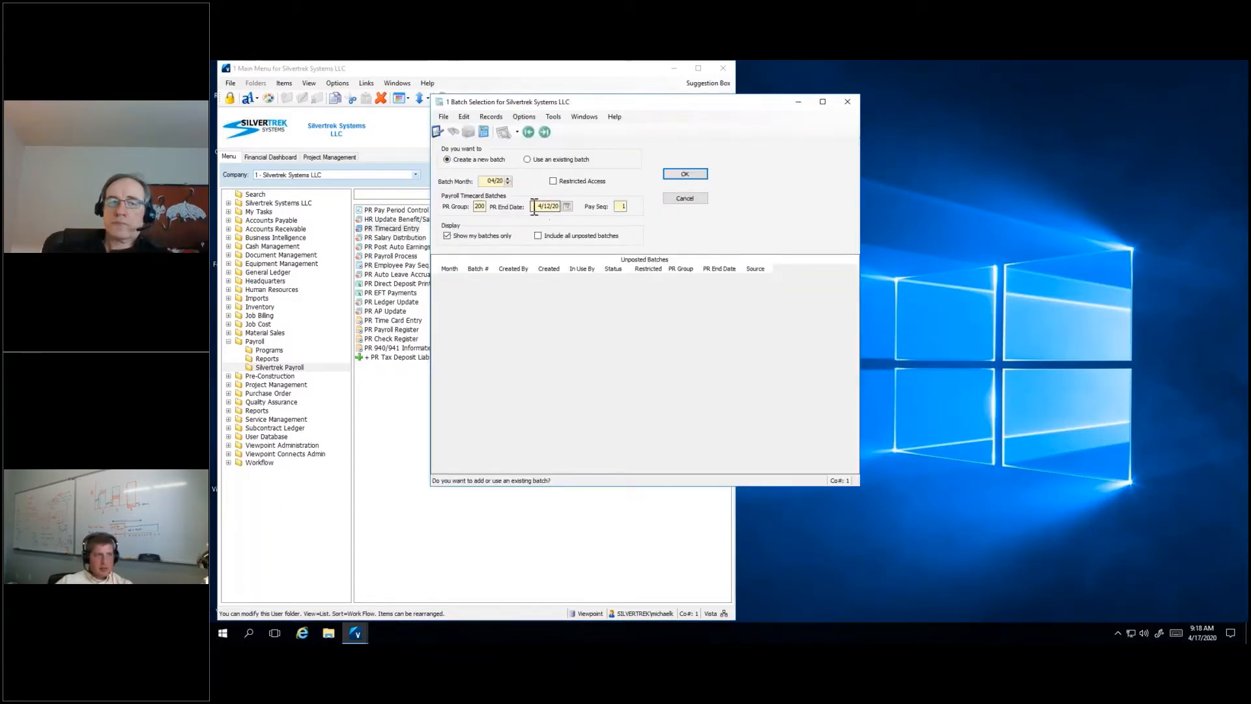
left_click(684, 174)
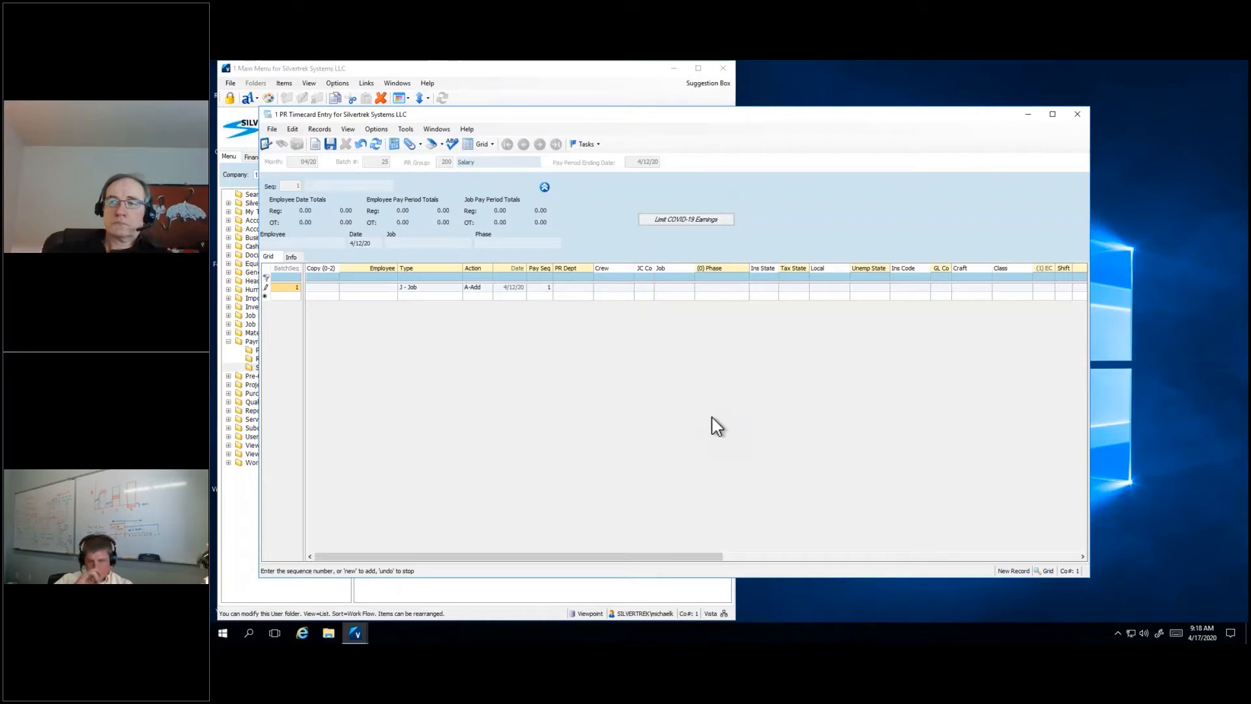
left_click(272, 130)
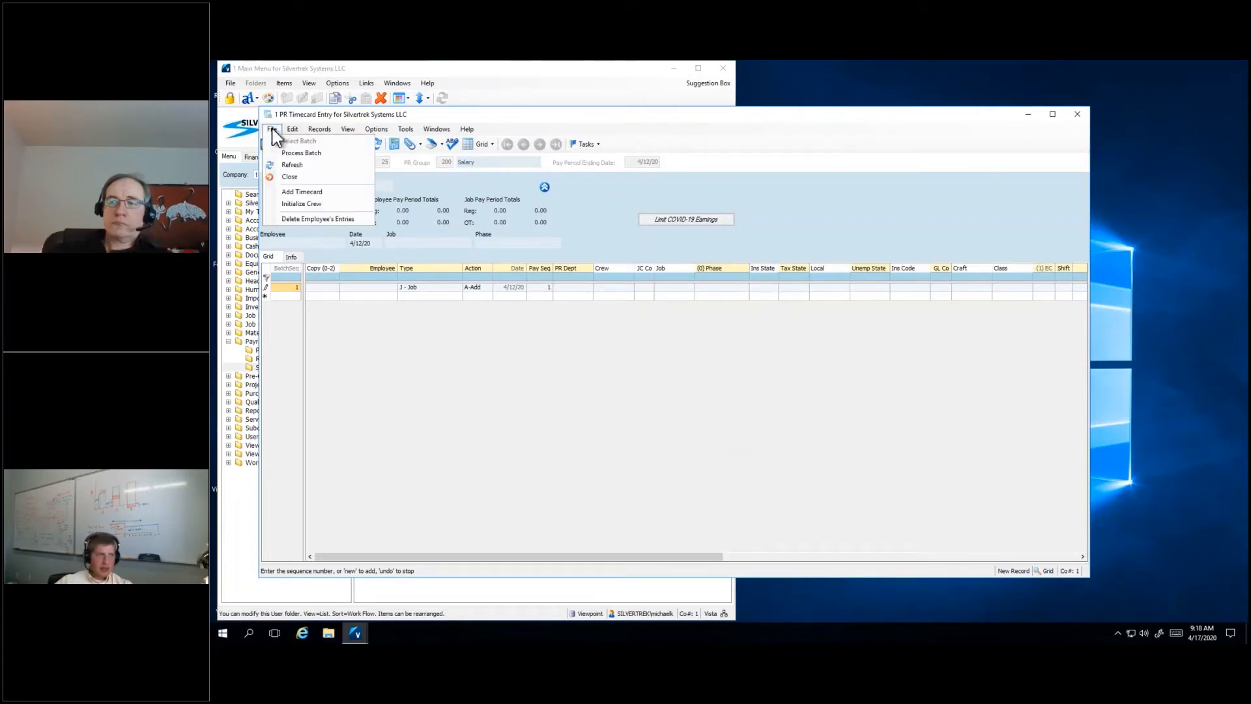
left_click(301, 192)
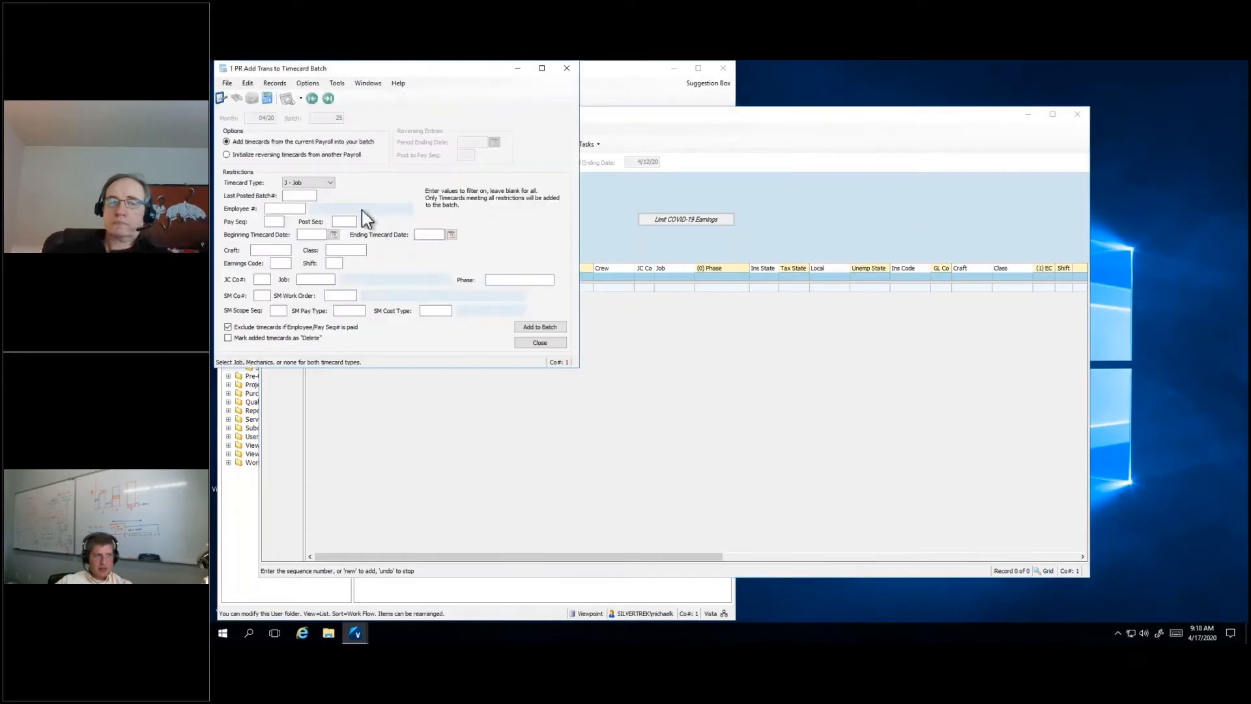
left_click(540, 327)
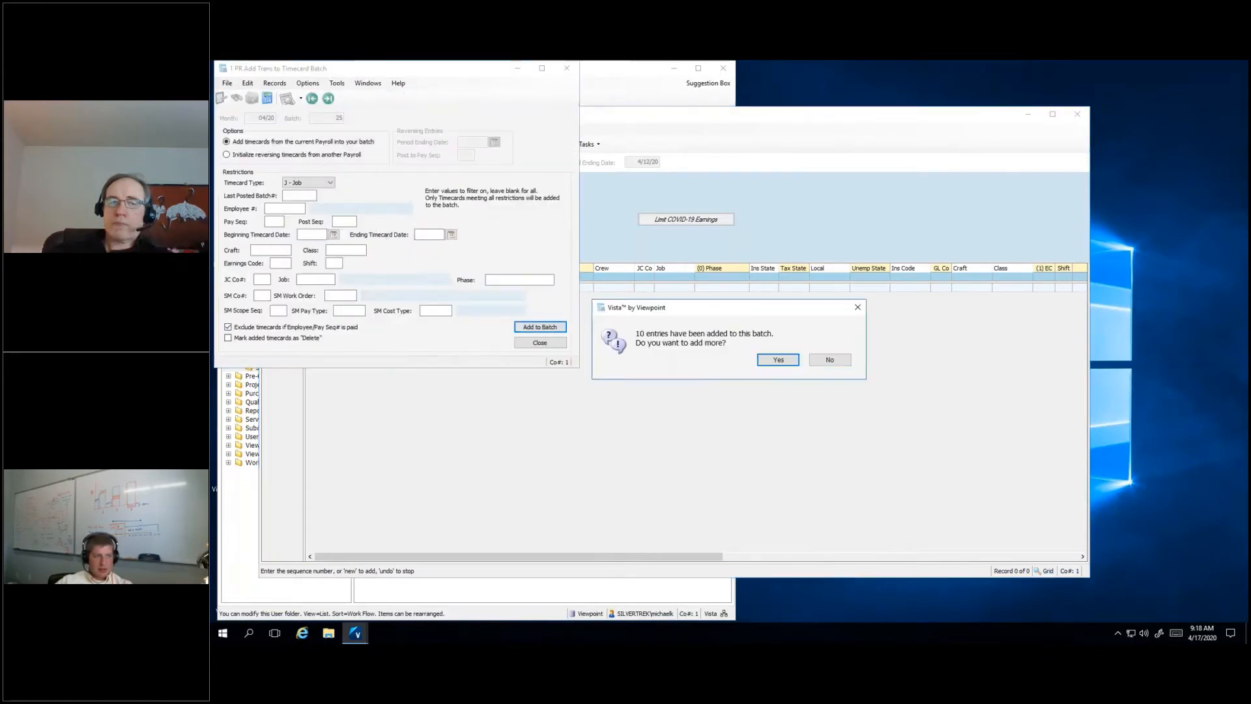
left_click(779, 360)
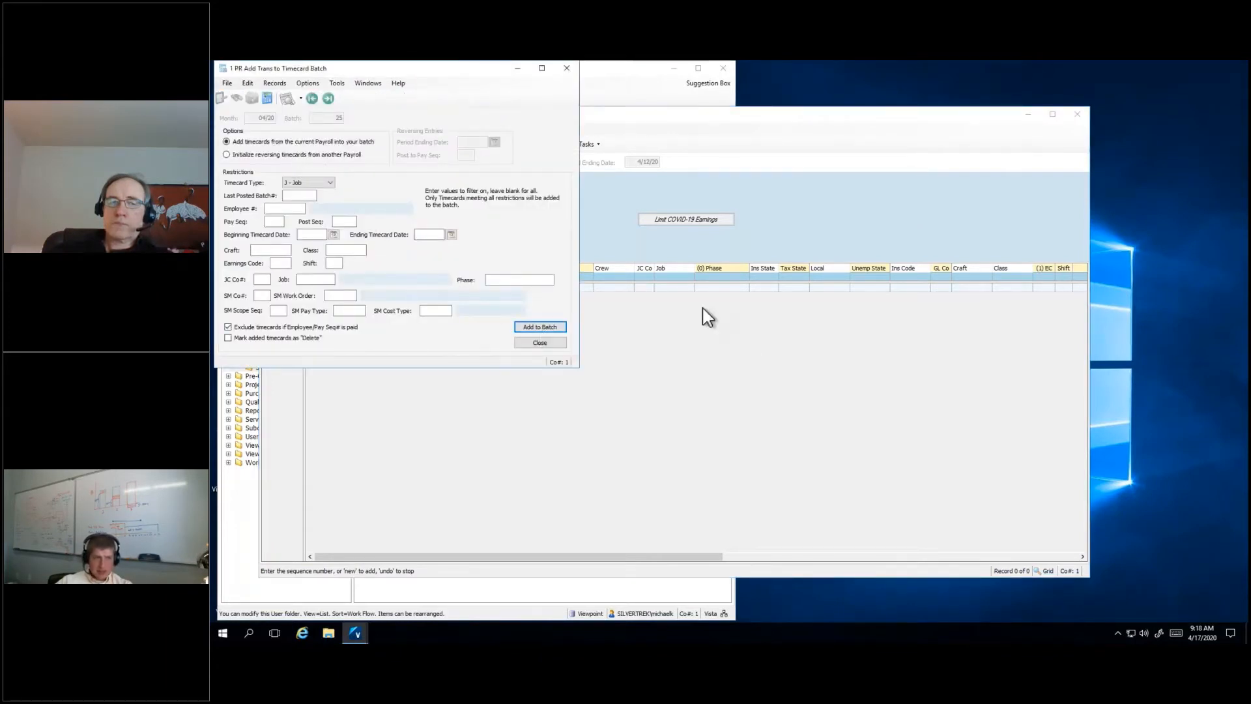
left_click(540, 342)
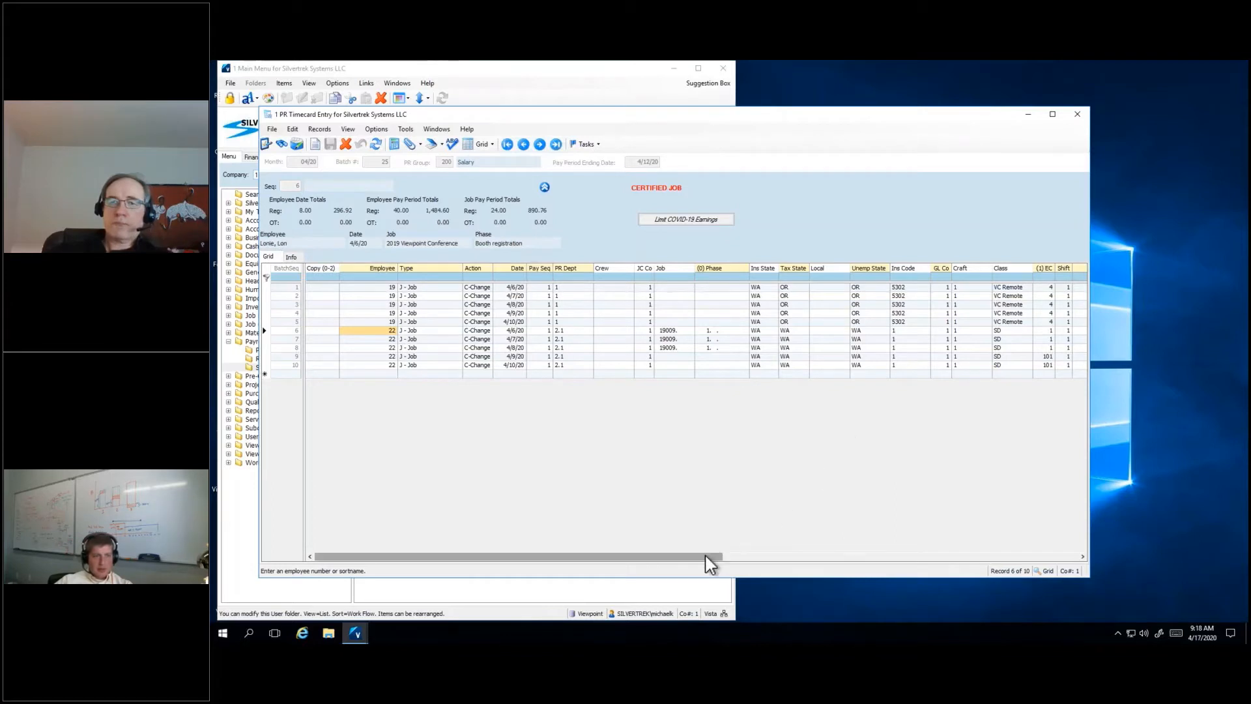
Step: Filter the timecard grid by the employee number of the second employee listed
left_click_drag(708, 557, 746, 557)
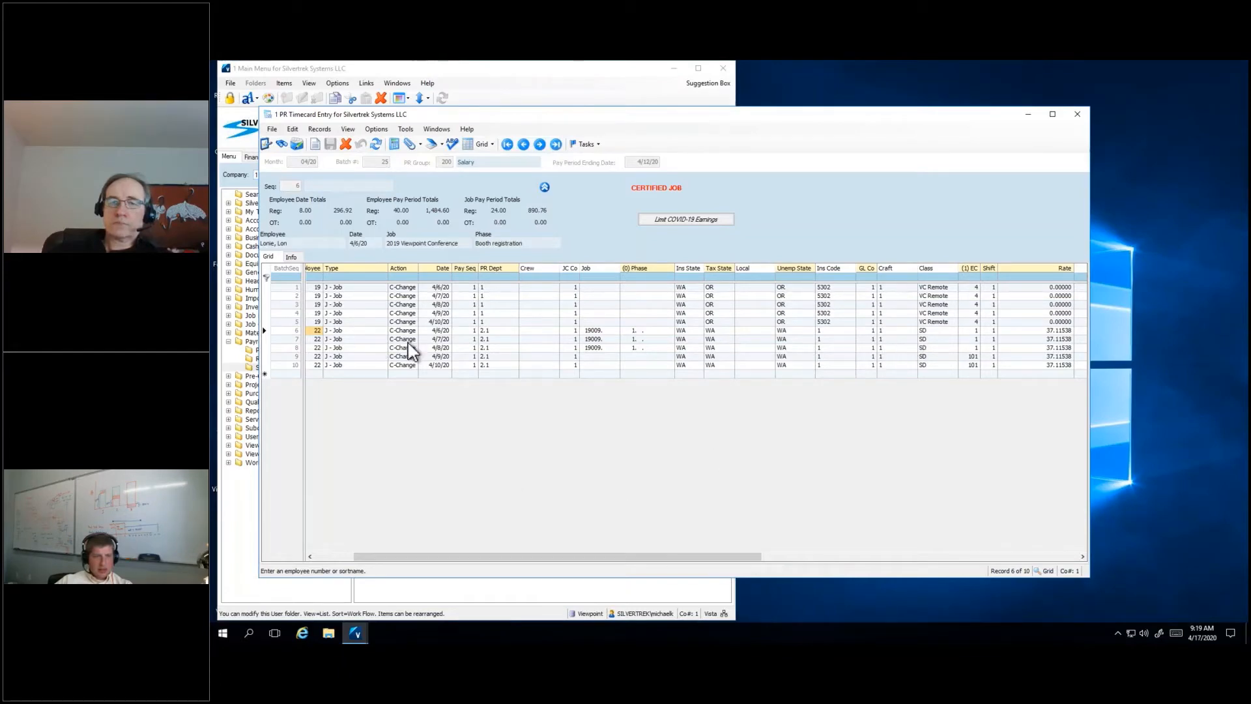
left_click(321, 277)
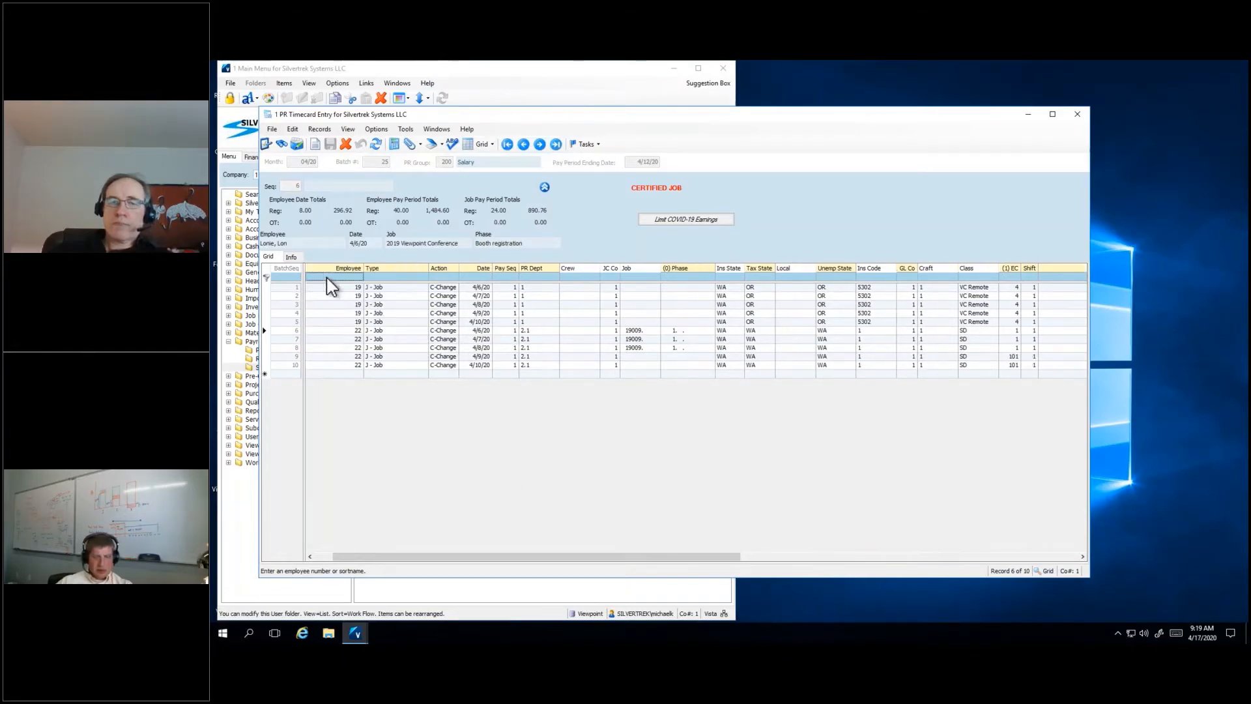
type("22")
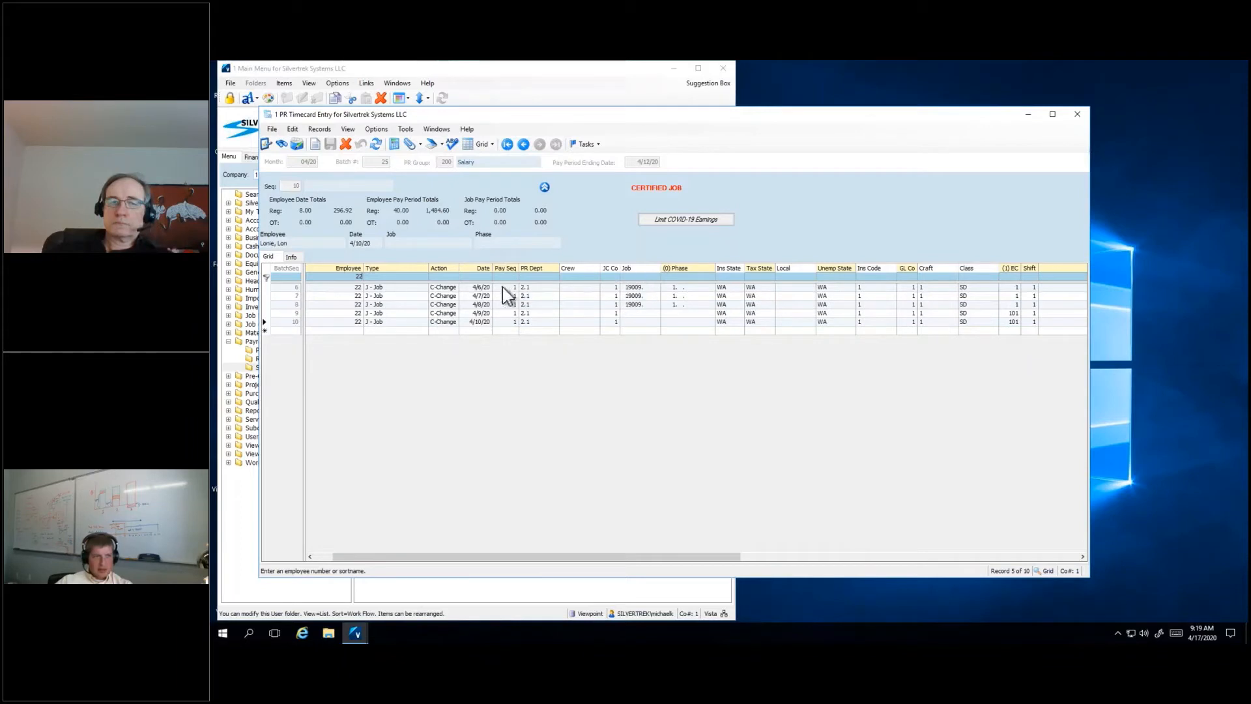
Step: Review the dates, jobs and pay rates of the filtered employee's timecard lines
left_click(482, 322)
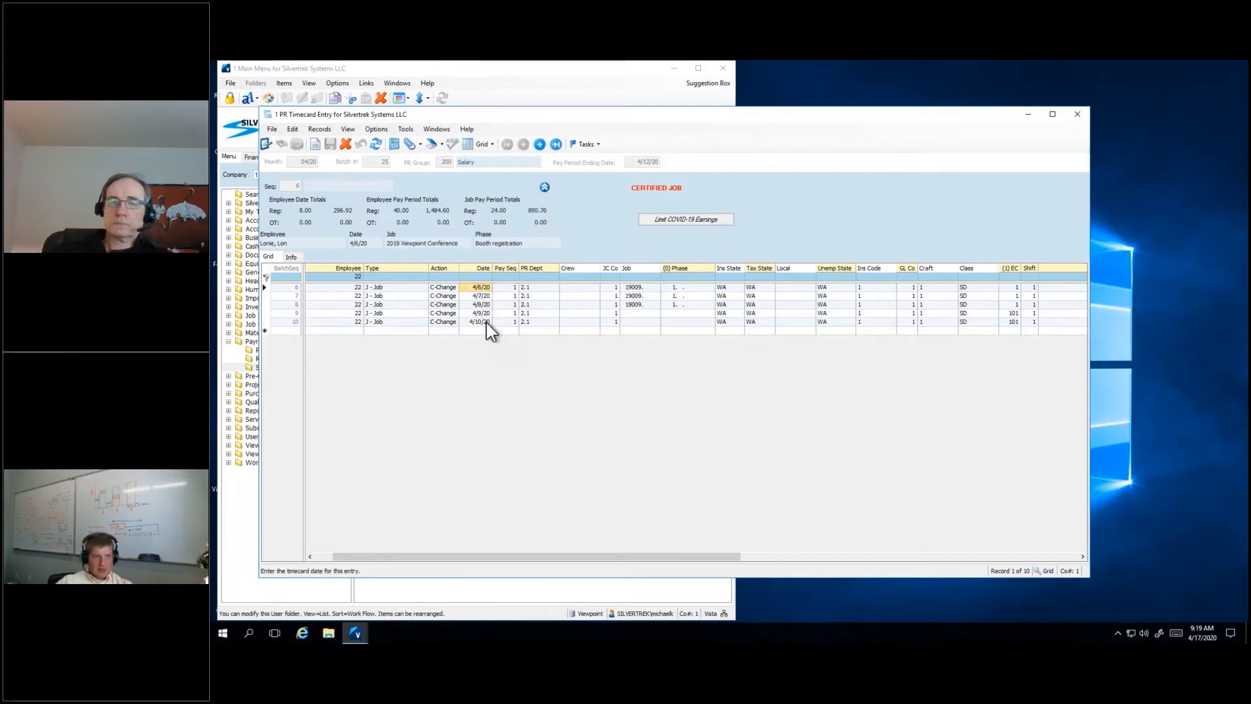
left_click_drag(631, 557, 693, 557)
left_click_drag(528, 301, 521, 286)
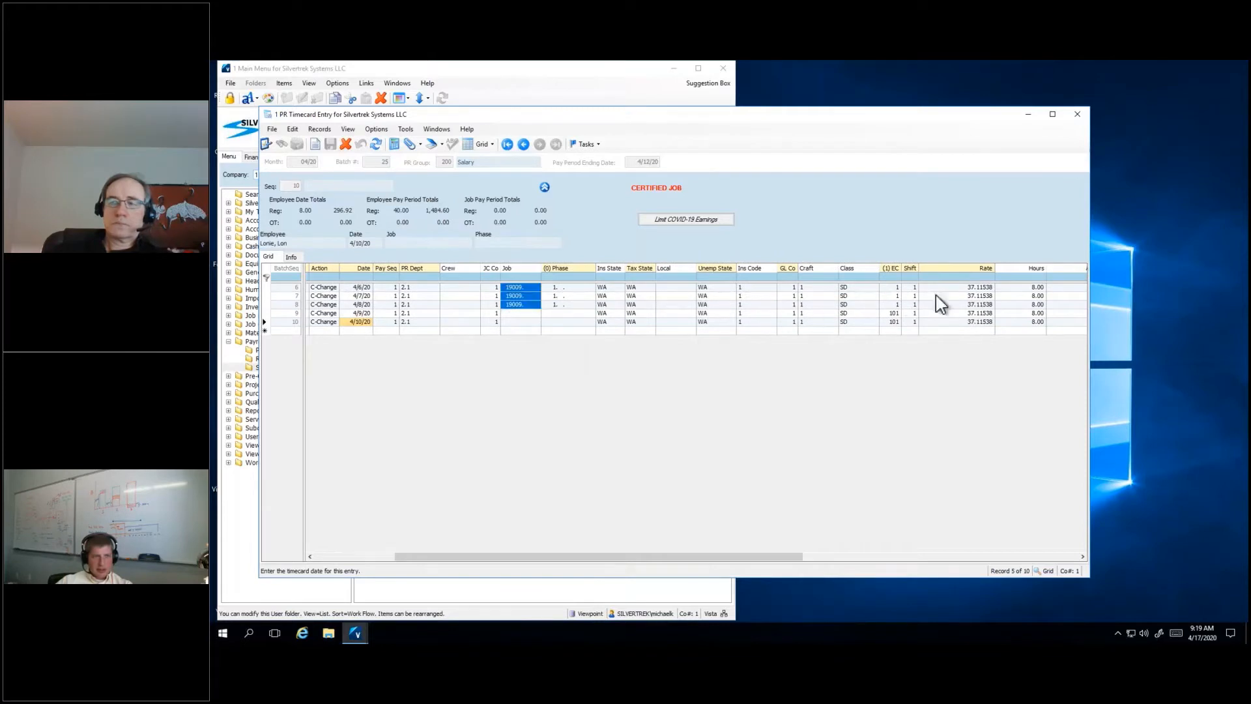
left_click_drag(967, 289, 972, 304)
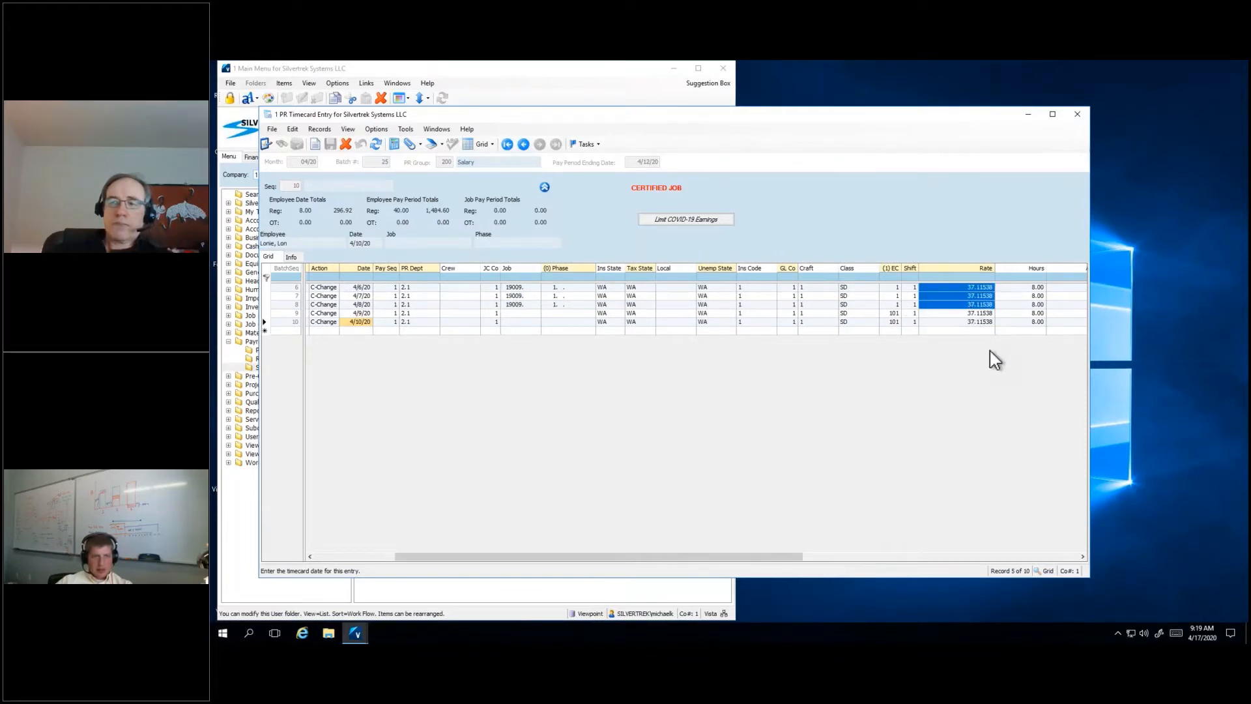
left_click_drag(788, 564, 825, 564)
Step: Look up earnings code 101, COVID-19 Caretaker, from the employee's 4/9/20 timecard line and close the lookup without changing the code
left_click(825, 314)
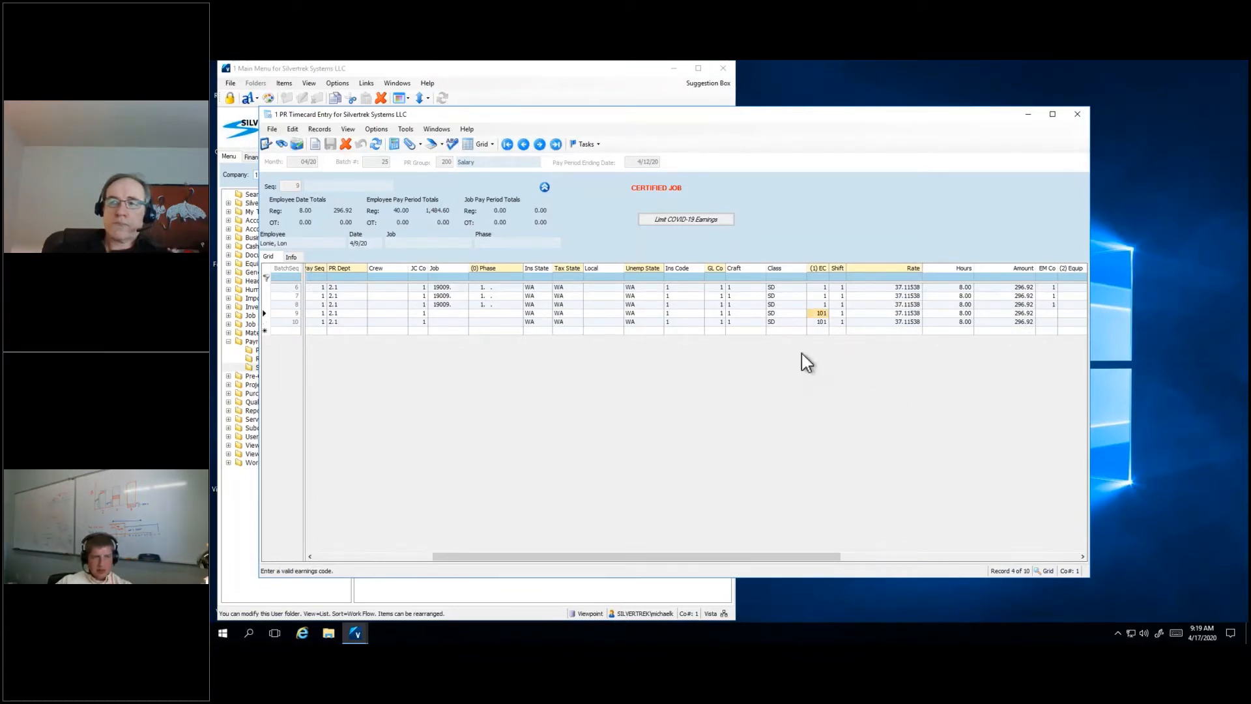
key("F4")
left_click(363, 330)
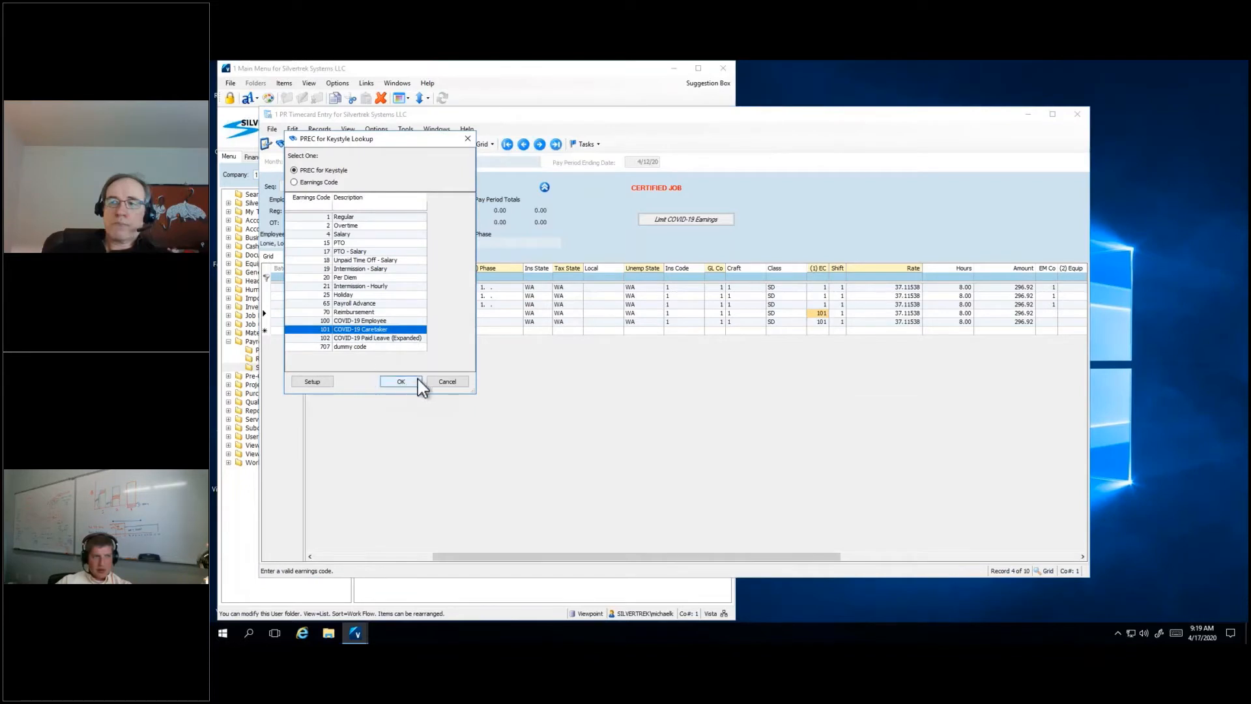
left_click(471, 139)
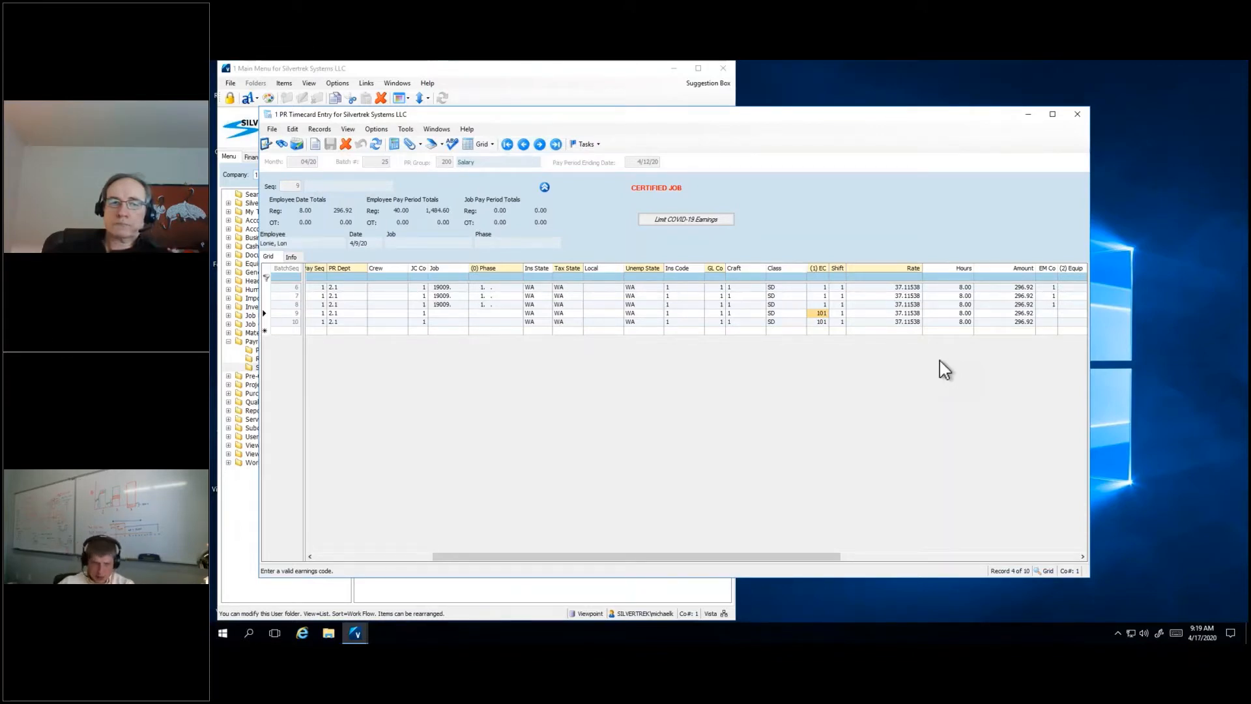
Step: Check the rate, hours and amount of the employee's COVID-19 leave lines dated 4/9/20 and 4/10/20
left_click_drag(913, 314, 1026, 314)
left_click(1027, 314)
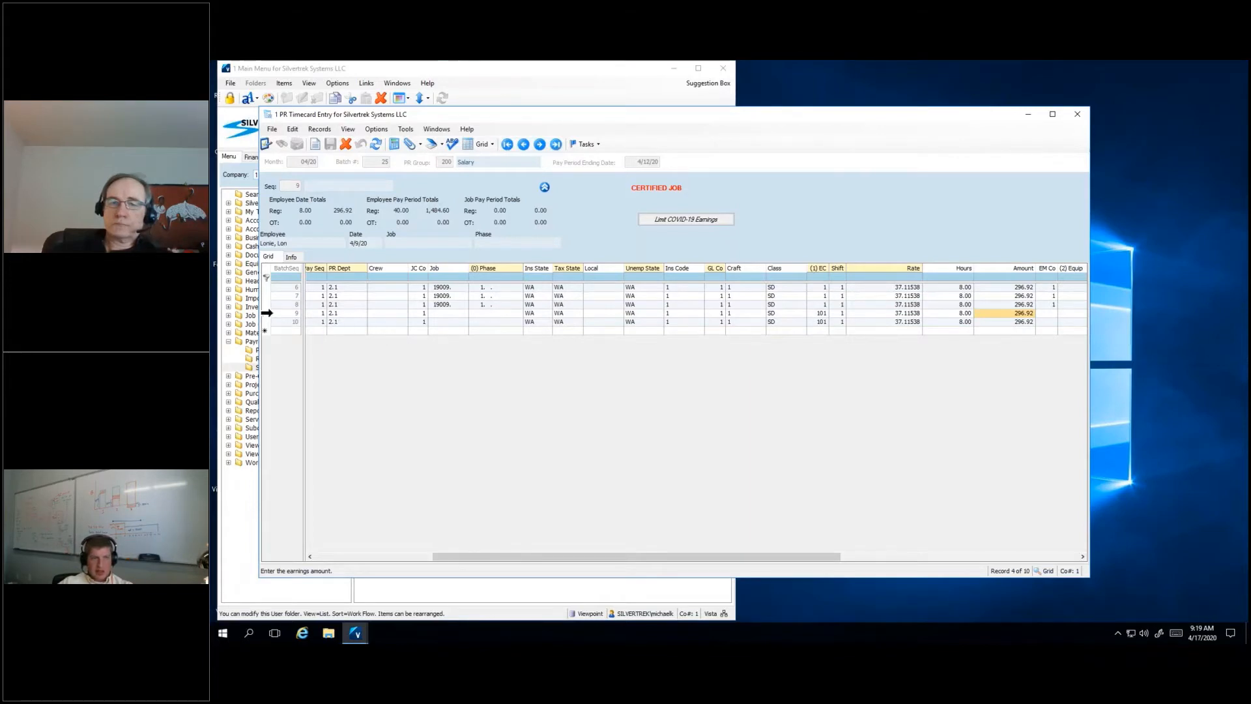
left_click(267, 313)
left_click(267, 322)
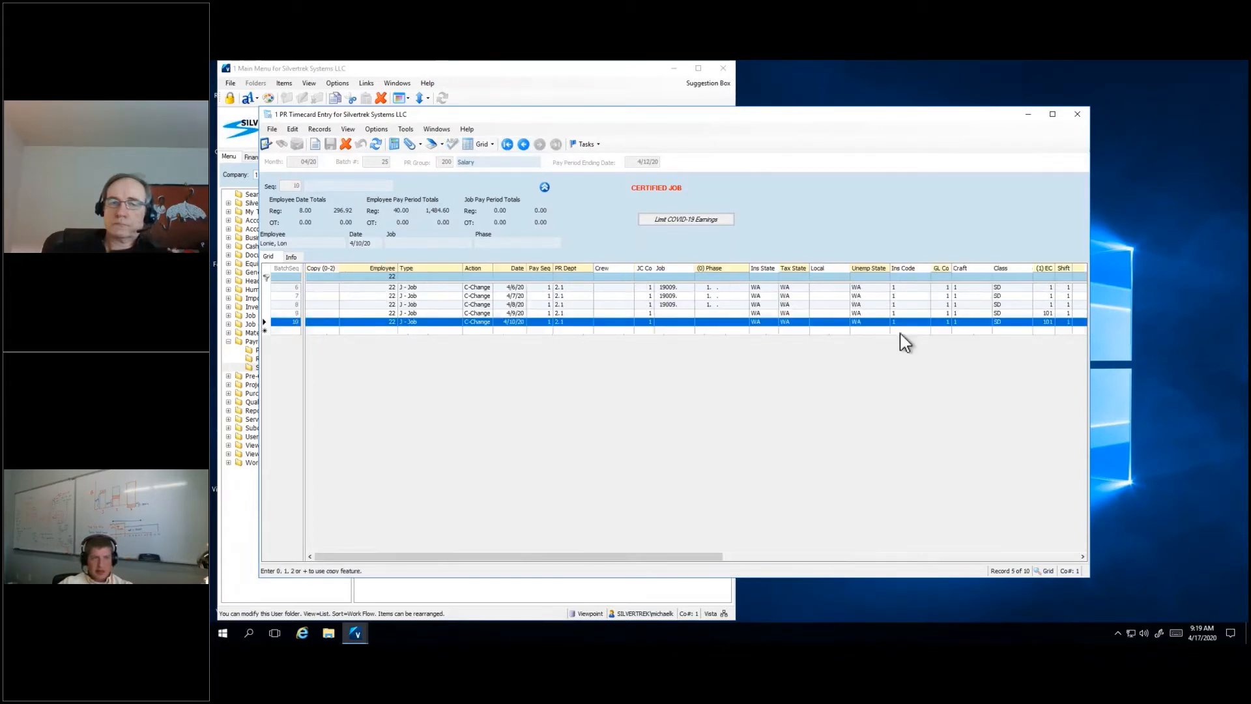
left_click_drag(720, 557, 846, 558)
left_click(1007, 317)
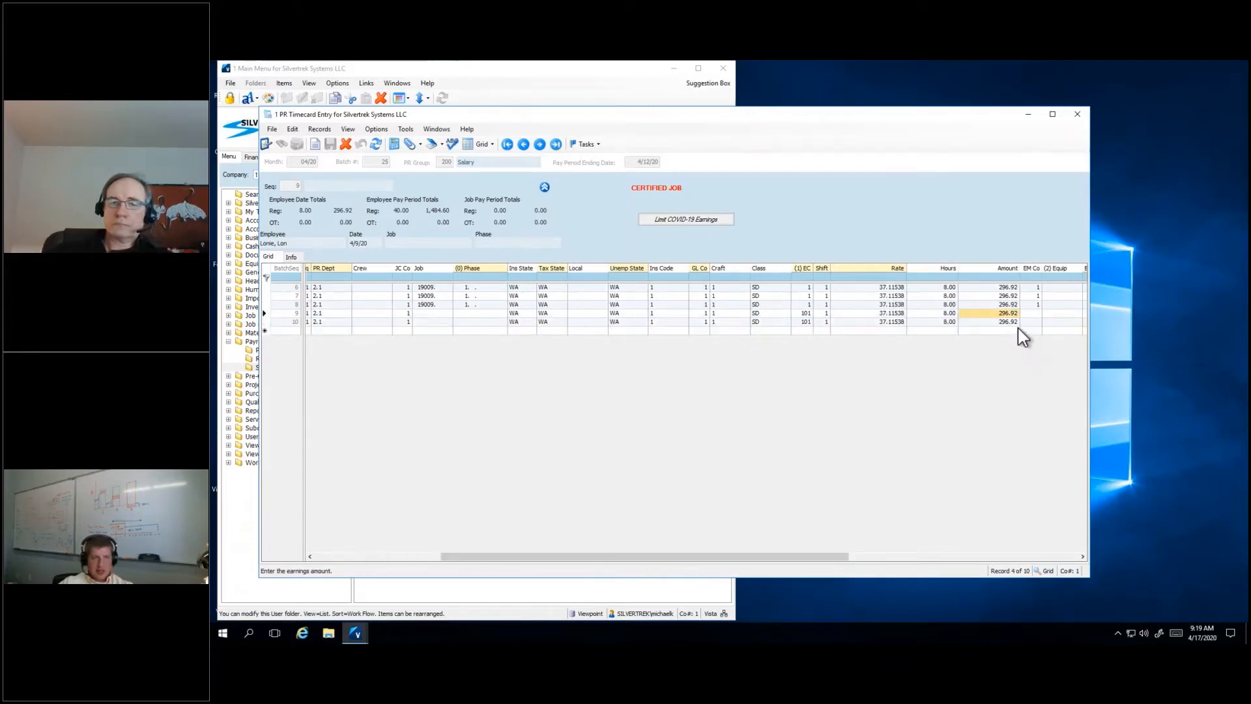
left_click(1014, 324)
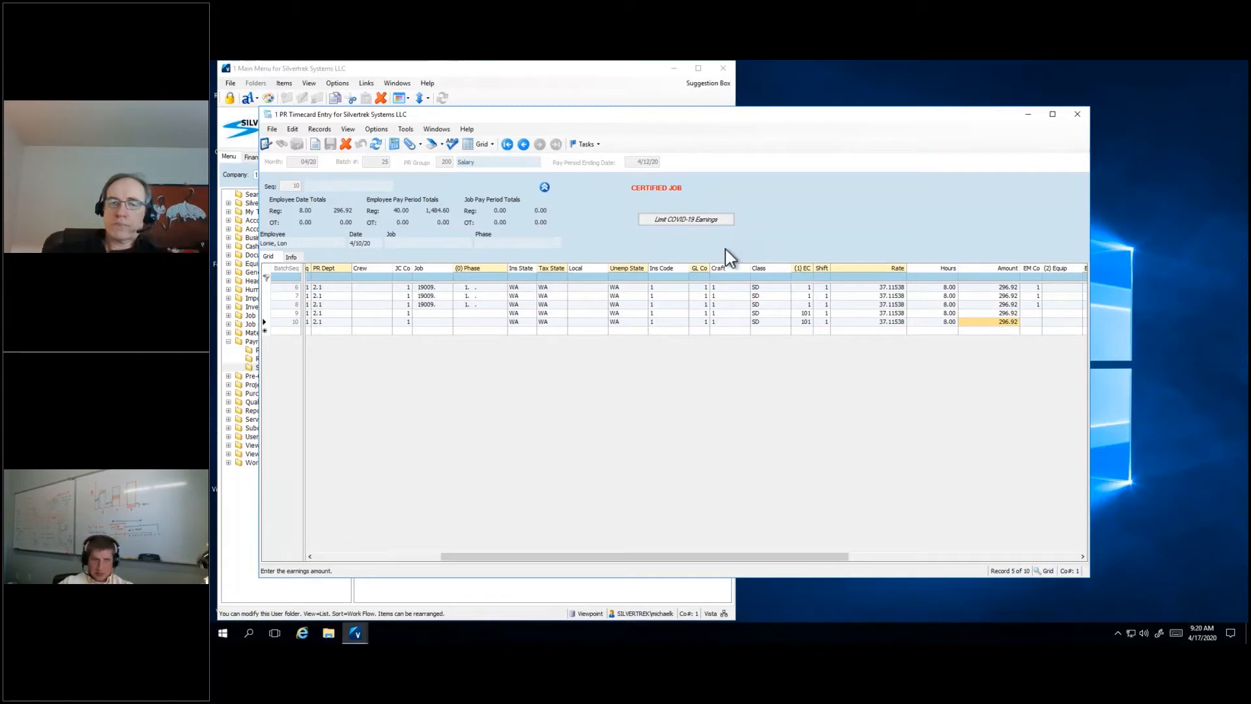
Step: Run the COVID-19 earnings limit on the timecard batch and dismiss the completion notice
left_click(702, 225)
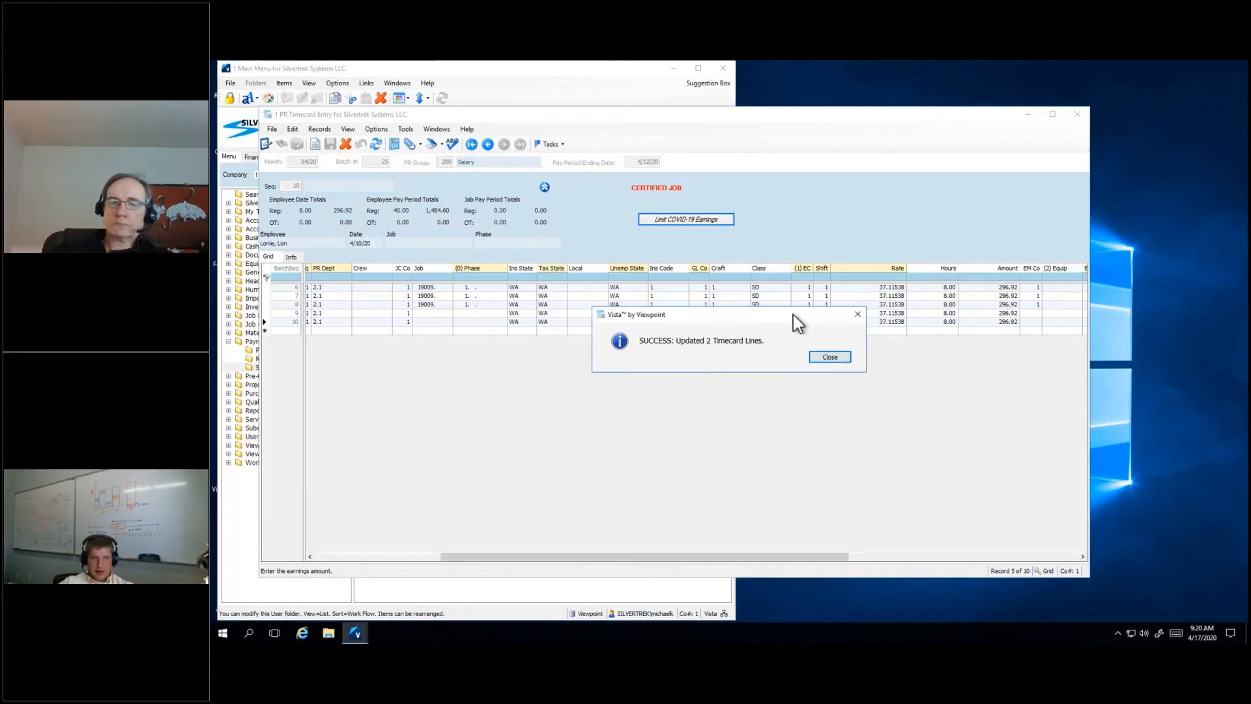
left_click_drag(792, 314, 808, 361)
left_click(849, 406)
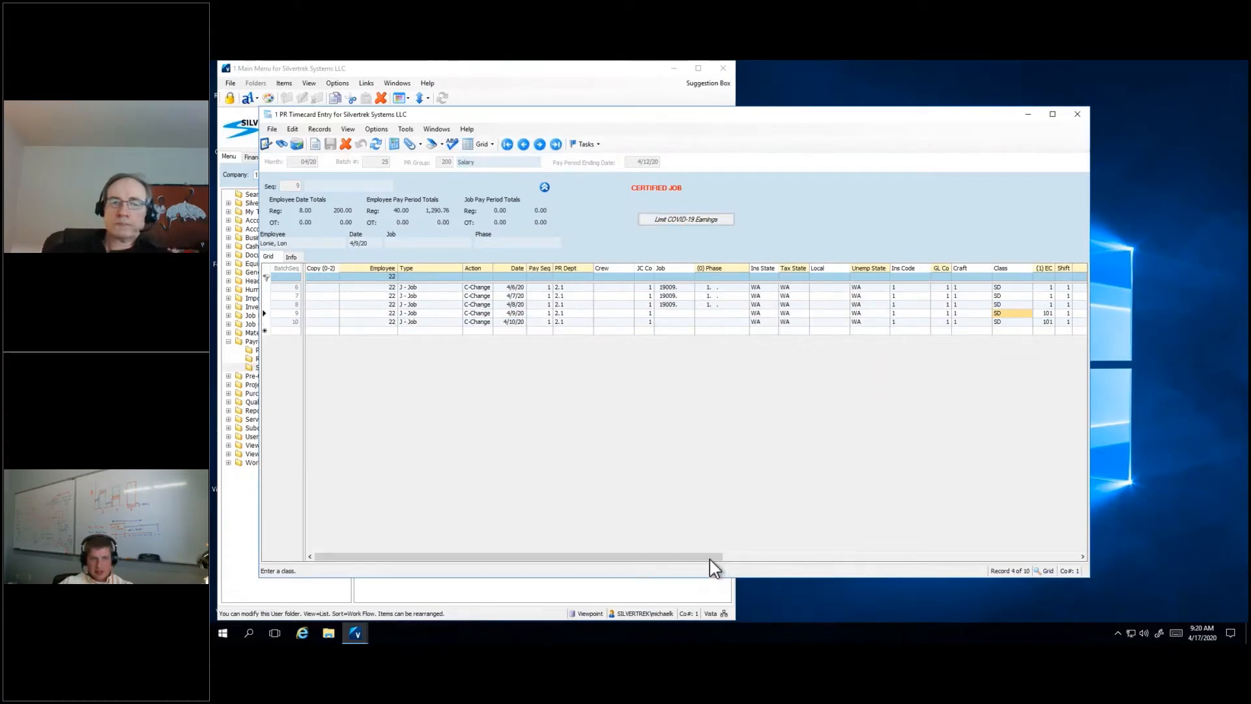
Step: Review the rate, amount and earnings code of the employee's 4/9/20 leave line after the COVID-19 earnings limit
left_click_drag(709, 557, 847, 557)
key("Tab")
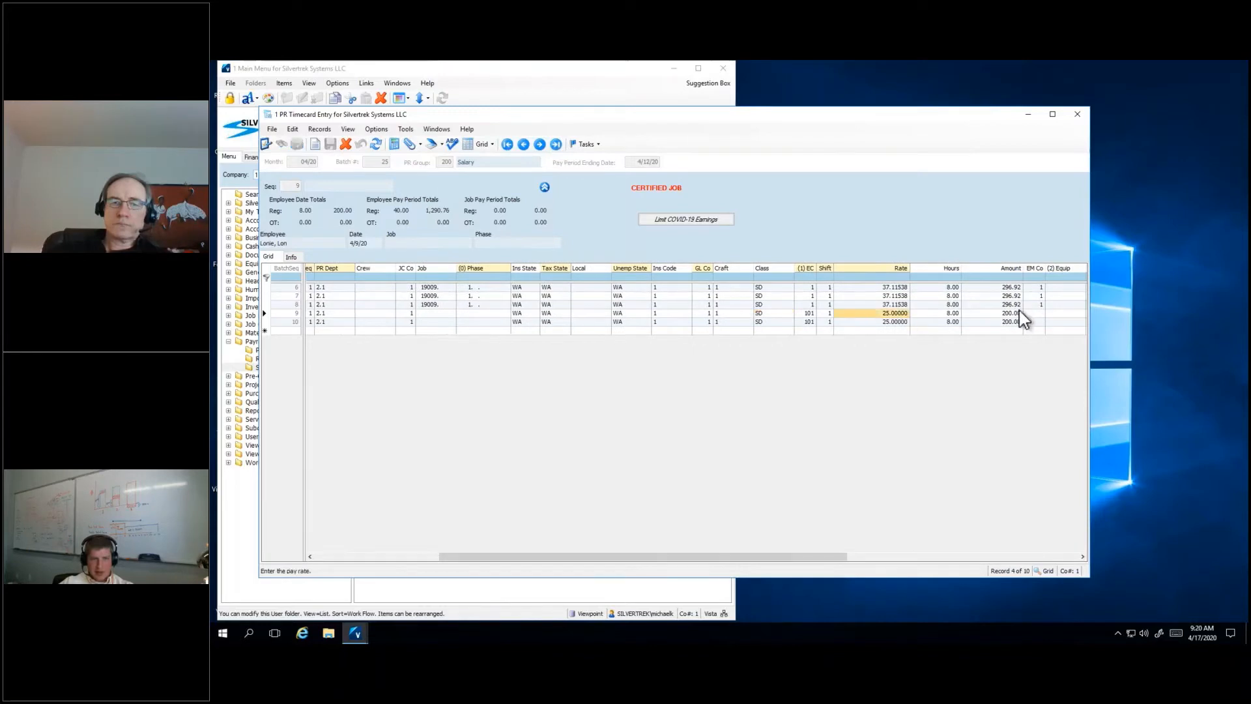
key("Tab")
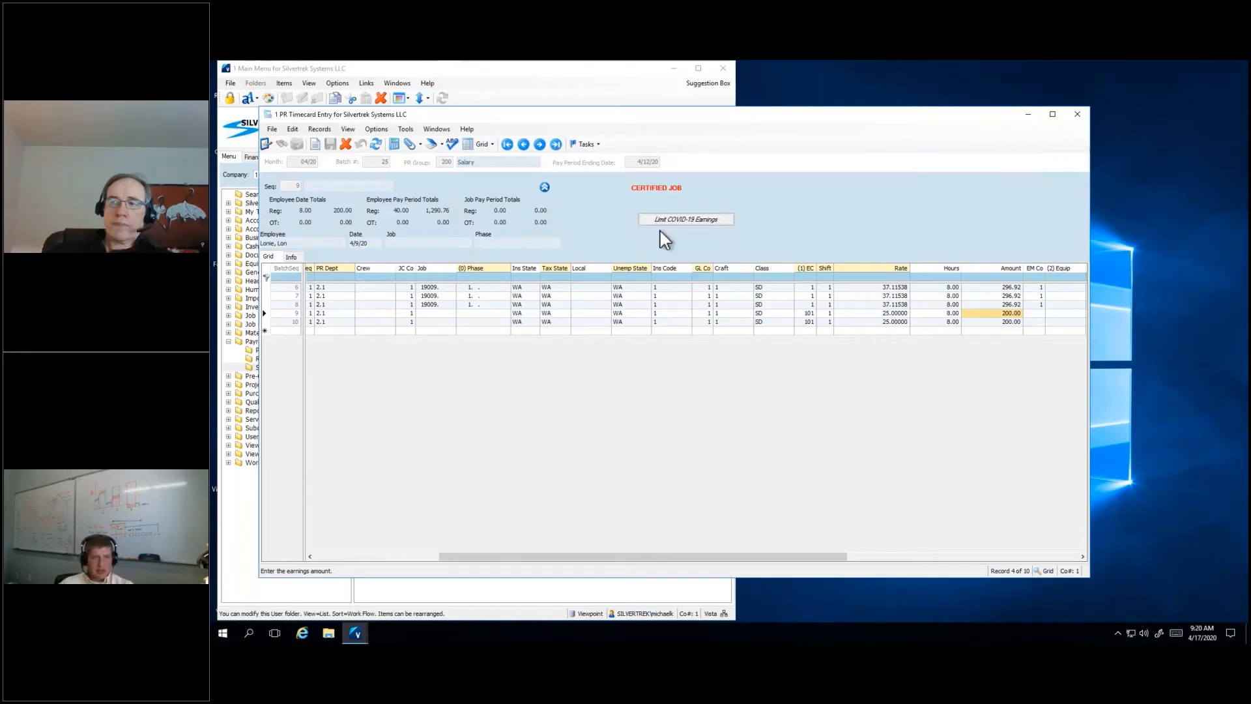
left_click(895, 315)
left_click(798, 315)
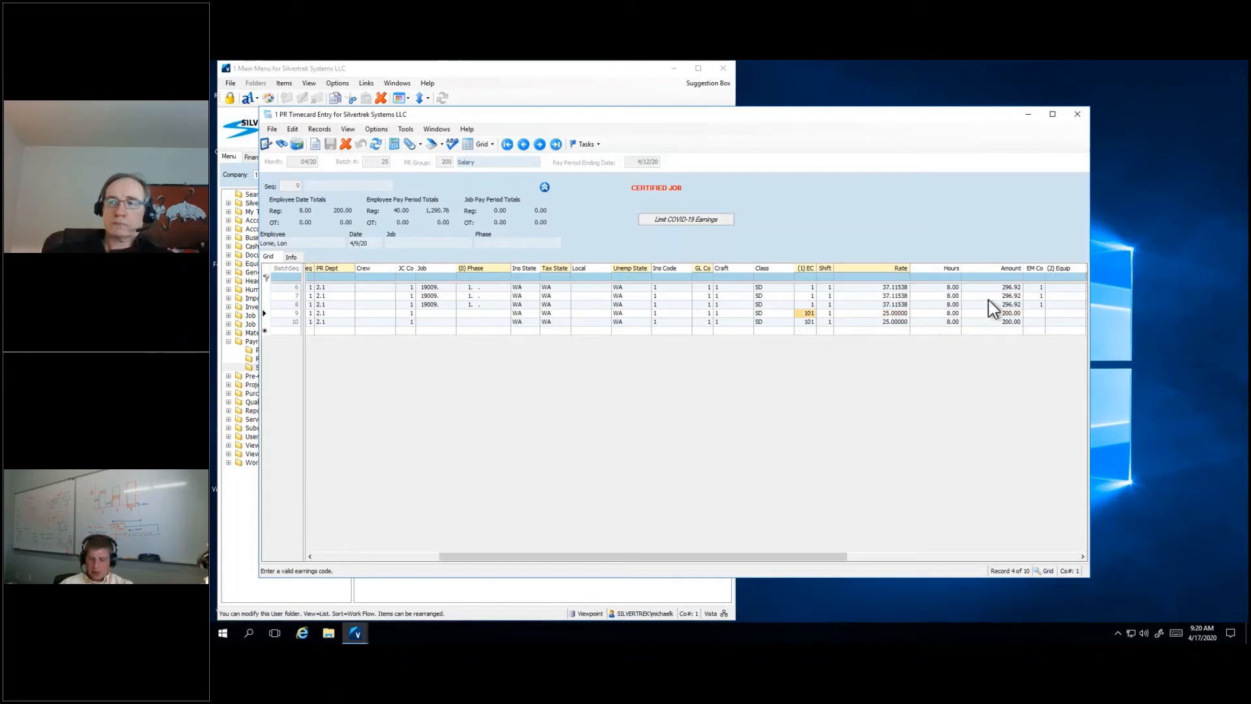
Step: Set the earnings code of the employee's 4/9/20 leave line to 100, COVID-19 Employee, and its rate to 100
type("100")
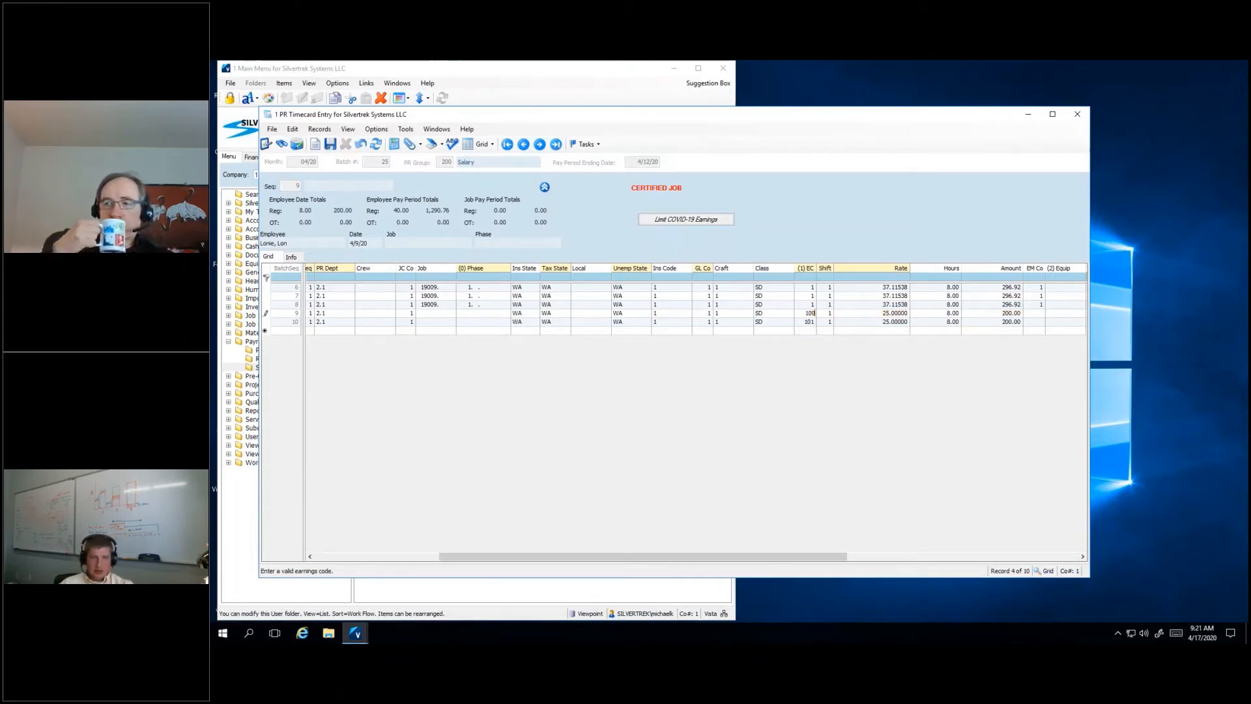
key("Tab")
left_click(813, 315)
key("F4")
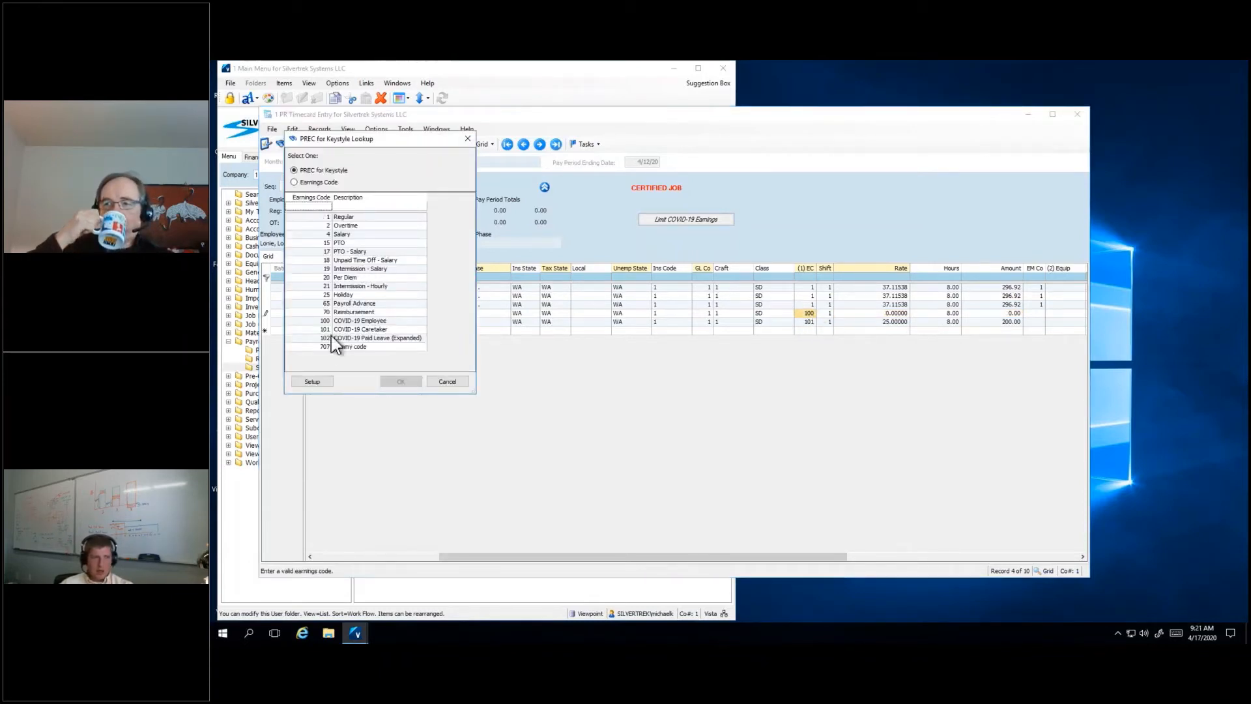
left_click(467, 139)
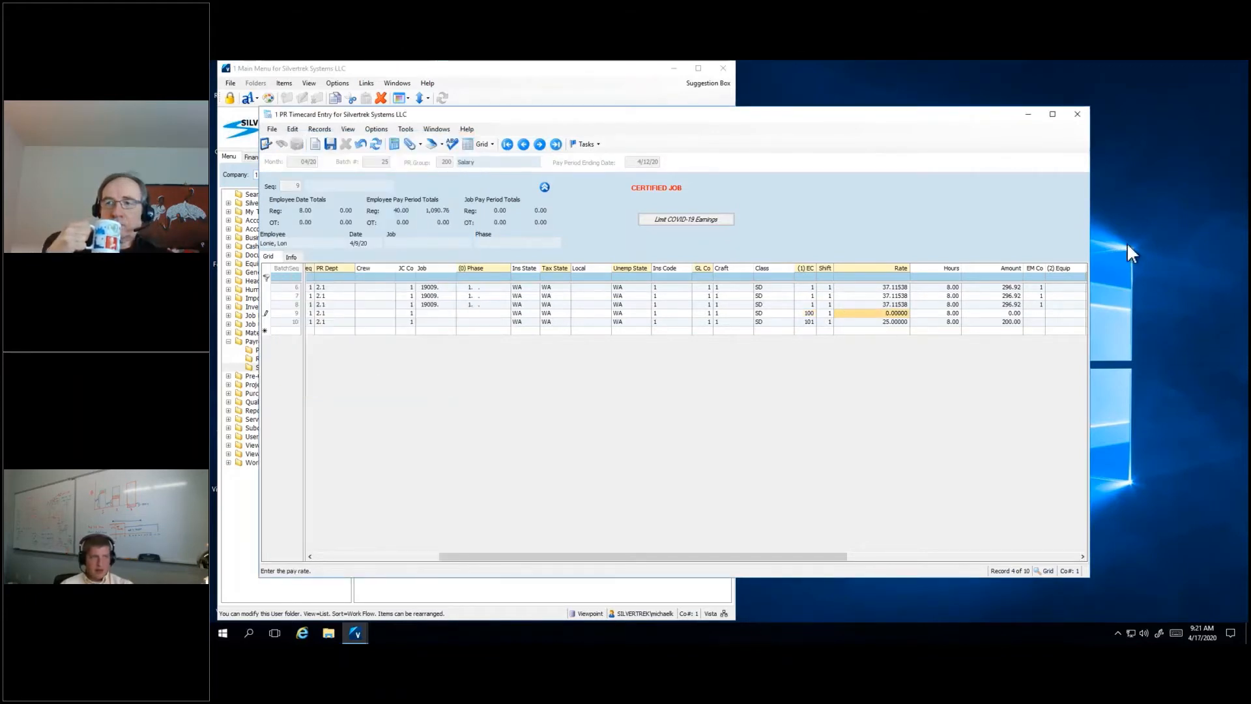
type("100")
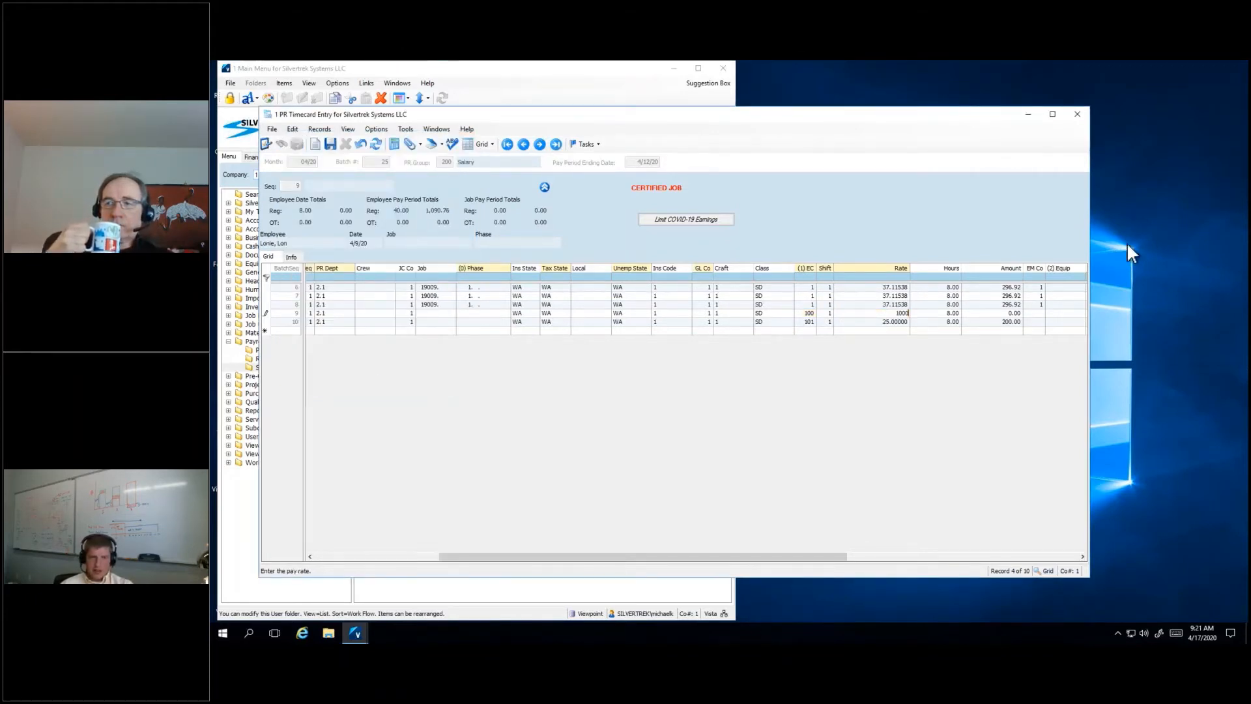
key("Tab")
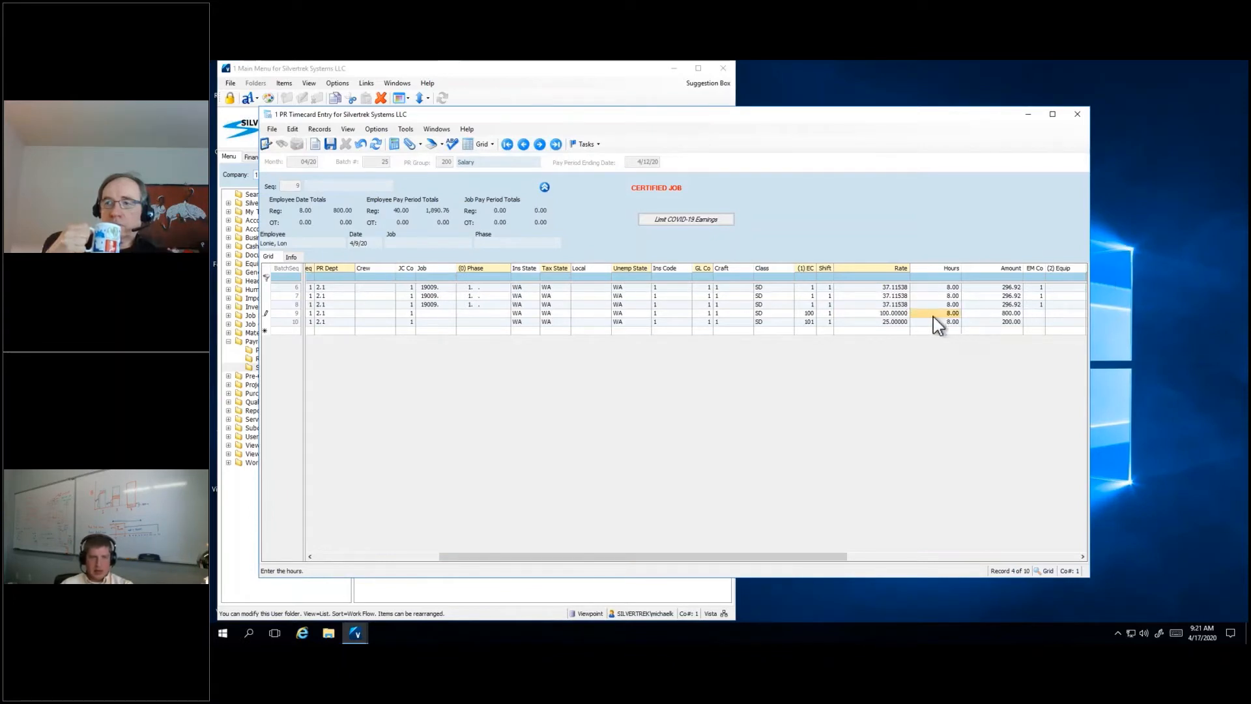
left_click(905, 314)
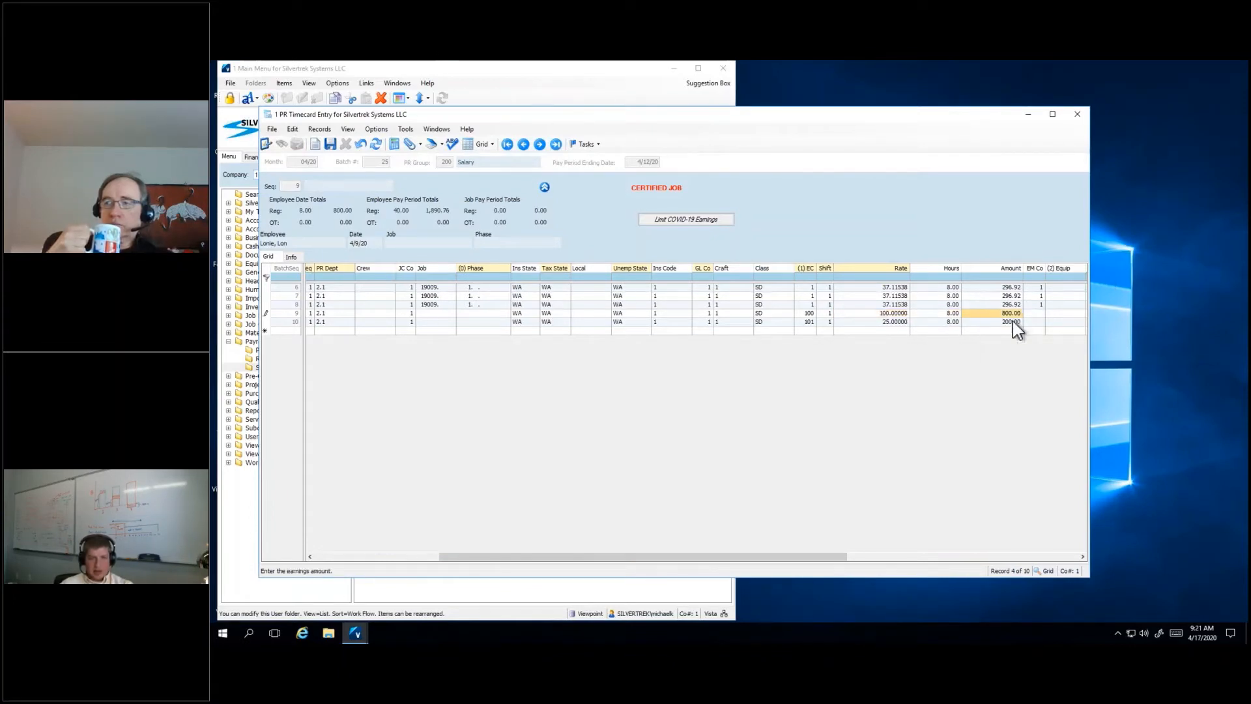
Step: Run the COVID-19 earnings limit on the batch, dismiss the notice and check the rate and amount of the code 100 line
left_click(710, 223)
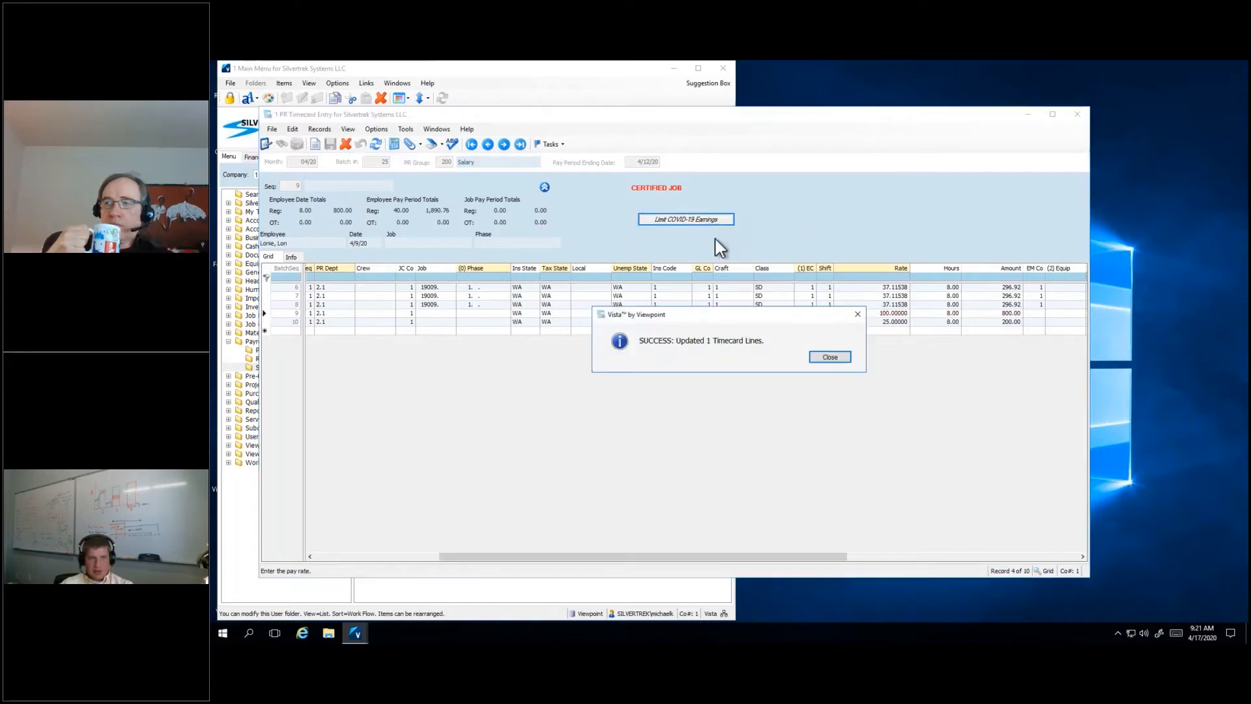
left_click(830, 363)
left_click(1020, 321)
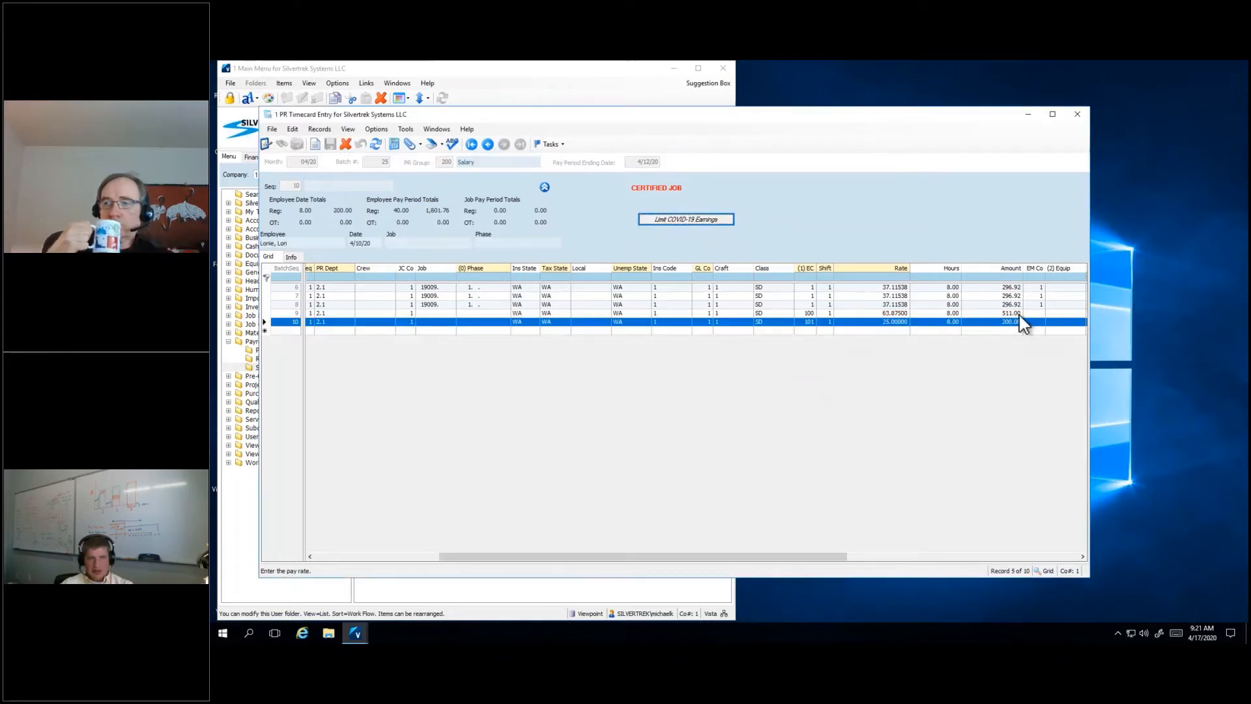
left_click_drag(706, 558, 836, 559)
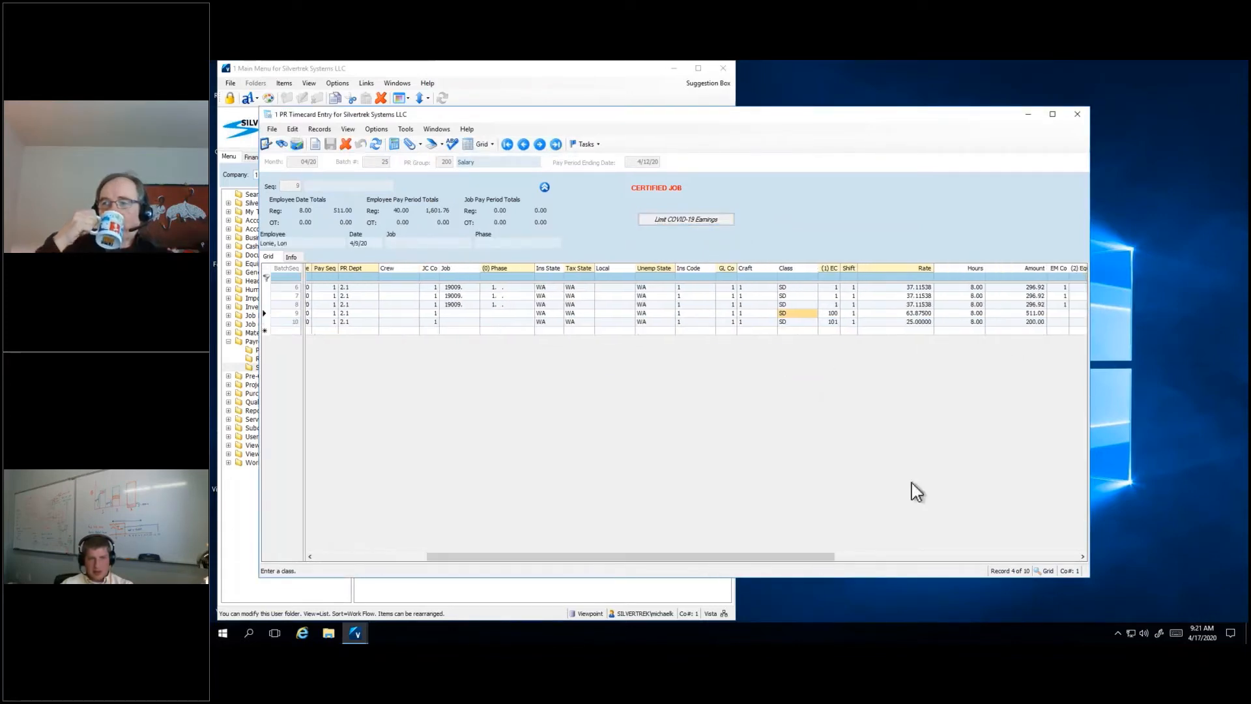
left_click(1035, 314)
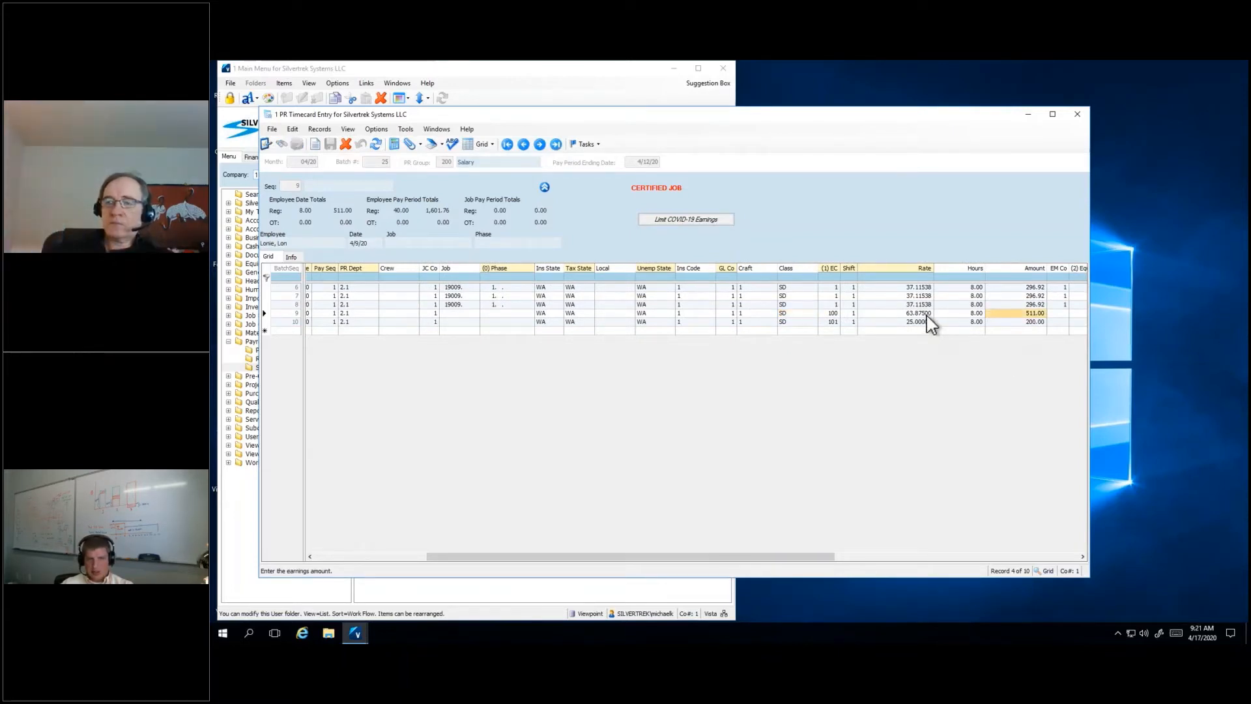
Step: Set the 4/9/20 leave line's earnings code to 101 and its rate to 100
left_click(837, 313)
key("BackSpace")
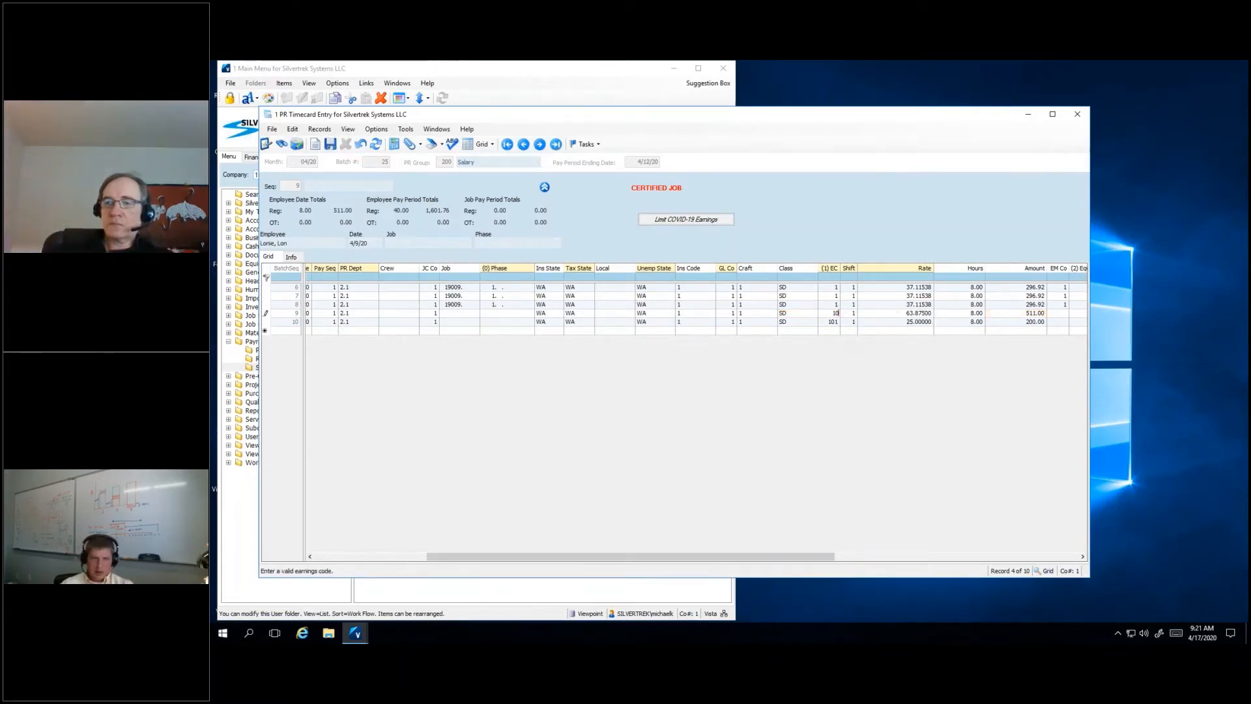
type("1")
key("Tab")
key("Tab")
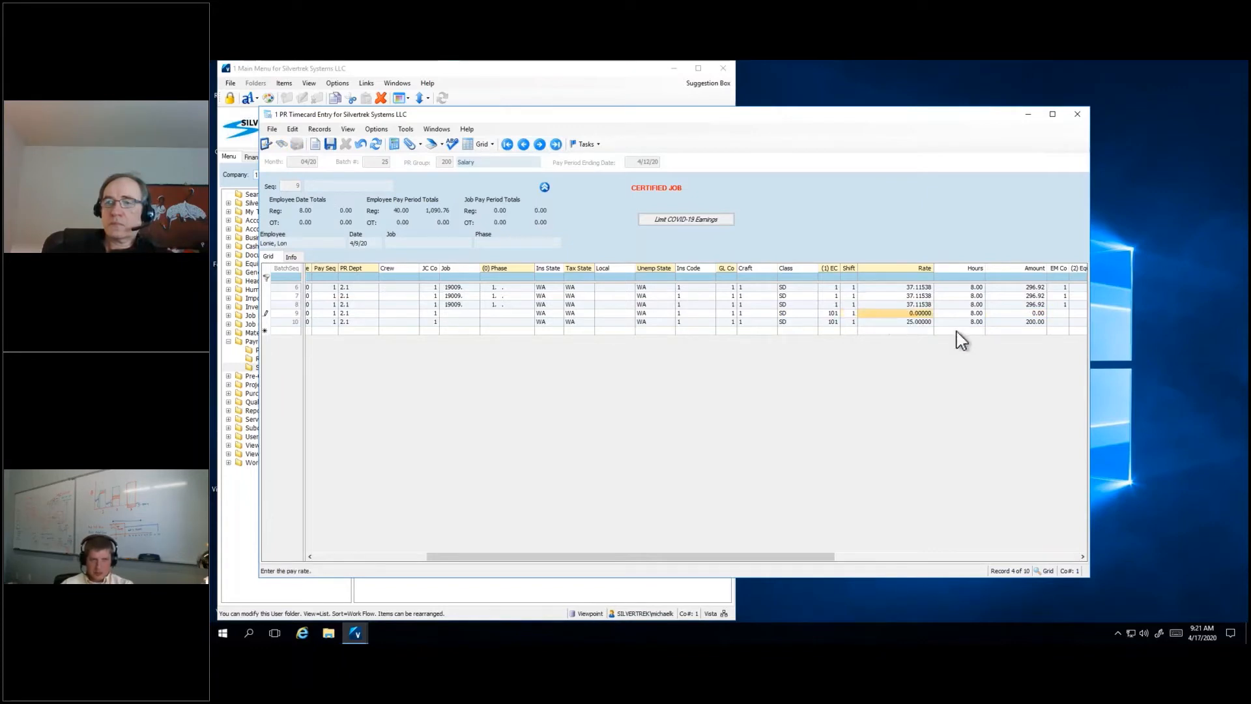
type("100")
key("Tab")
left_click(908, 314)
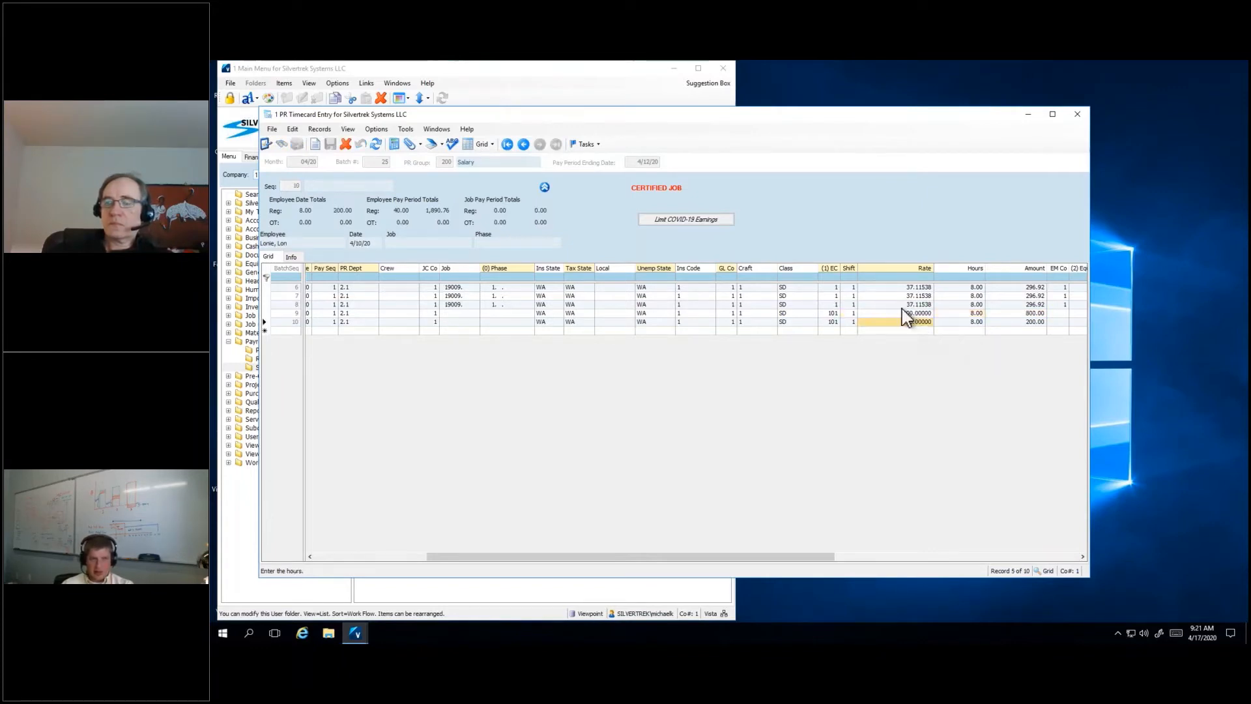
Step: Apply the COVID-19 earnings limit to the batch with the 4/9/20 line on code 101, and dismiss the notice
left_click(828, 312)
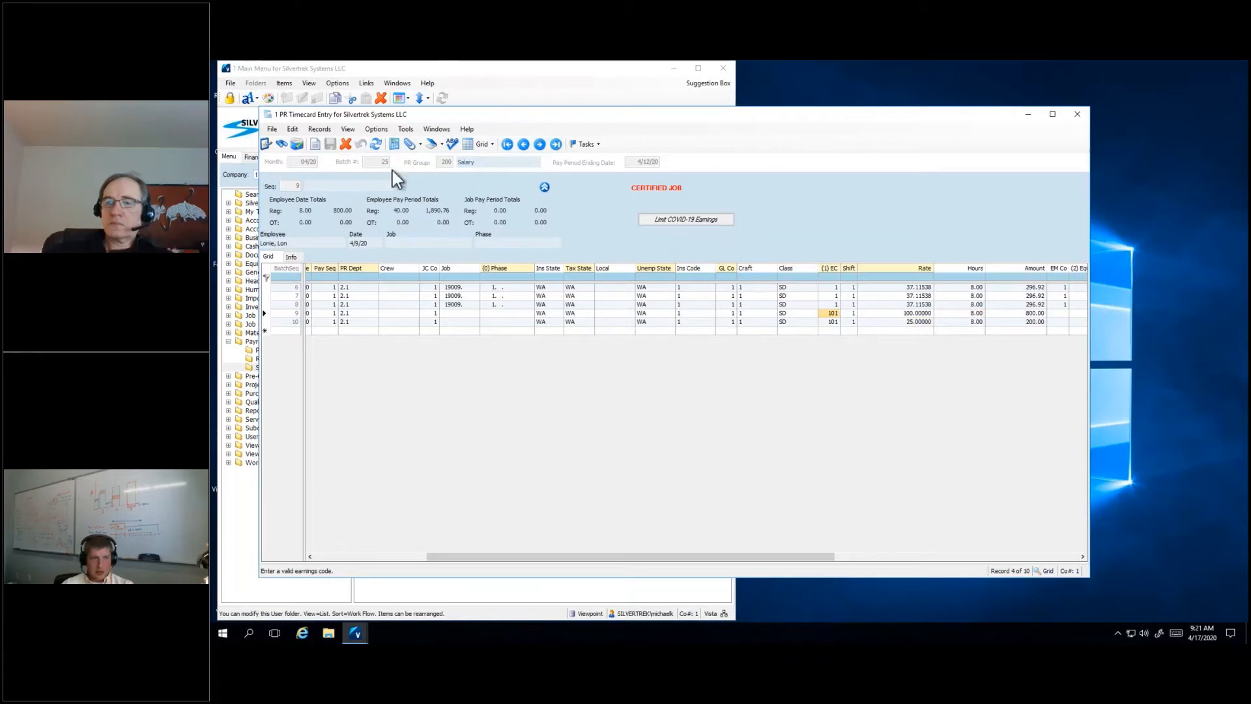
left_click(723, 225)
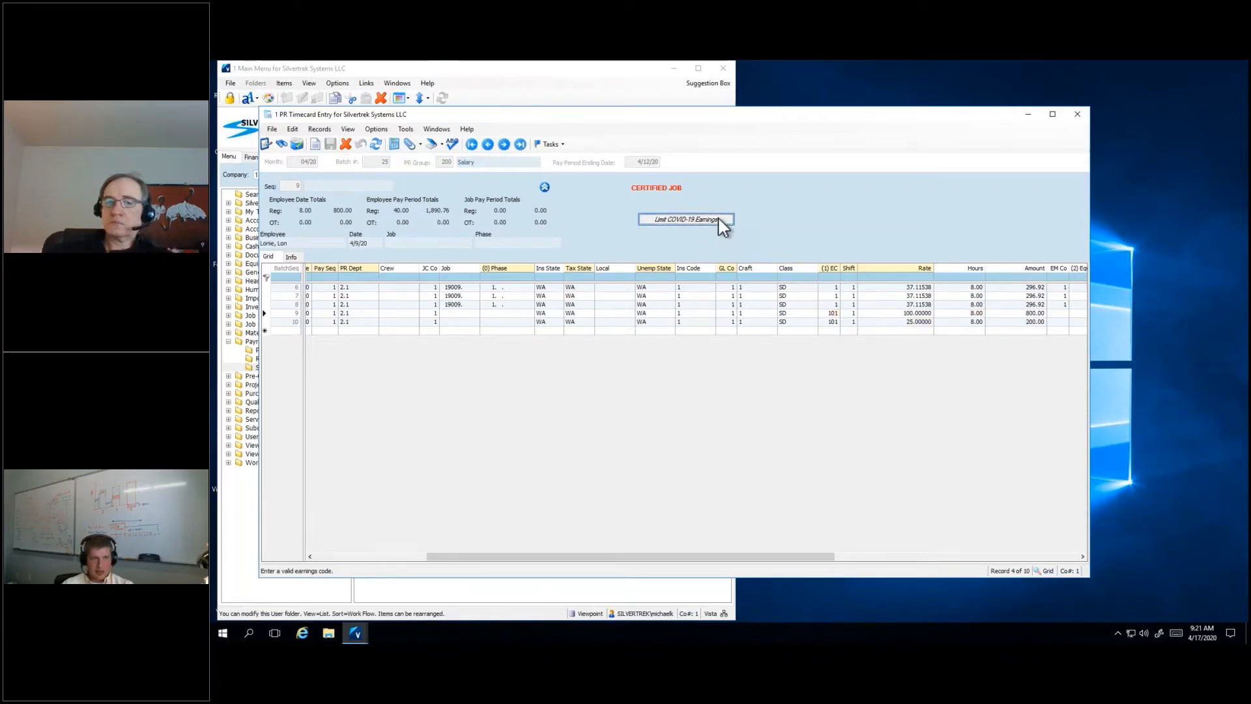
left_click(835, 361)
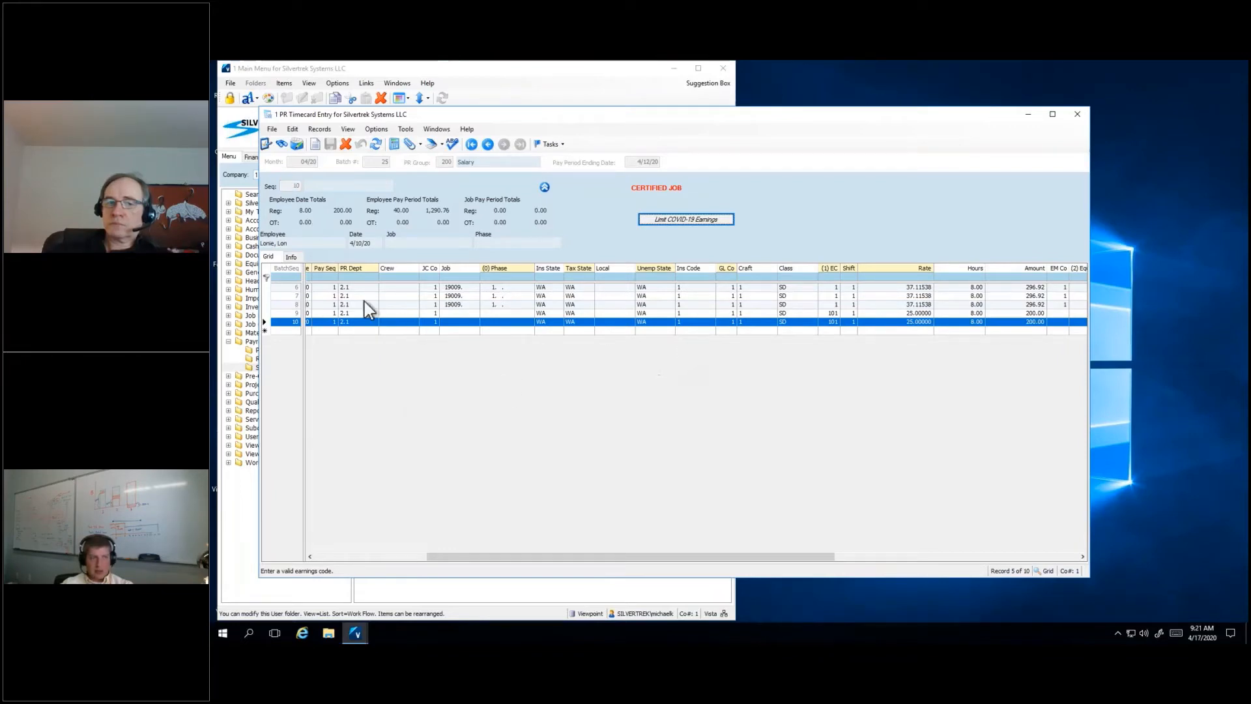
Step: Clear the employee filter in the timecard grid and select the other employee's lines dated 4/6/20 to 4/10/20
left_click_drag(660, 557, 481, 489)
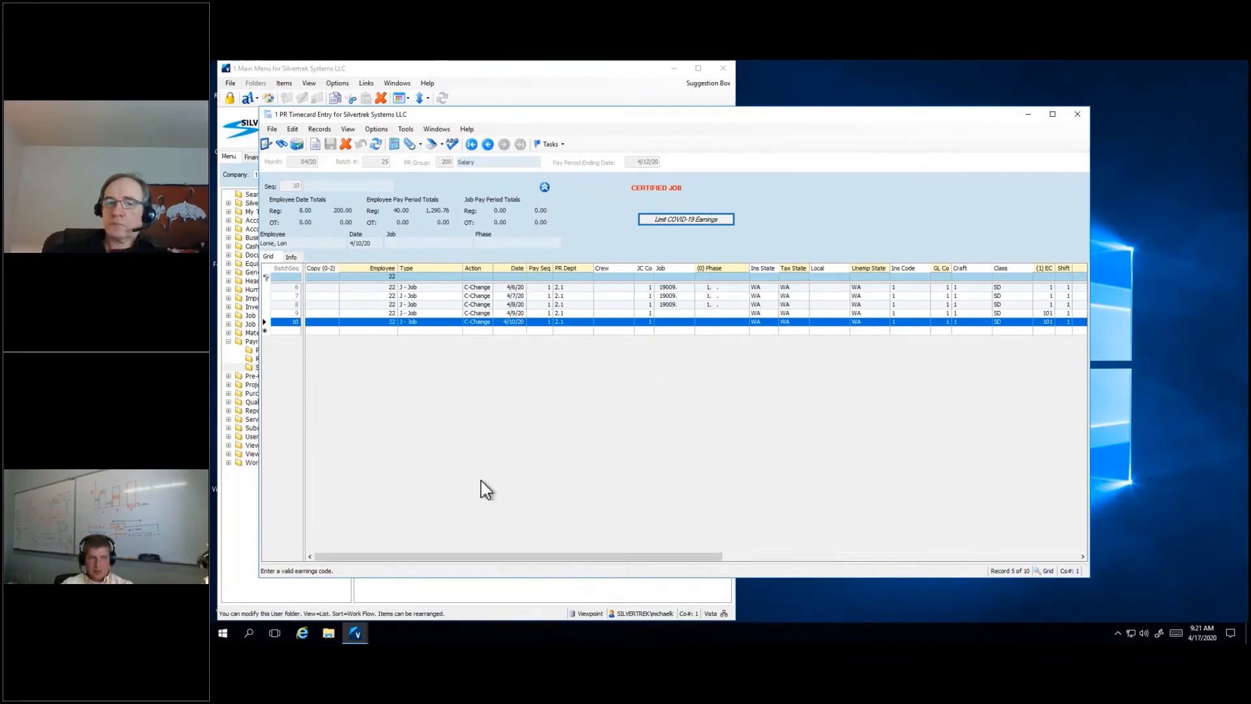
left_click(390, 277)
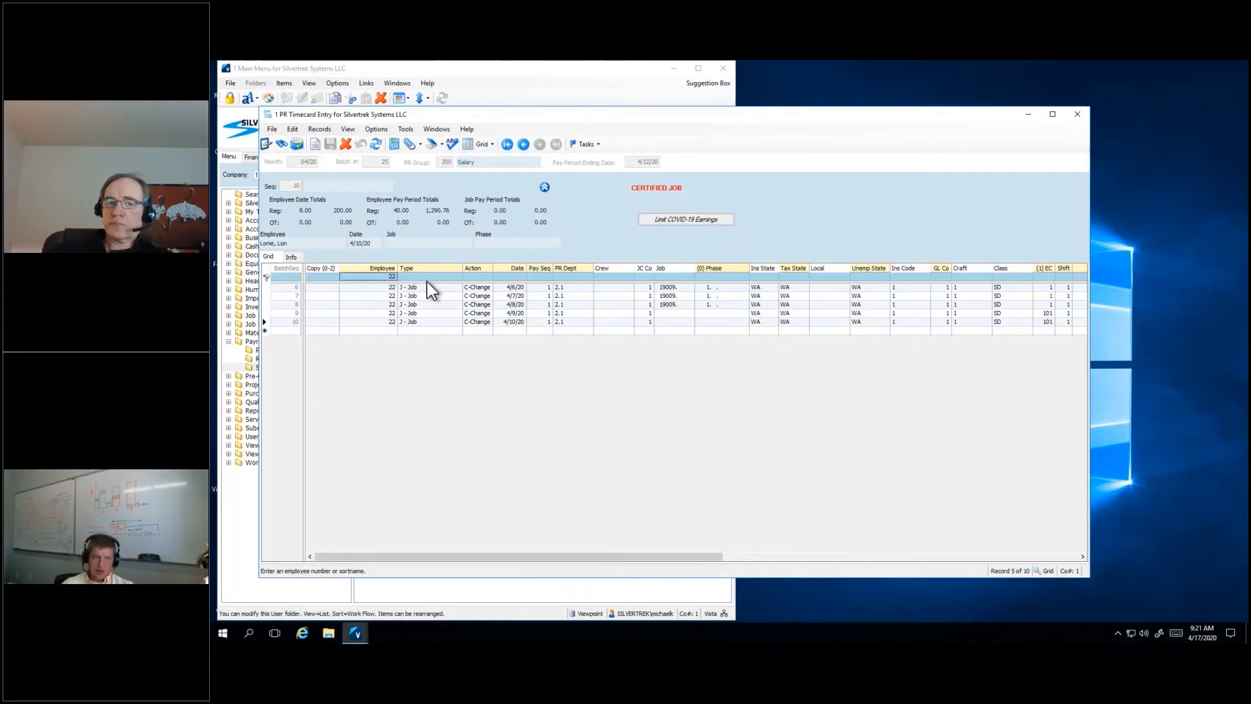
key("BackSpace")
key("BackSpace")
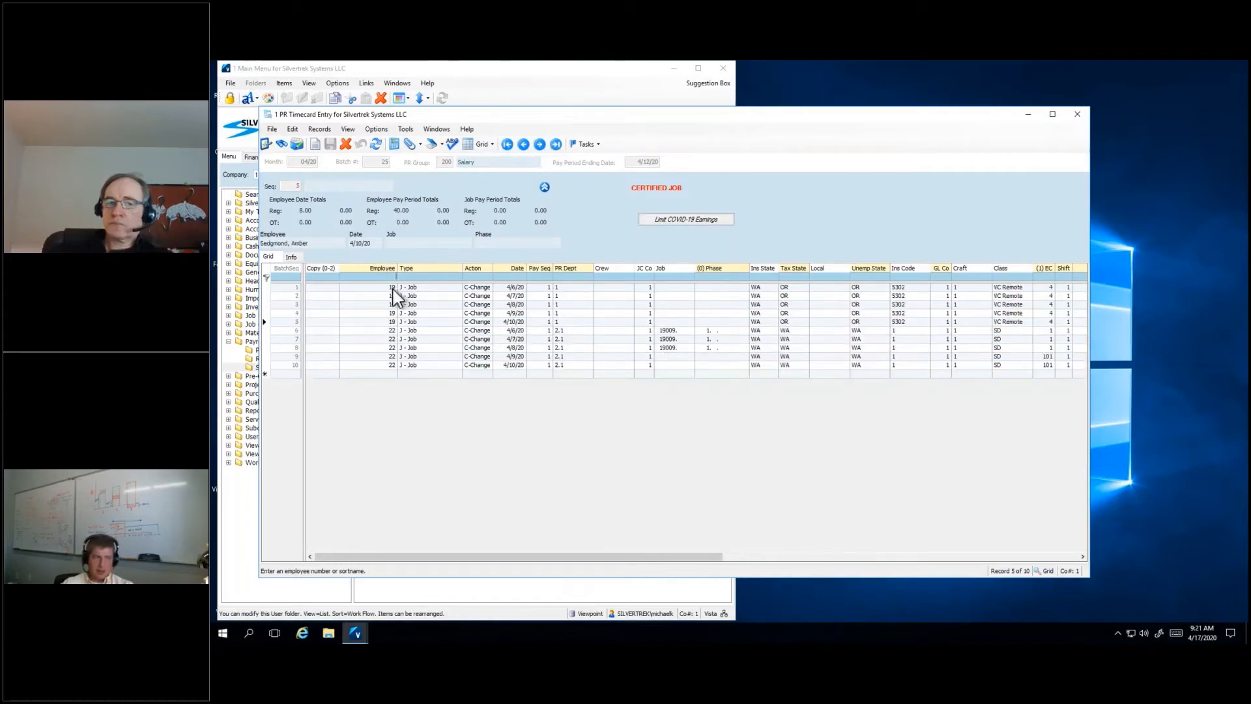
left_click_drag(391, 290, 383, 322)
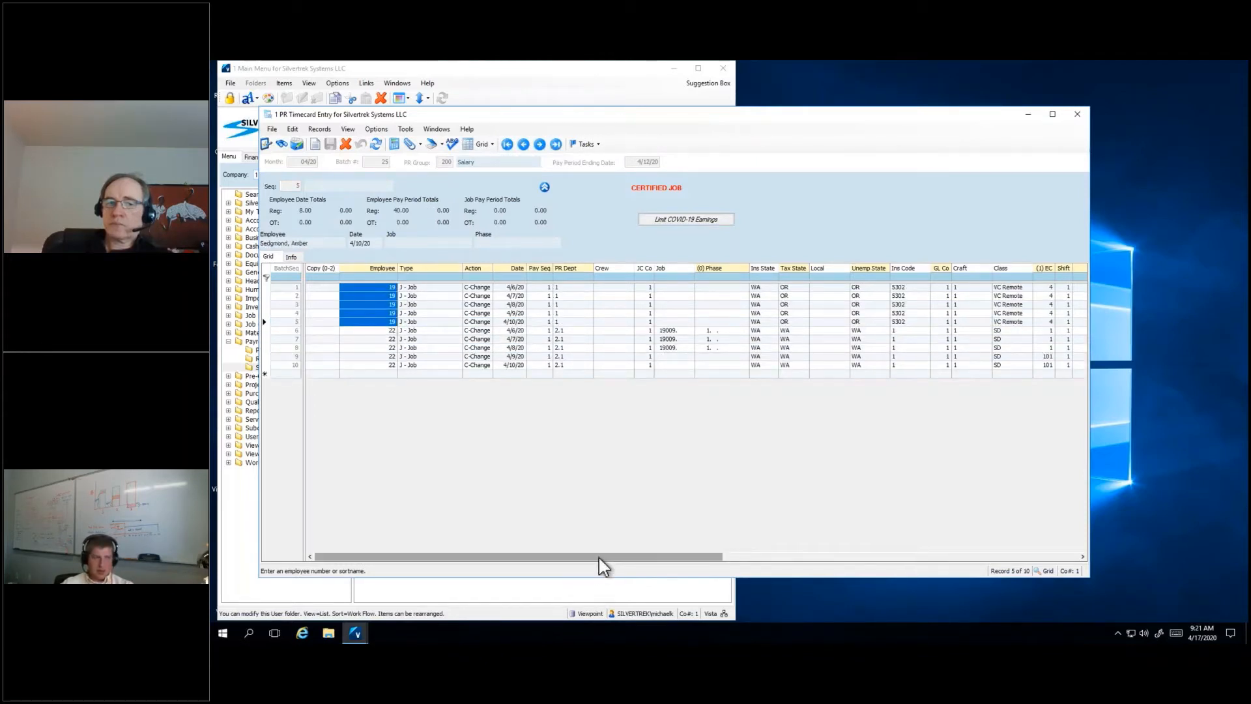
Step: Set the rate of the other employee's 4/6/20 timecard line to 50
left_click_drag(600, 558, 703, 574)
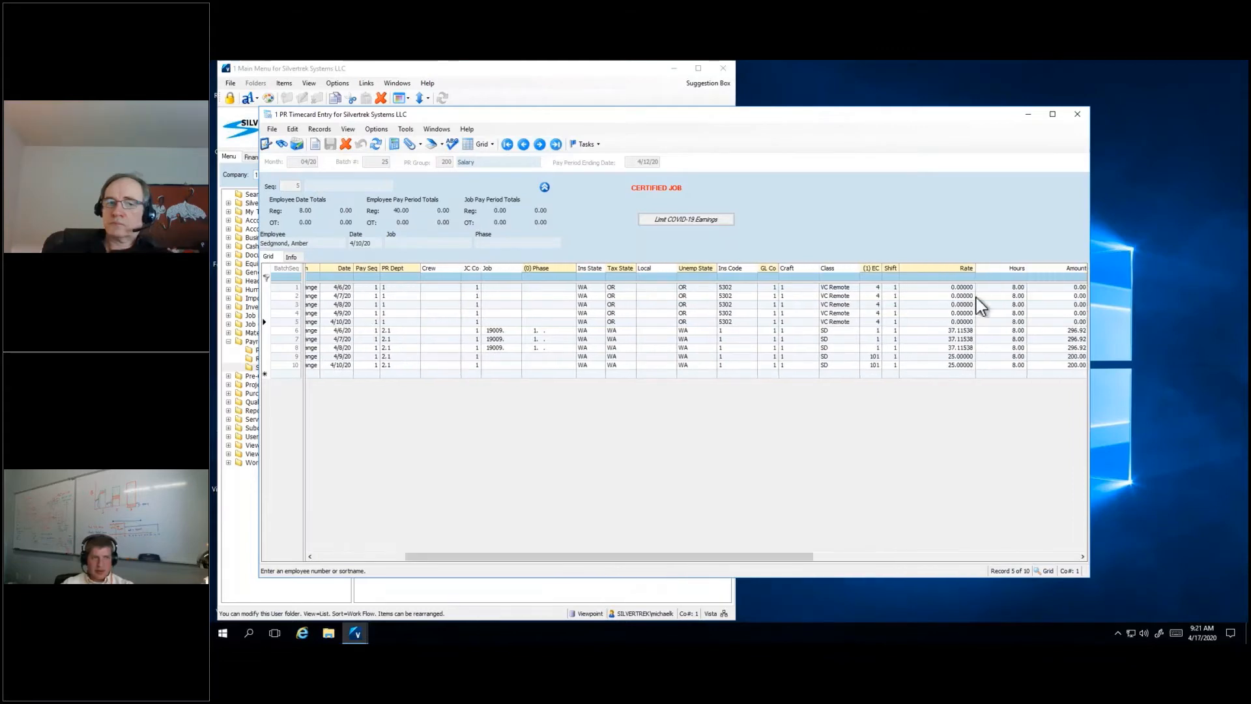
left_click_drag(804, 564, 847, 562)
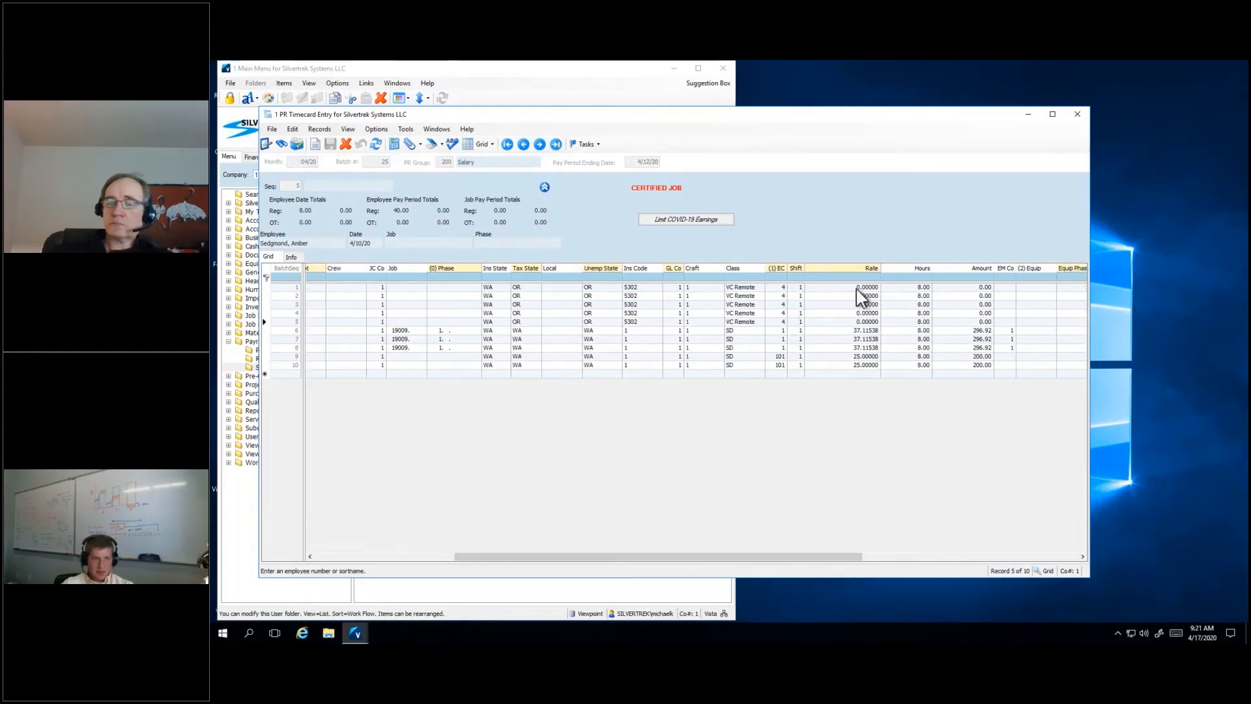
left_click(857, 288)
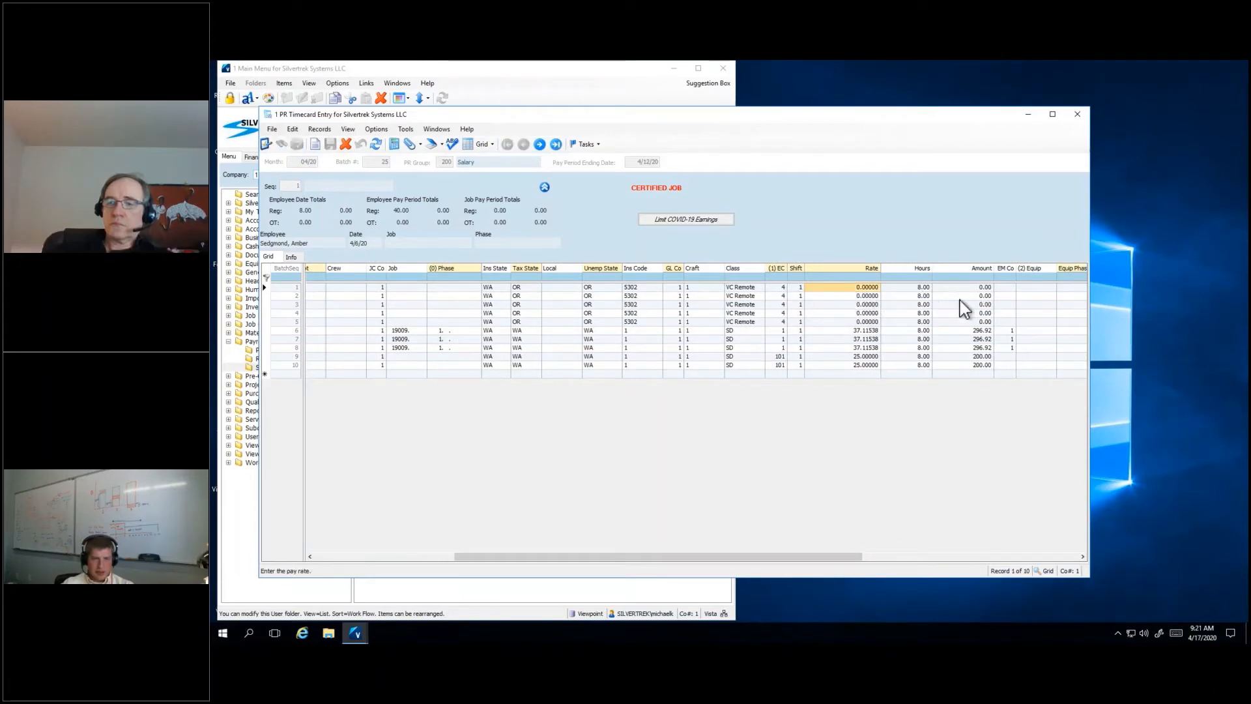
key("BackSpace")
type("50")
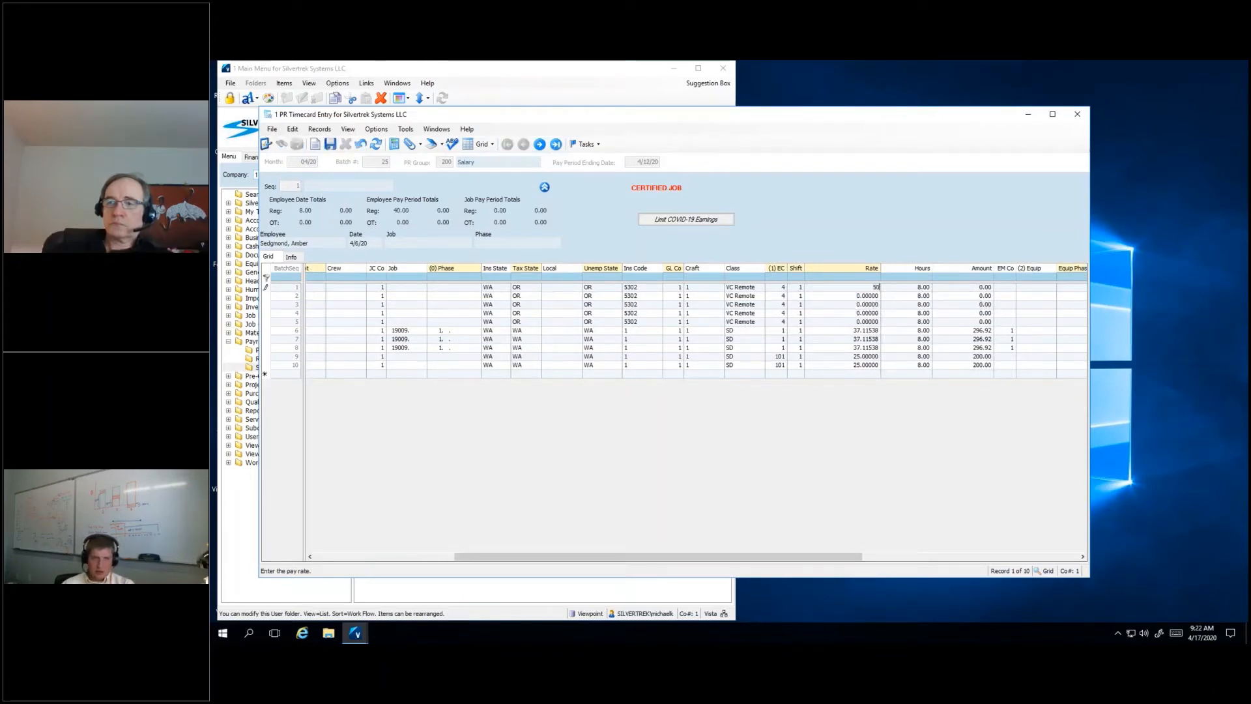
key("Down")
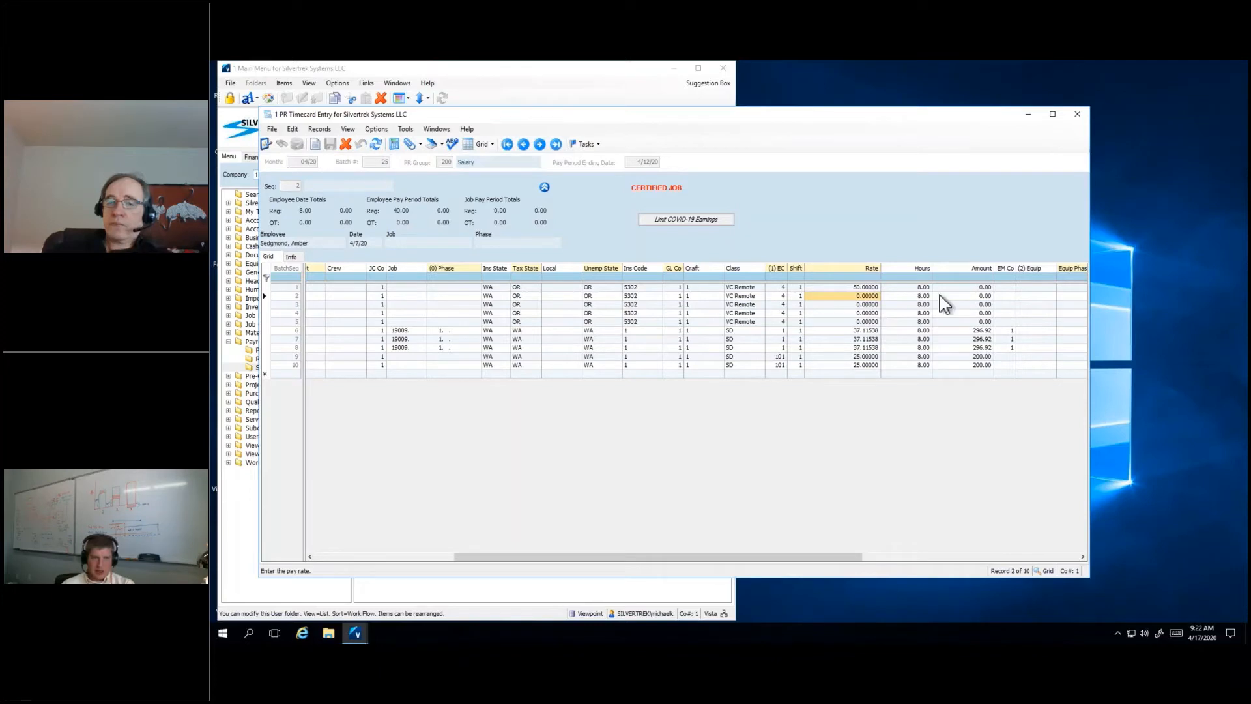
key("Up")
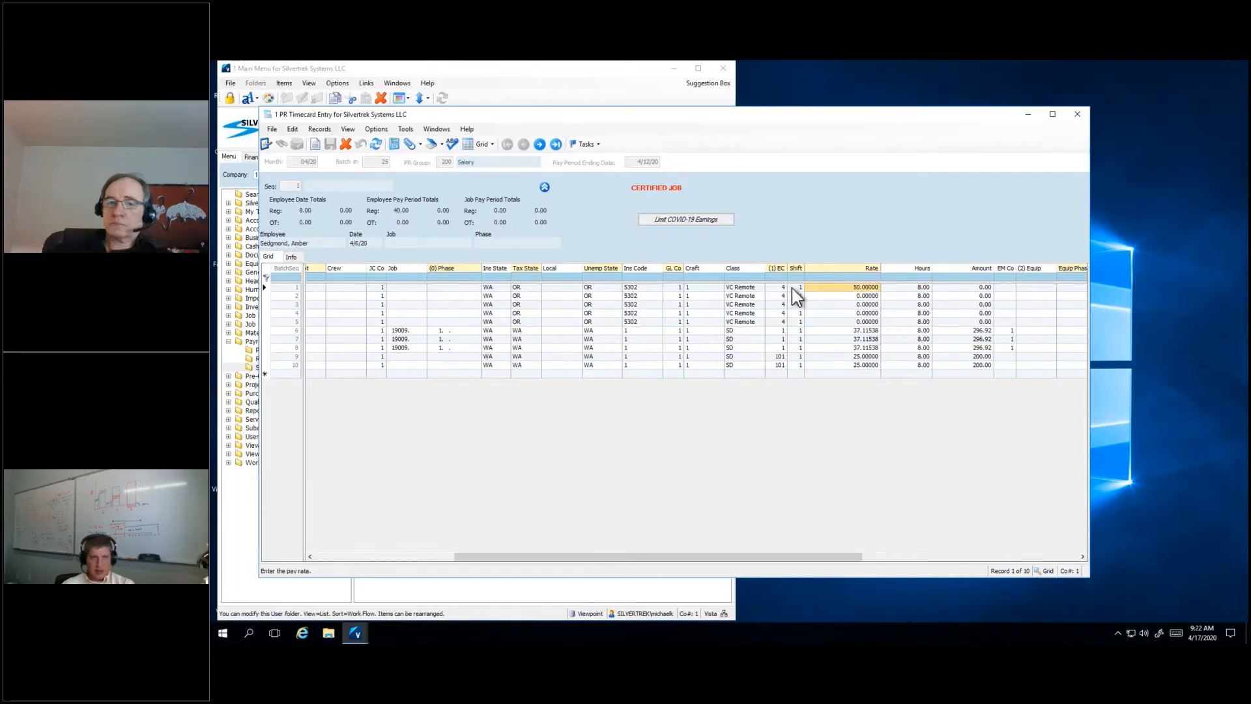
left_click(781, 286)
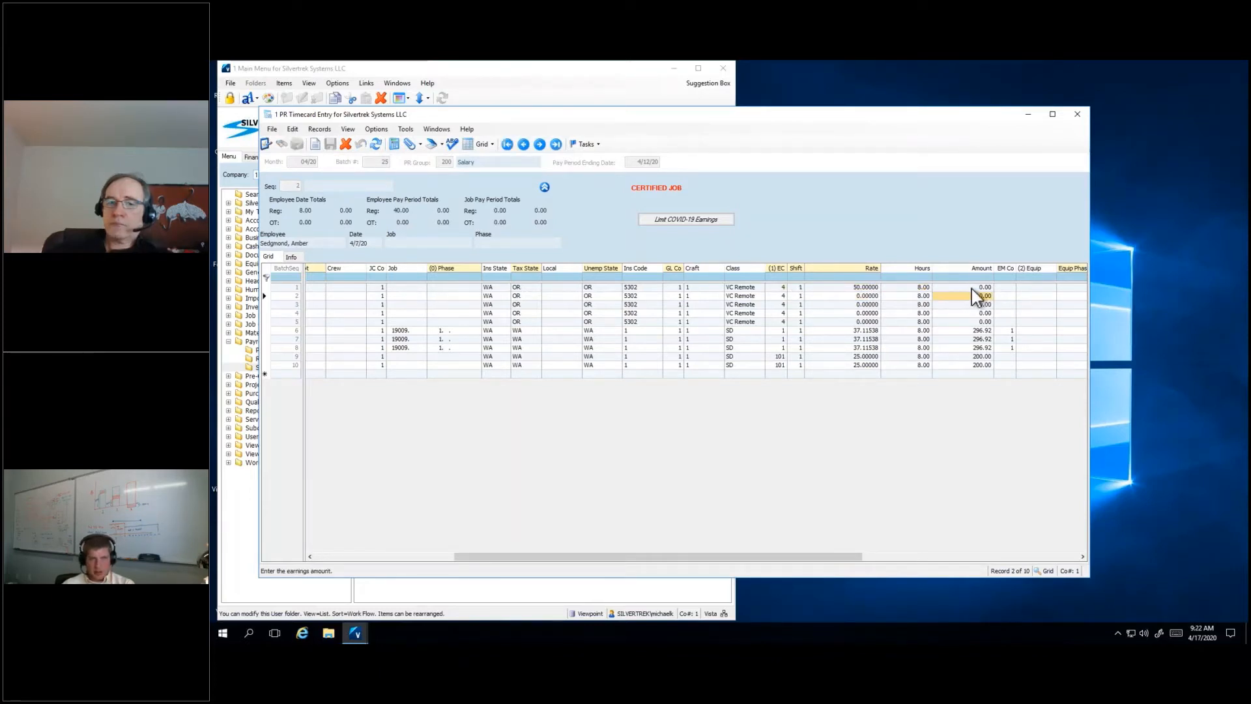
Step: Enter an amount of 400 on each of the other employee's five timecard lines, 4/6/20 to 4/10/20
left_click(977, 290)
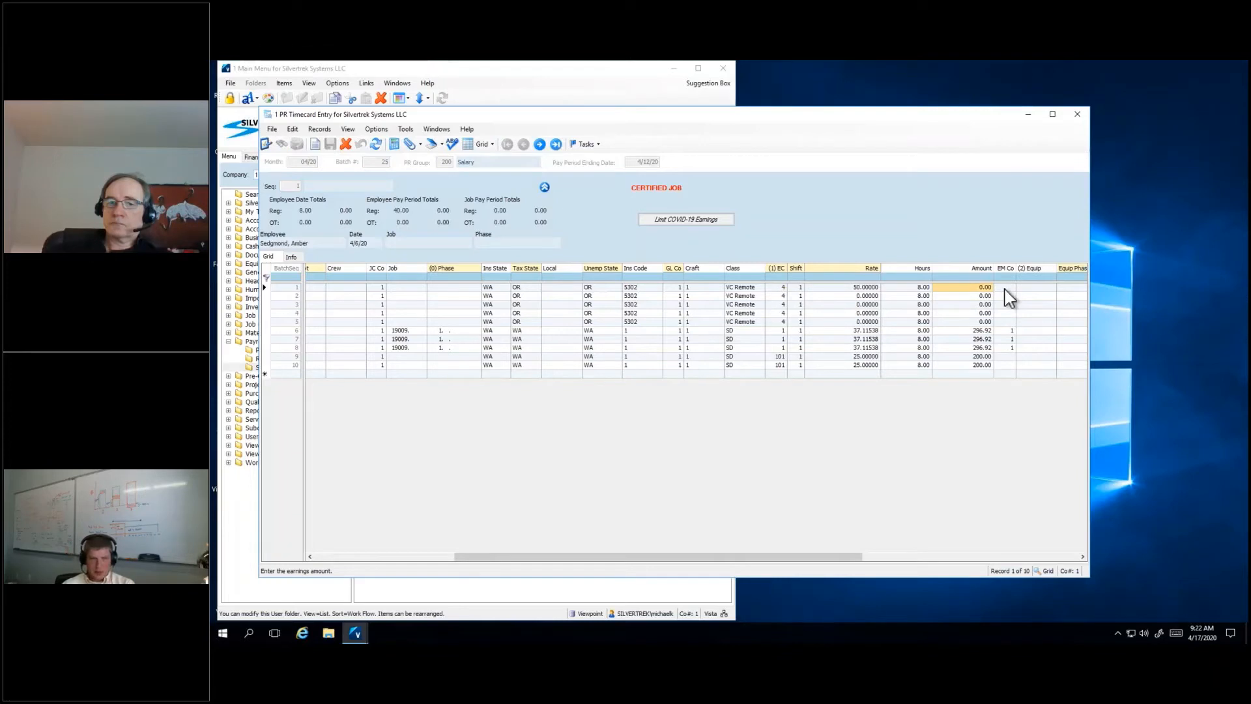
key("shift+Tab")
key("Tab")
type("400")
key("Down")
type("400")
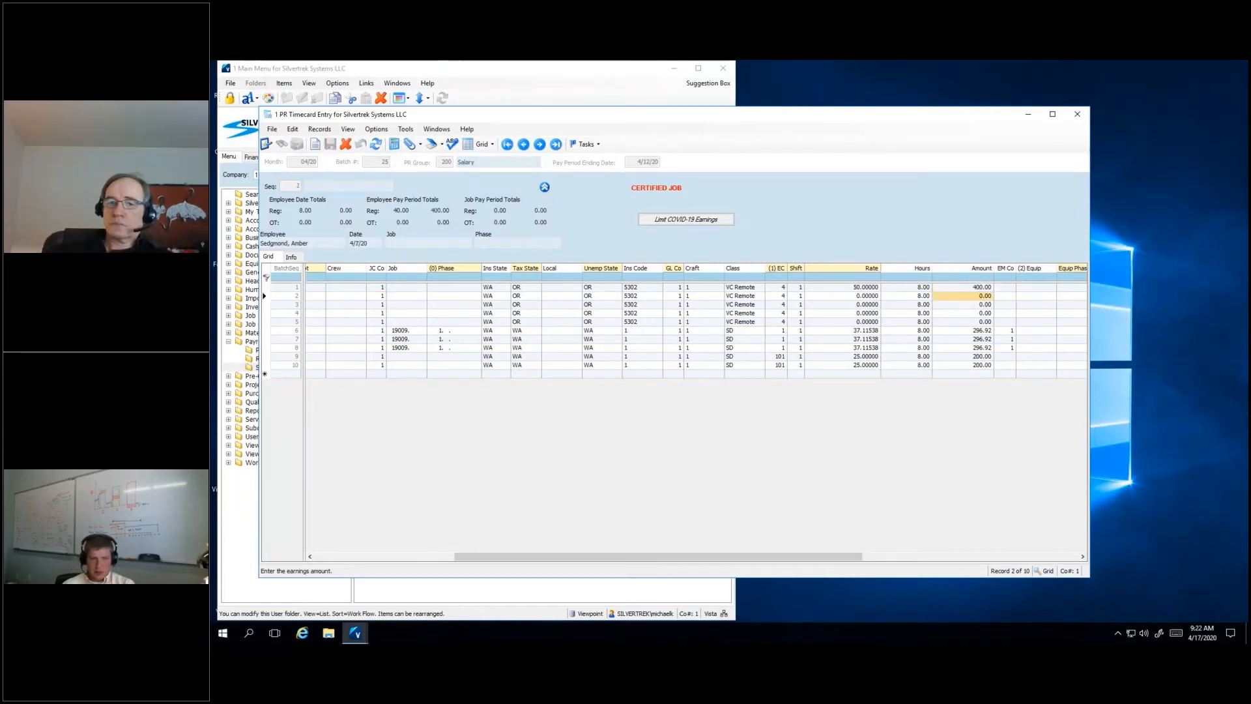
key("Down")
type("400")
key("Down")
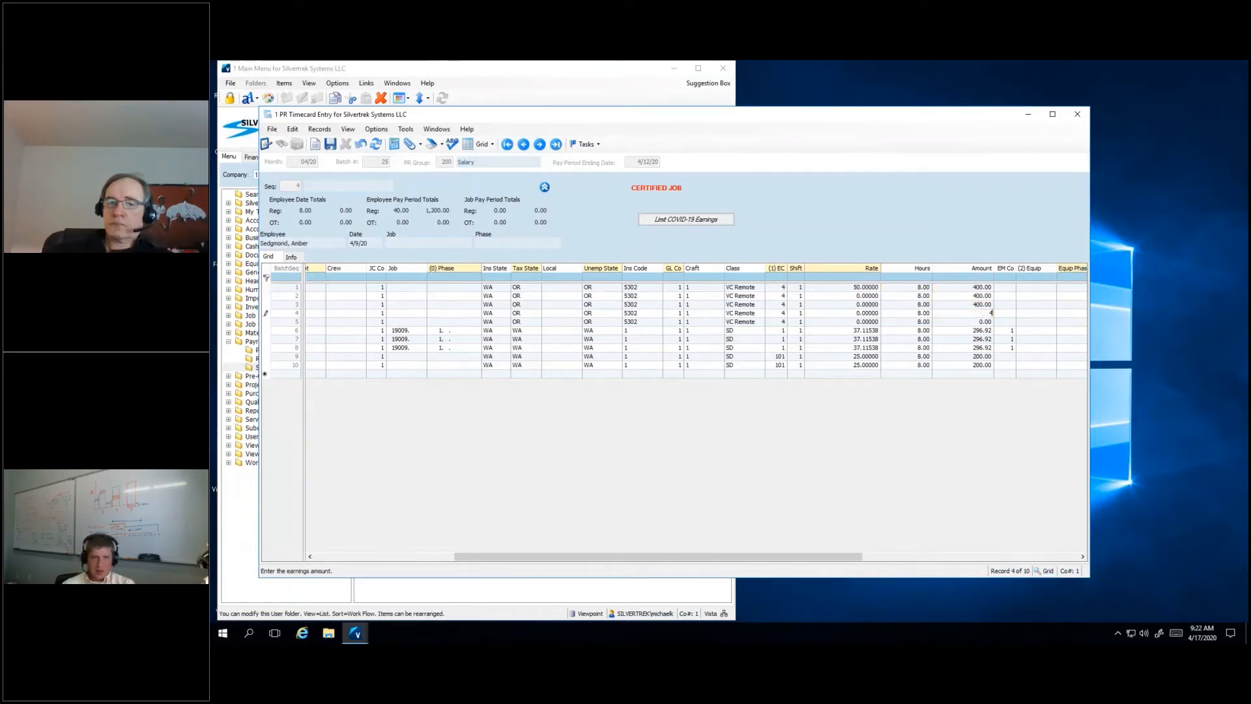
type("400")
key("Down")
type("40")
type("00")
left_click(985, 313)
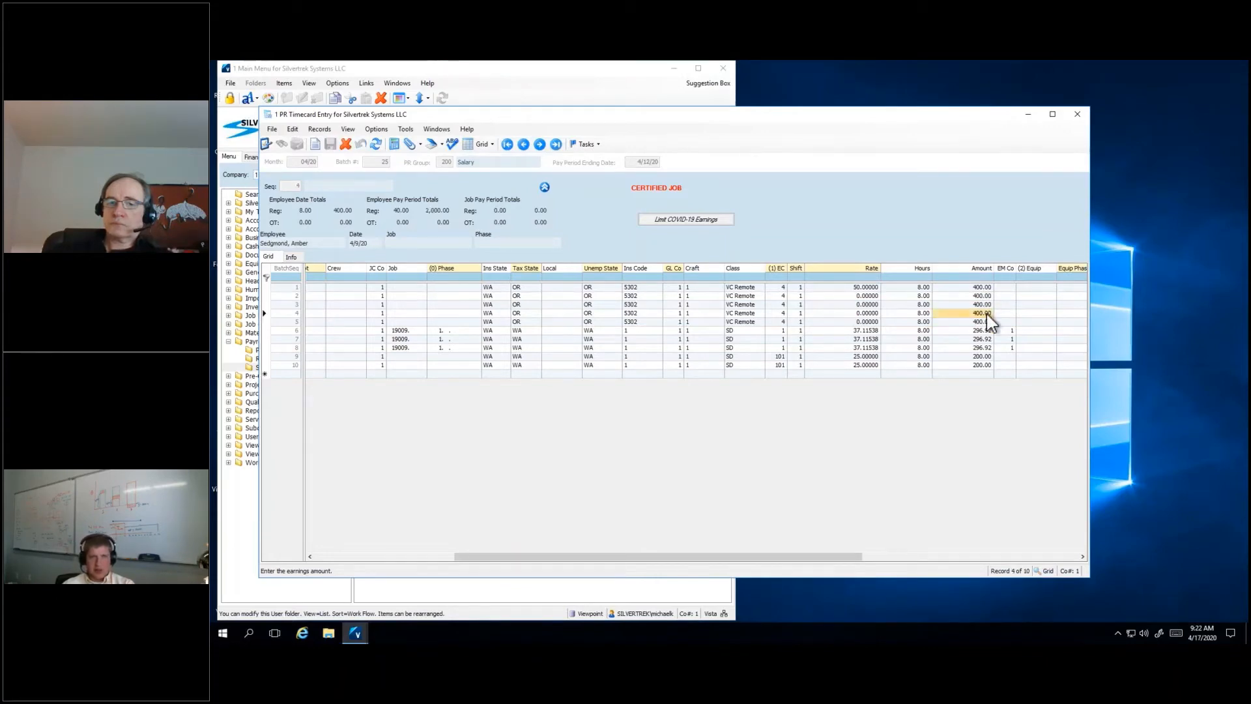
left_click_drag(980, 287, 980, 322)
Step: Process the timecard batch by validating it and posting it with the 4/17/20 posting date, and dismiss the notice
left_click(272, 129)
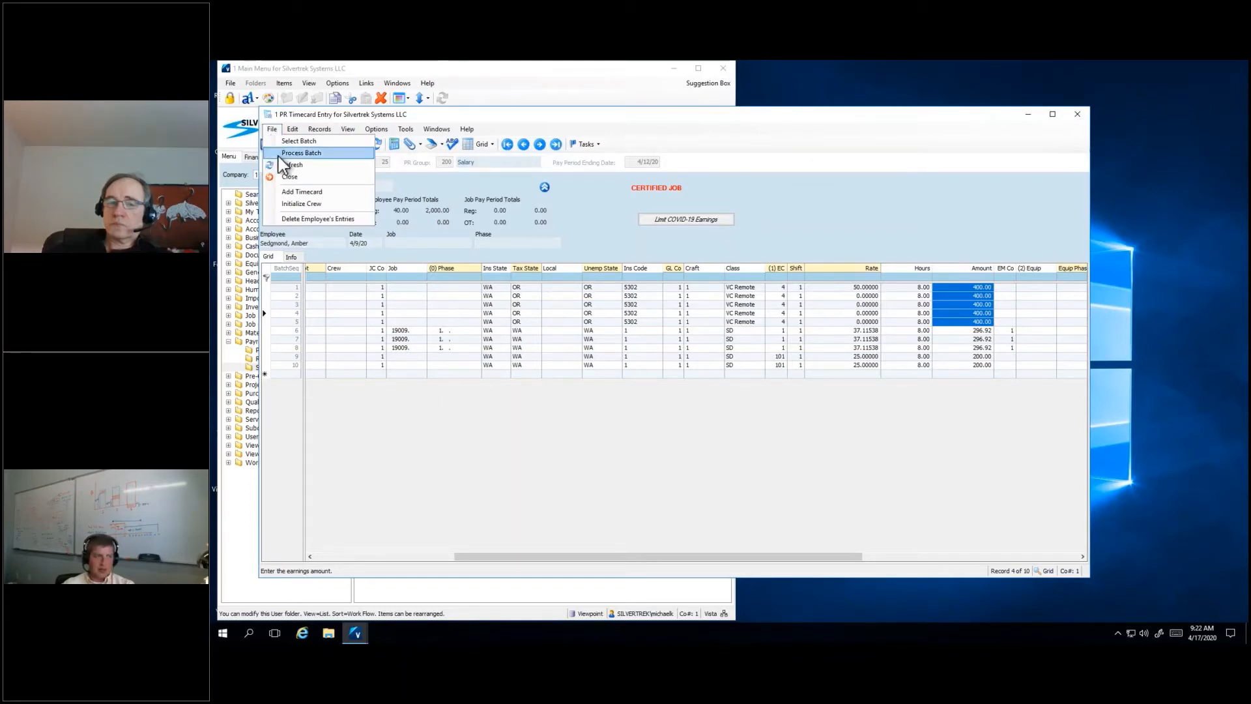
left_click(281, 154)
left_click(423, 178)
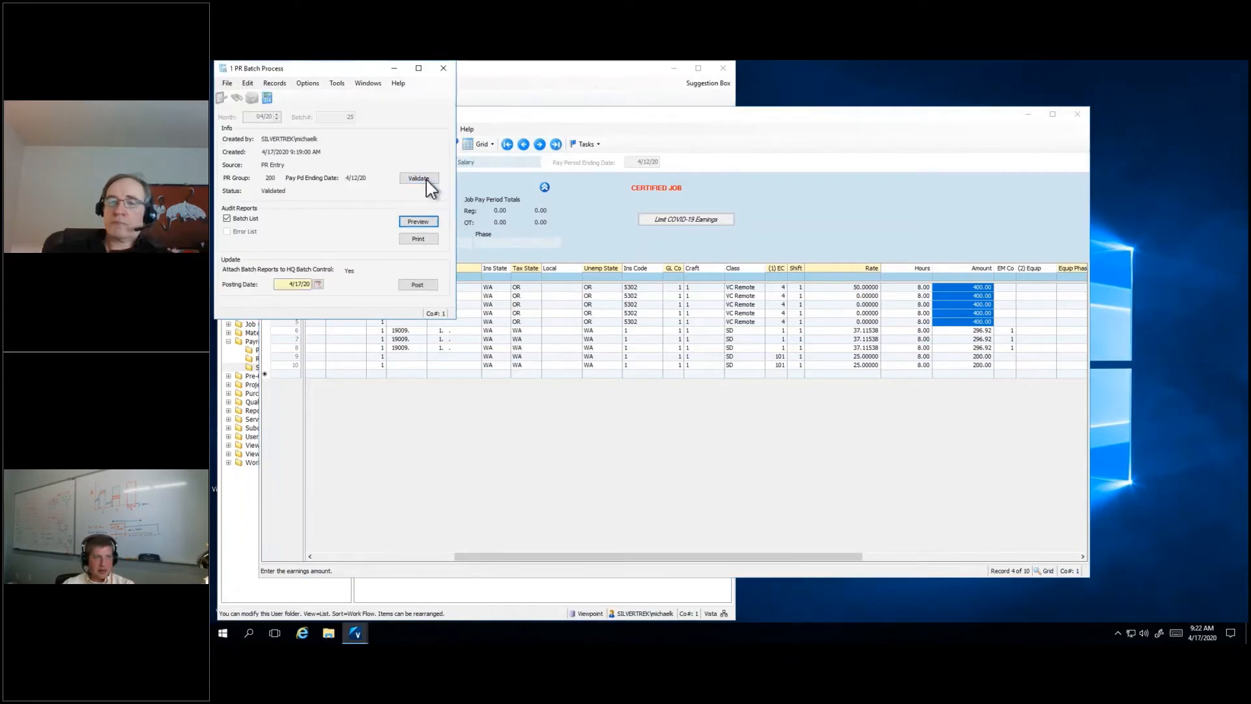
left_click(422, 285)
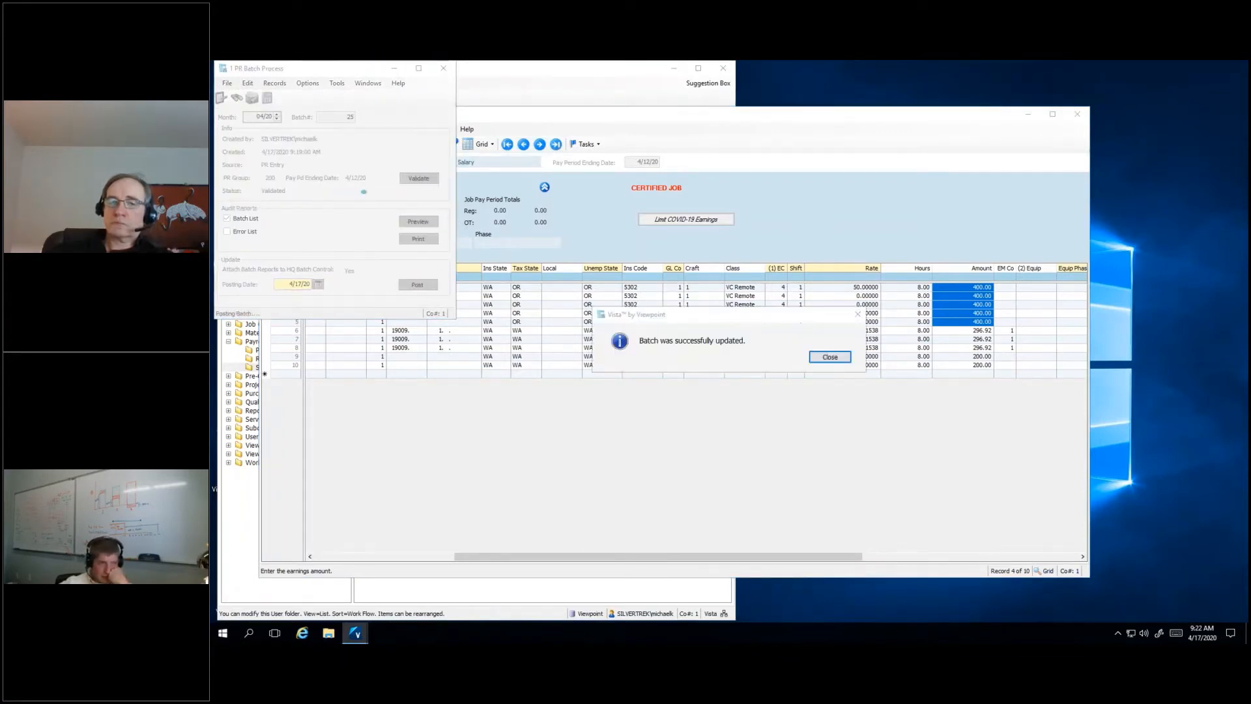
key("Return")
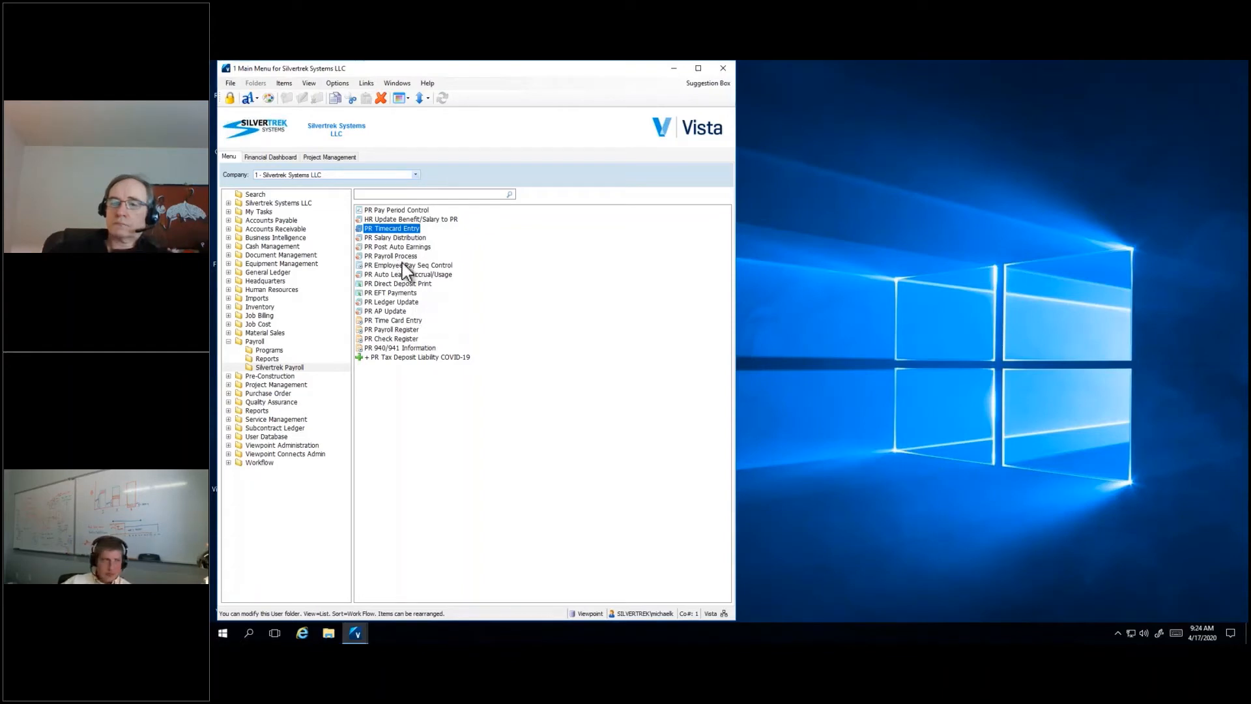
left_click(427, 267)
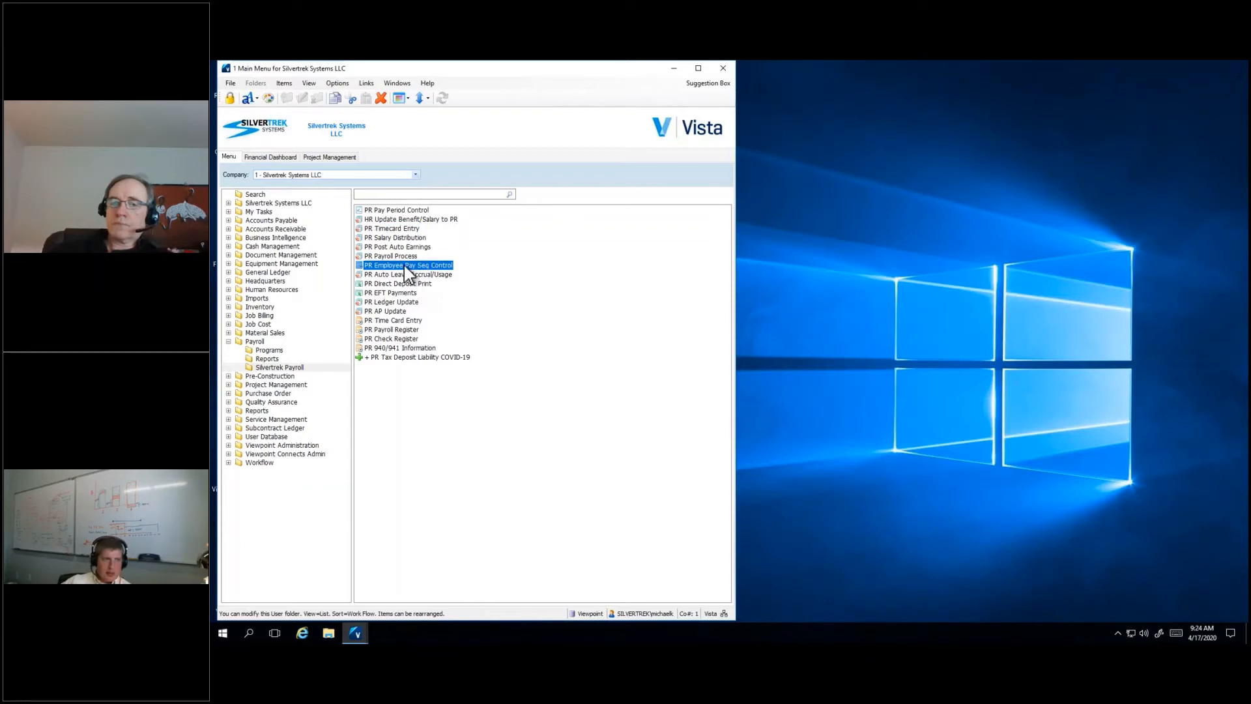
double_click(407, 267)
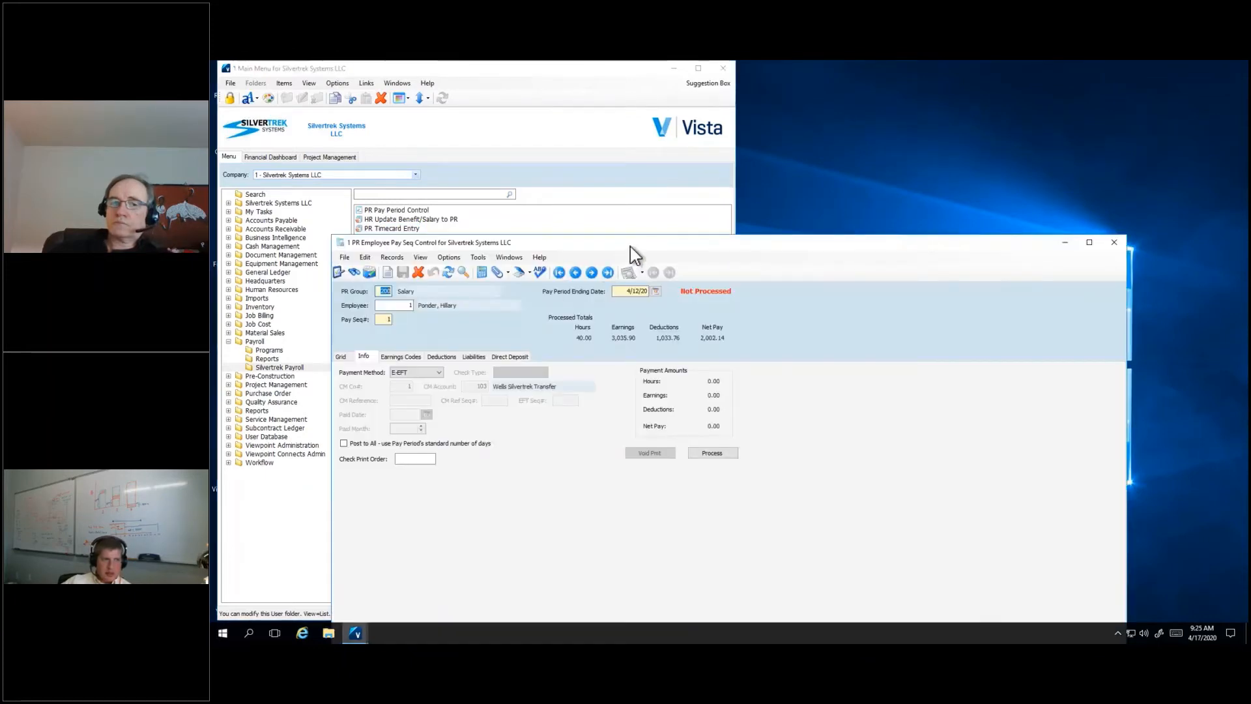
left_click_drag(631, 246, 630, 129)
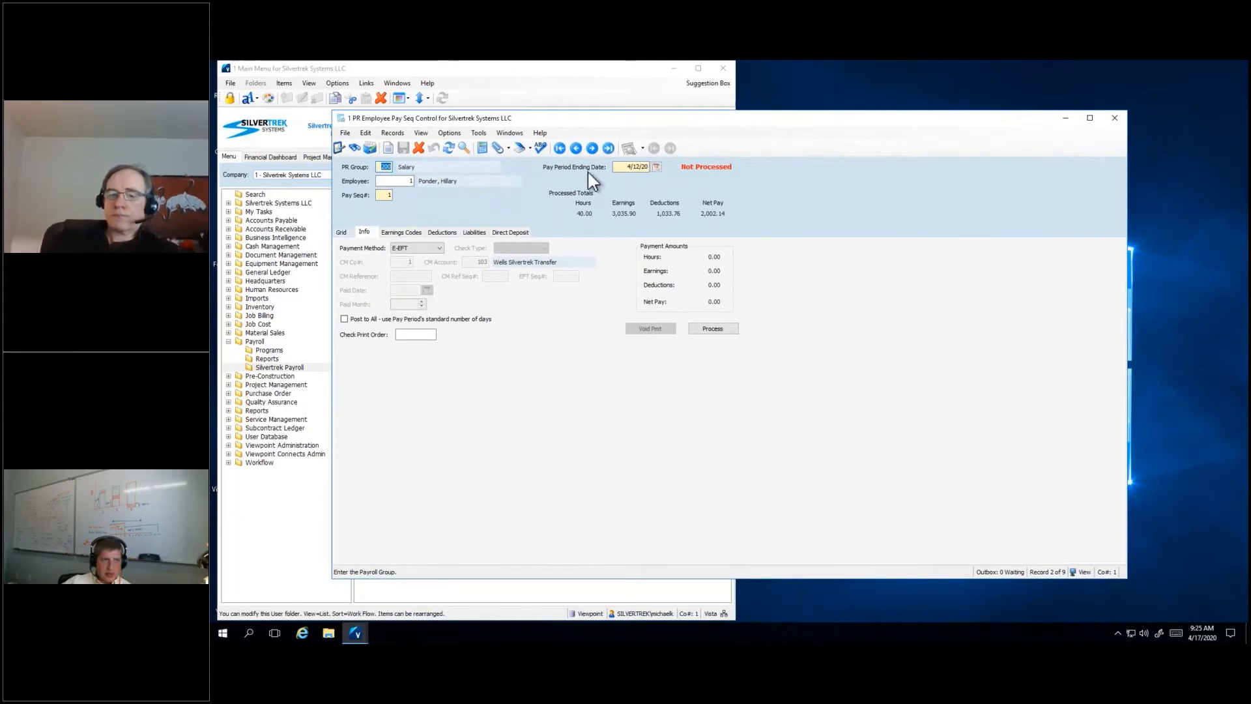
left_click(1114, 119)
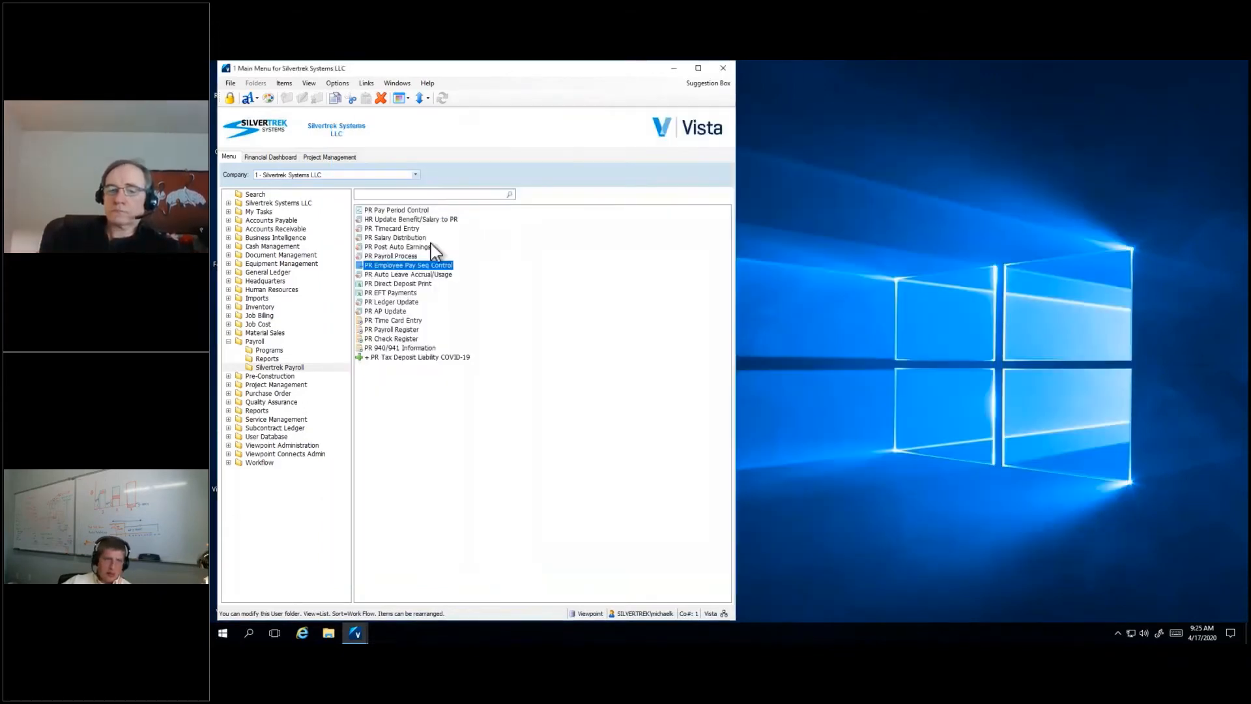
Step: Run PR Payroll Process for all employees in PR Group 200 with pay period ending 4/12/20, and close the form
left_click(388, 255)
double_click(388, 256)
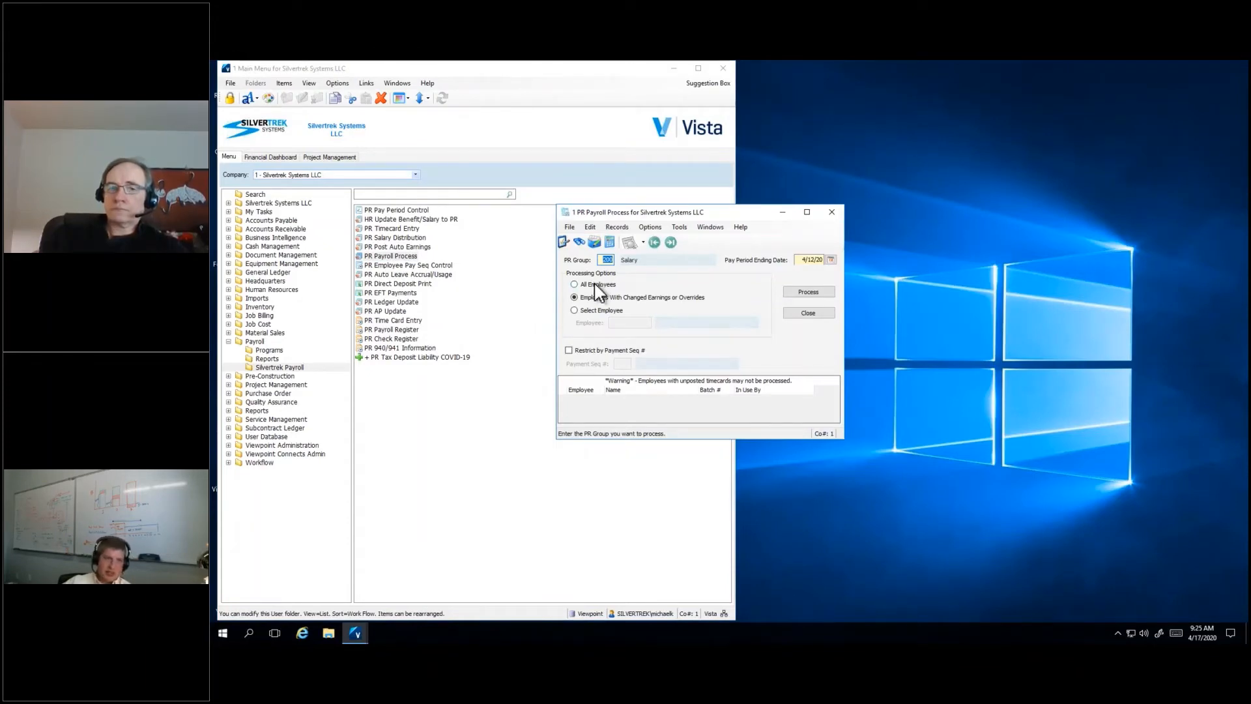
left_click(595, 284)
left_click(811, 292)
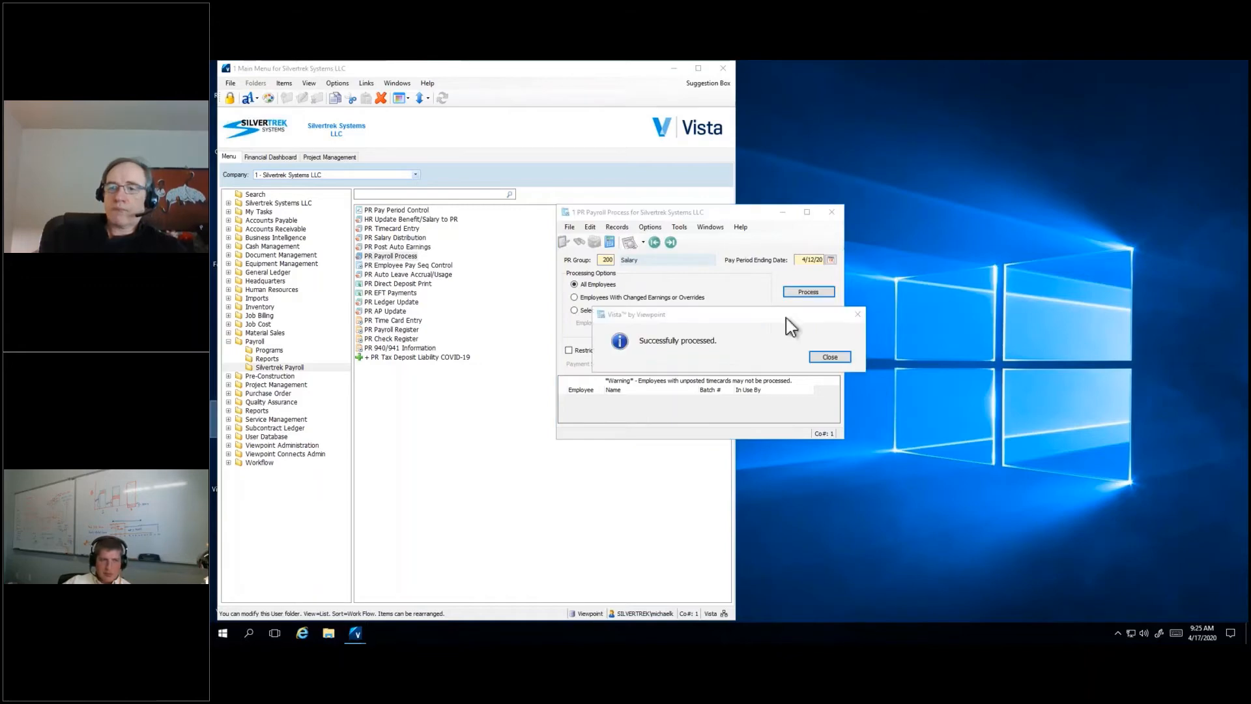
left_click(836, 357)
left_click(832, 212)
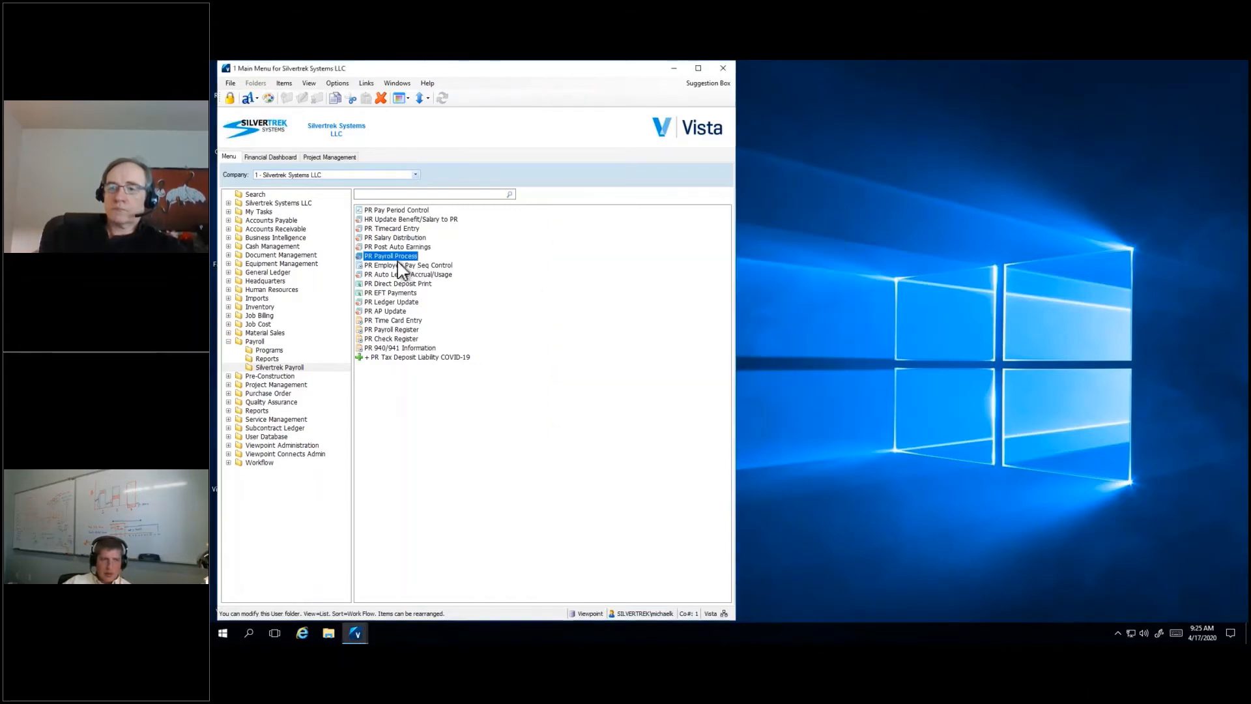
Step: Open PR Employee Pay Seq Control and review the displayed employee's earnings codes, deductions and liabilities
double_click(398, 265)
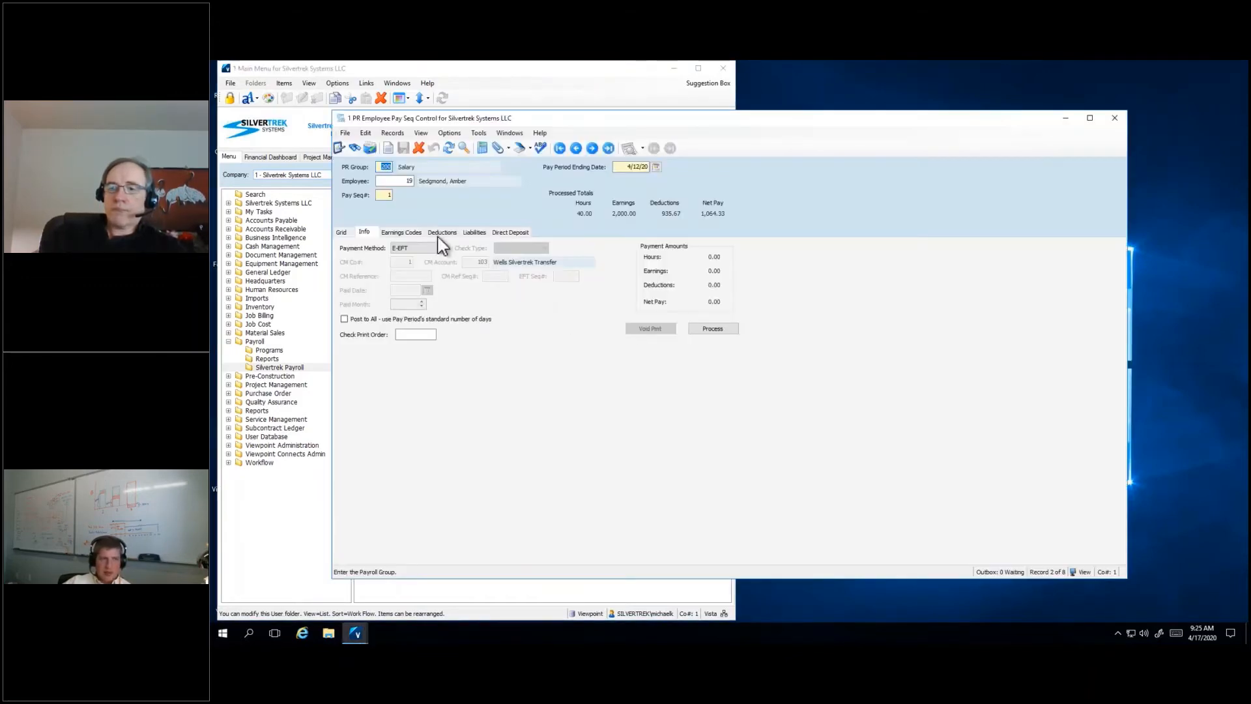
left_click(396, 232)
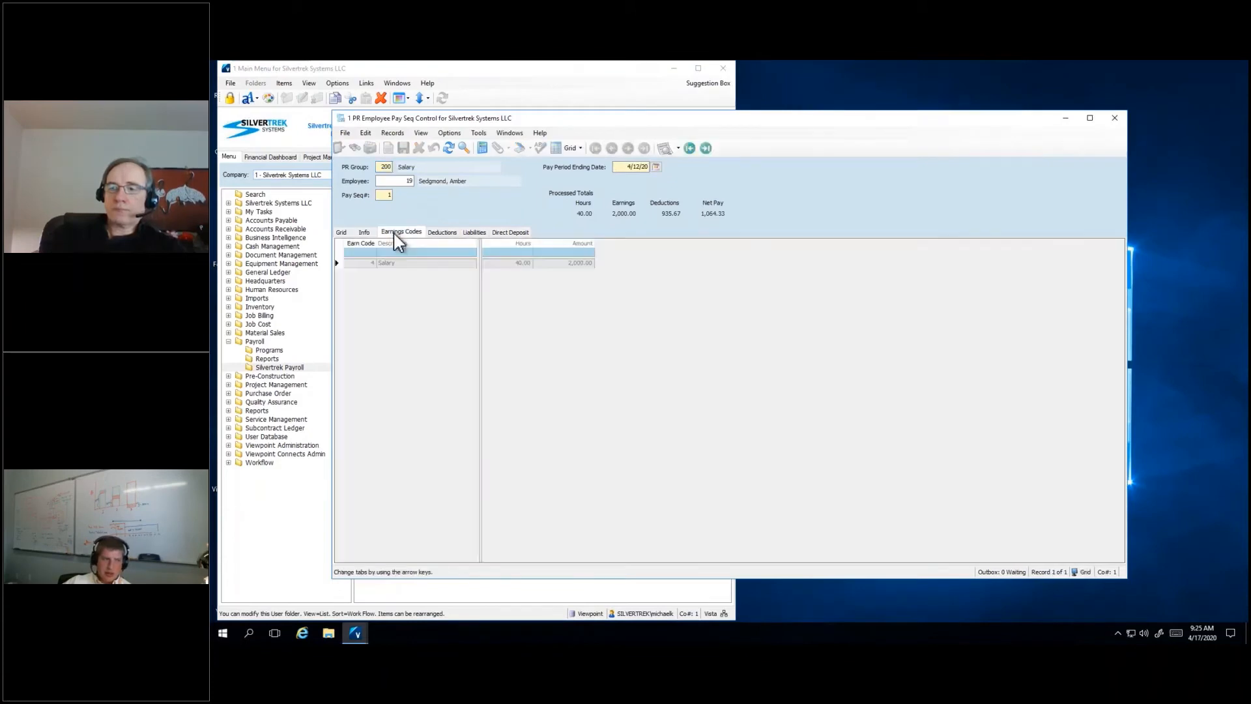
left_click(443, 234)
left_click(473, 233)
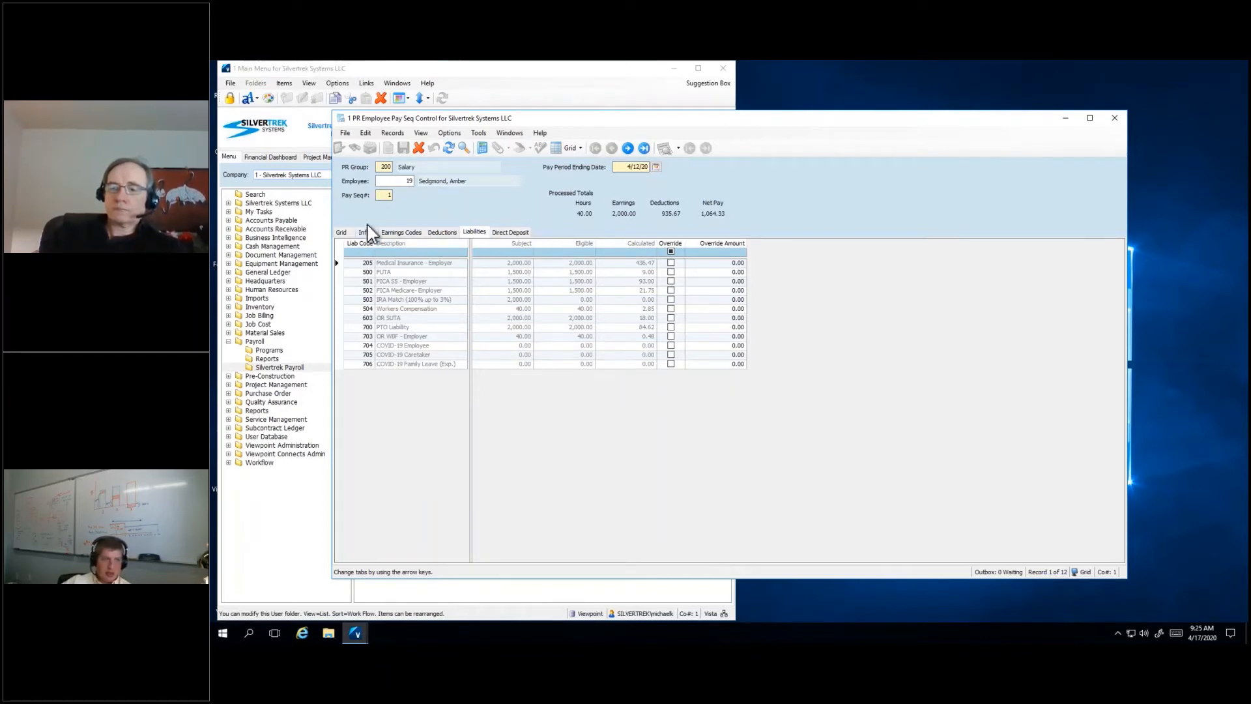
Step: Advance to the next employee's pay sequence record and examine the regular and COVID-19 Caretaker earnings
left_click(627, 148)
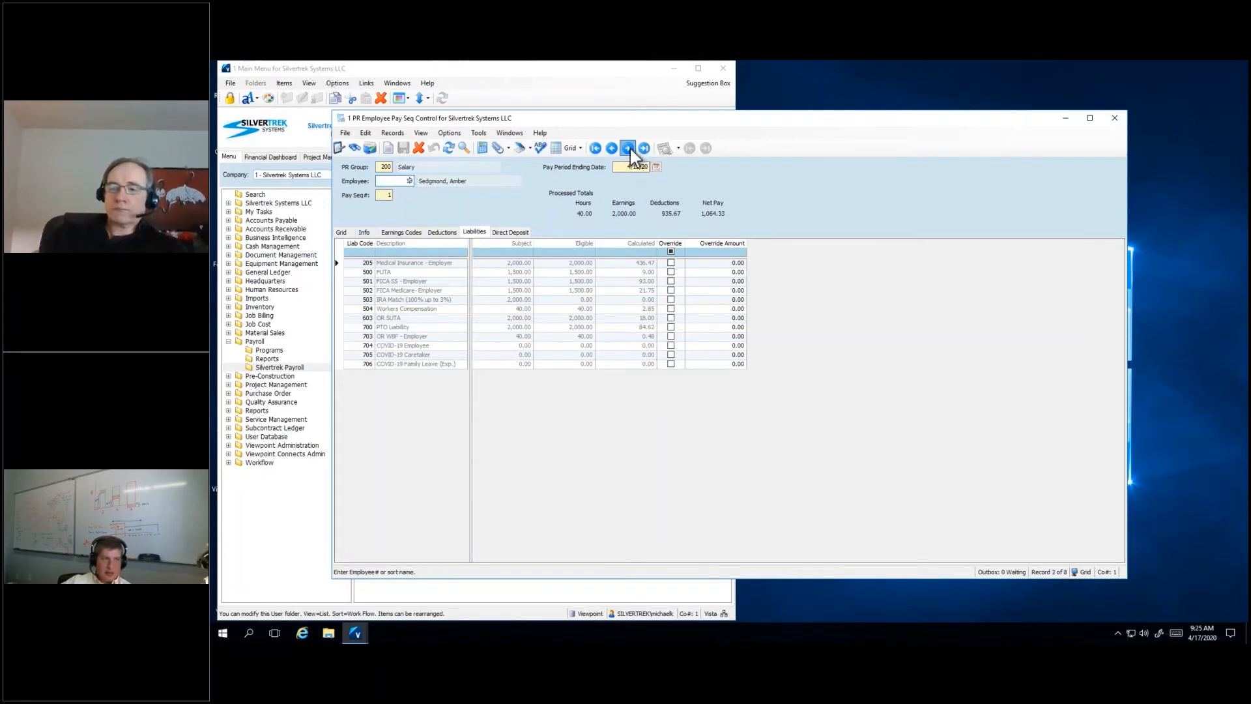
left_click(629, 148)
left_click(365, 232)
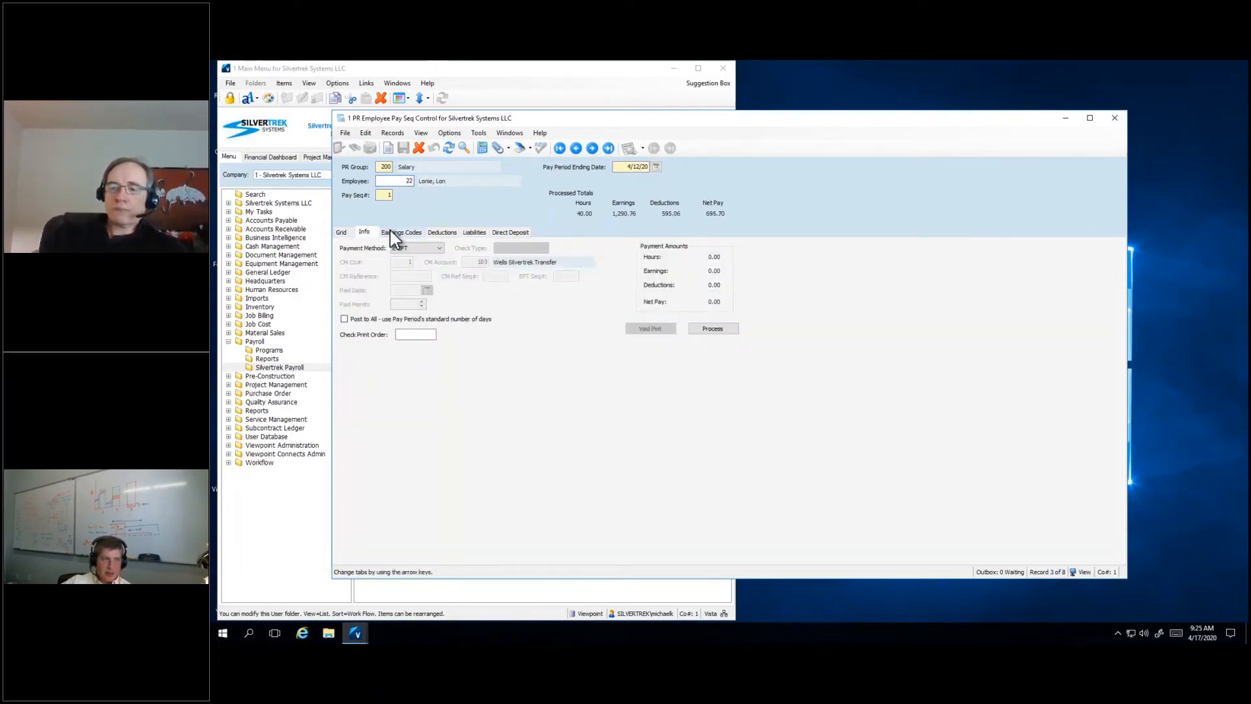
left_click(394, 235)
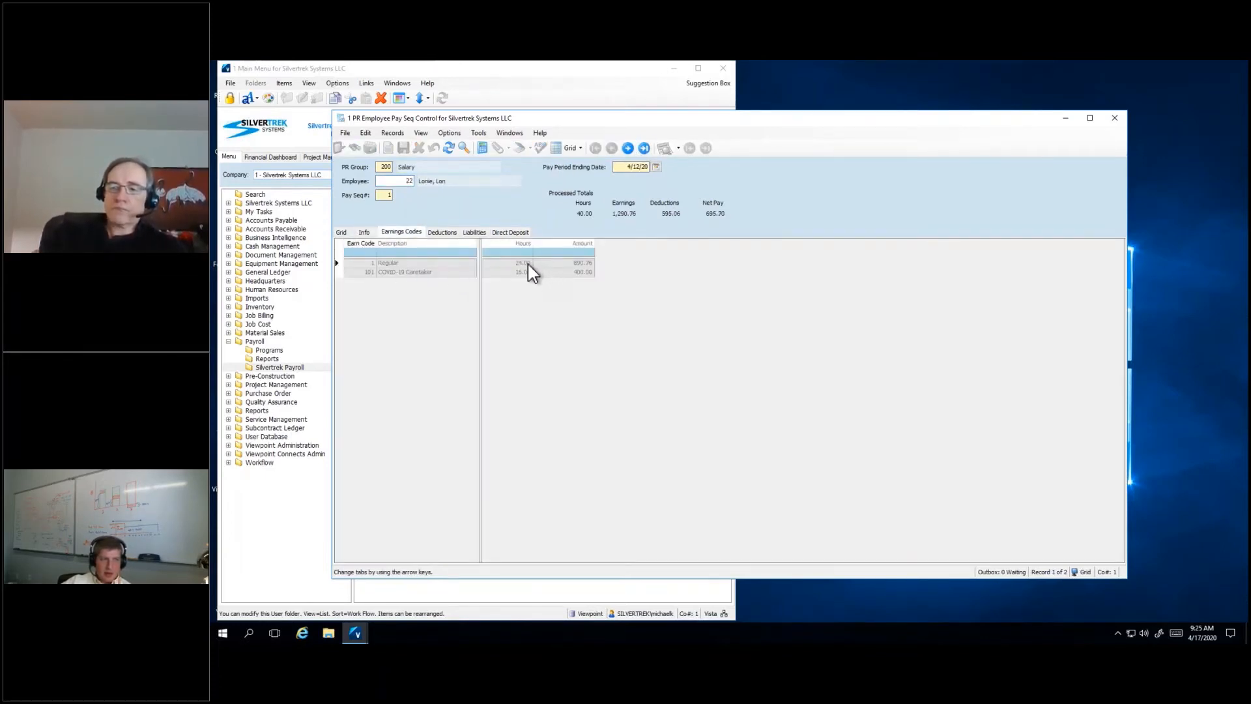
left_click(581, 272)
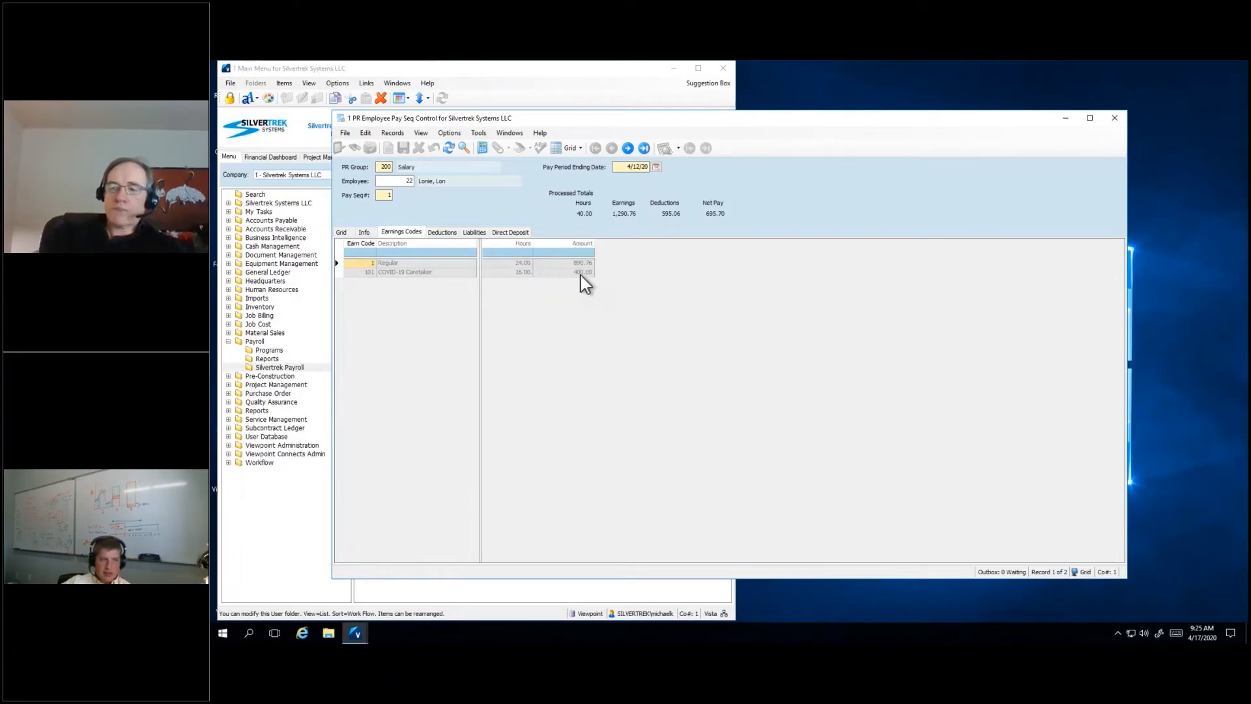
Step: Examine the employee's deductions, focusing on the calculated amount for Medical Insurance code 107
left_click(456, 232)
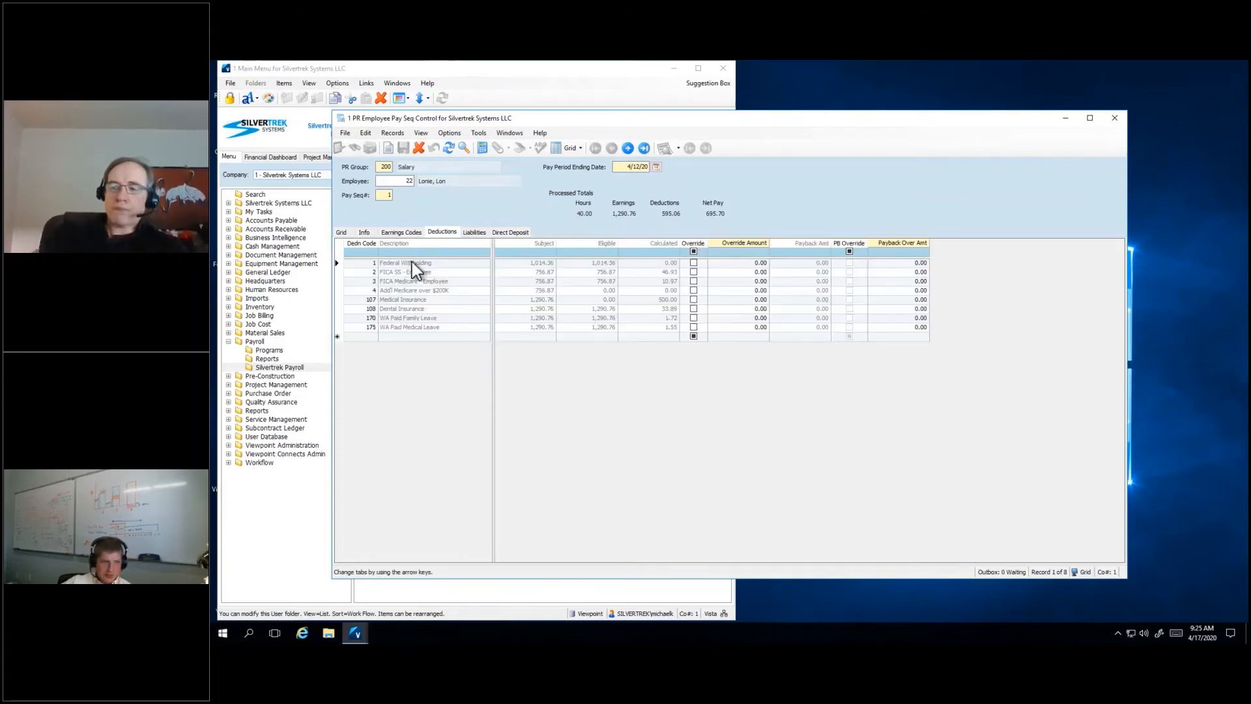
left_click(365, 299)
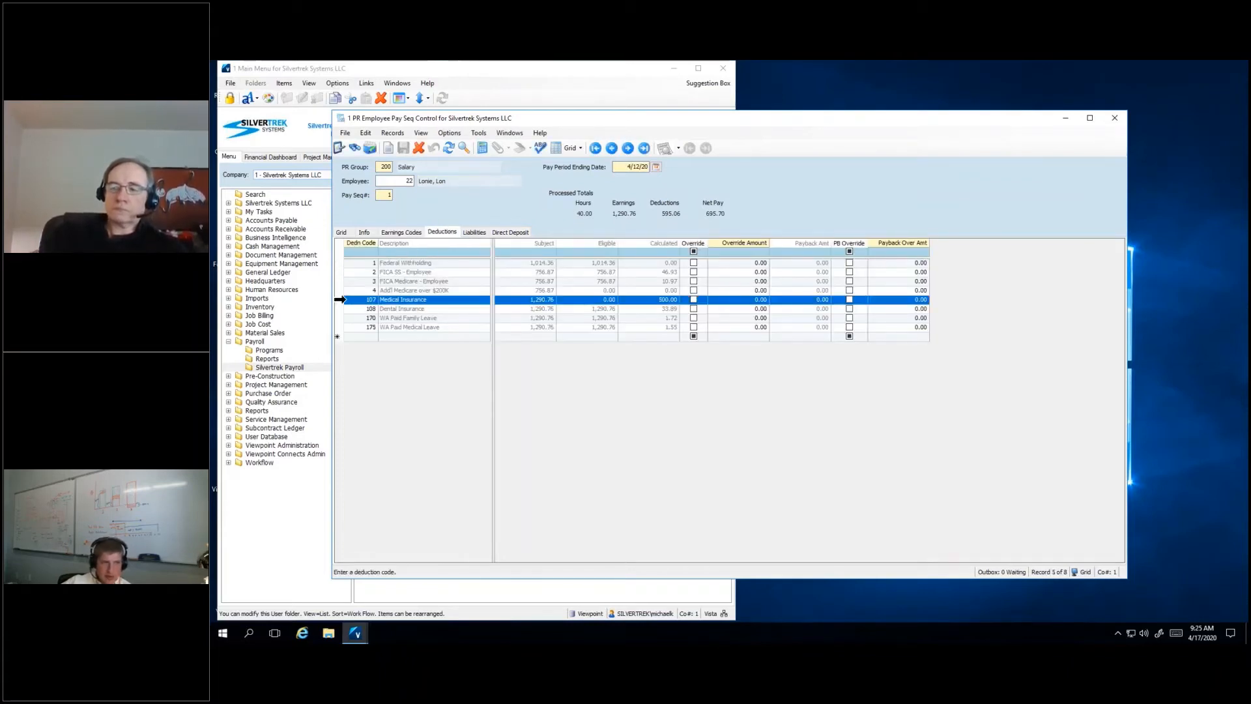
left_click(667, 302)
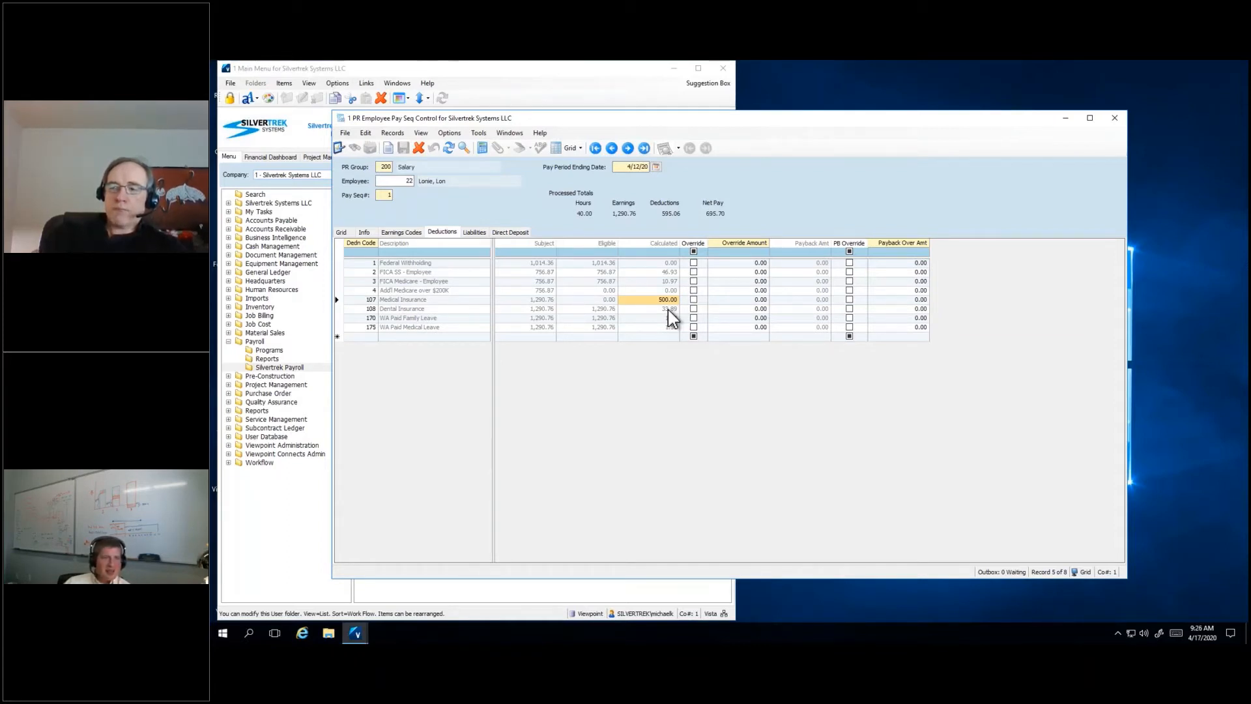
left_click(338, 300)
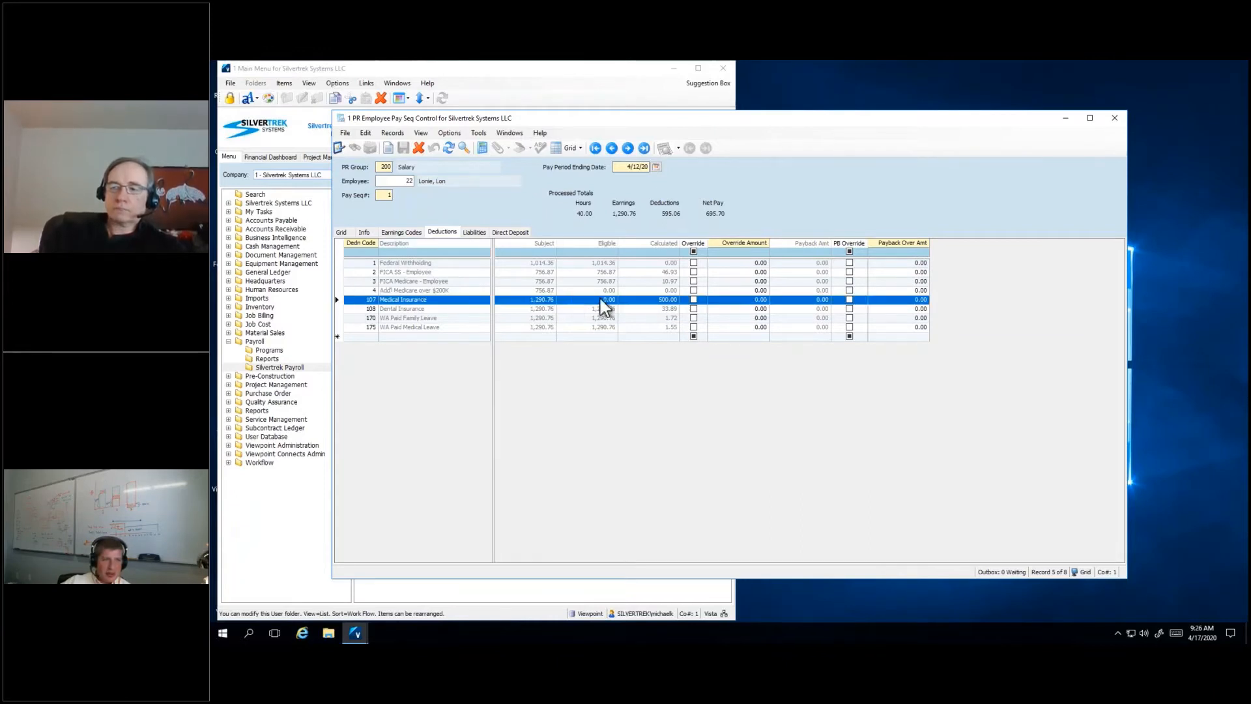
right_click(651, 303)
left_click(651, 302)
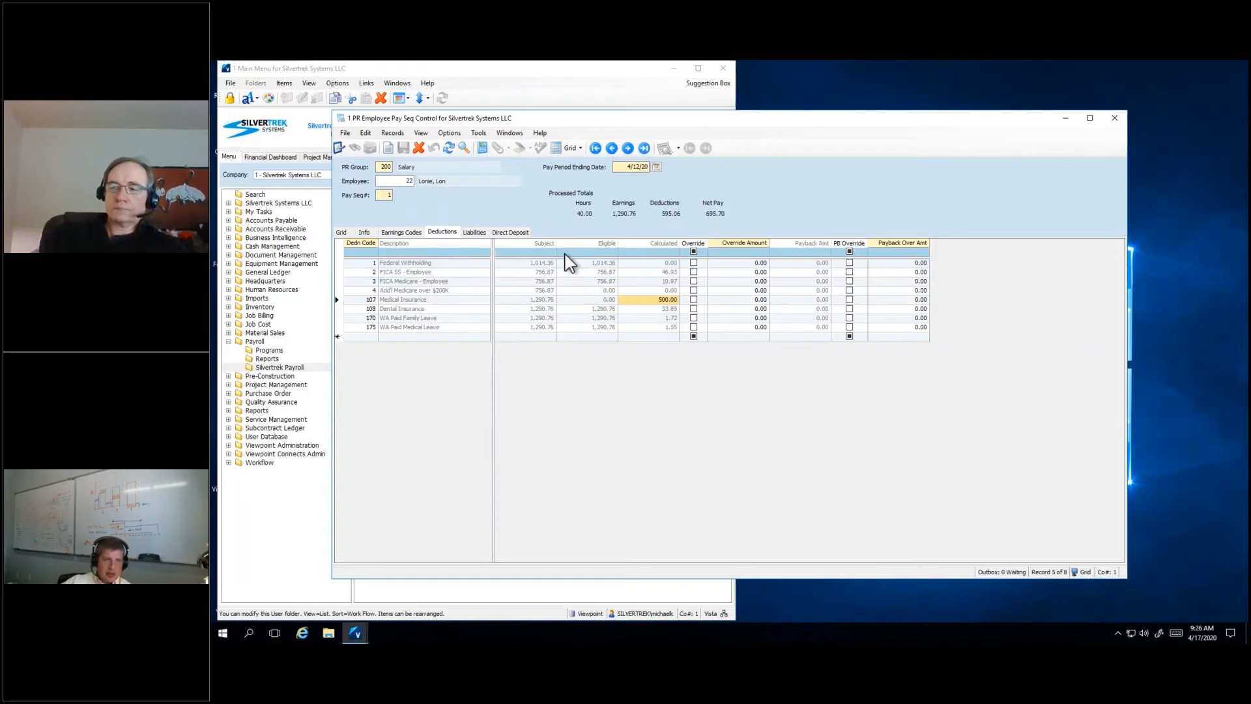
Step: Compare the subject and eligible amounts of the FICA SS - Employer and FICA Medicare - Employer liabilities
left_click(480, 233)
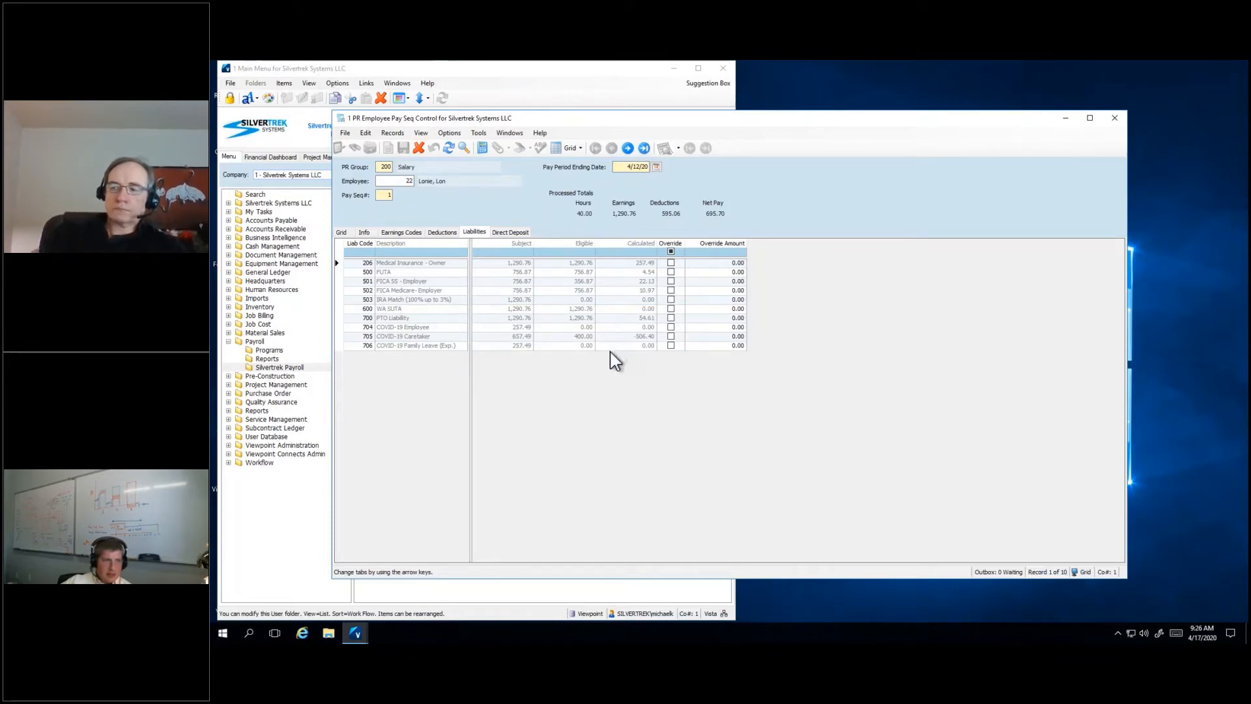
left_click(525, 282)
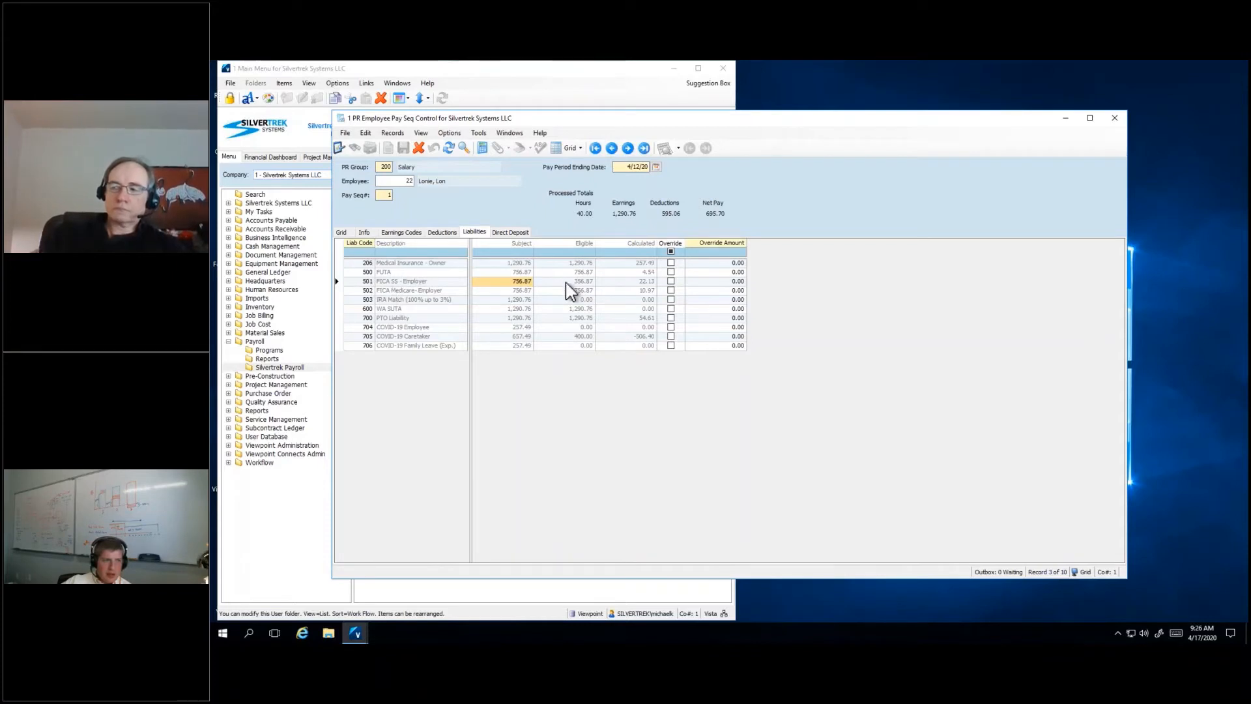
left_click(586, 282)
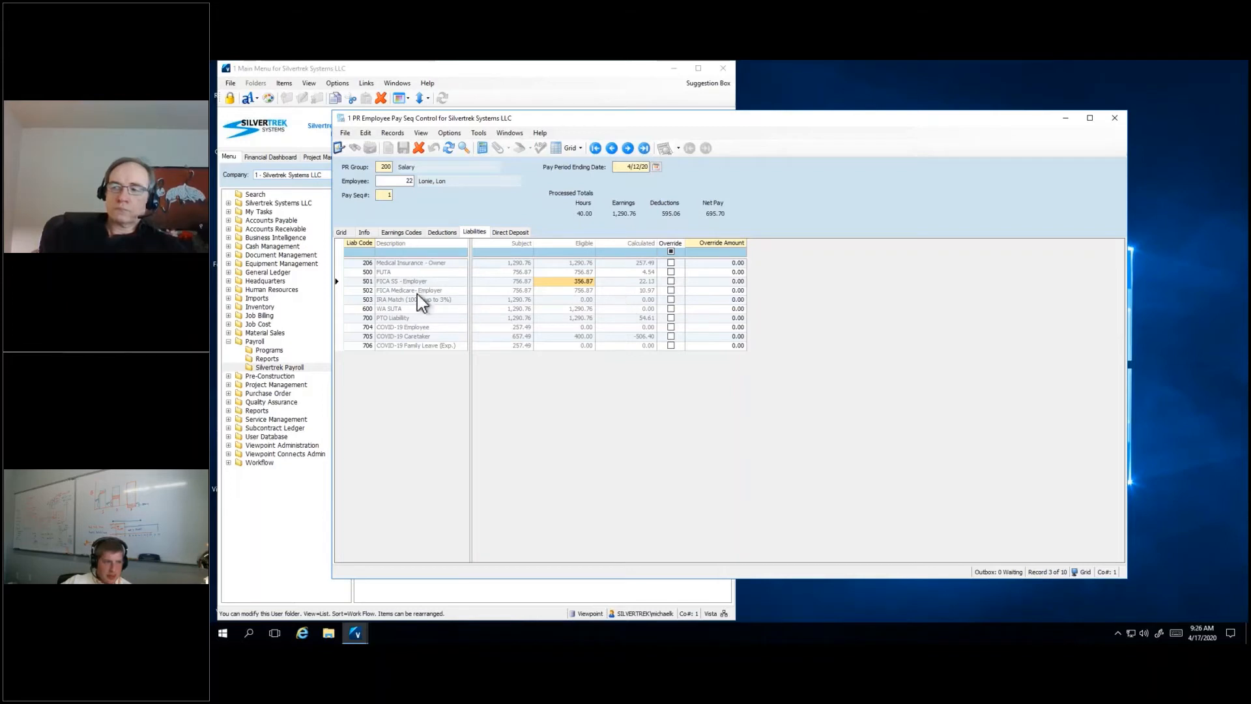
left_click(399, 290)
left_click(570, 292)
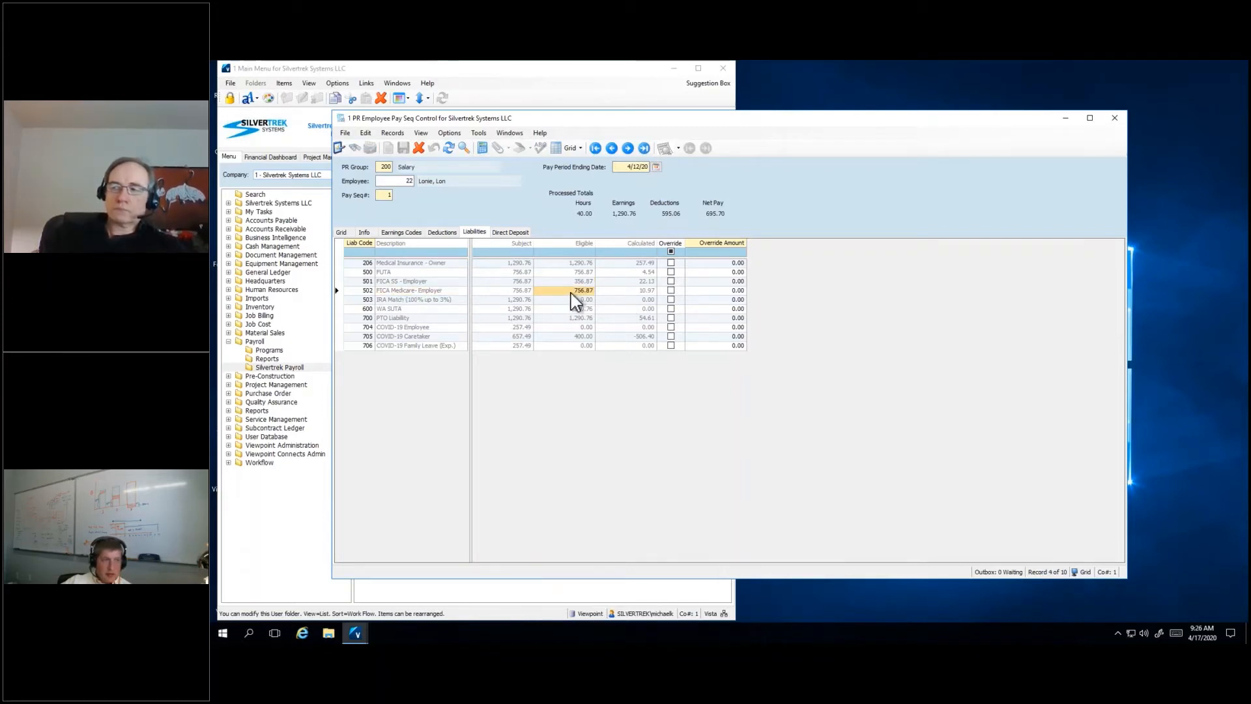
left_click(519, 292)
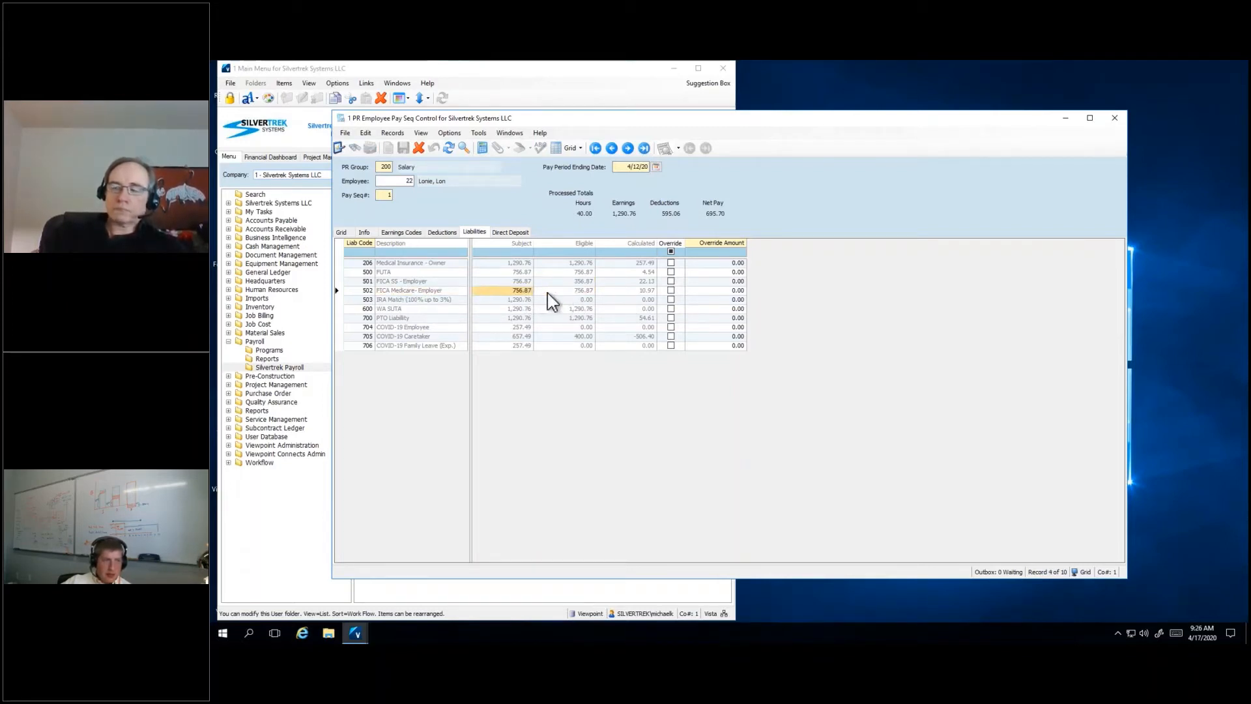
left_click(547, 292)
left_click(512, 293)
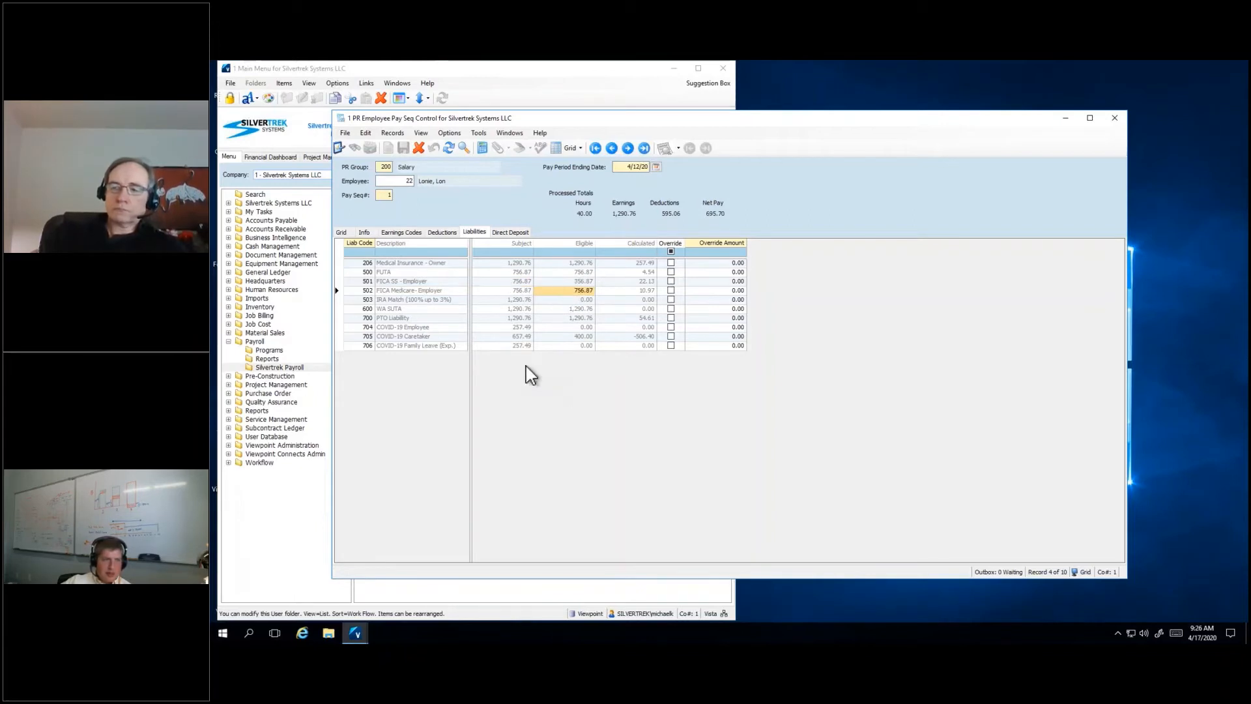
Step: Open the setup of liability code 501, check the Subject Only basis codes for COVID-19 earnings 100 to 102, and close it
left_click(365, 292)
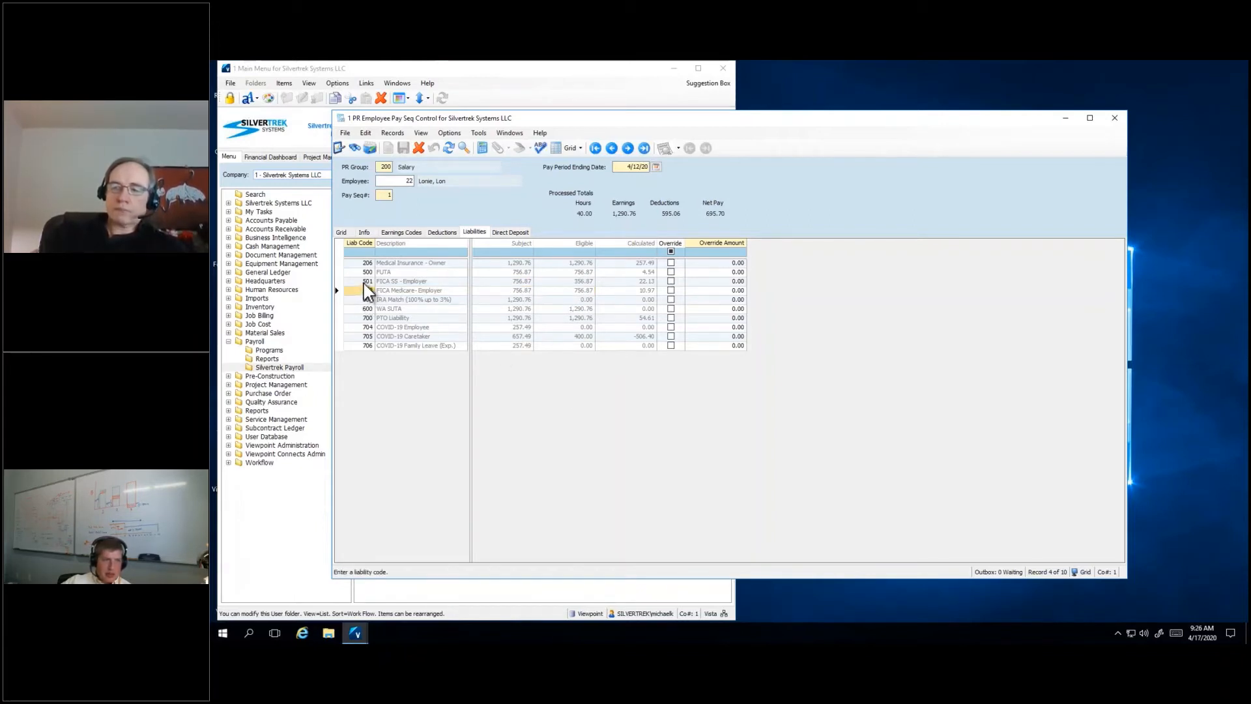
key("Up")
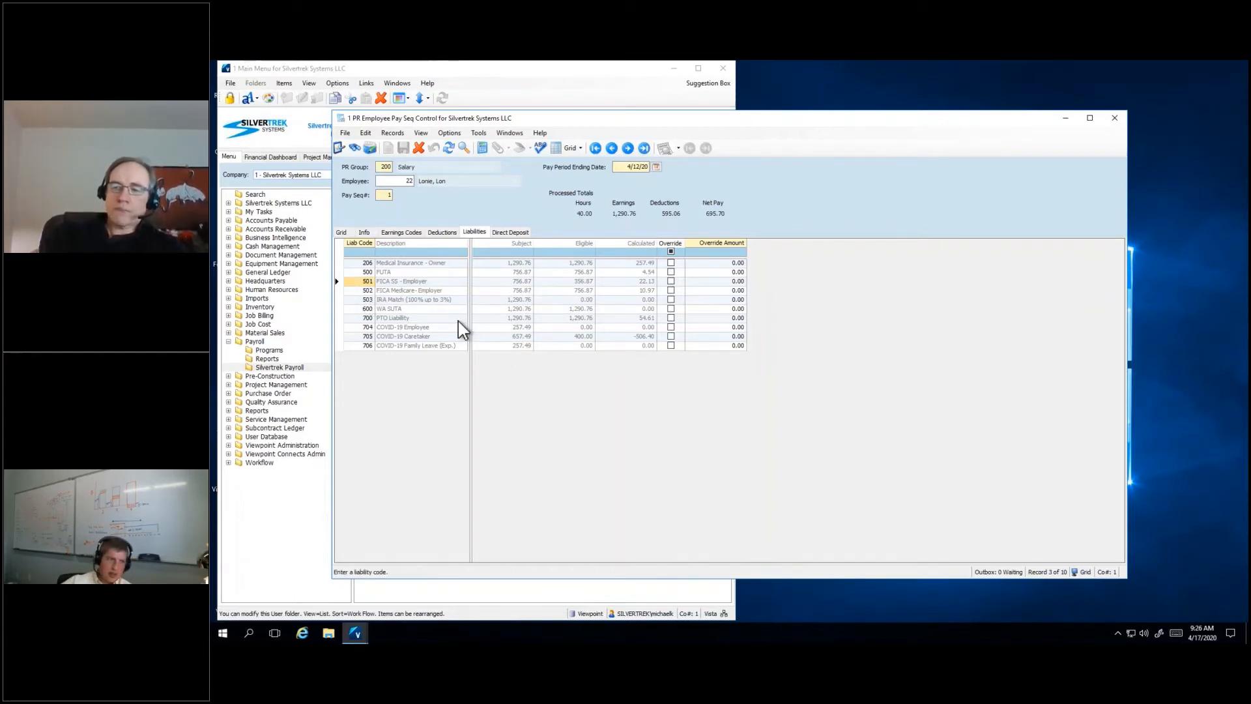
key("F3")
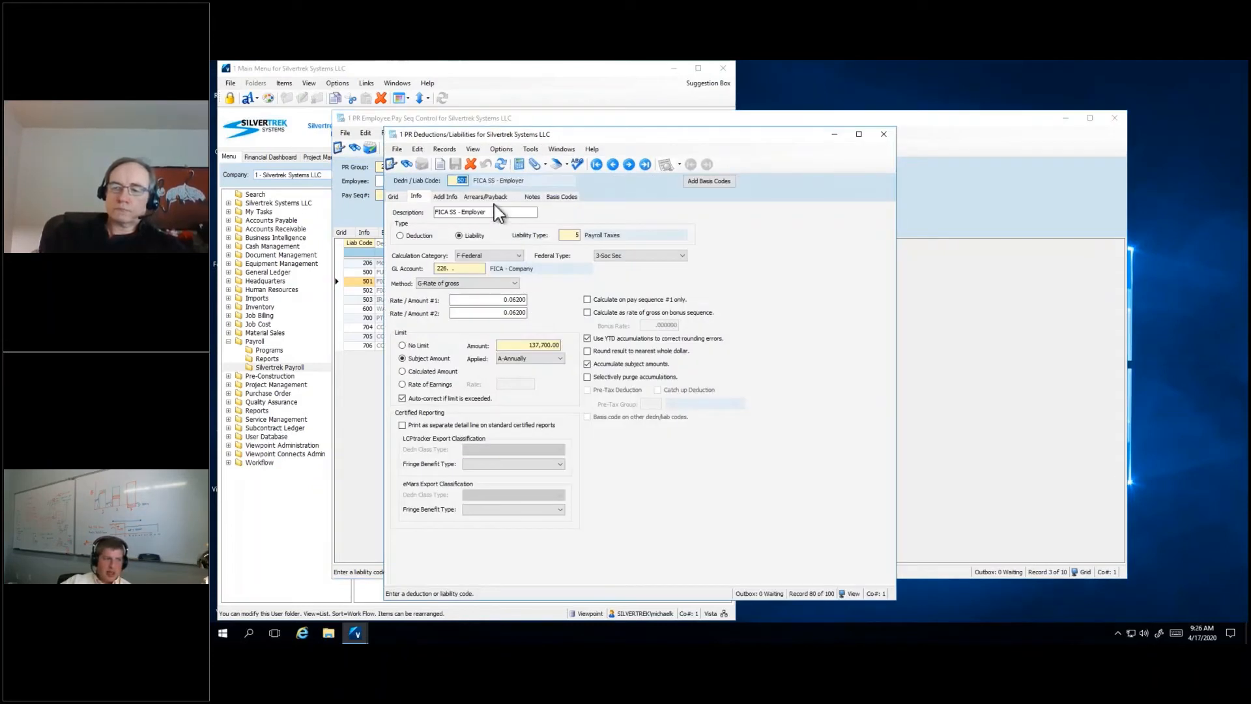
left_click(570, 196)
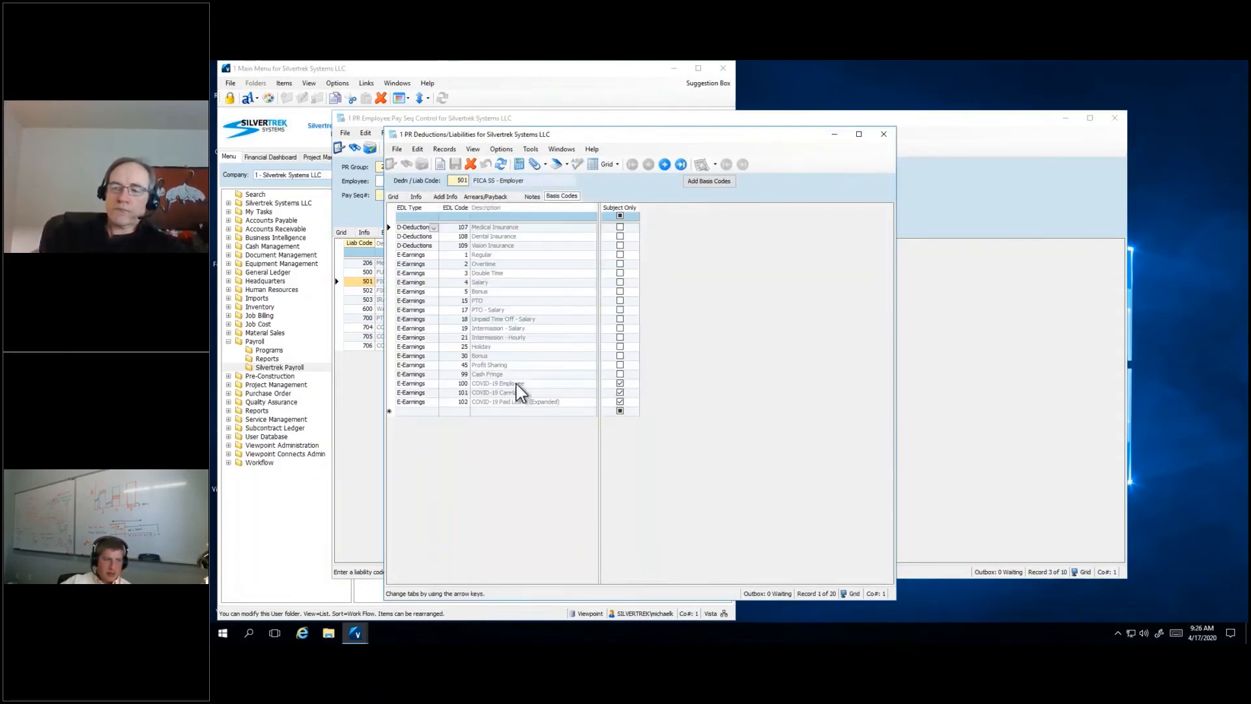
left_click_drag(462, 385, 455, 408)
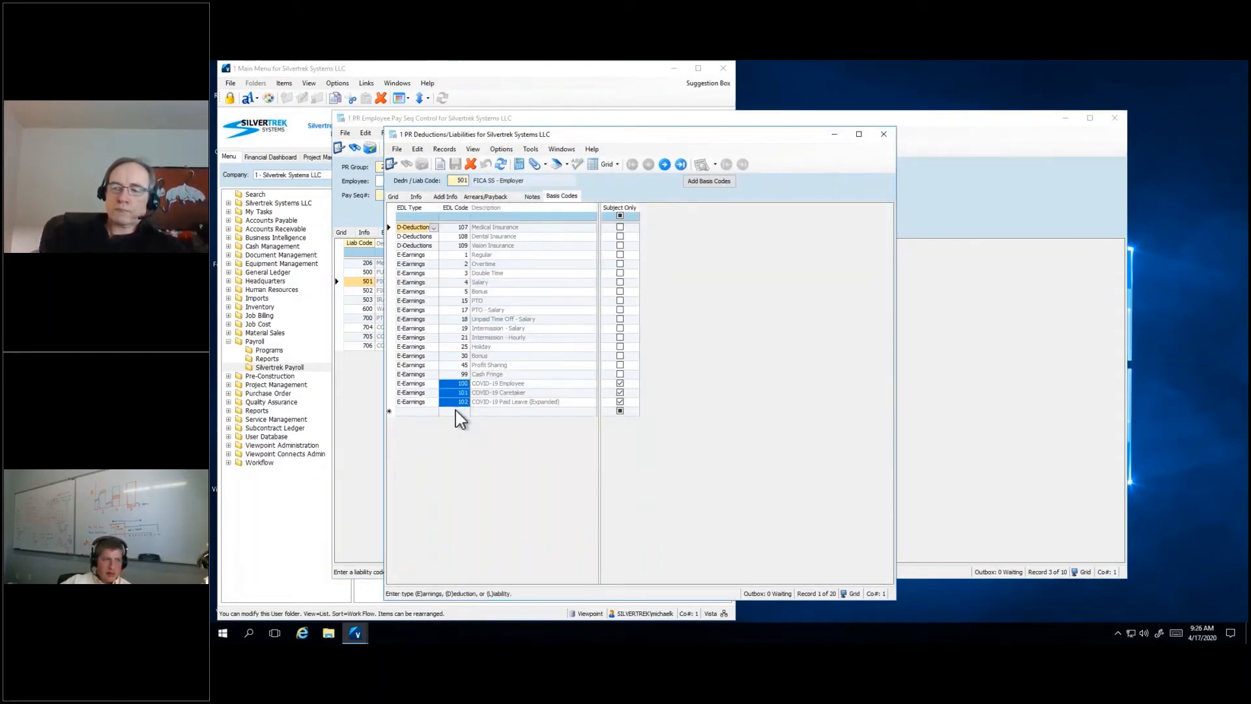
left_click(621, 384)
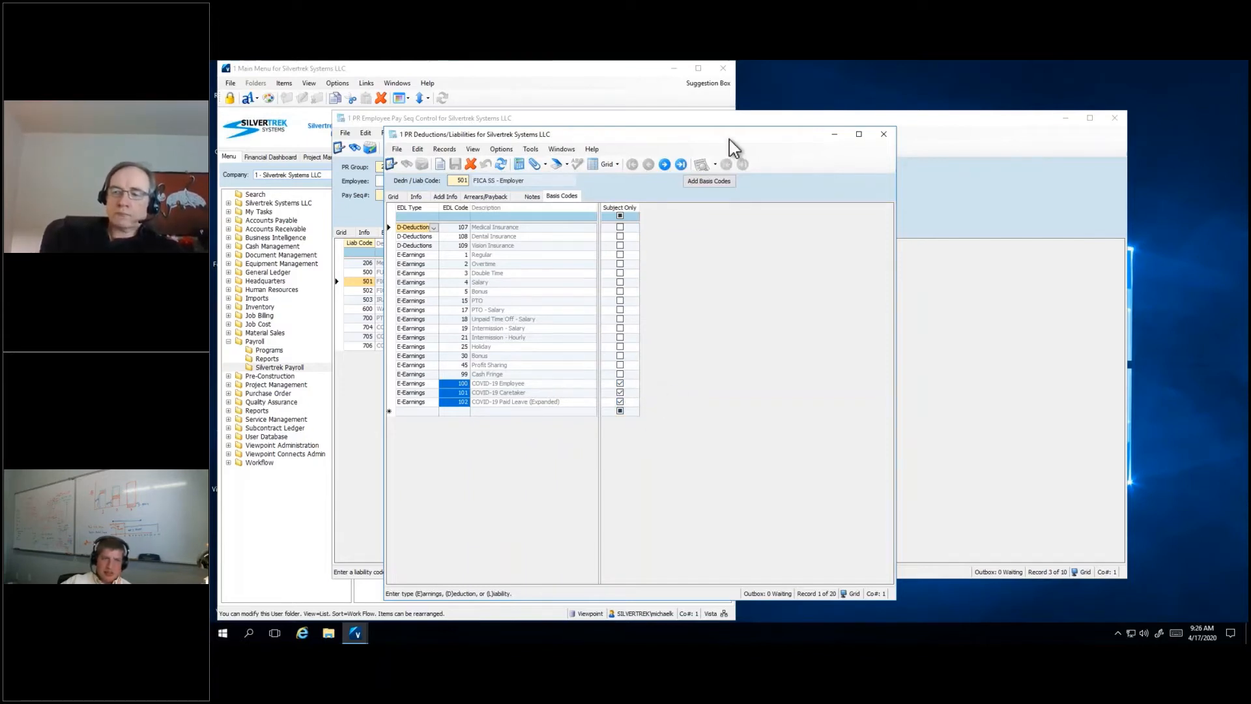
left_click_drag(730, 138, 785, 136)
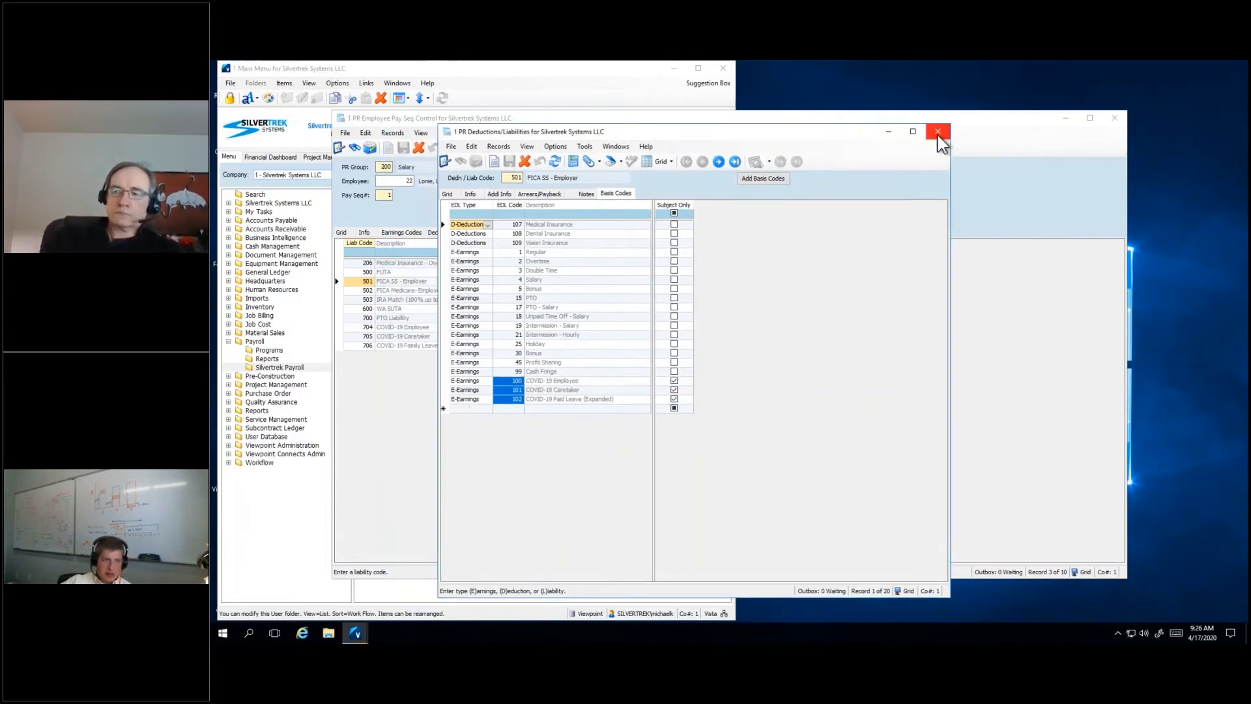
left_click(938, 133)
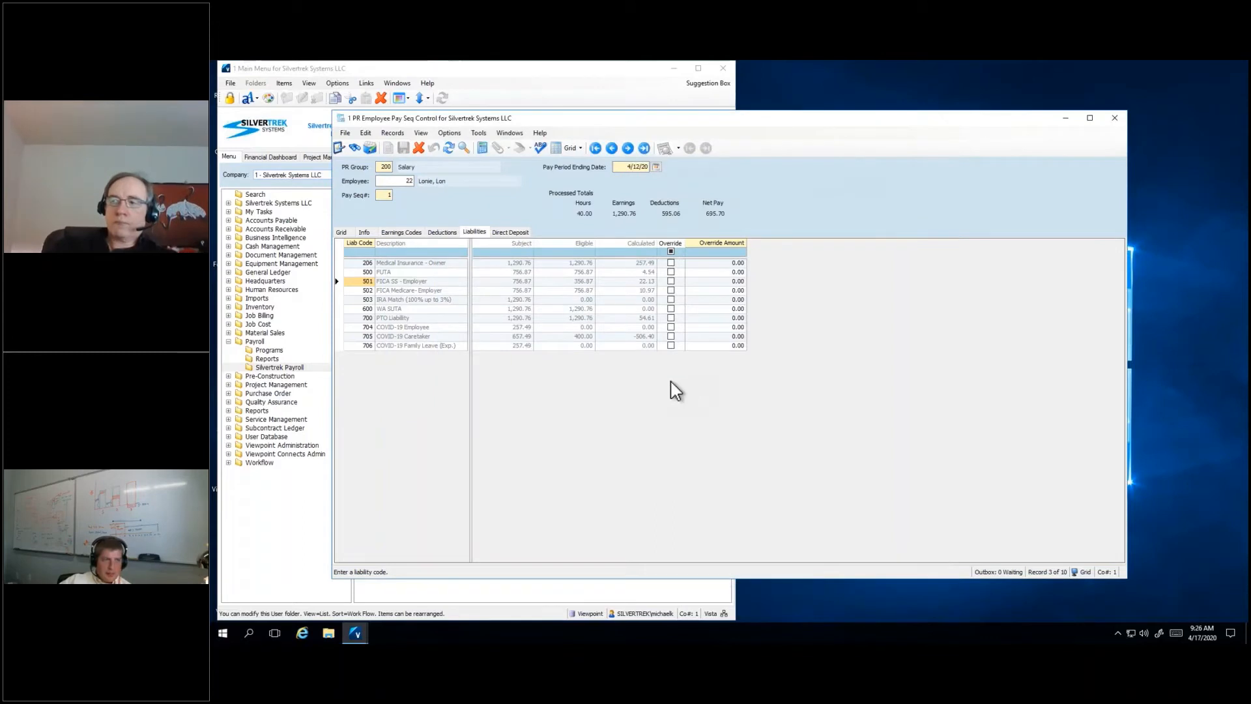
Step: Compare the COVID-19 Caretaker liability's eligible amount with the employee's COVID-19 Caretaker earnings amount
left_click(563, 337)
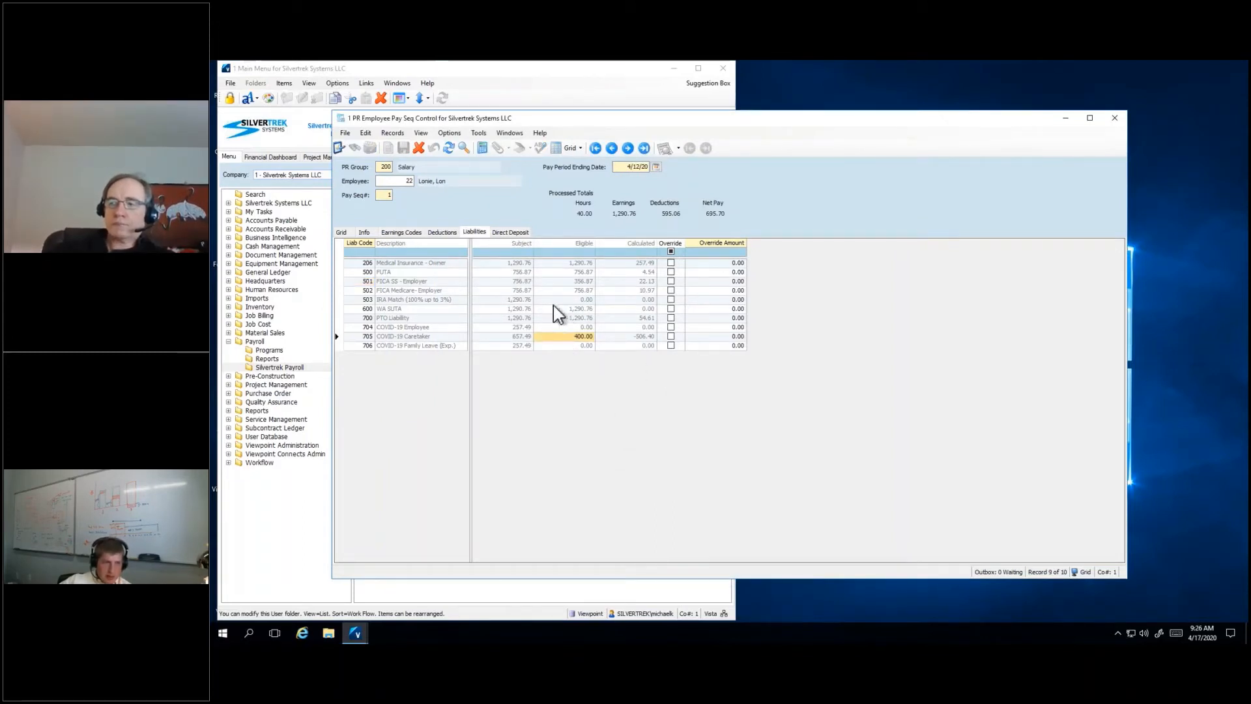
left_click(408, 234)
left_click(574, 272)
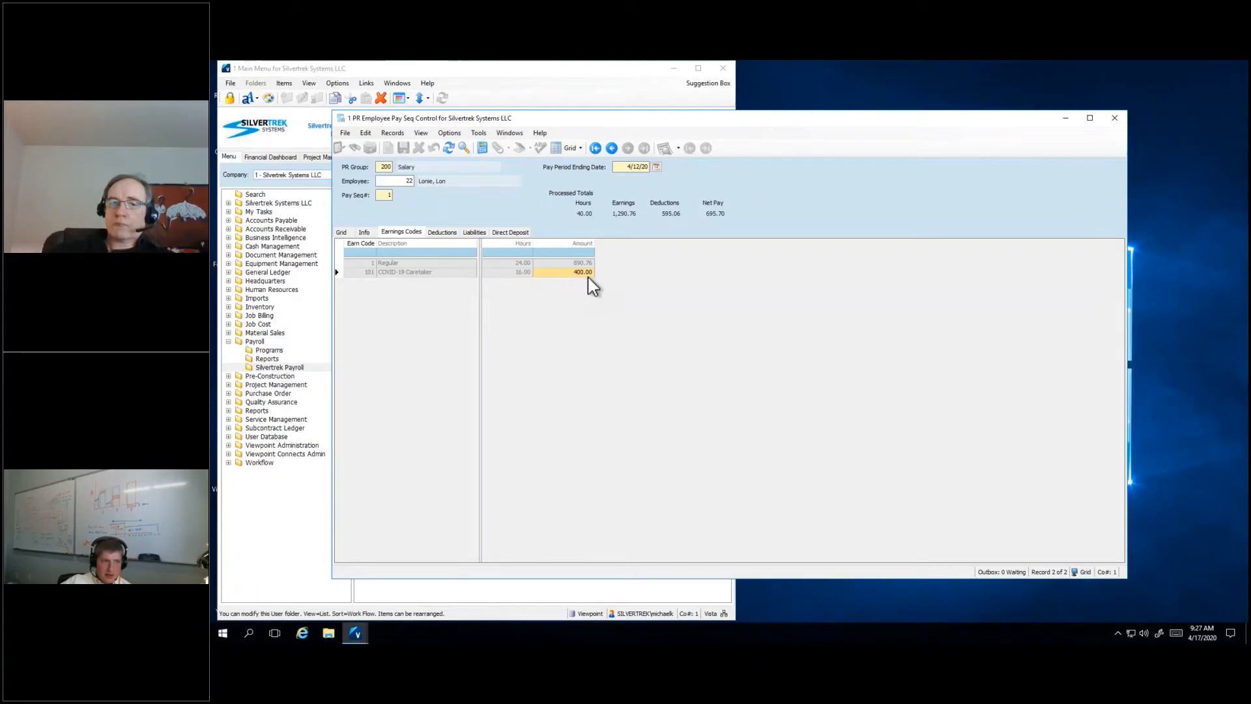
Step: Examine the calculated liability amounts for COVID-19 Caretaker, Medical Insurance - Owner, FICA SS - Employer and FICA Medicare - Employer
left_click(474, 233)
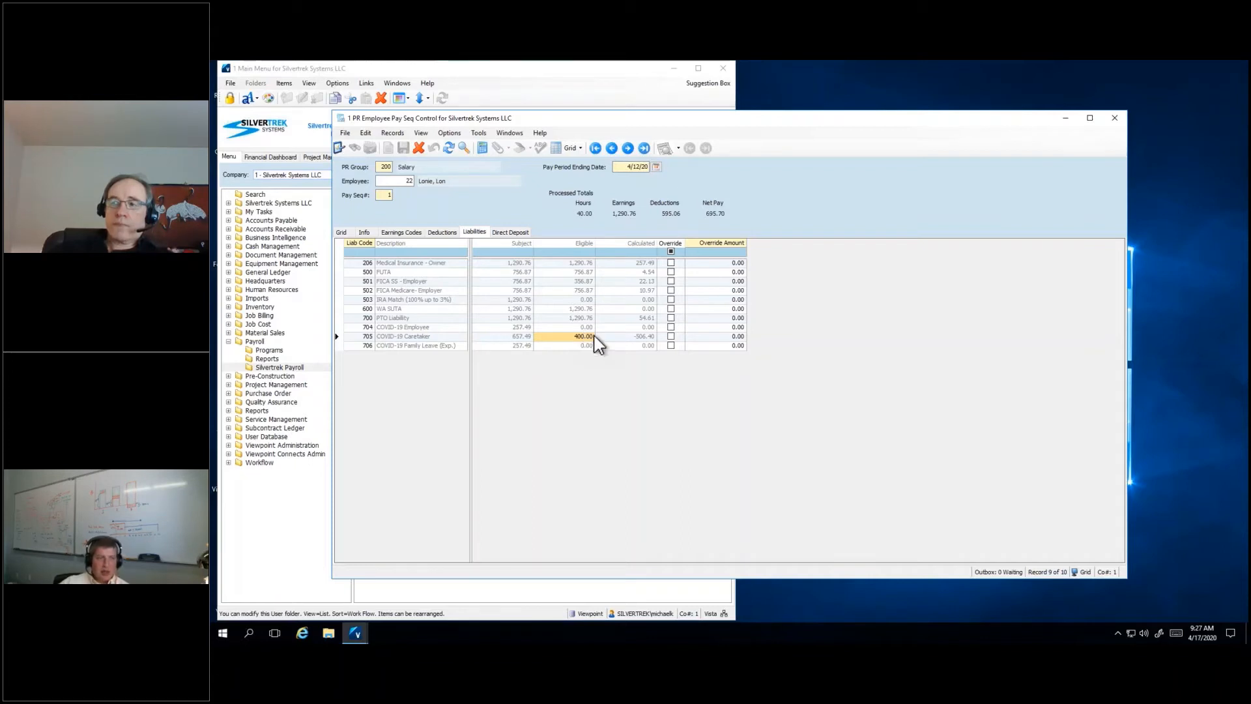
left_click(616, 336)
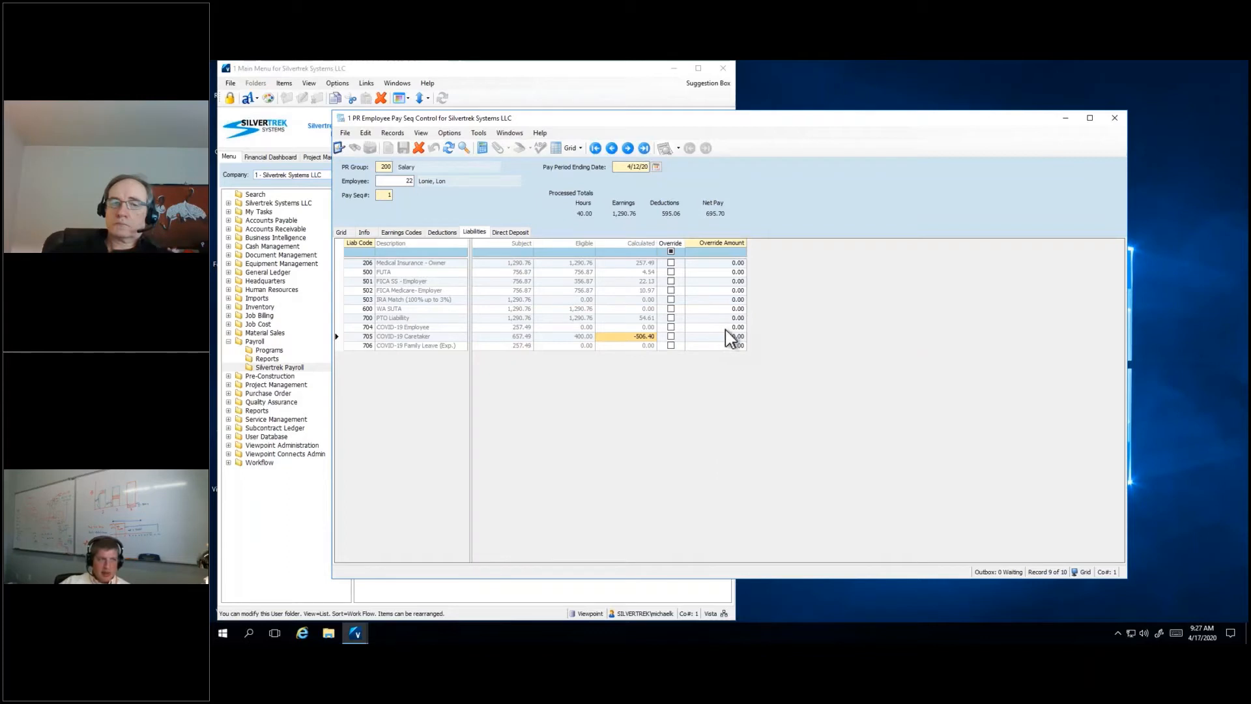
left_click(645, 264)
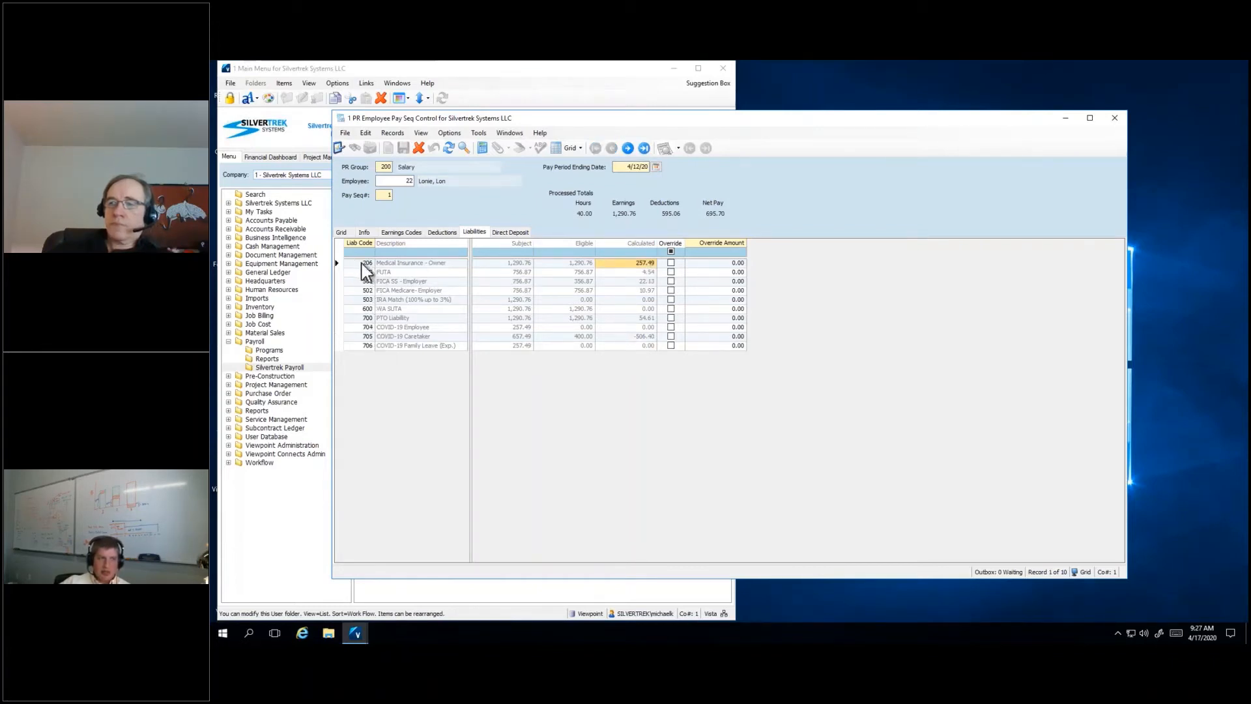
left_click(622, 283)
key("Down")
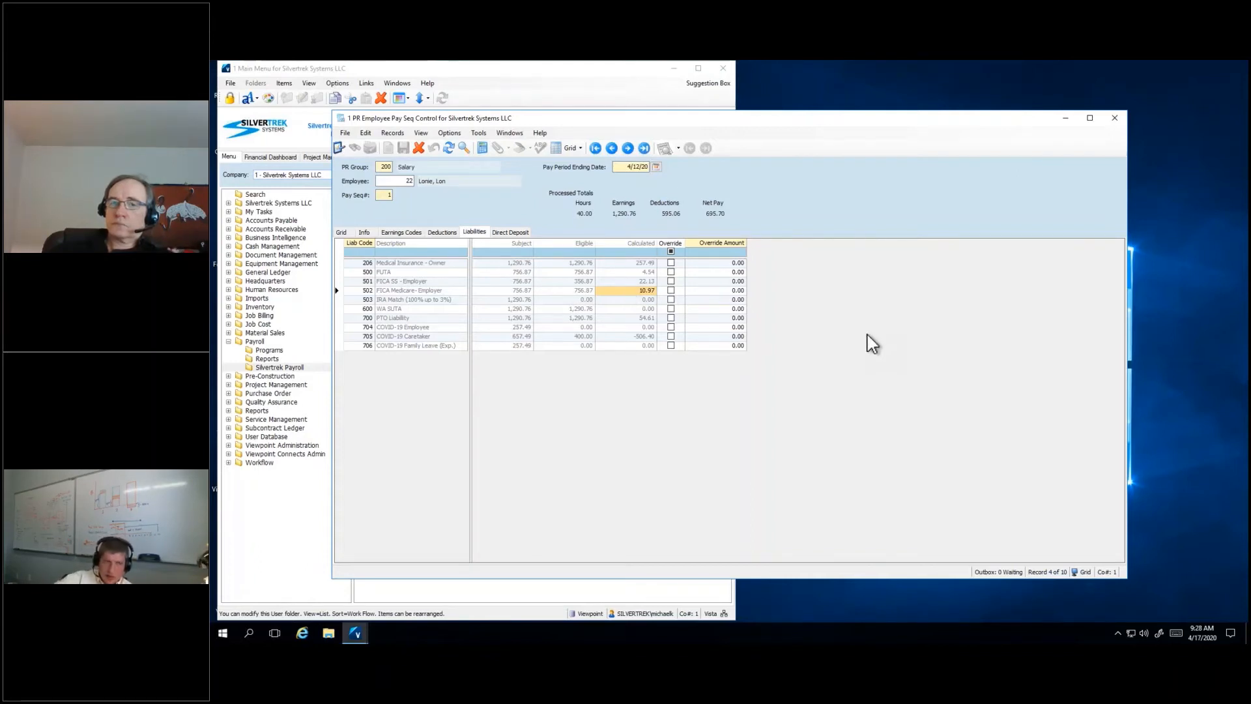
Step: Open Calculator and review the COVID-19 Caretaker eligible amount alongside the calculated Medical Insurance - Owner and FICA Medicare - Employer amounts
key("XF86Calculator")
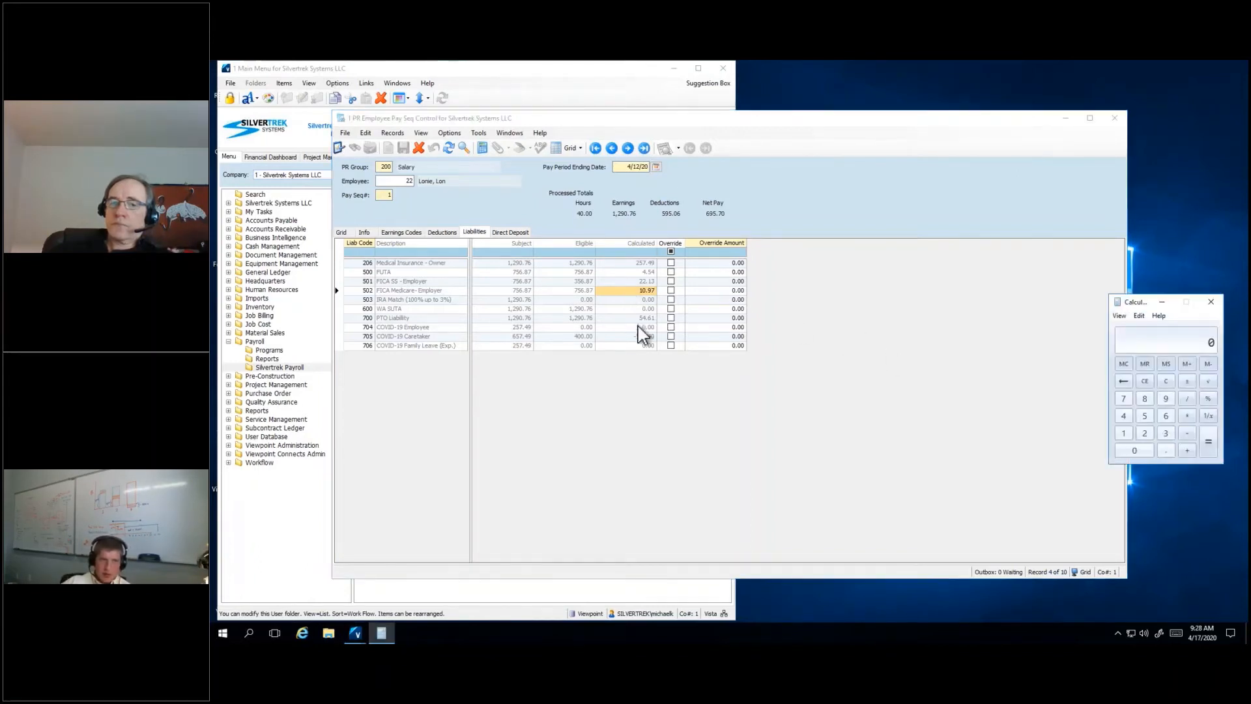
left_click(585, 336)
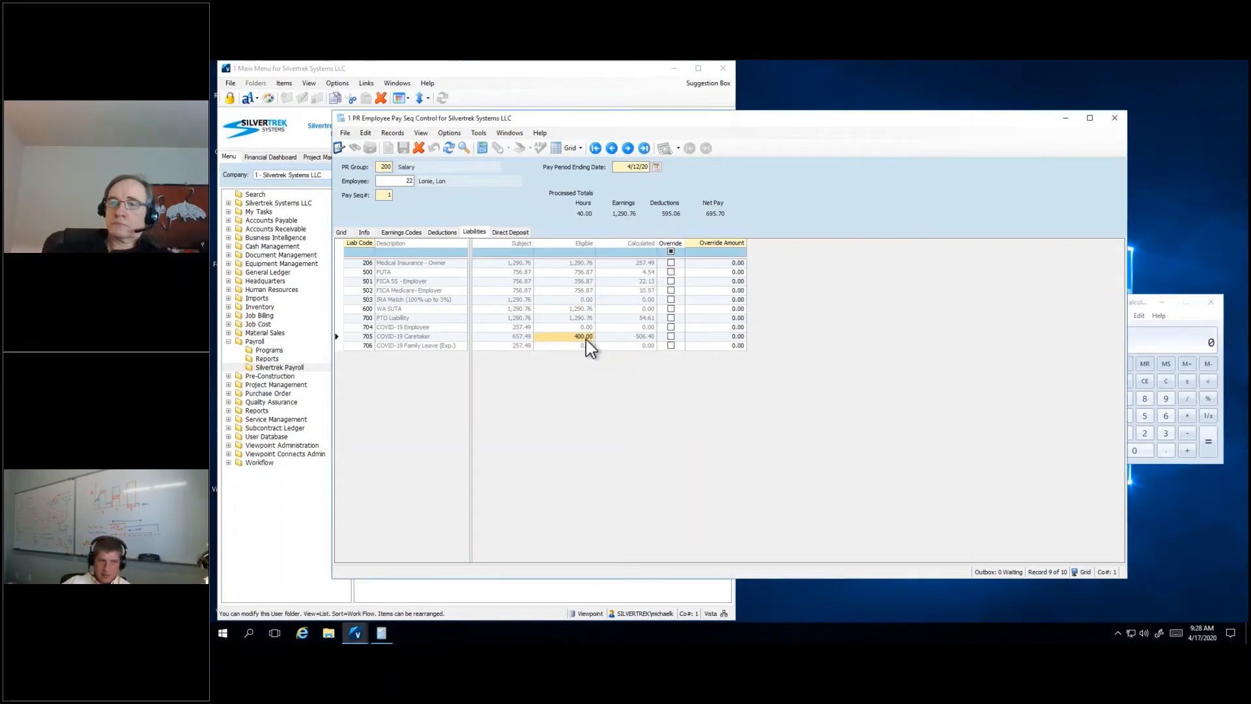
left_click(647, 291)
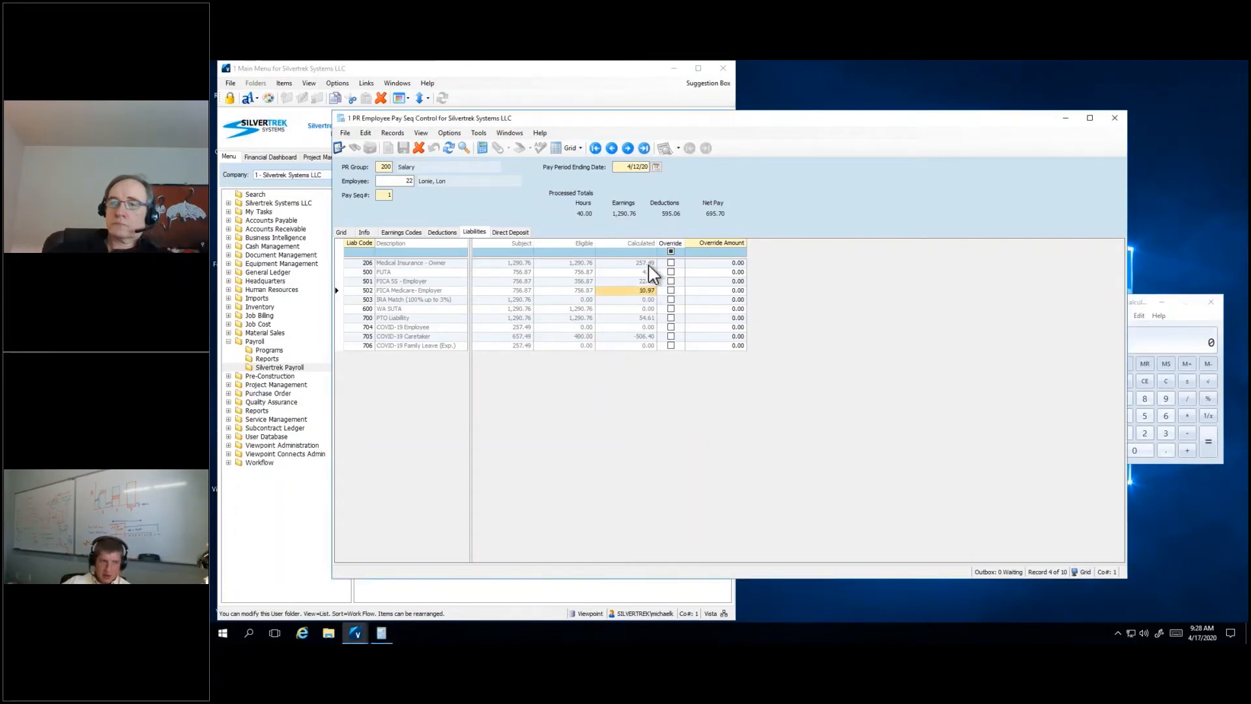
left_click(649, 264)
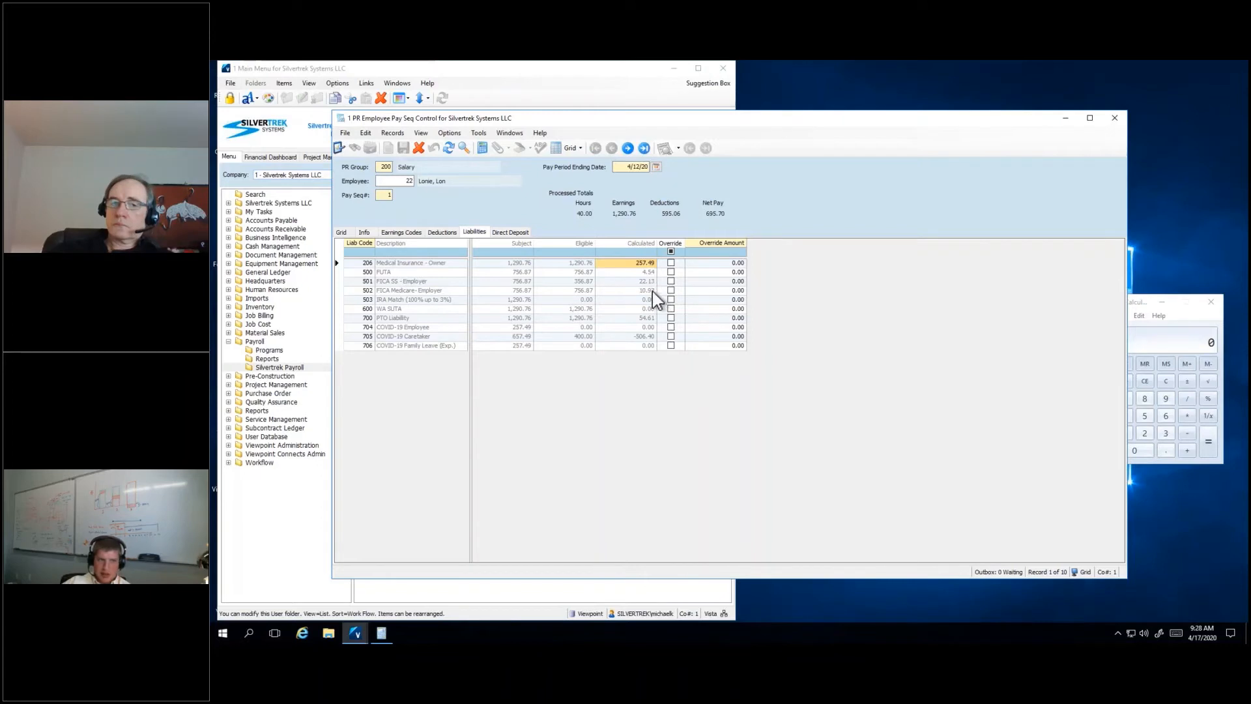
left_click(653, 291)
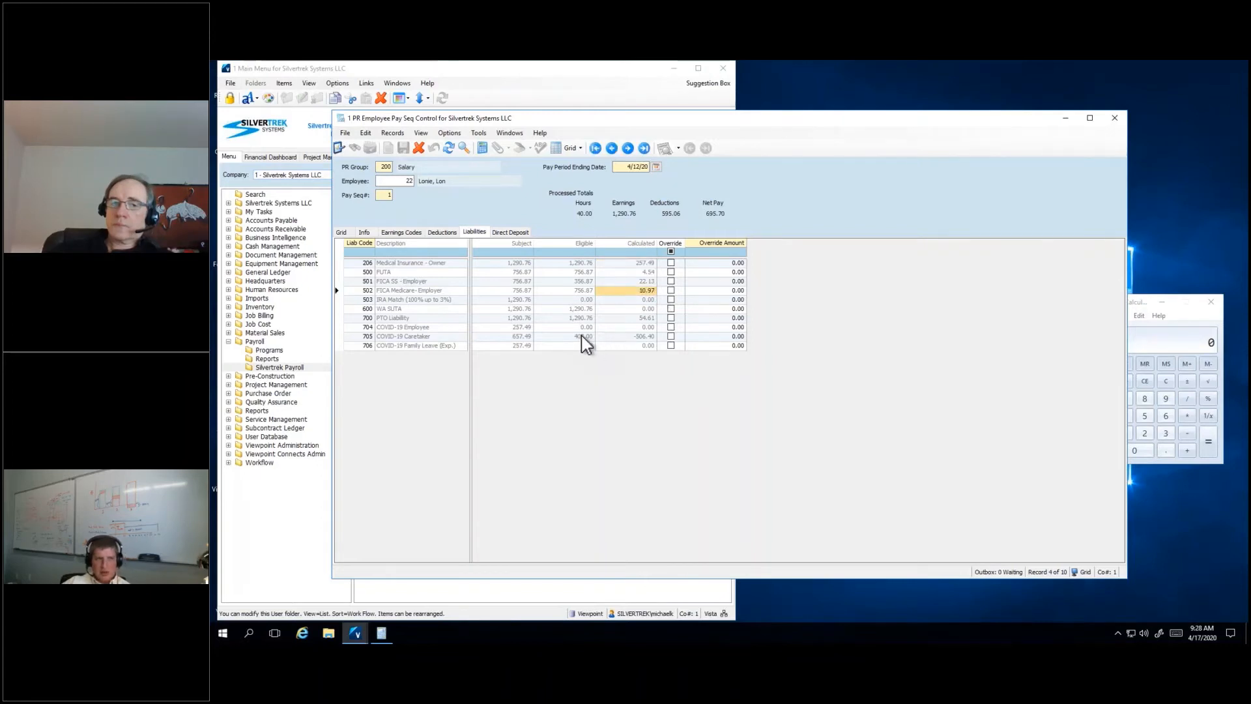
left_click(581, 336)
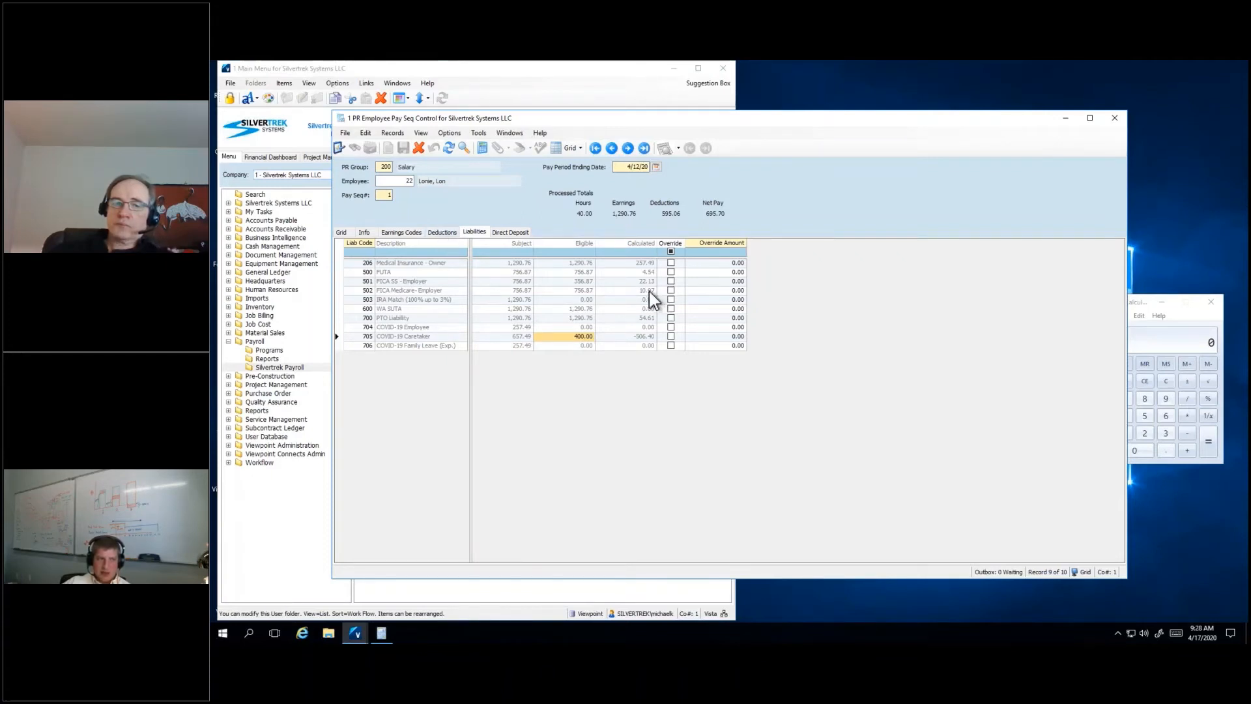
Step: Enter the Medical Insurance - Owner amount of 257.49 in Calculator, then open a second Calculator beside it
left_click(1138, 305)
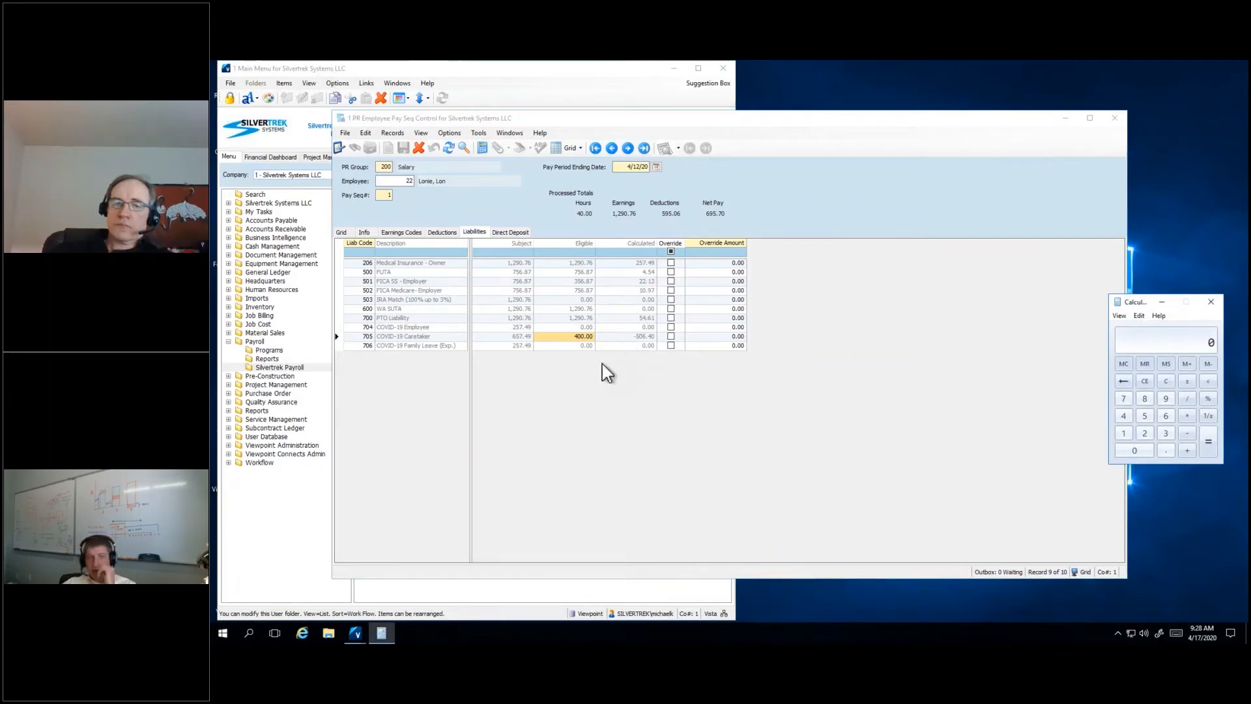
left_click(642, 264)
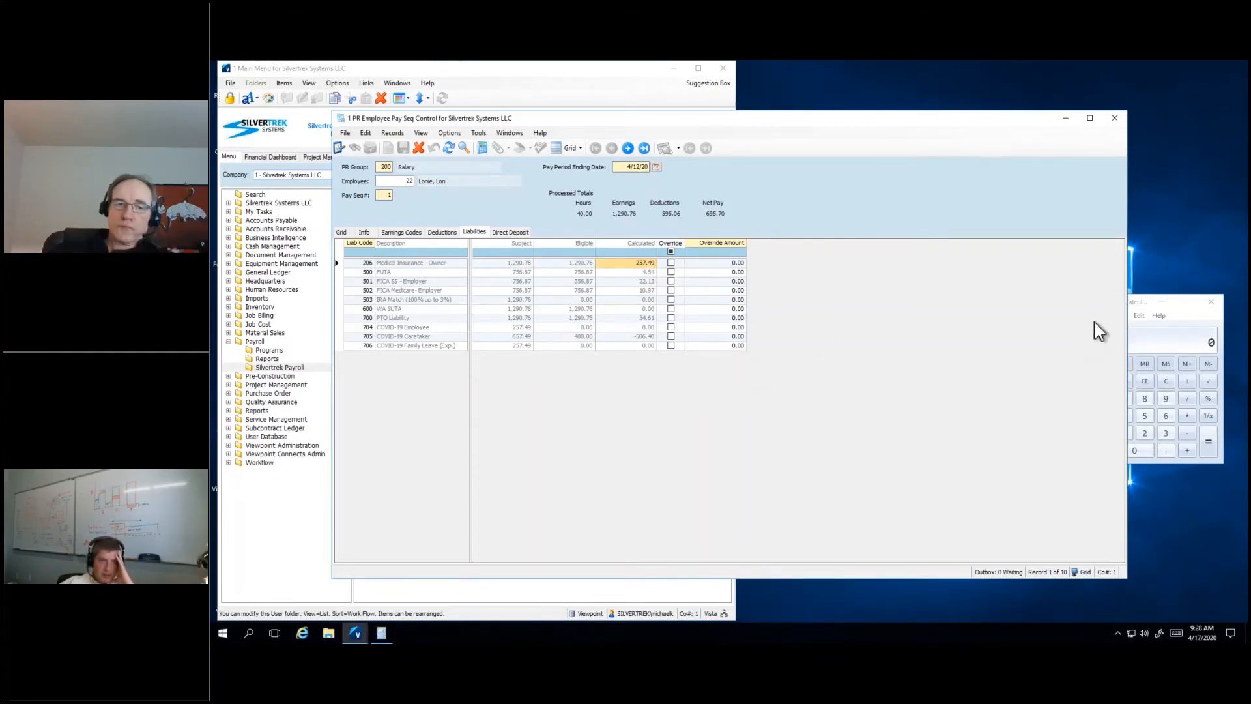
left_click(1180, 317)
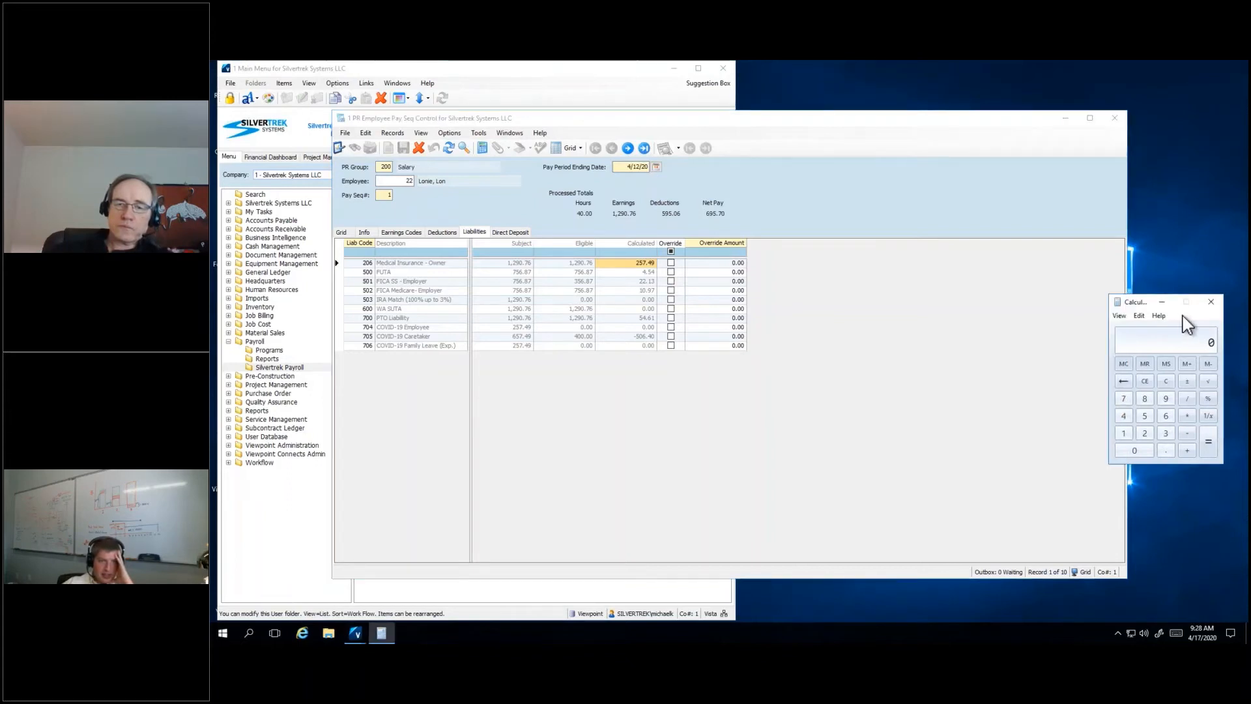
type("257.49")
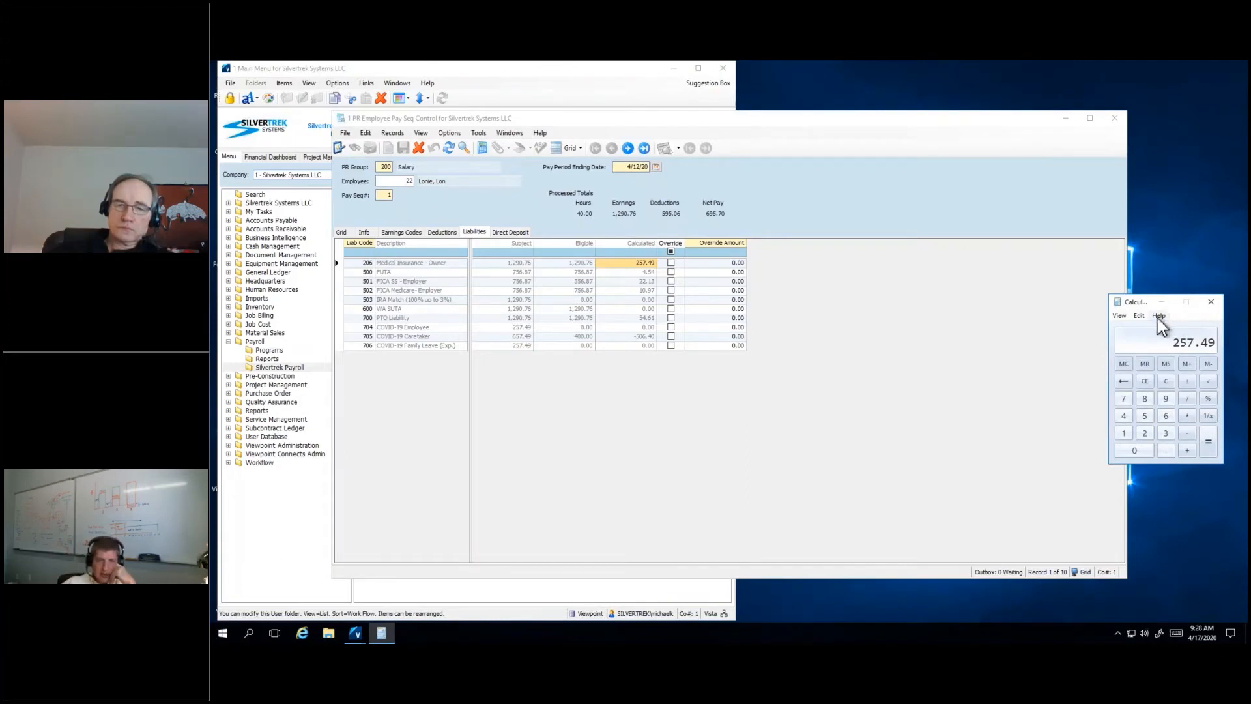
left_click_drag(1139, 302, 1016, 300)
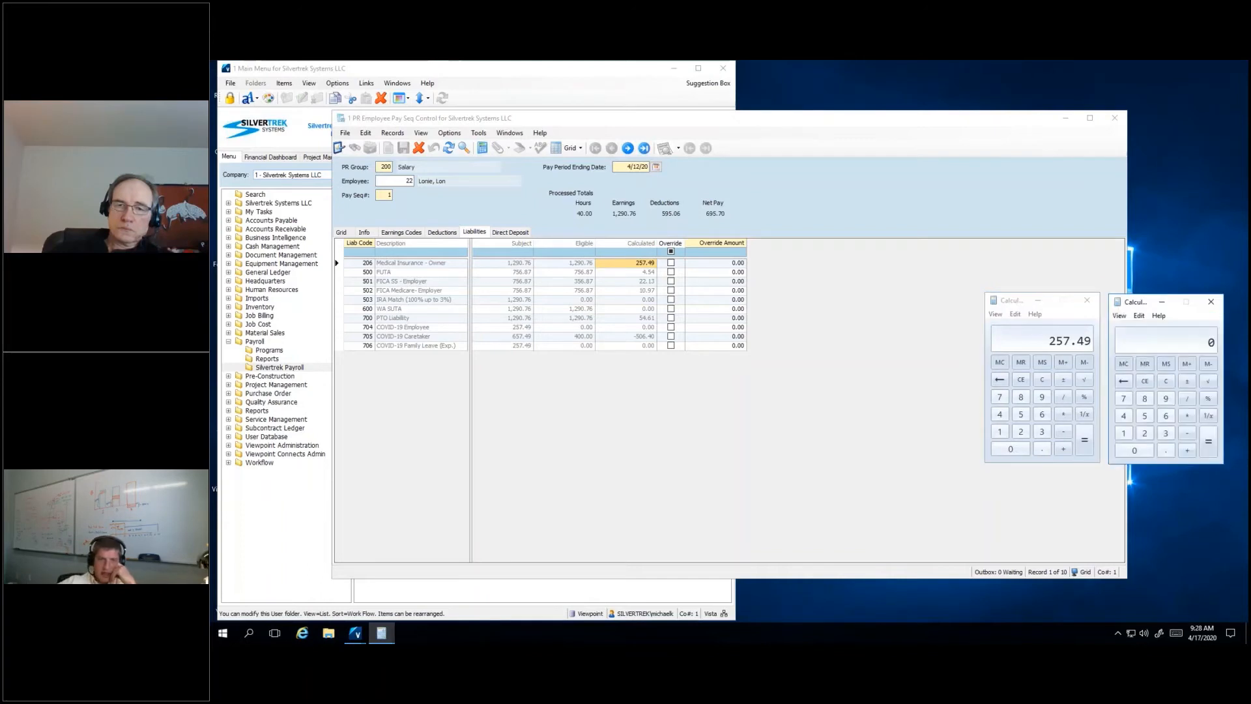
Step: Check the employee's earnings hours and calculate the COVID-19 Caretaker share of total hours as 16/40 in the second Calculator
left_click(398, 233)
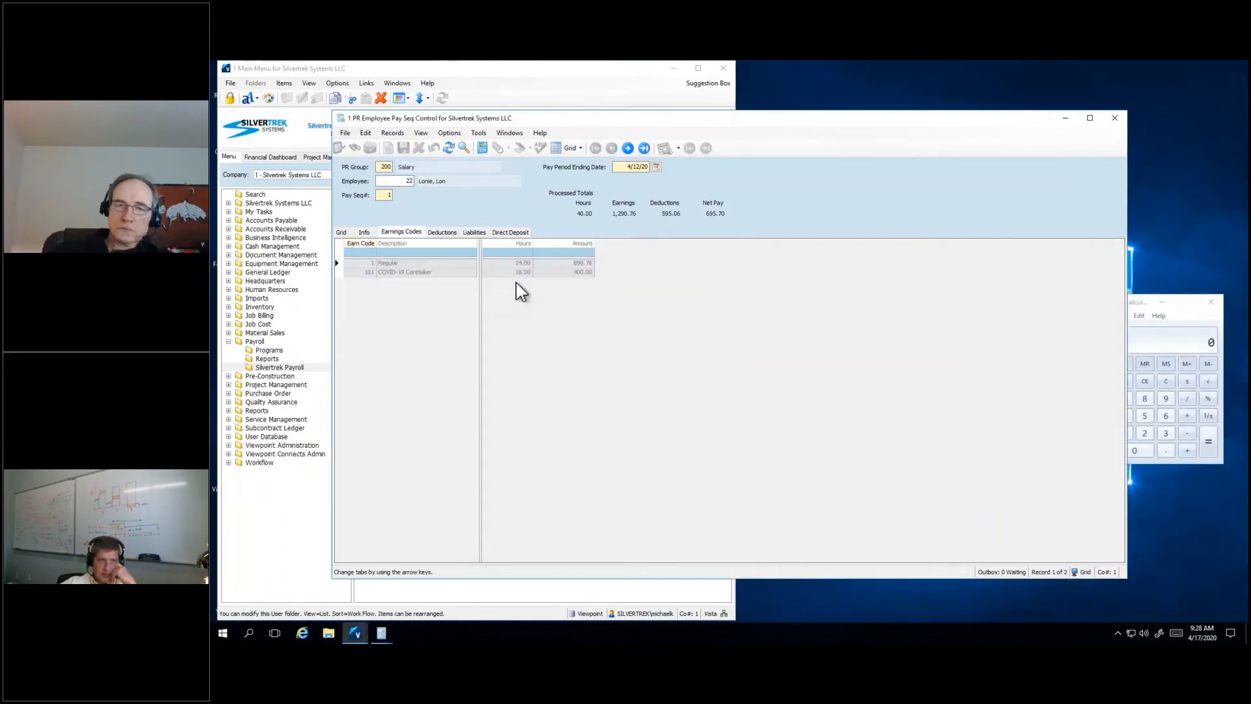
left_click(517, 264)
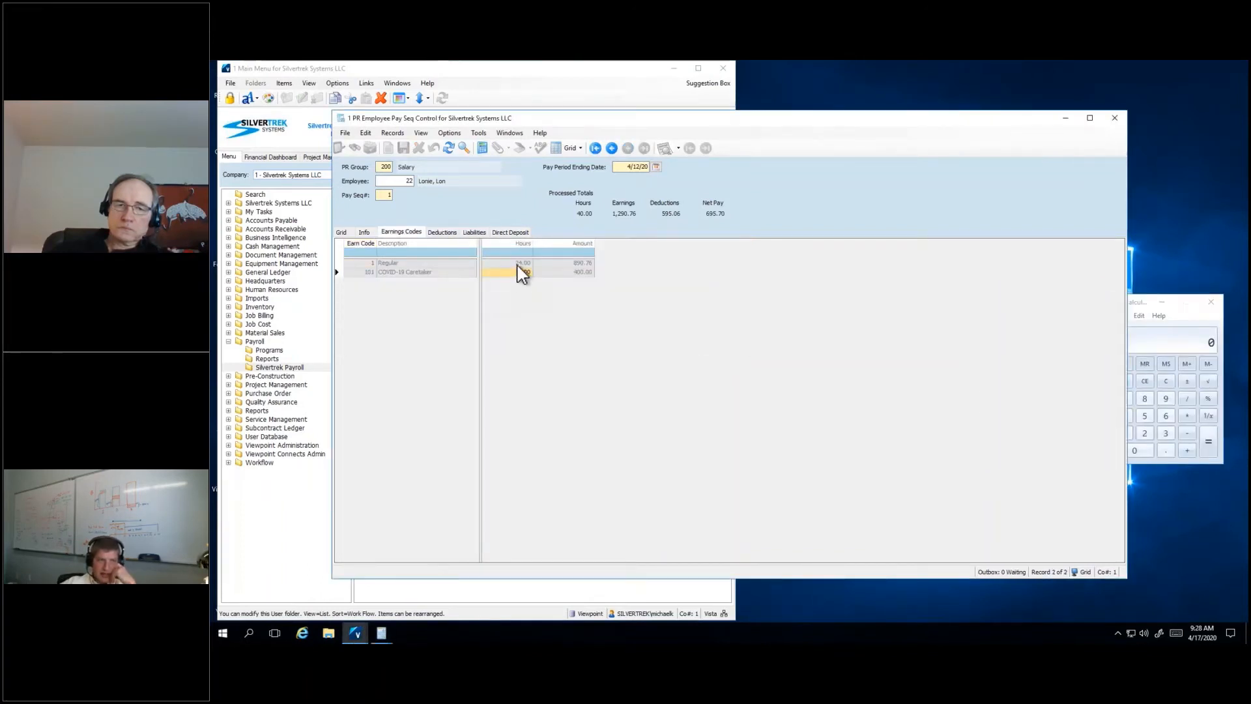
left_click(1145, 303)
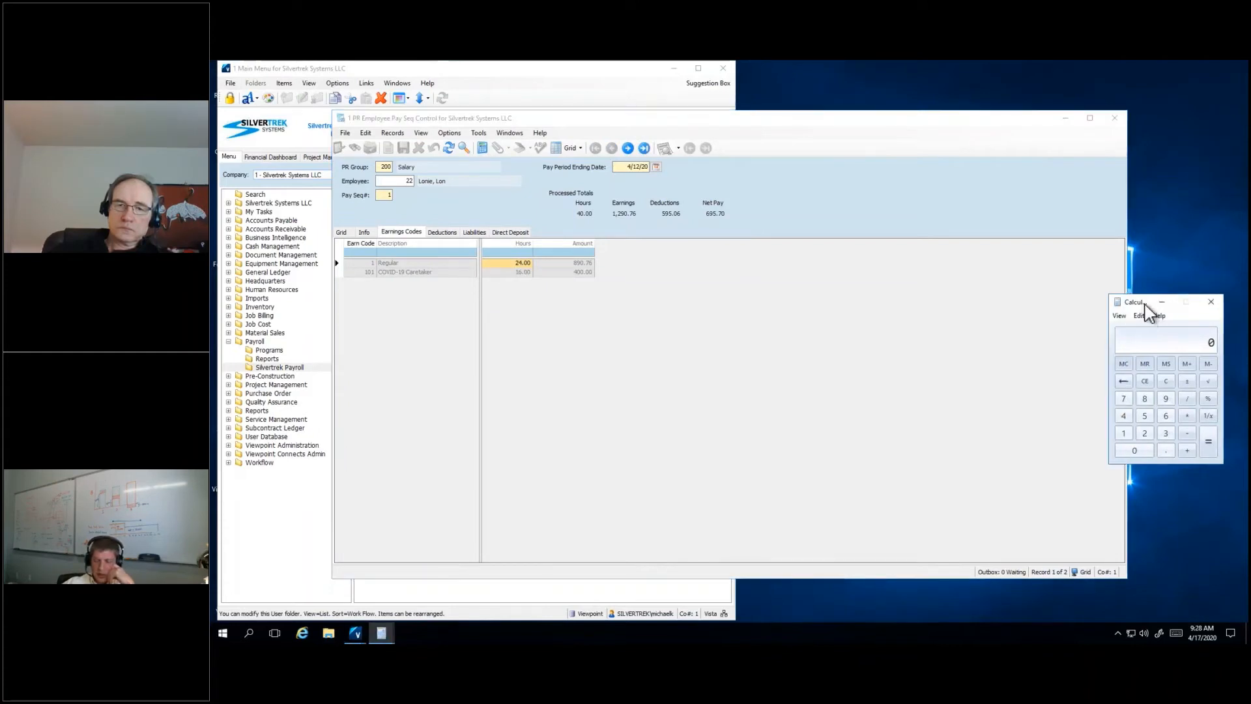
type("16/24")
key("Return")
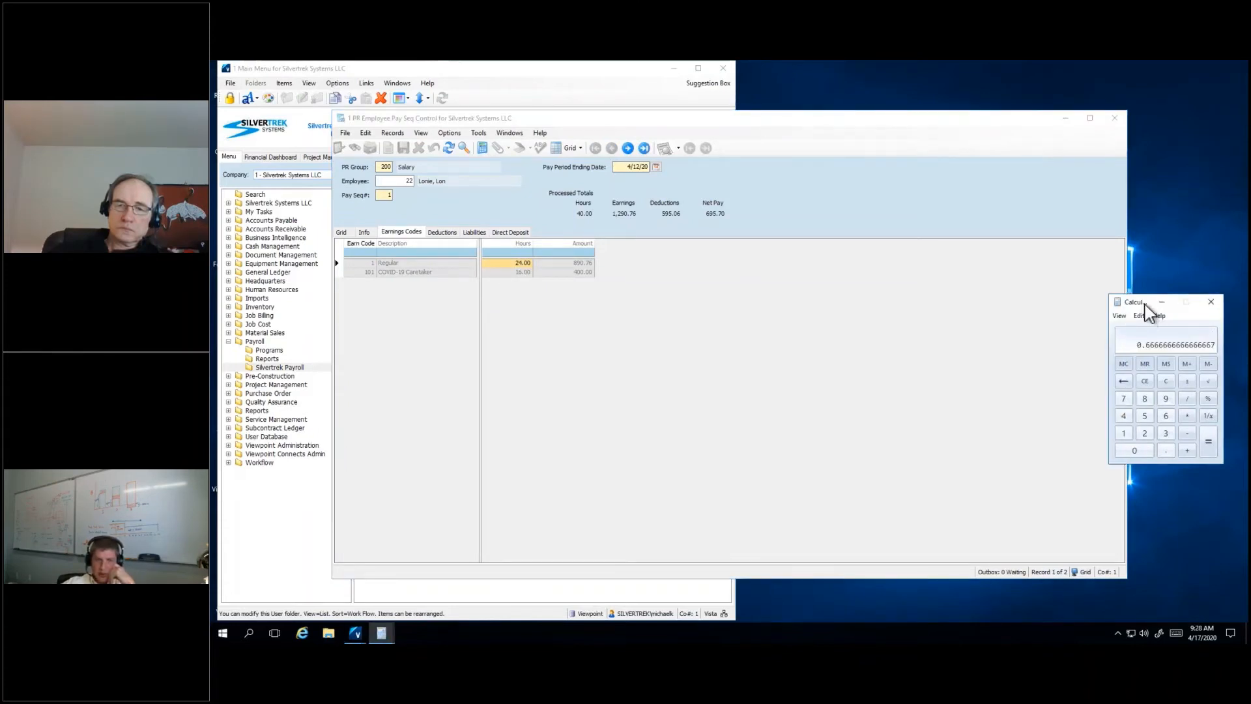
type("16/40")
key("Return")
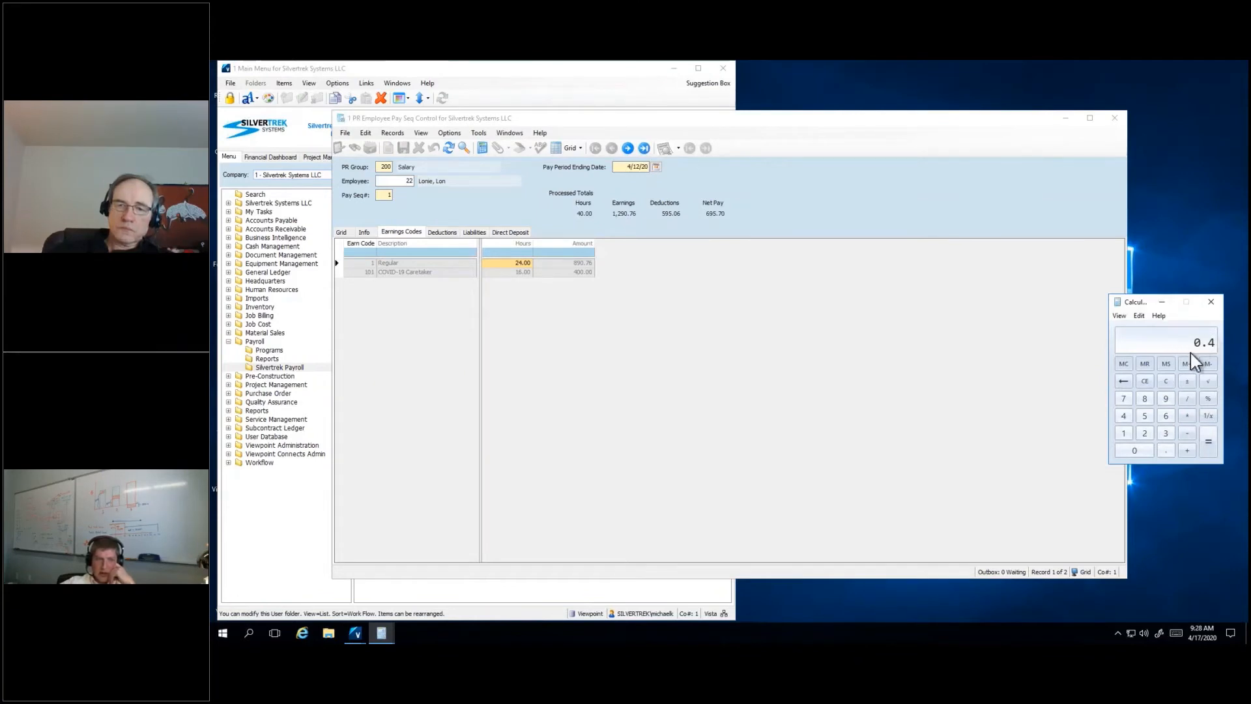
Step: Return to the liabilities and multiply the 257.49 medical insurance amount by 0.4 in the first Calculator
left_click(482, 231)
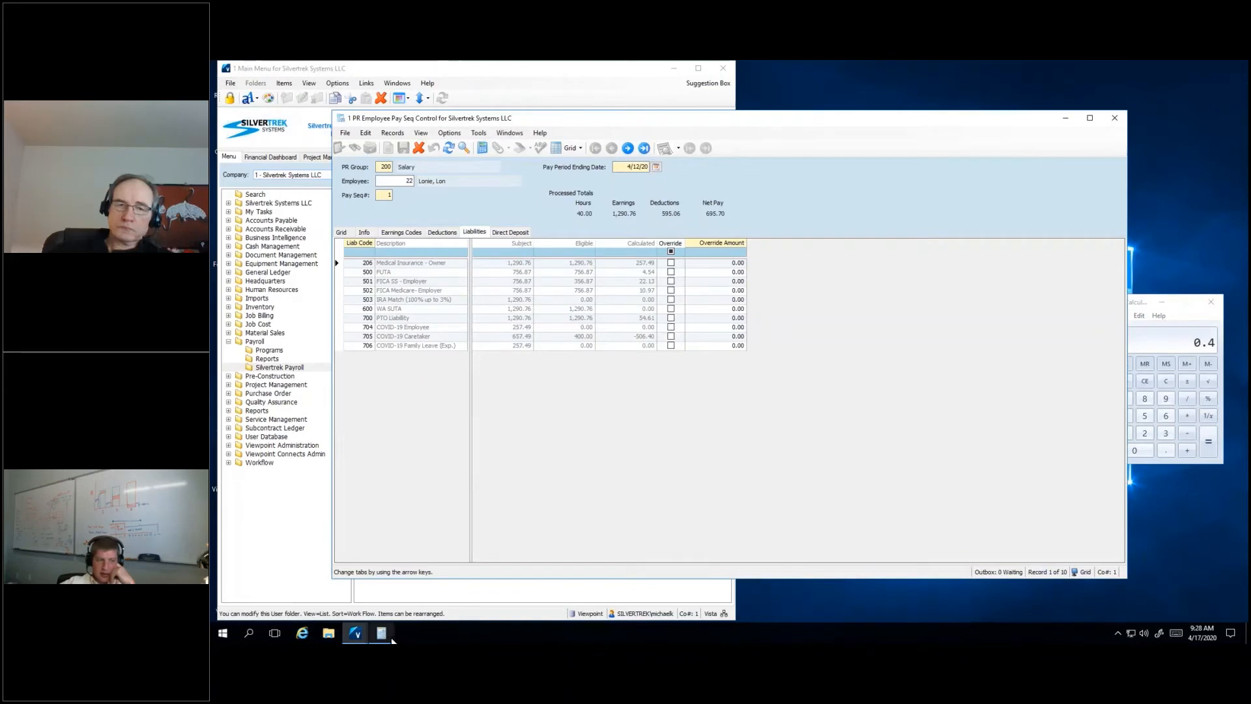
mouse_move(381, 633)
left_click(368, 589)
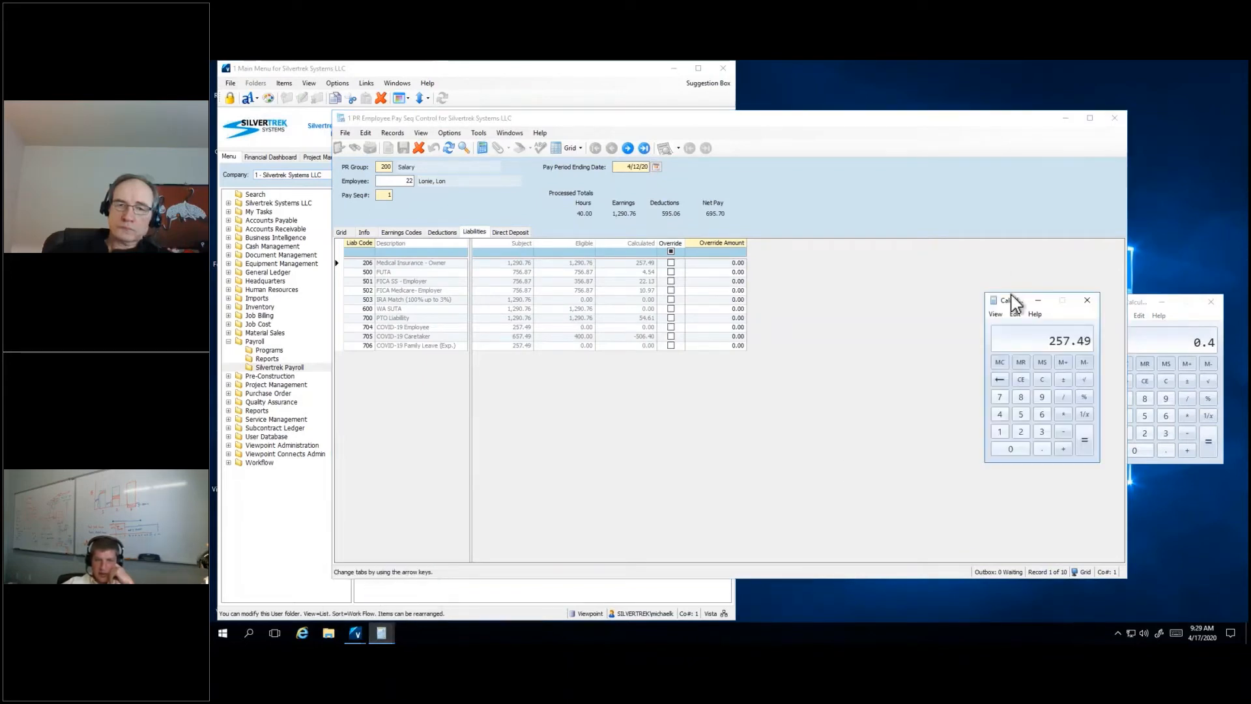
type("*.4")
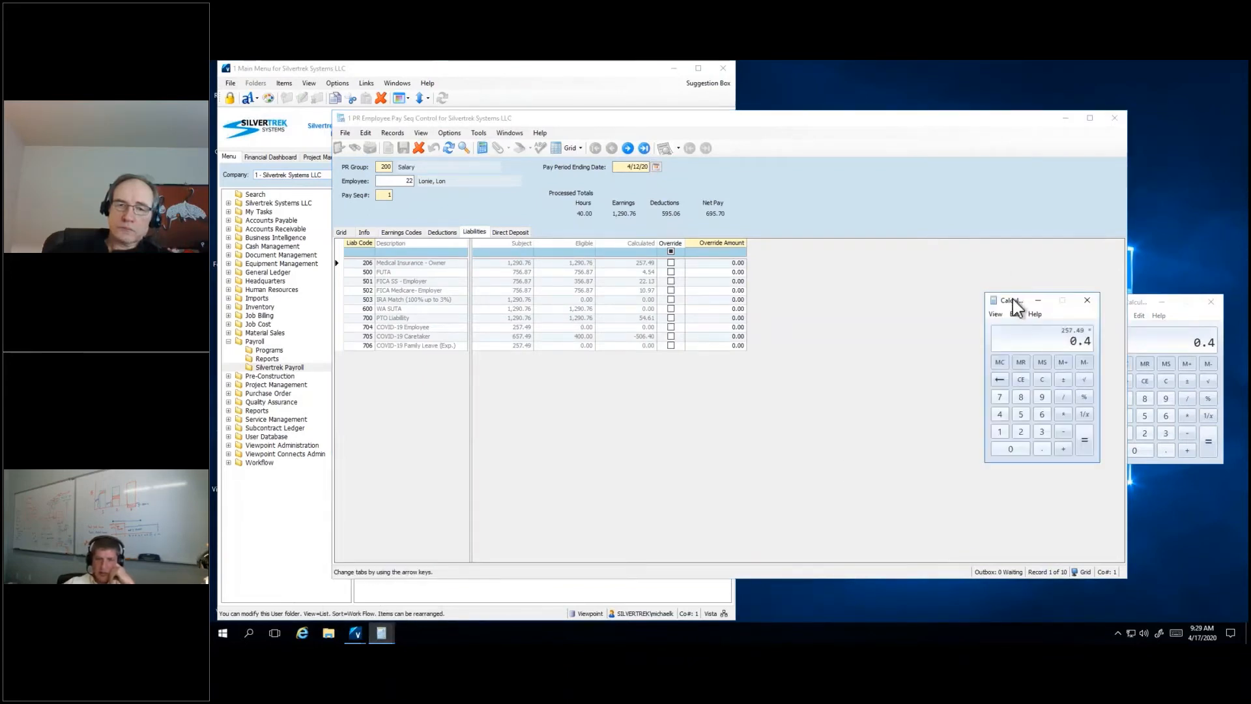
key("Return")
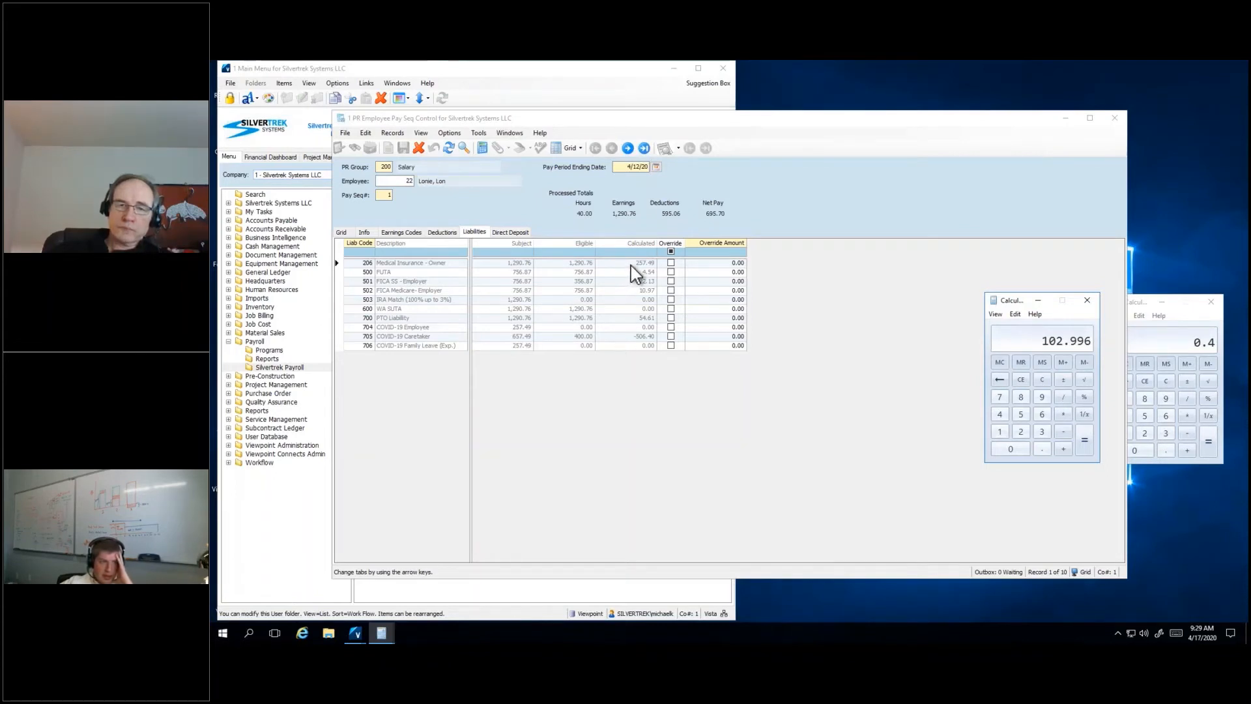
Step: Place the two Calculator windows one above the other and multiply the FICA Medicare - Employer amount of 10.97 by 0.4
left_click_drag(1015, 305, 1141, 451)
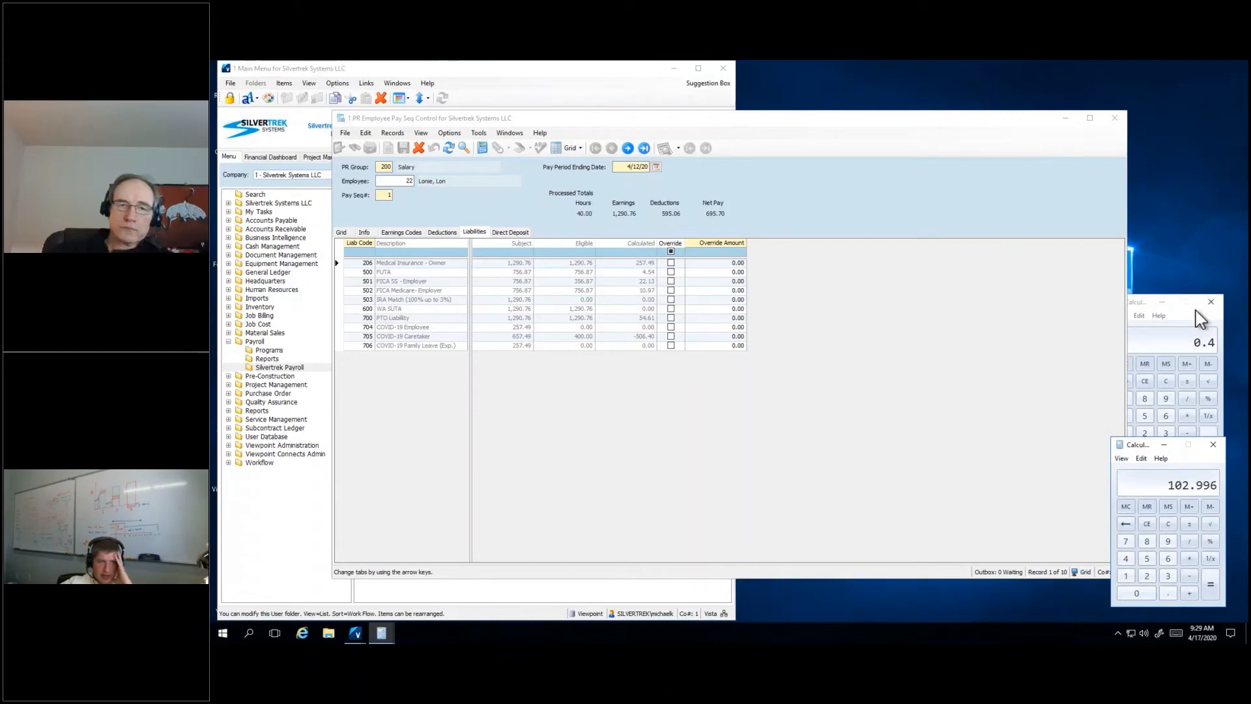
left_click(1136, 304)
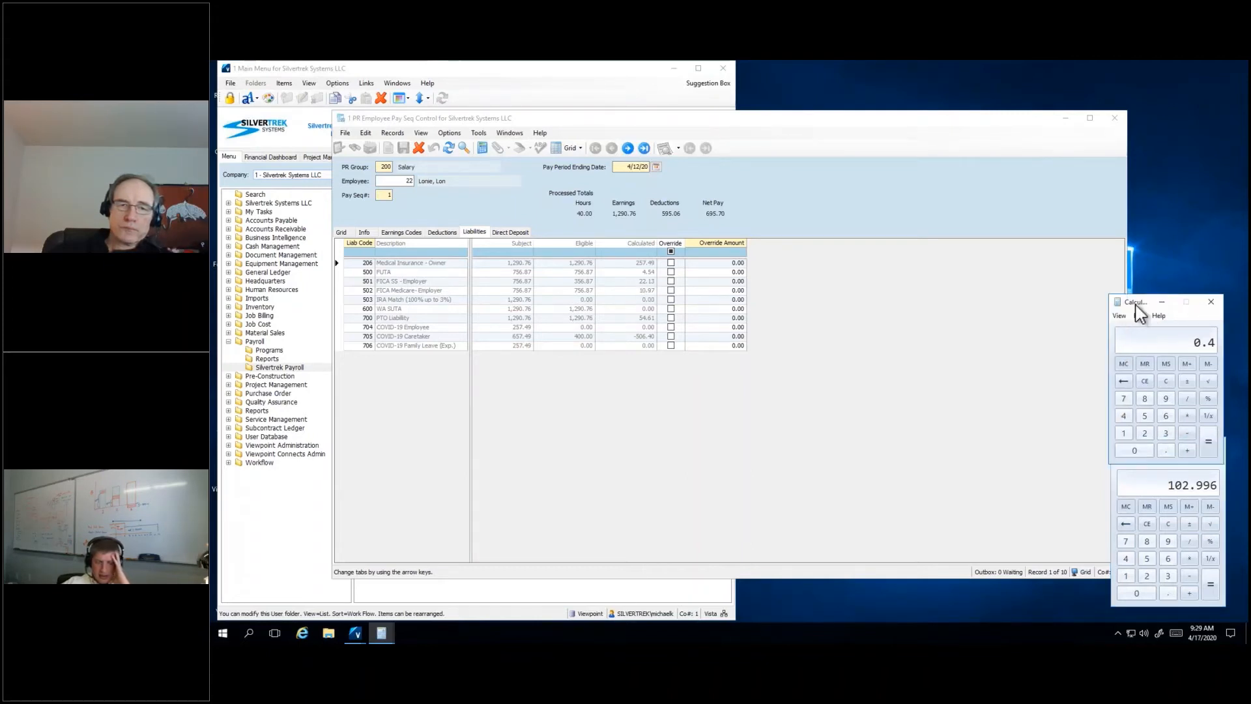
key("Escape")
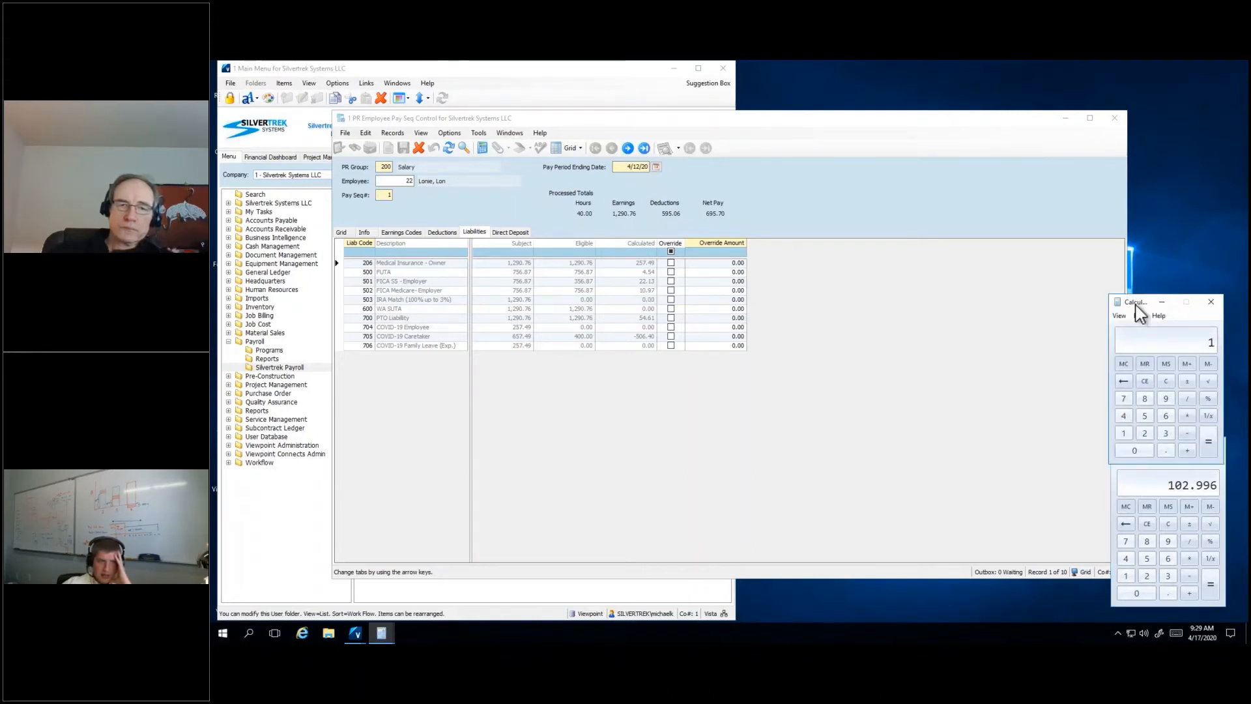
type("10.97")
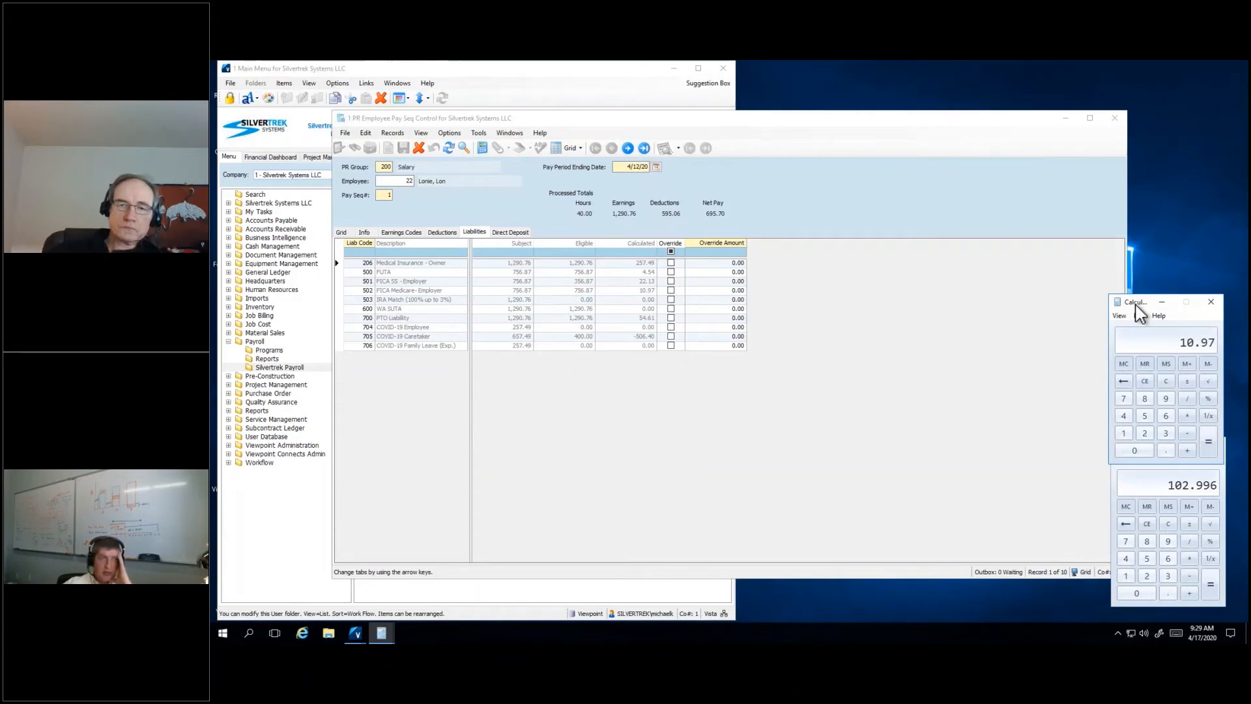
key("asterisk")
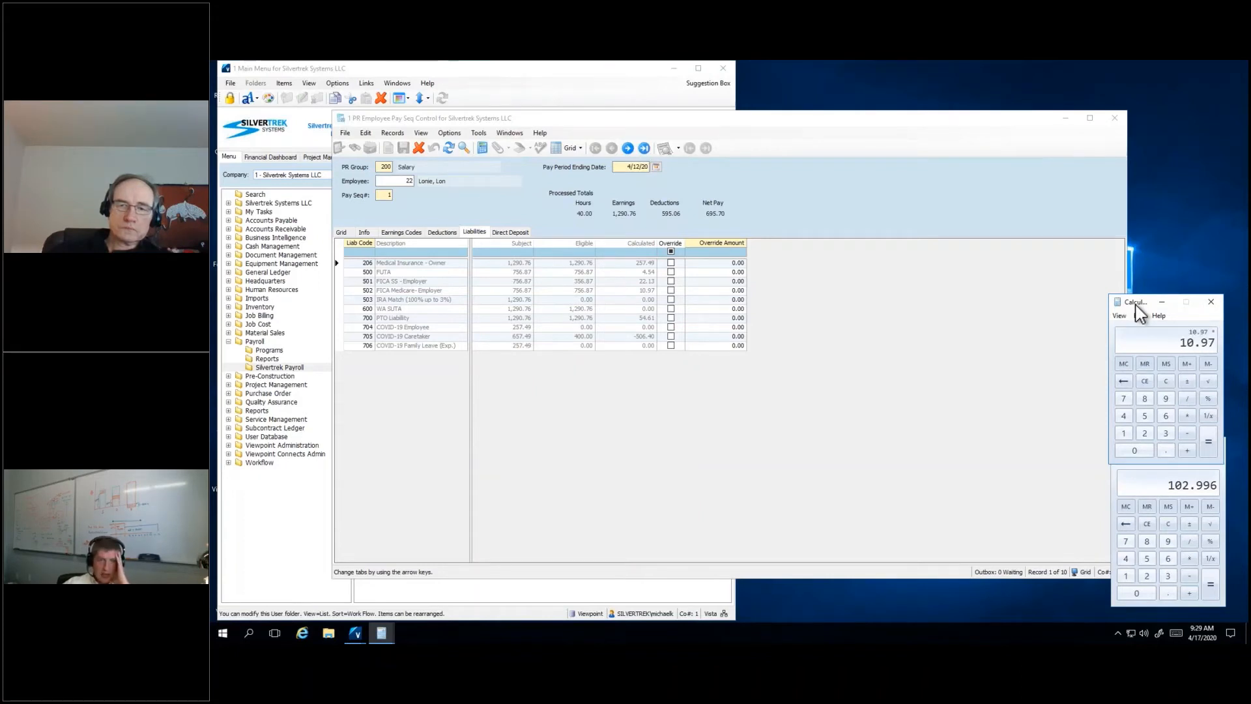
type(".4")
key("Return")
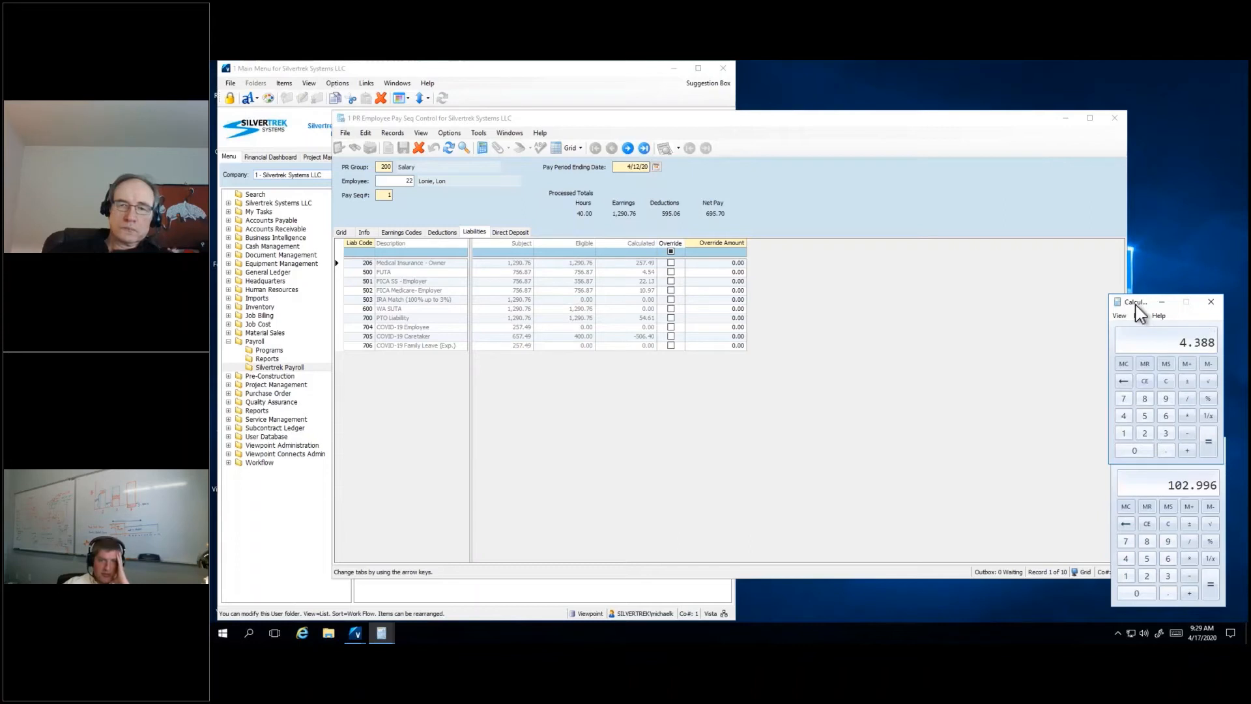
Step: Add the 4.388 Medicare share to the medical insurance share in the other Calculator
left_click(1150, 480)
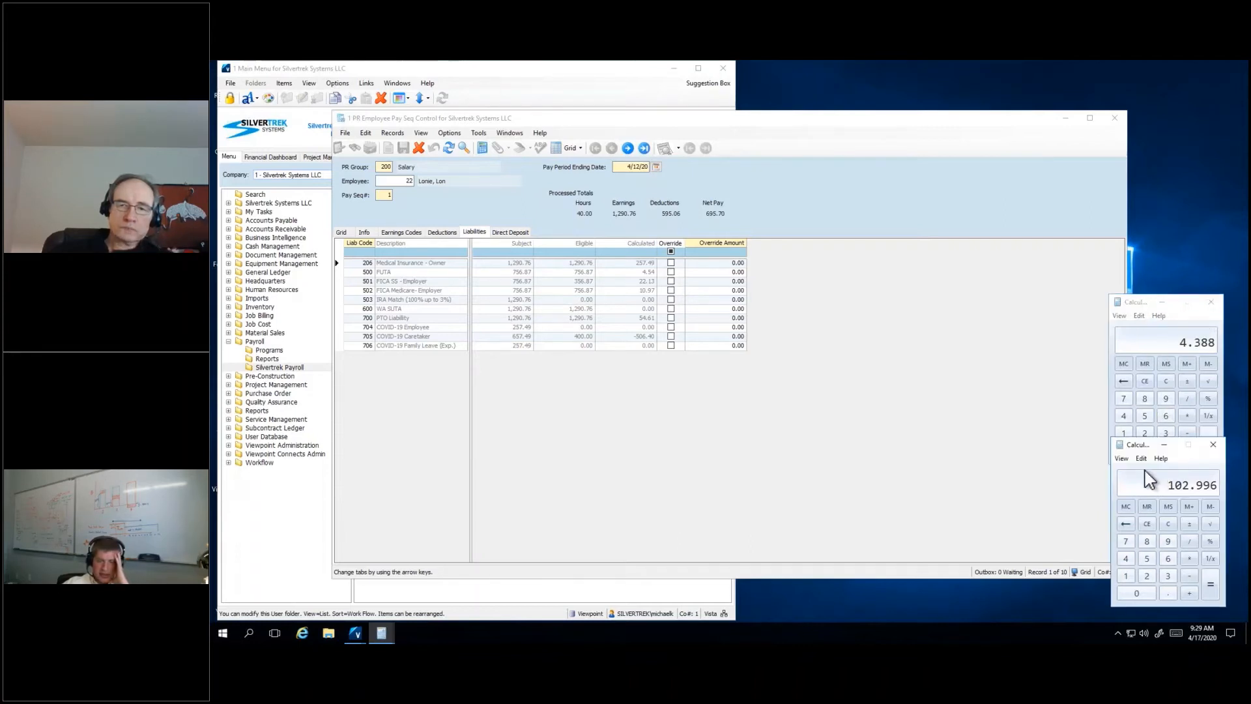
type("+4.388")
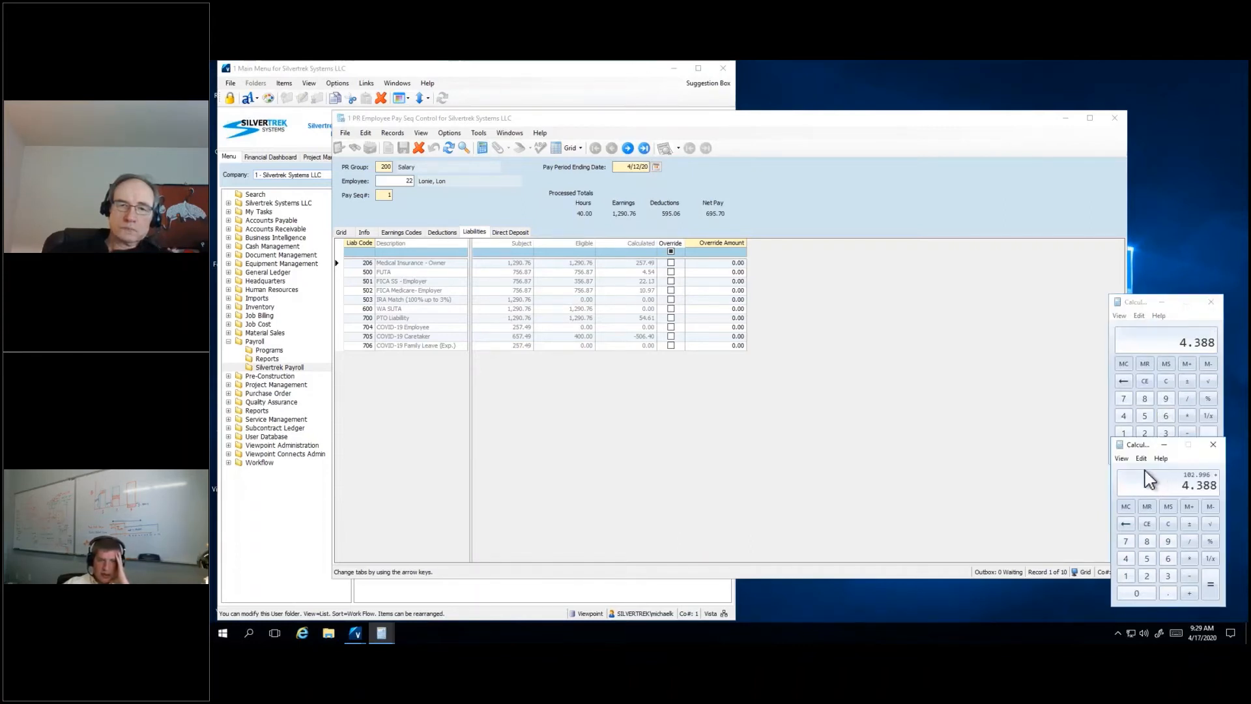
key("Return")
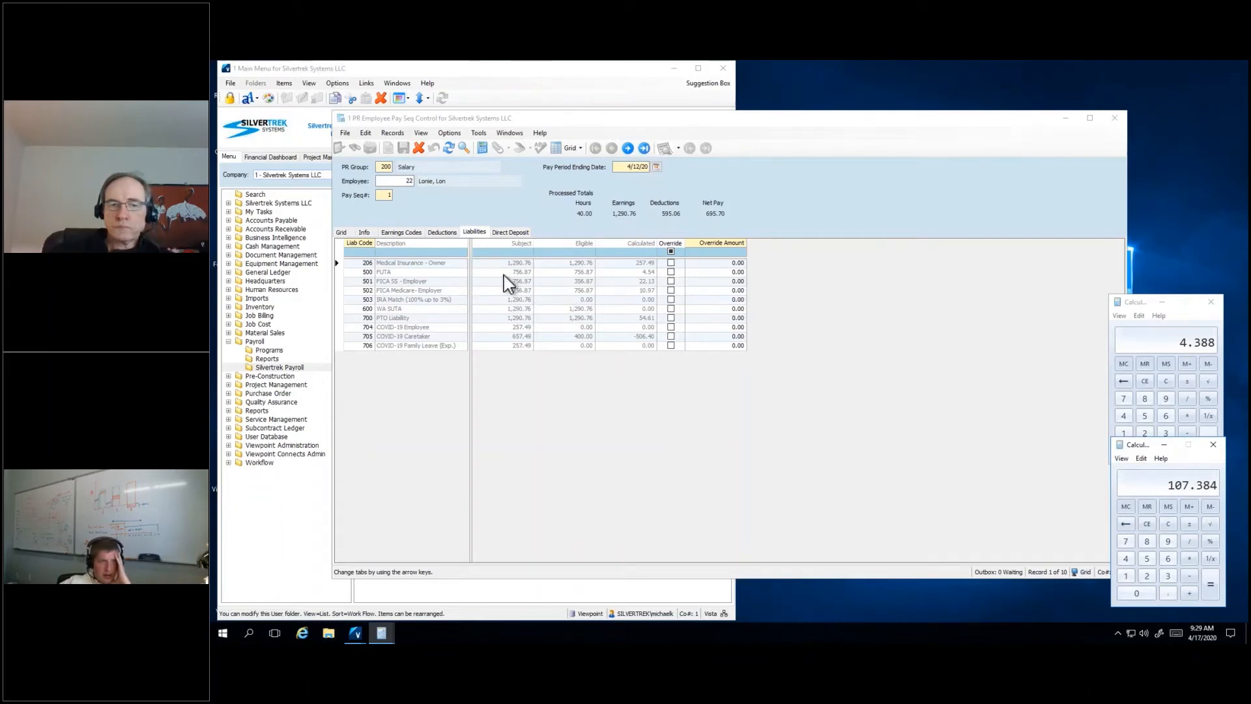
Step: Review the employee's calculated Medical Insurance and Dental Insurance deductions, then return to the liabilities
left_click(443, 233)
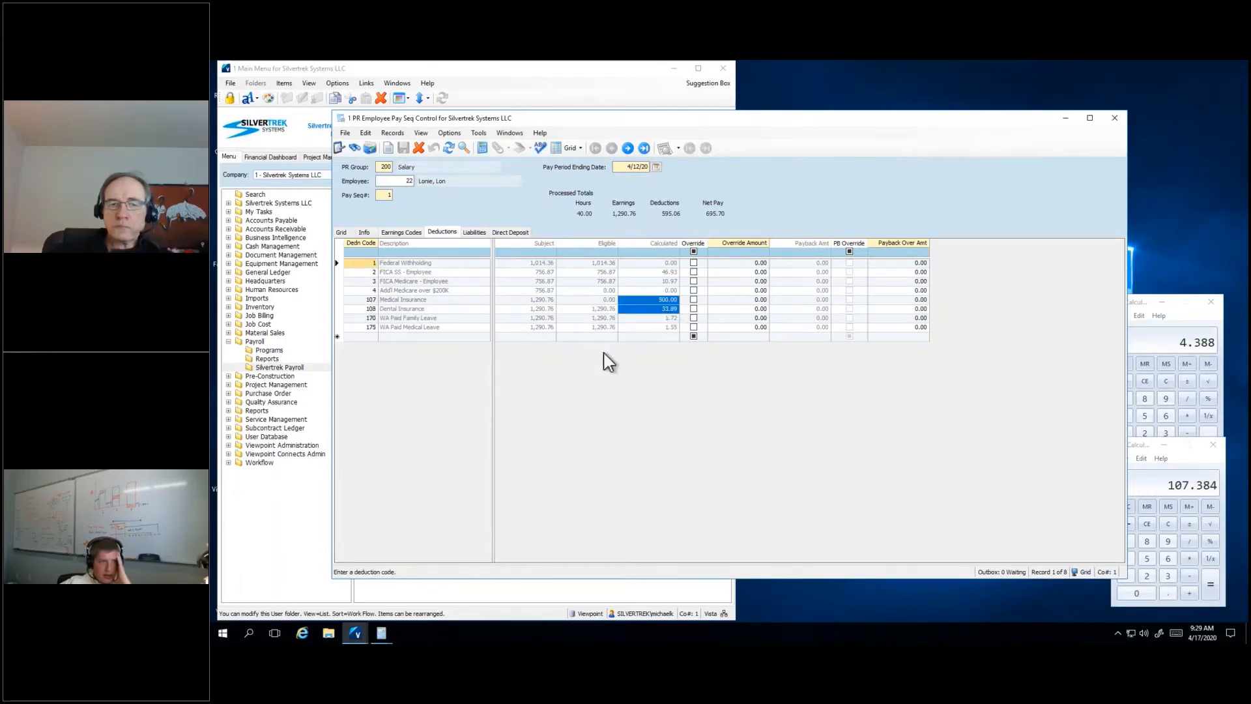
left_click(475, 232)
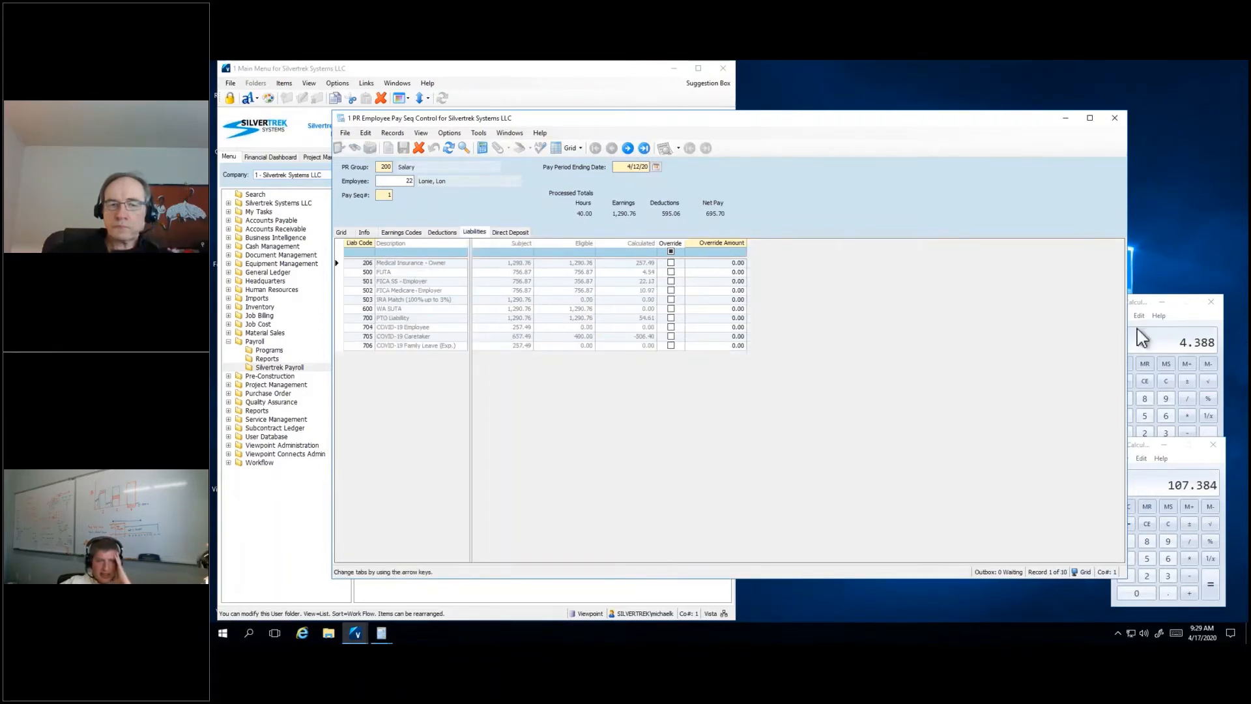
Step: Add 400 to the 107.384 total in the Calculator and check it against the COVID-19 Caretaker liability's calculated amount
left_click(1145, 445)
key("plus")
type("400")
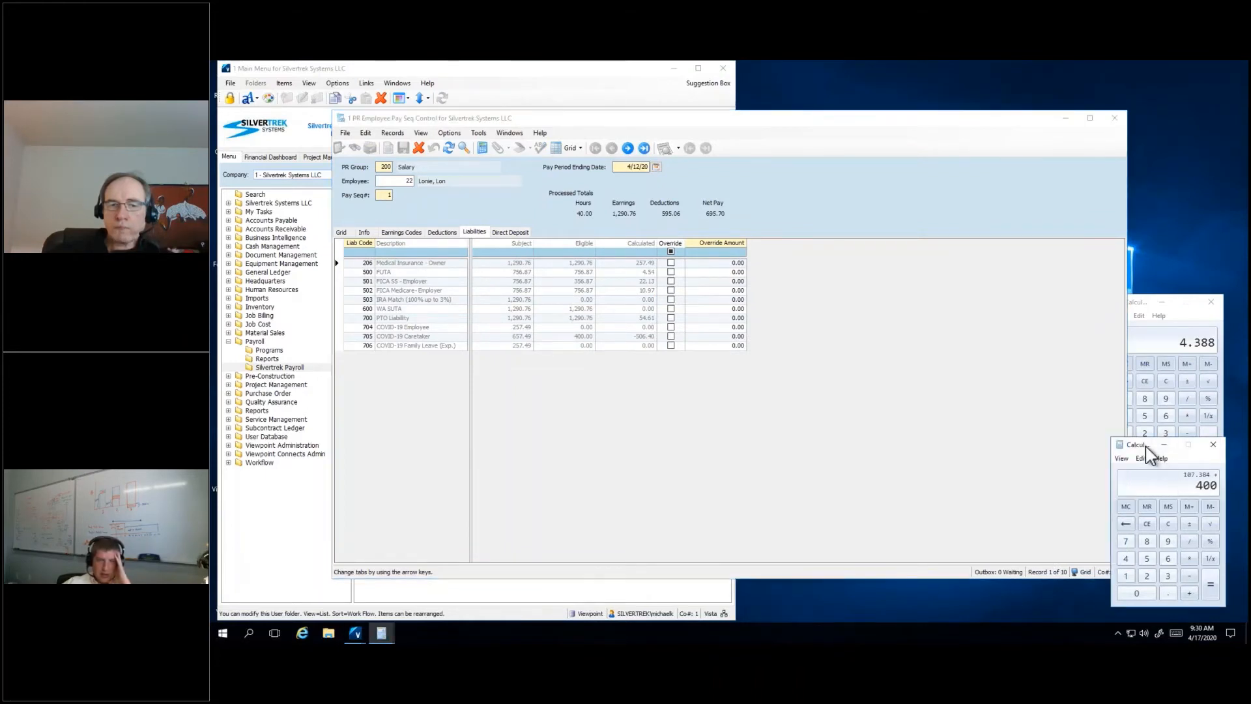
key("Return")
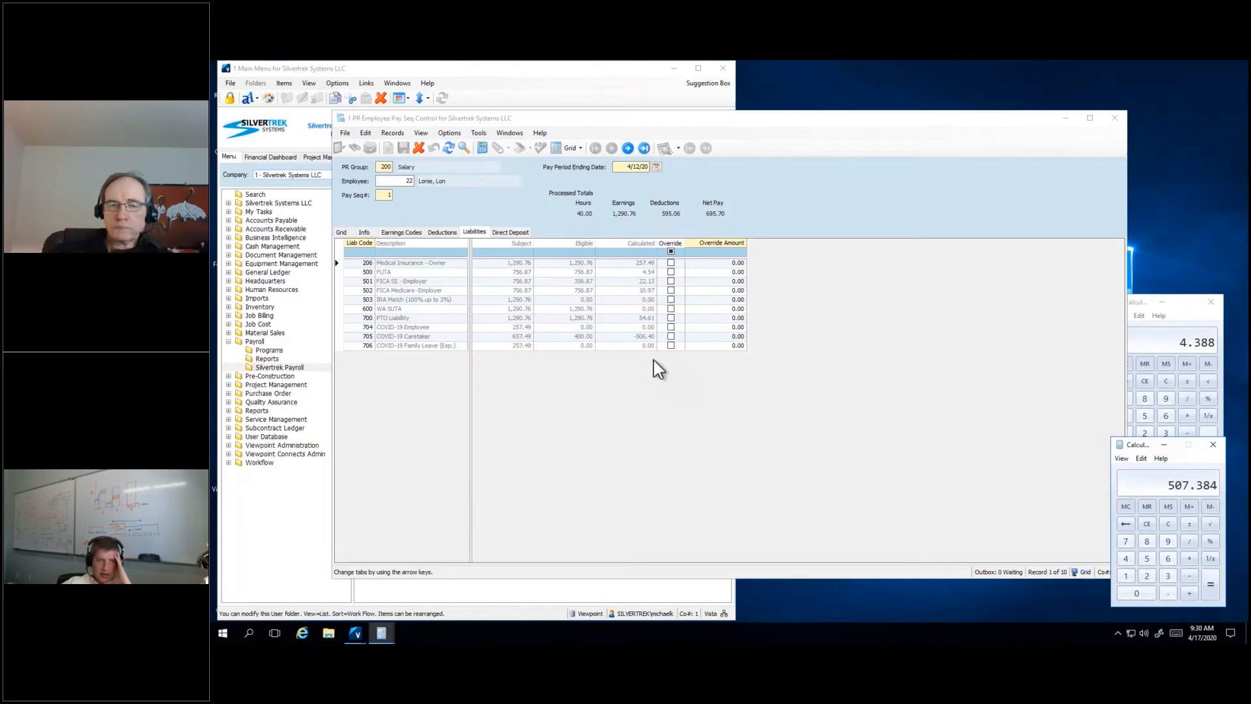
left_click(645, 337)
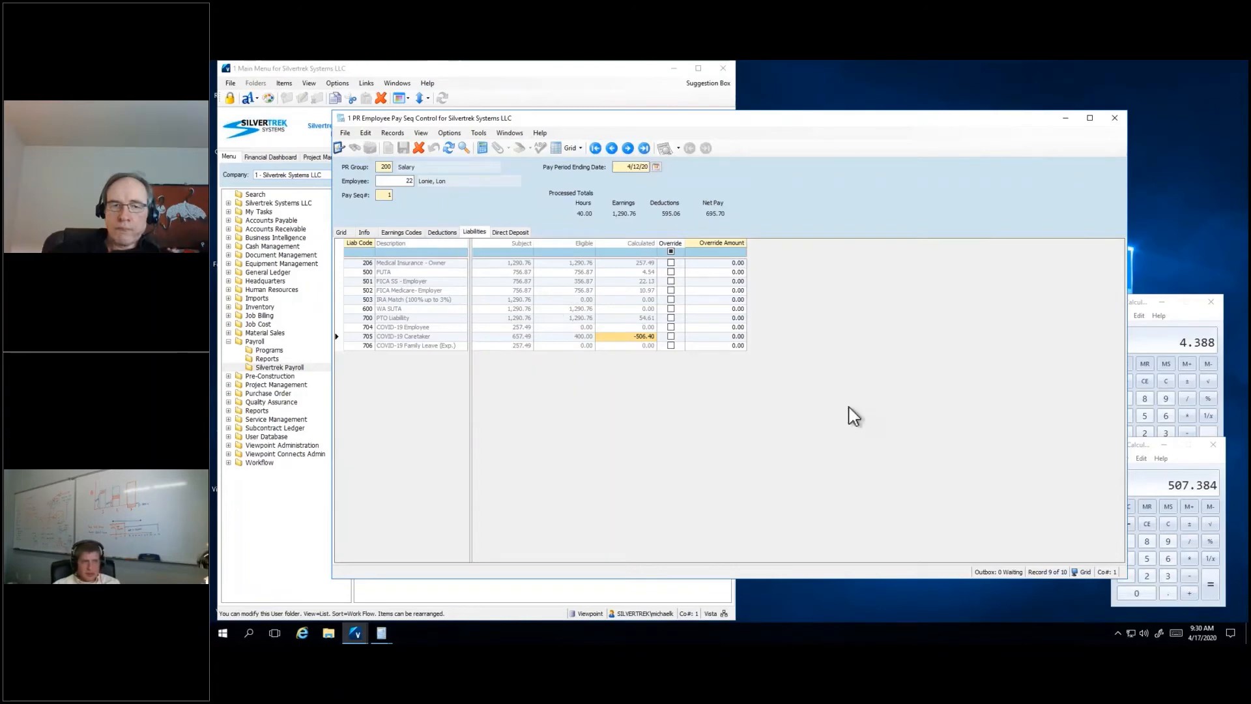
Step: Move the Calculator showing 4.388 clear of the payroll window, above the other Calculator, and reset it
left_click_drag(1149, 305, 946, 264)
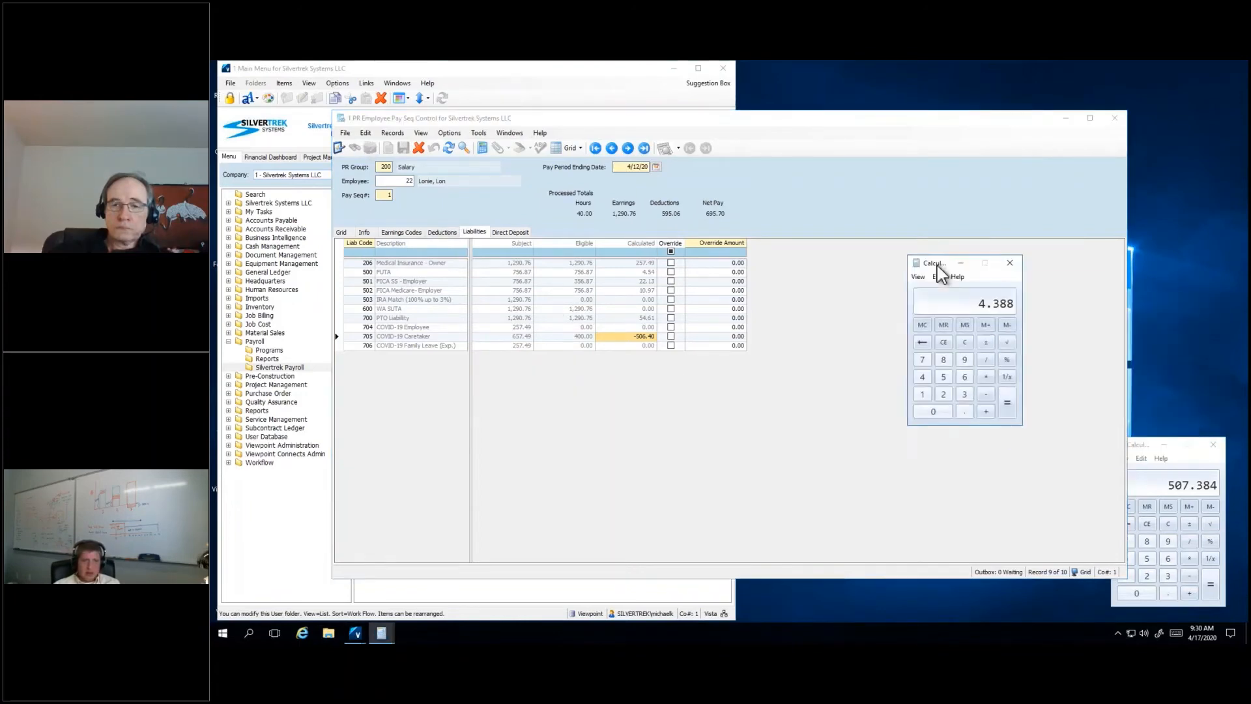
left_click_drag(1153, 226, 1166, 216)
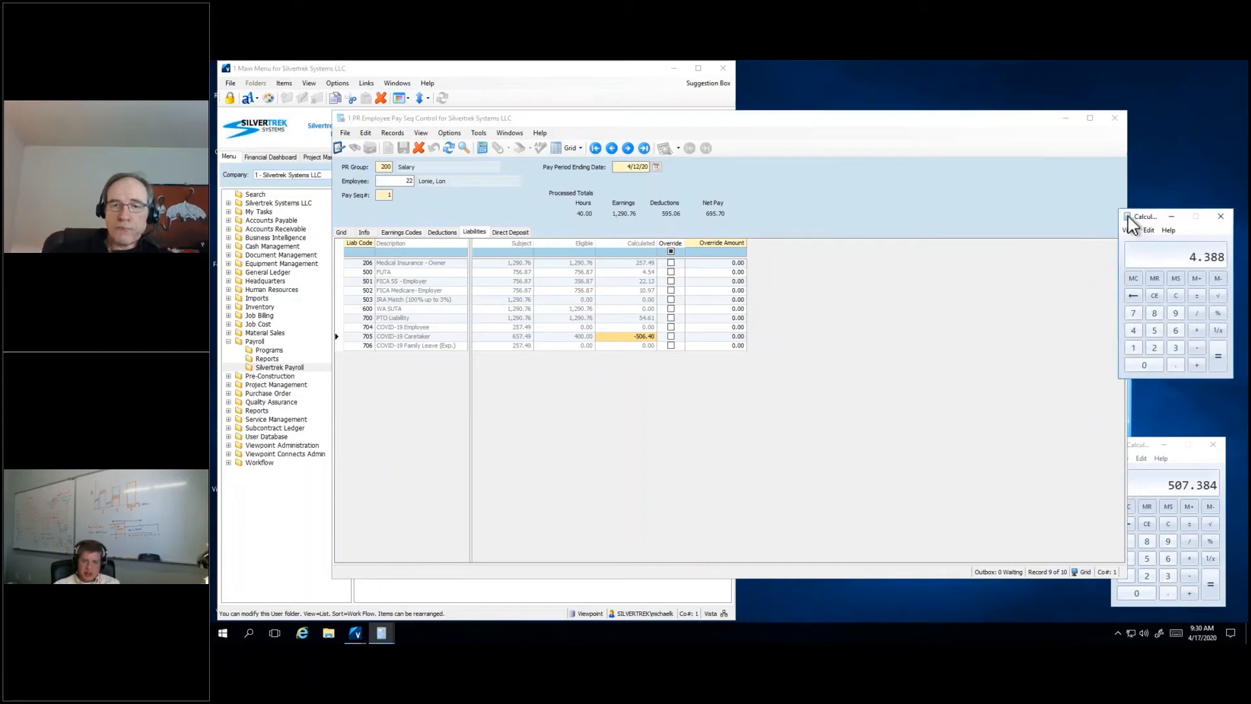
key("Escape")
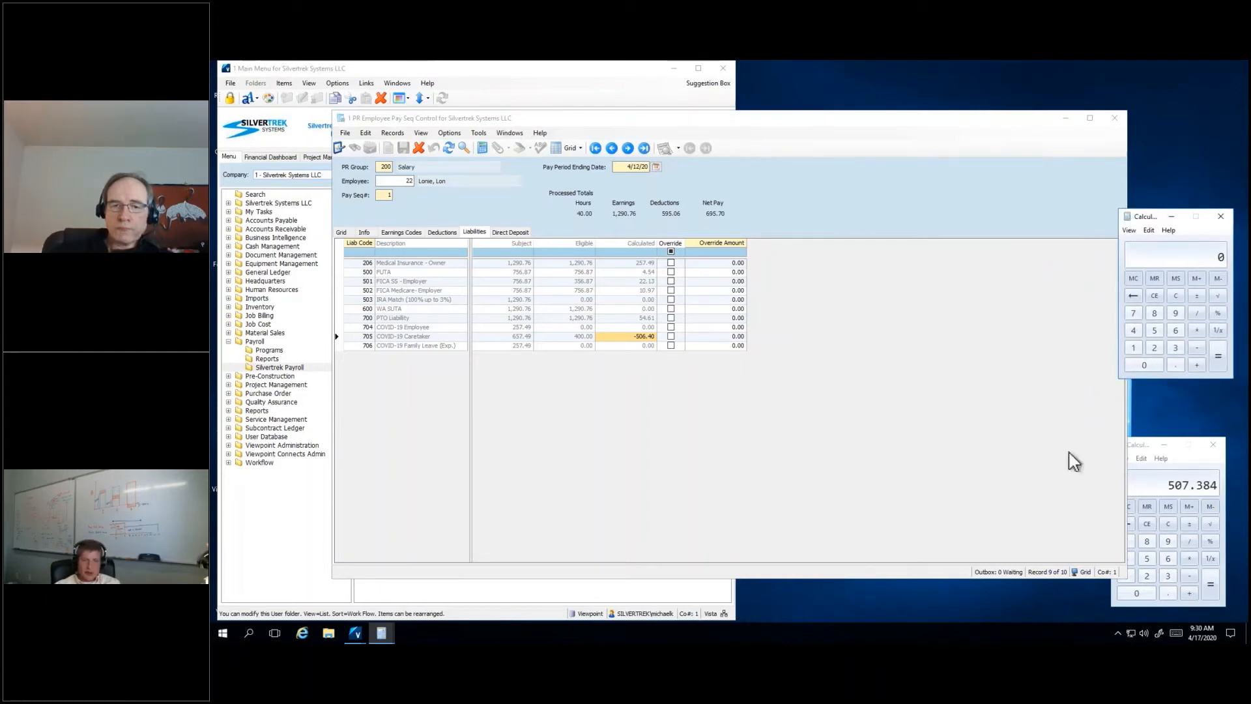
Step: Add the 500 Medical Insurance and 33.89 Dental Insurance deductions in the cleared Calculator and multiply the sum by 0.0145
left_click(442, 232)
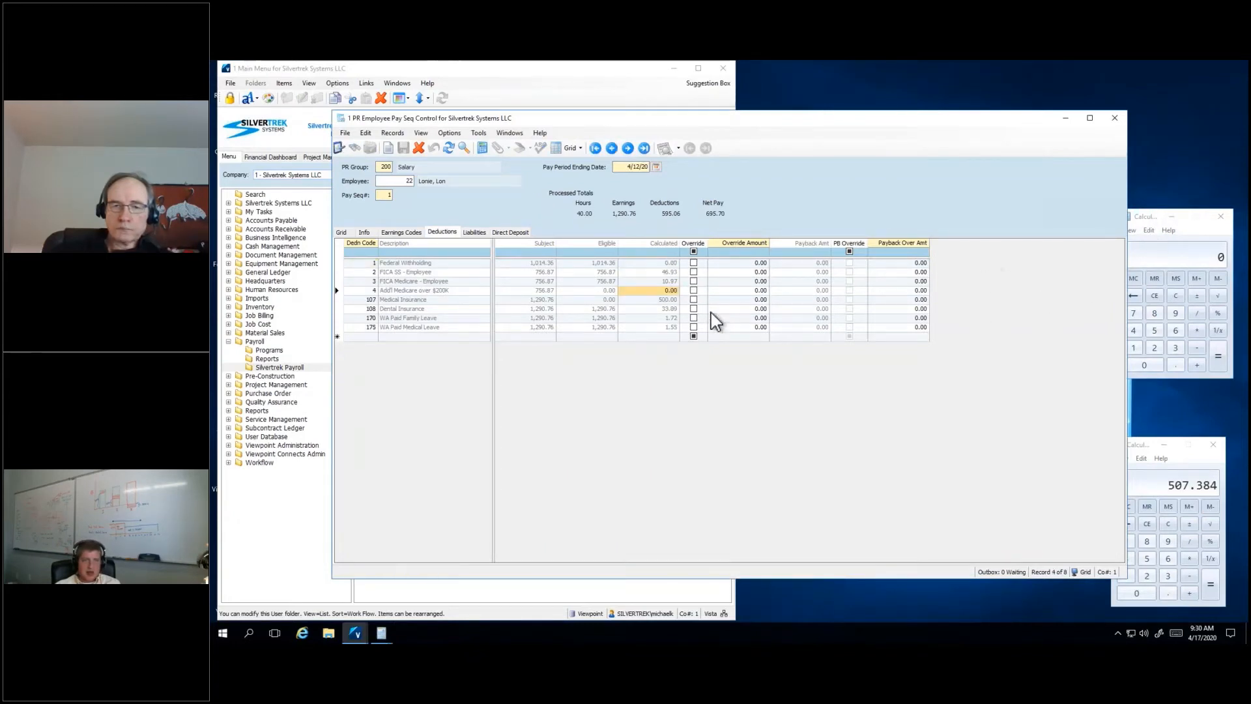
left_click_drag(665, 301, 669, 309)
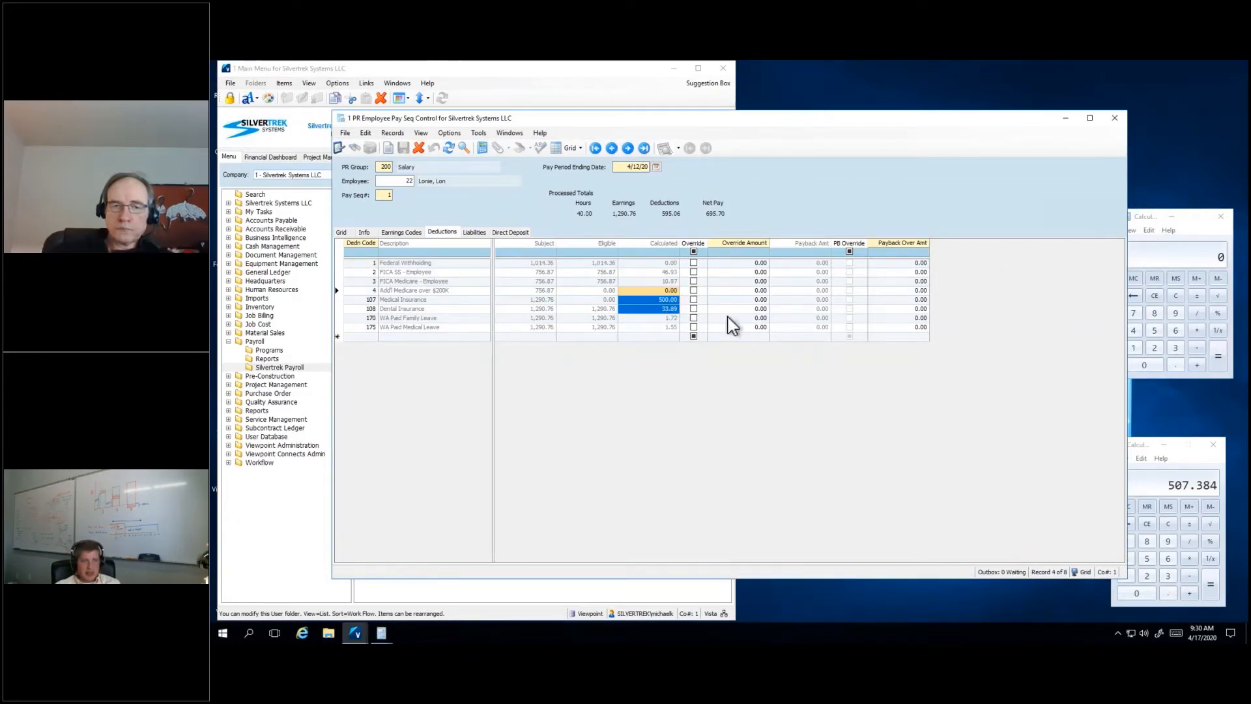
left_click(1146, 224)
type("500")
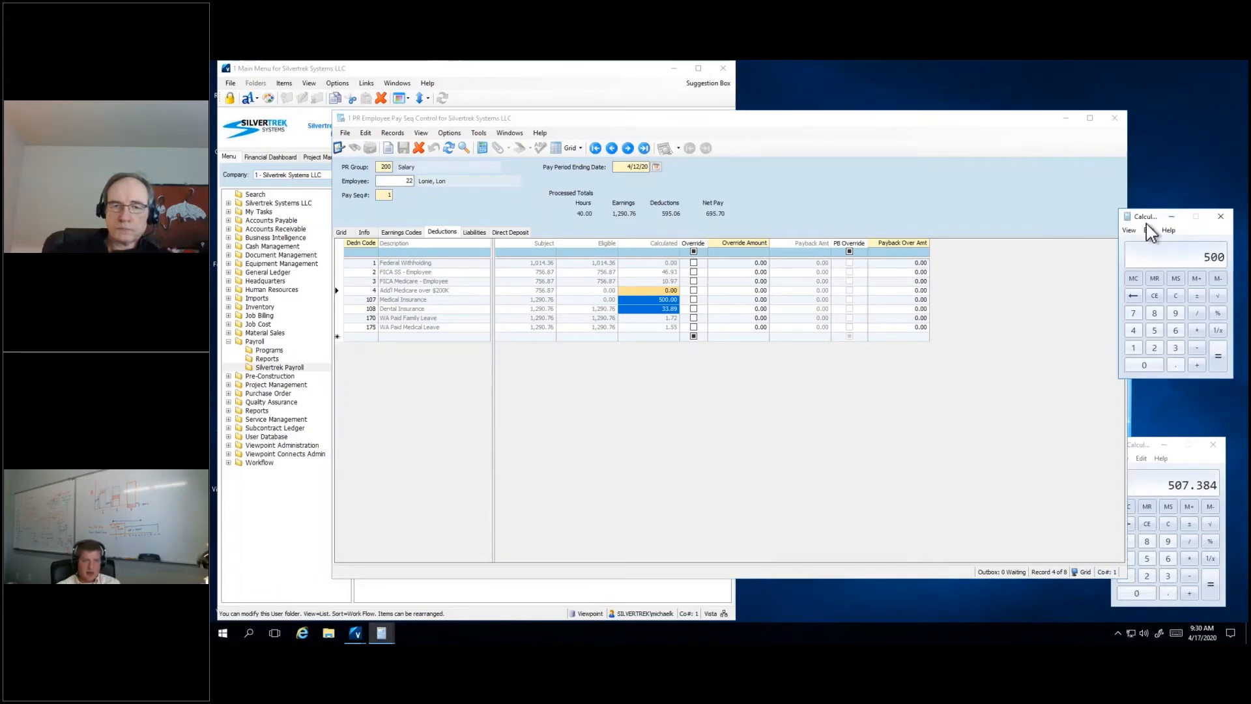
type("+33.89*.")
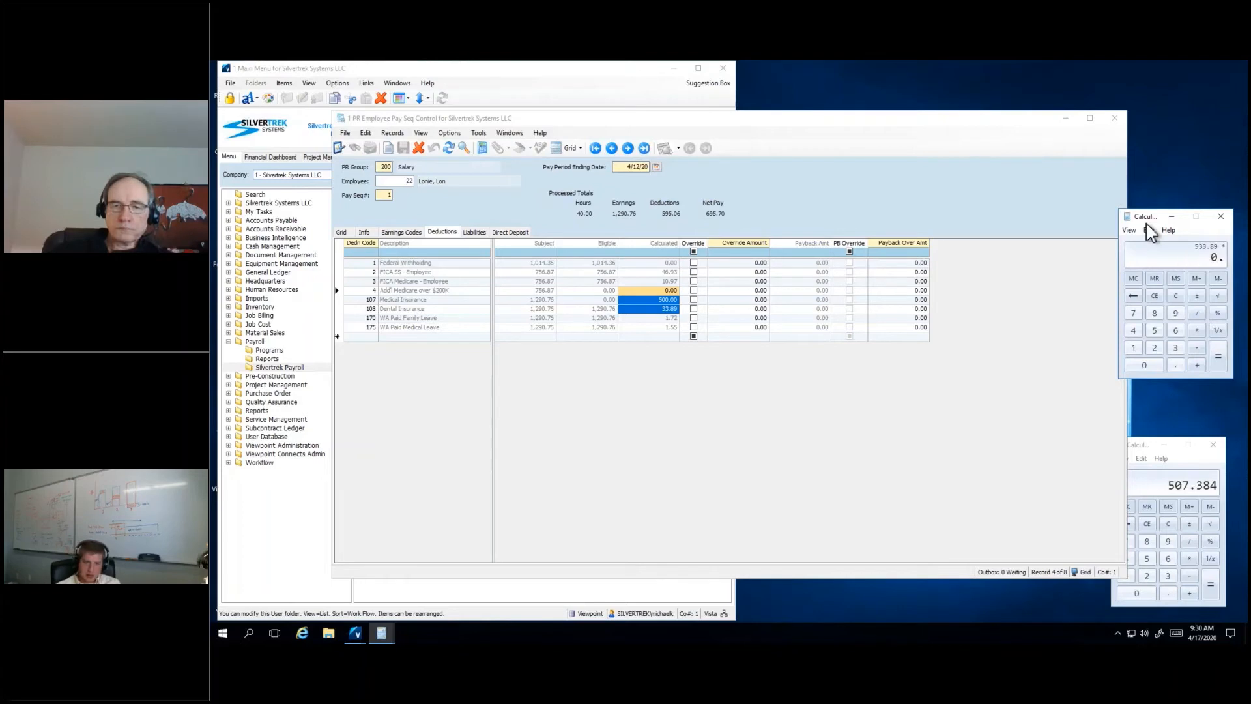
type("0145")
key("Return")
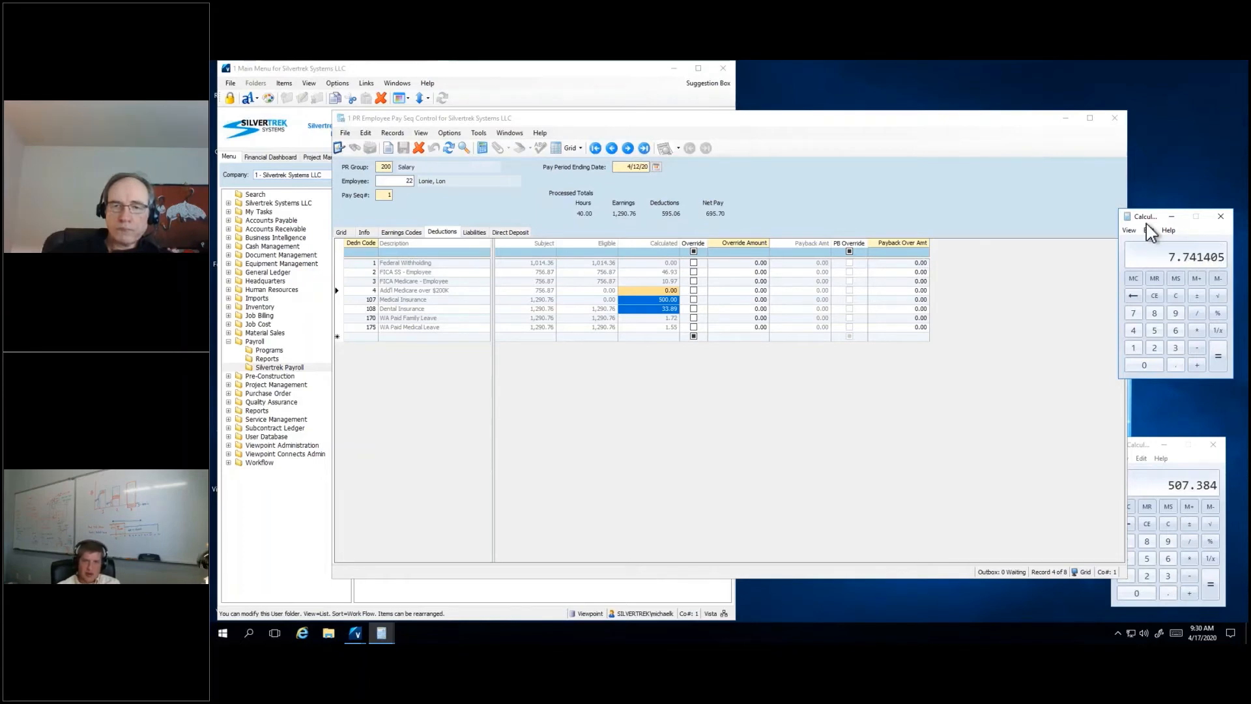
Step: Clear the Calculator and multiply only the 33.89 Dental Insurance deduction by 0.0145
left_click(648, 308)
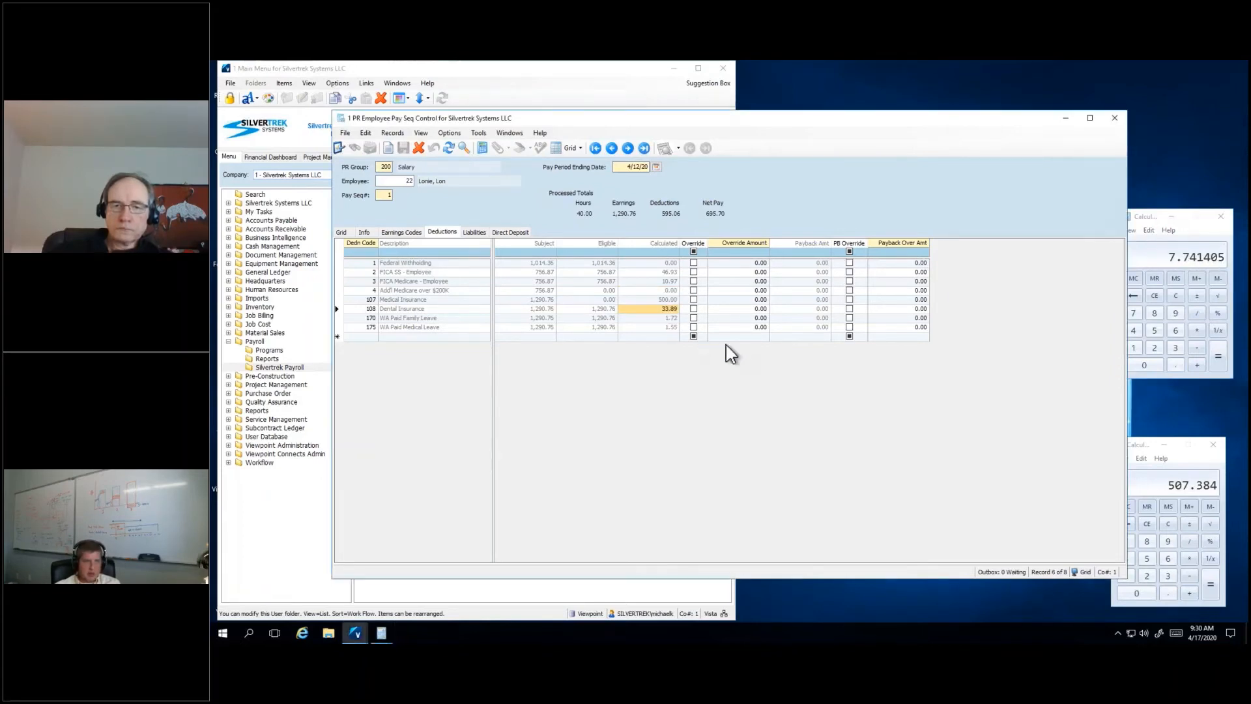
left_click(1145, 221)
key("Escape")
type("33.")
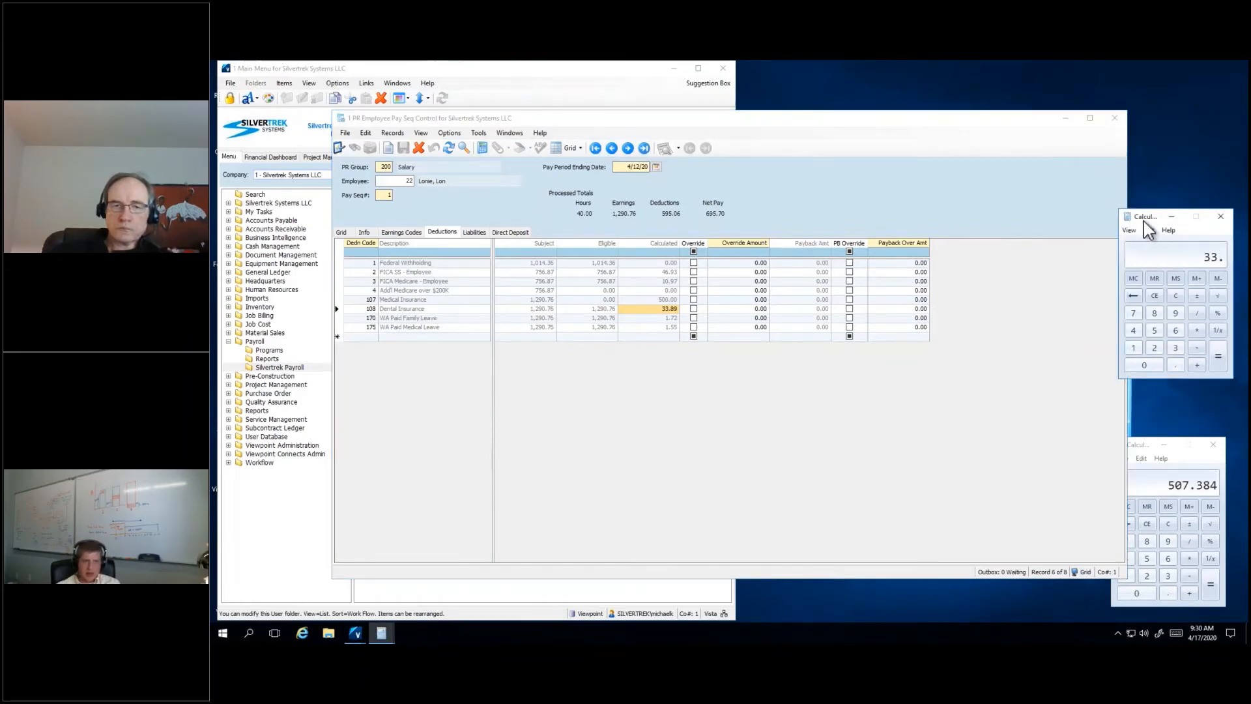
type("89 ")
type("* 0.01")
type("45")
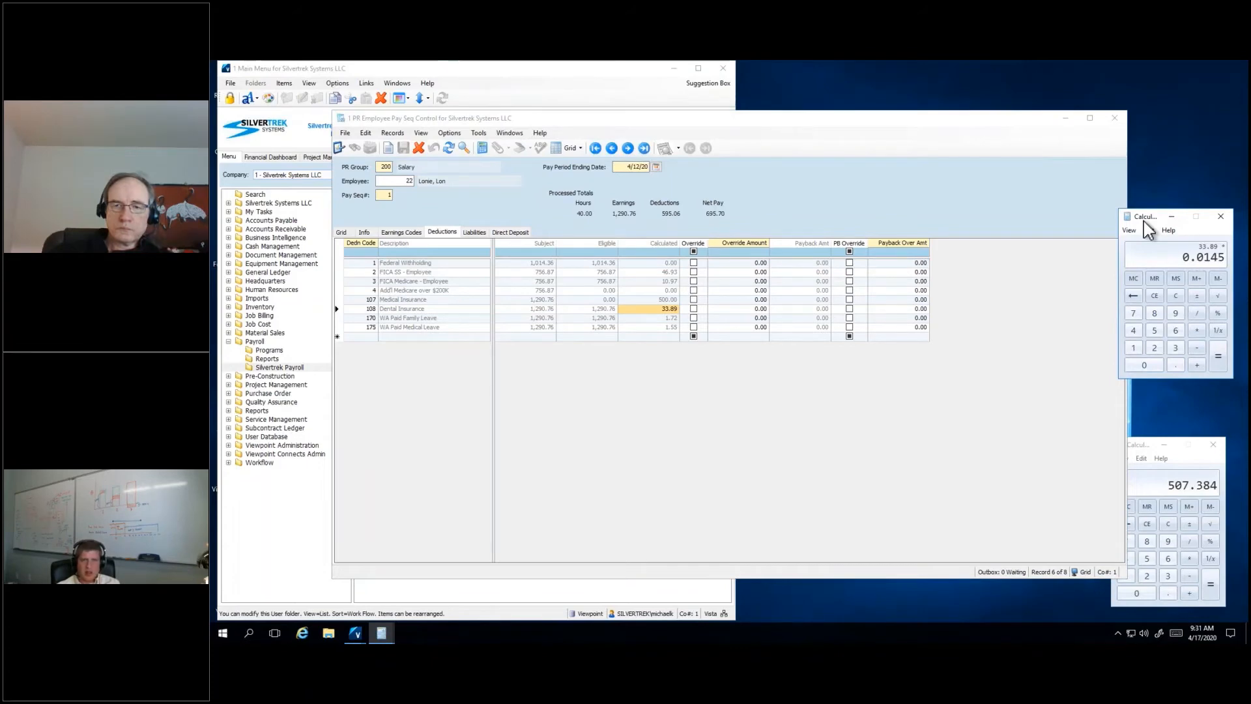
key("Return")
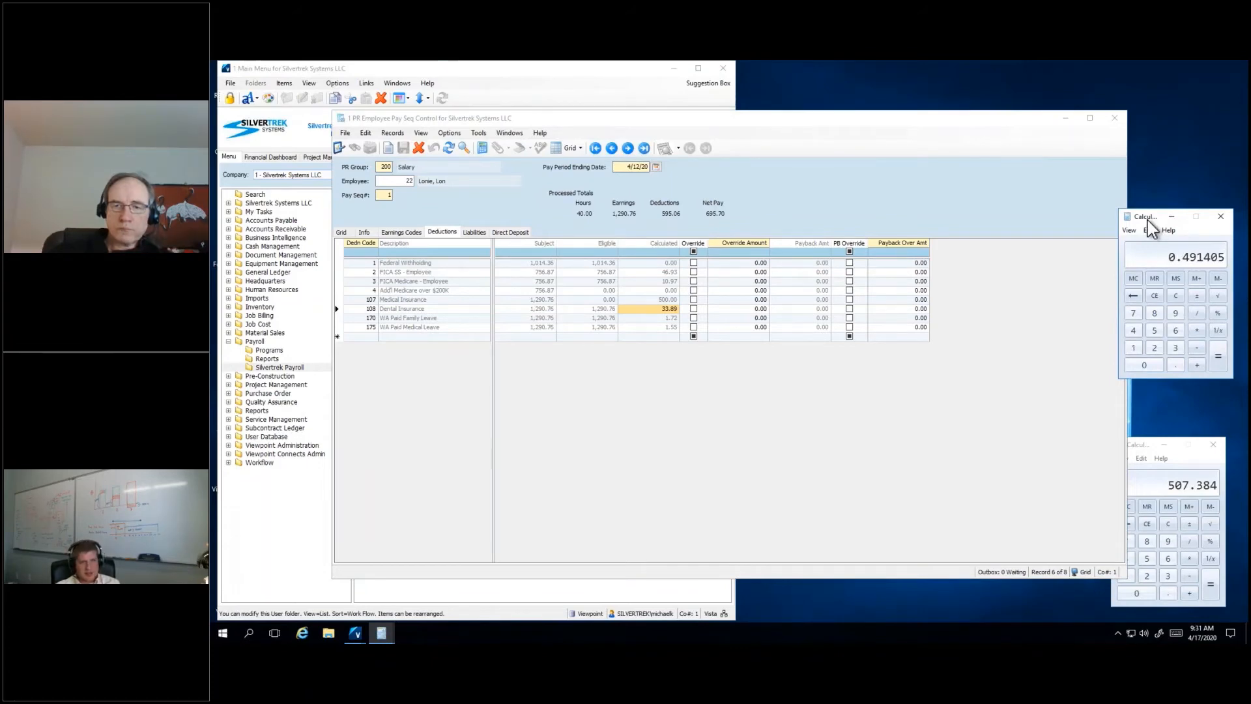
Step: Recheck the COVID-19 Caretaker calculated amount among the liabilities, then close PR Employee Pay Seq Control
left_click(474, 234)
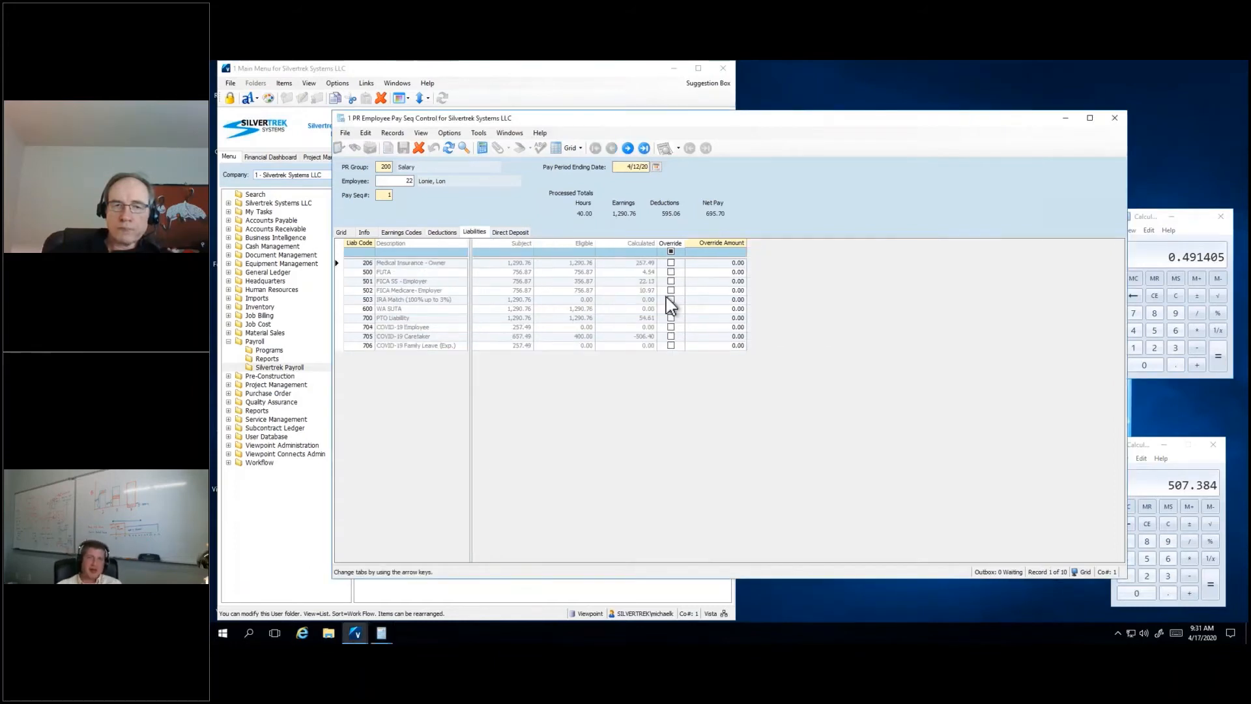
left_click(648, 340)
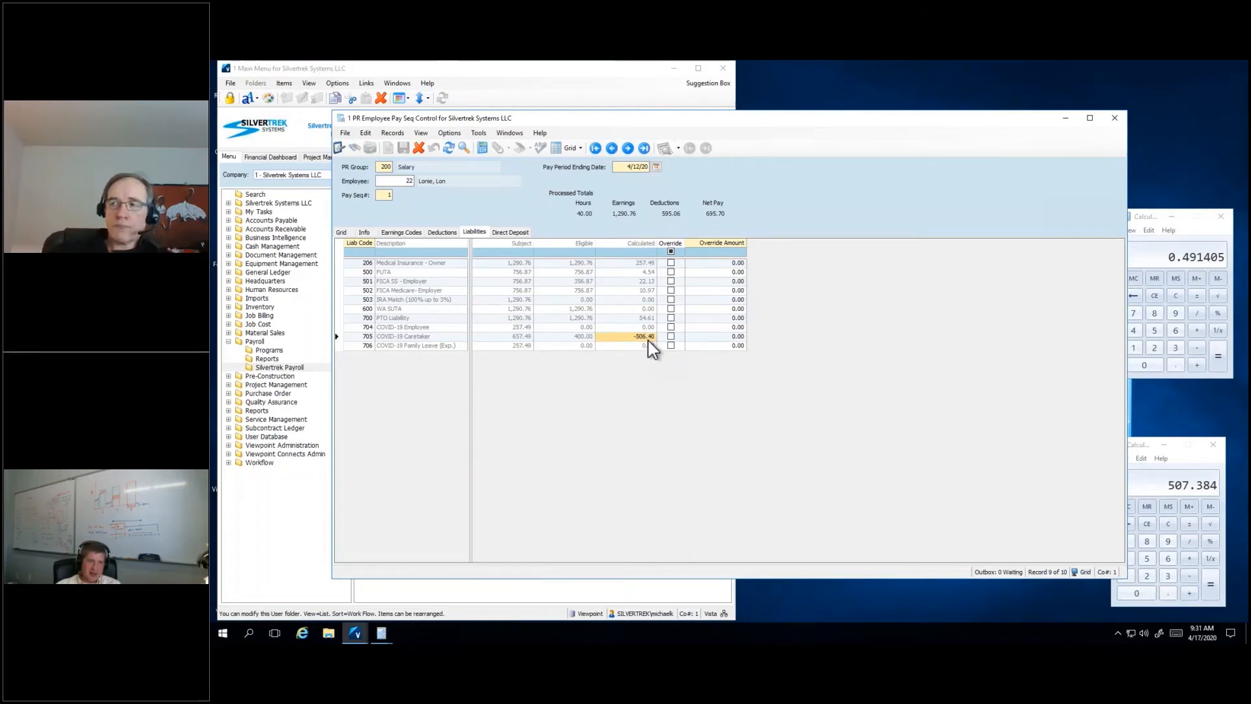
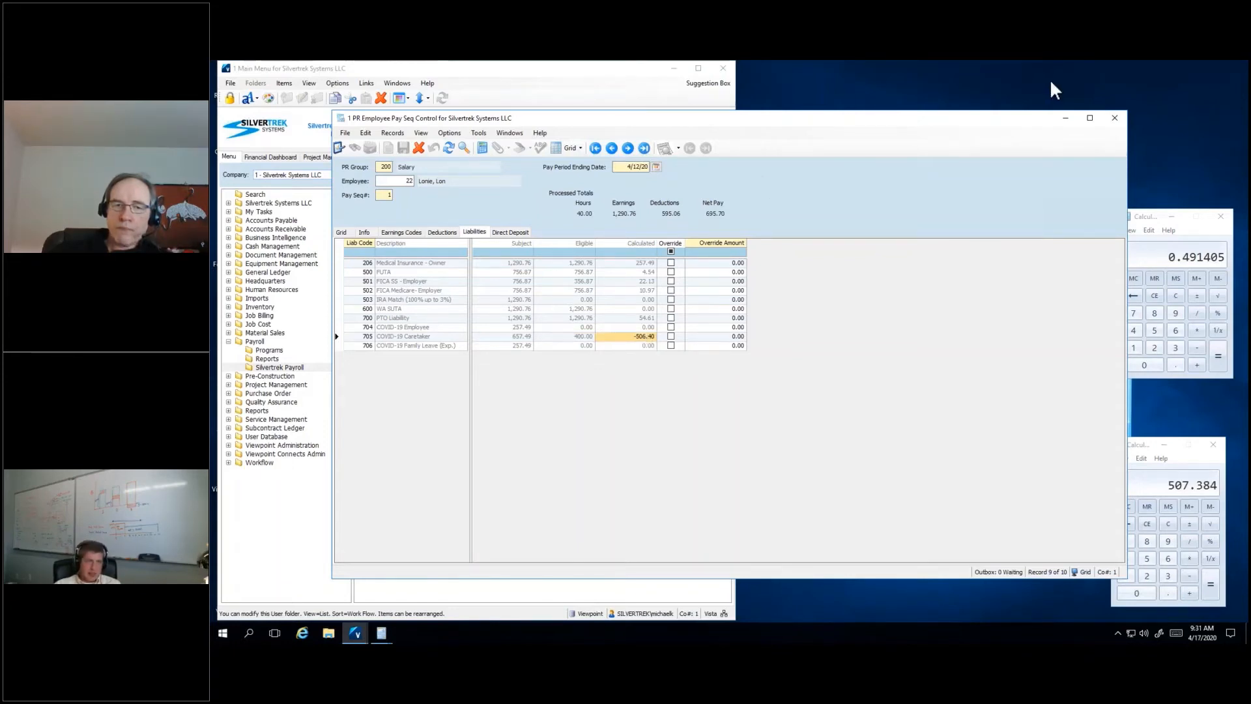
left_click(1114, 121)
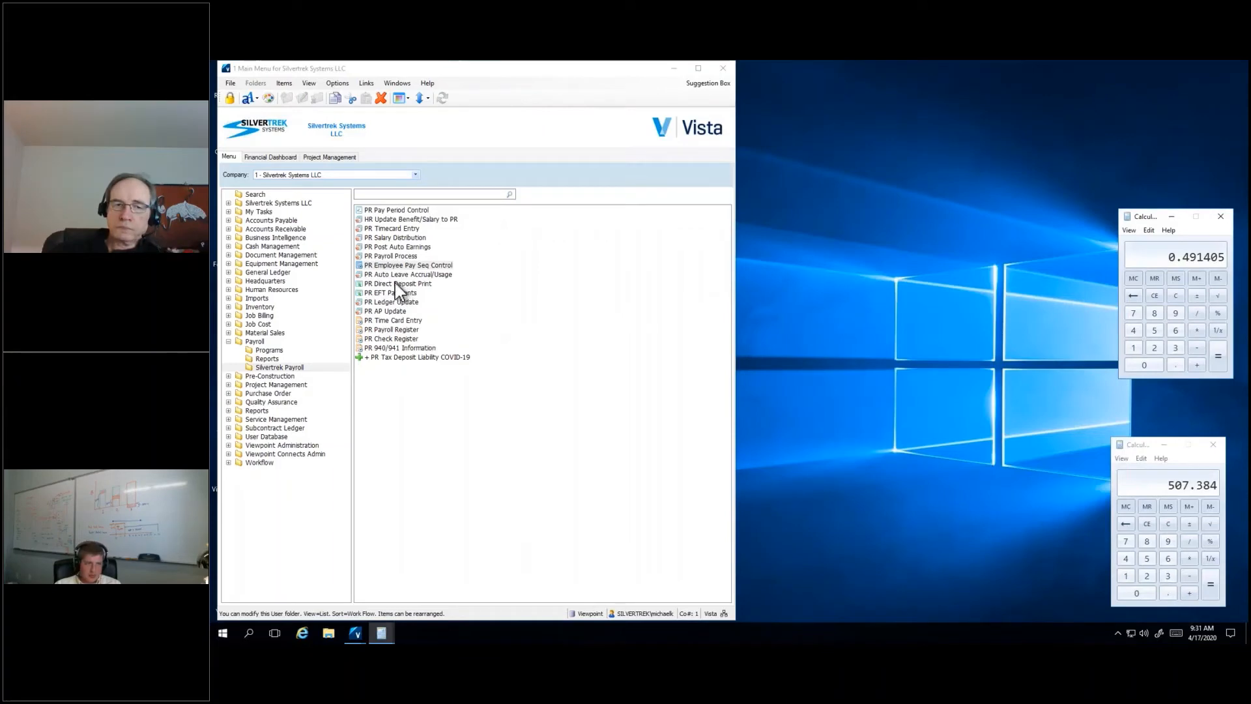
Step: Print the PR Group 200 direct deposits through the Foxit Reader PDF Printer, replacing Crystal Reports - PREFTRemittance.pdf, and close the PDF
double_click(396, 284)
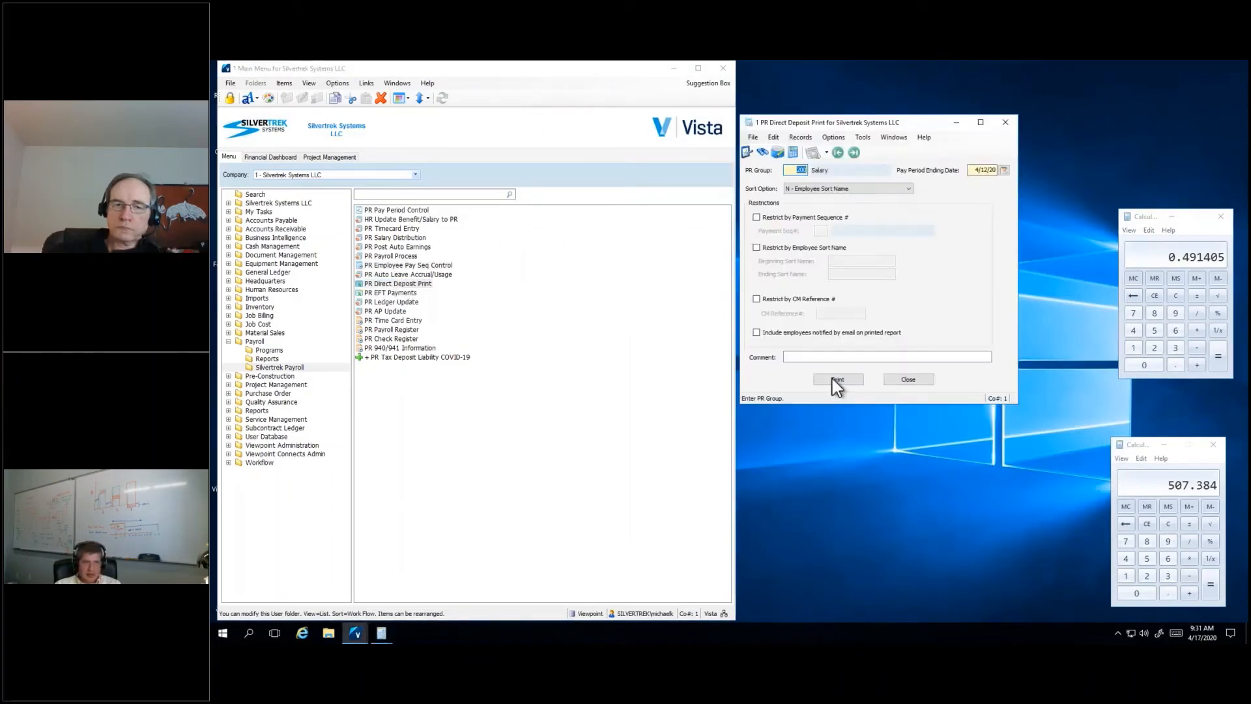
left_click(837, 379)
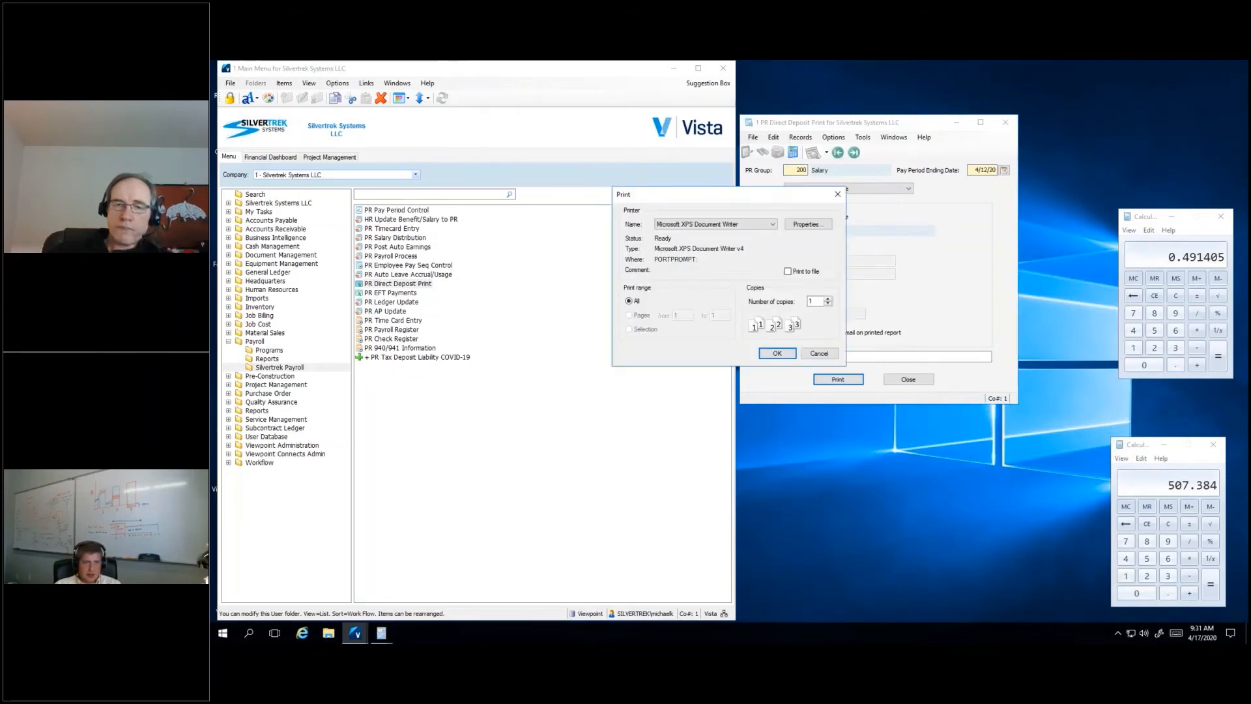
left_click(743, 224)
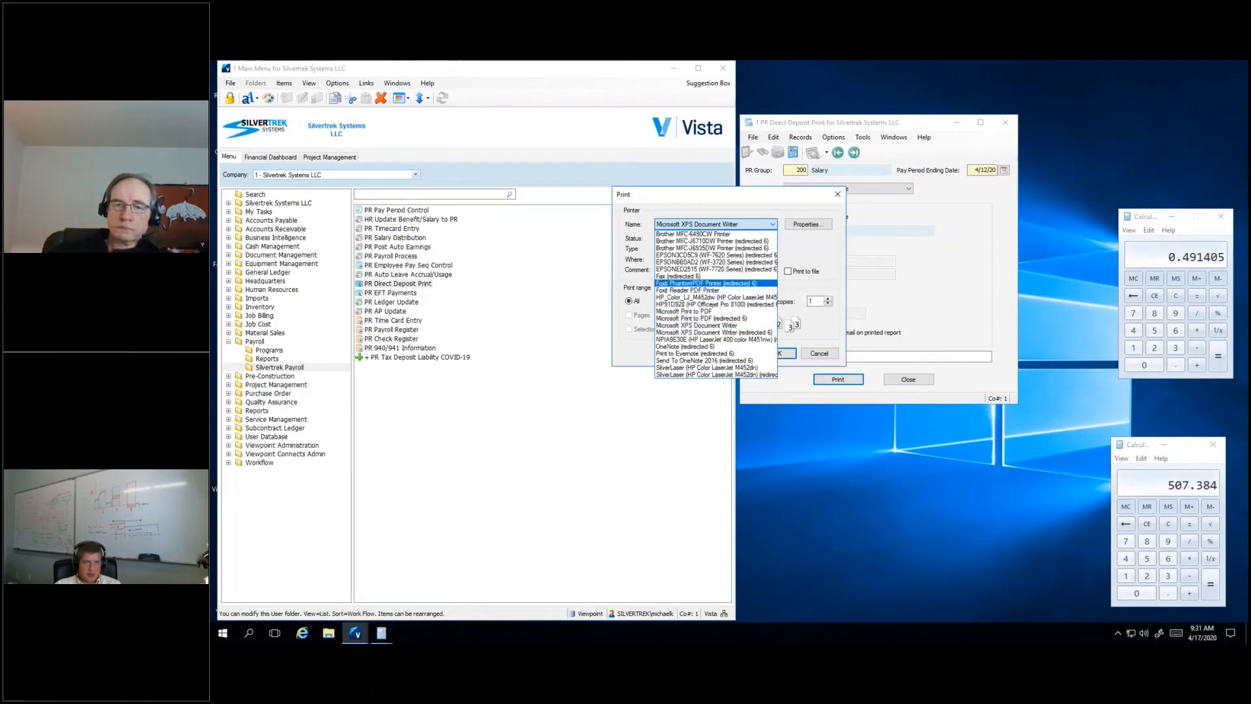
left_click(739, 284)
left_click(787, 352)
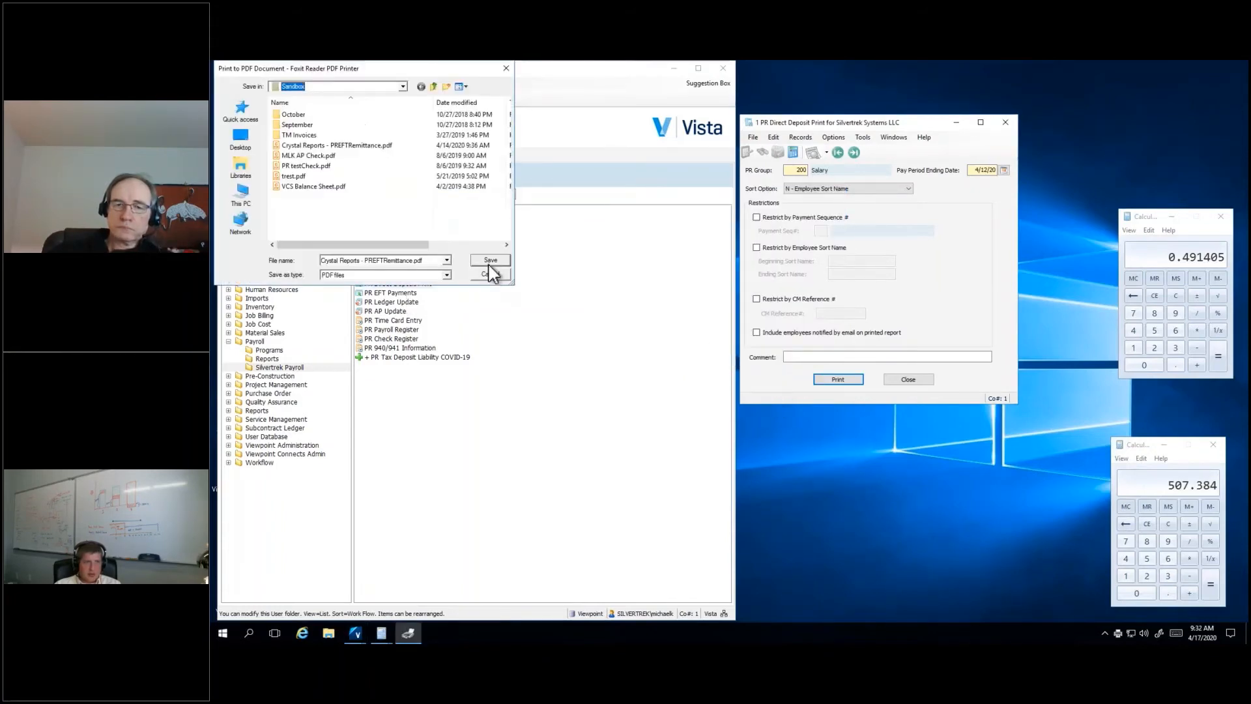
left_click(482, 260)
left_click(755, 346)
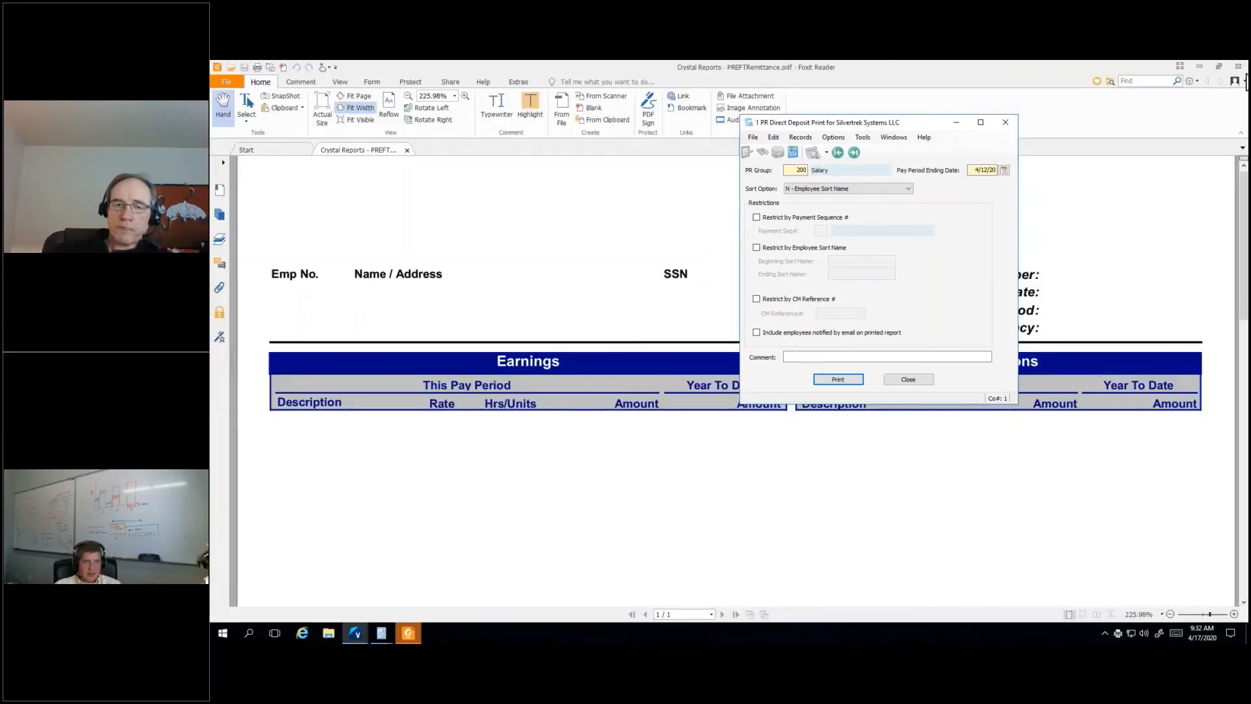
left_click(1237, 66)
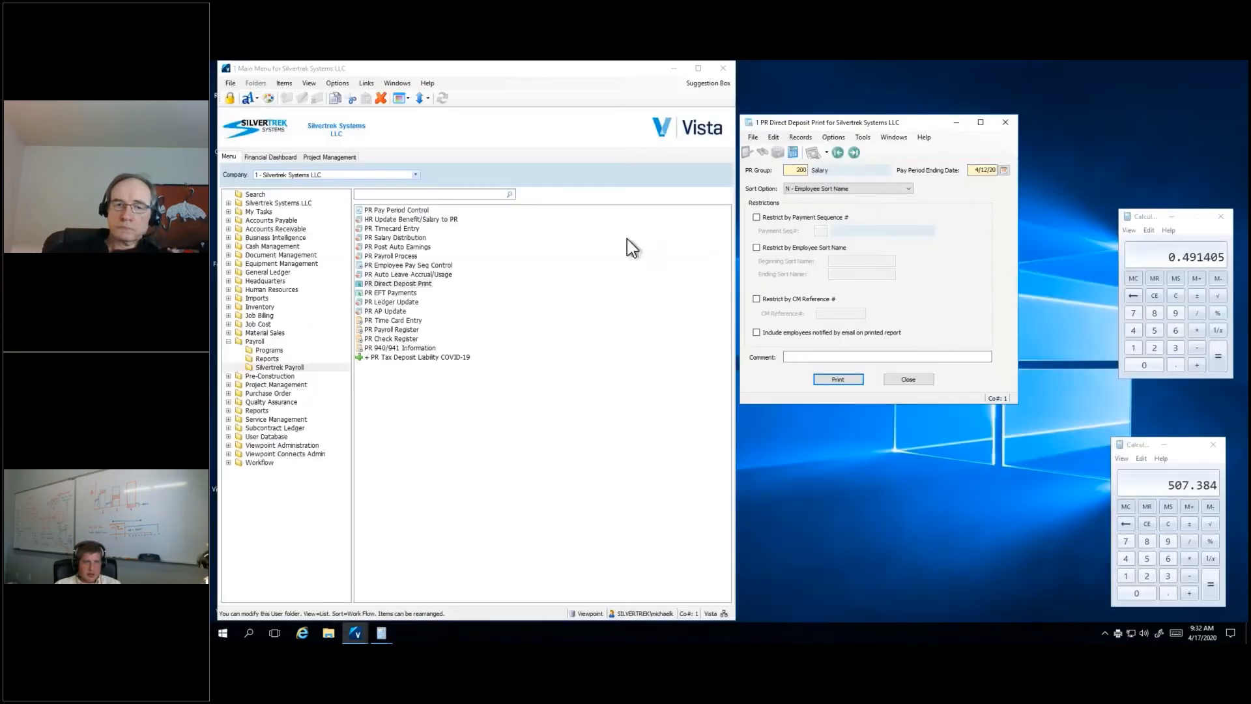
Step: Assign EFT payments for PR Group 200 with effective date 4/18/20, paid month 04/20 and CM reference 1234
left_click(393, 294)
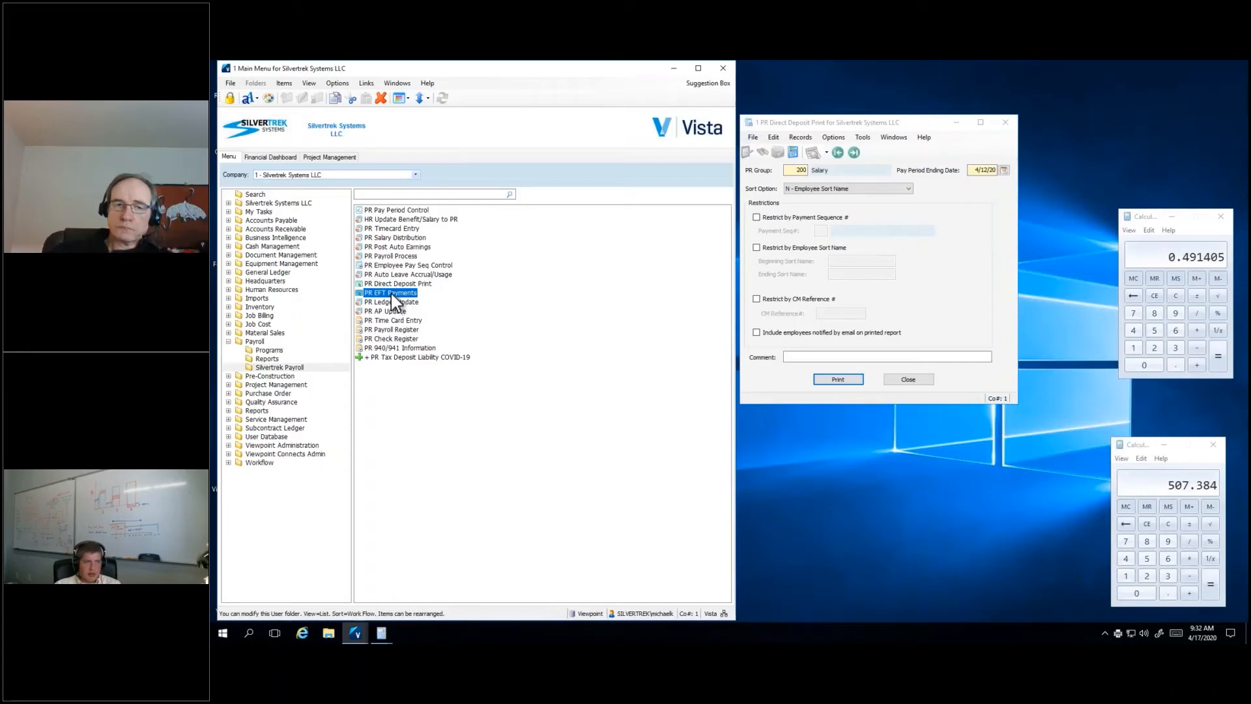
double_click(391, 293)
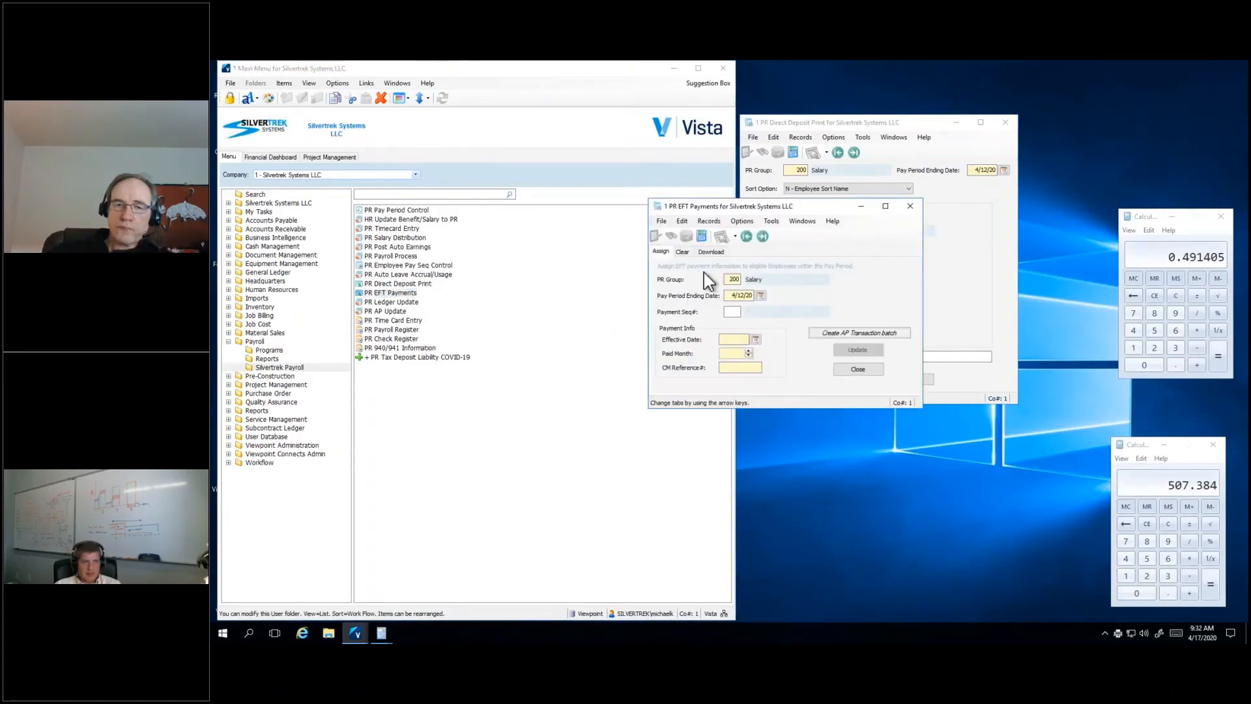
left_click(738, 339)
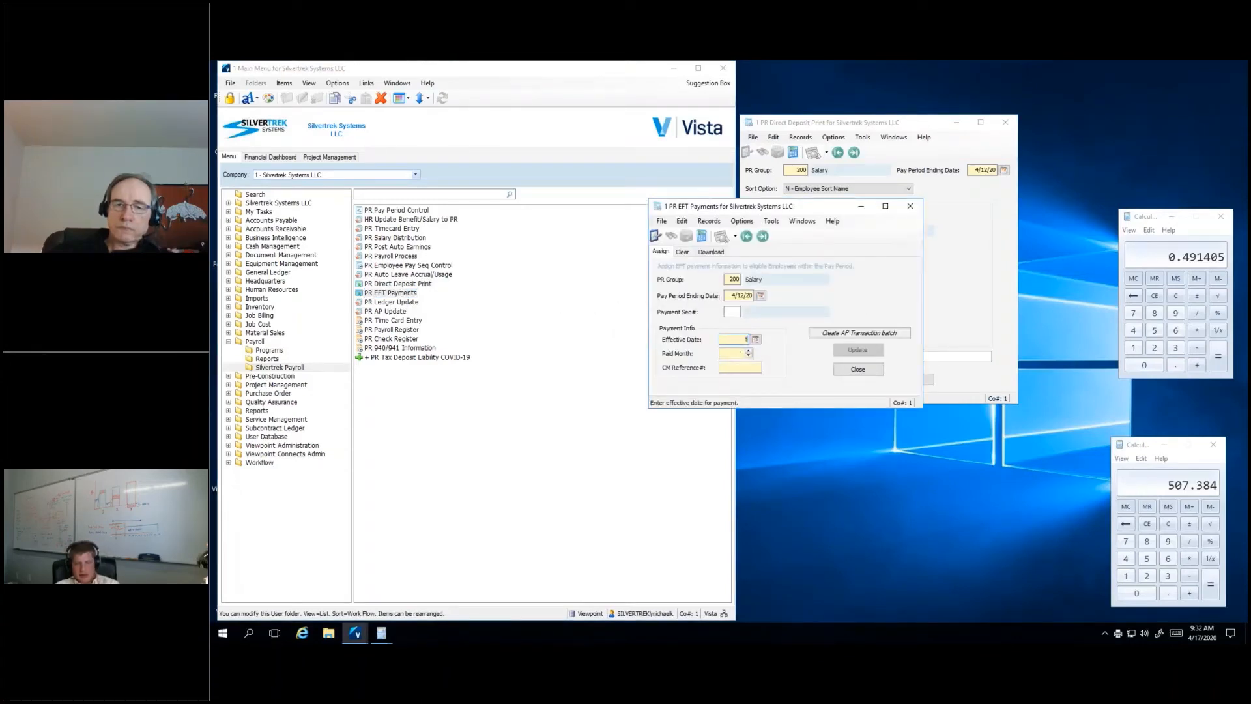
type("4/18/20")
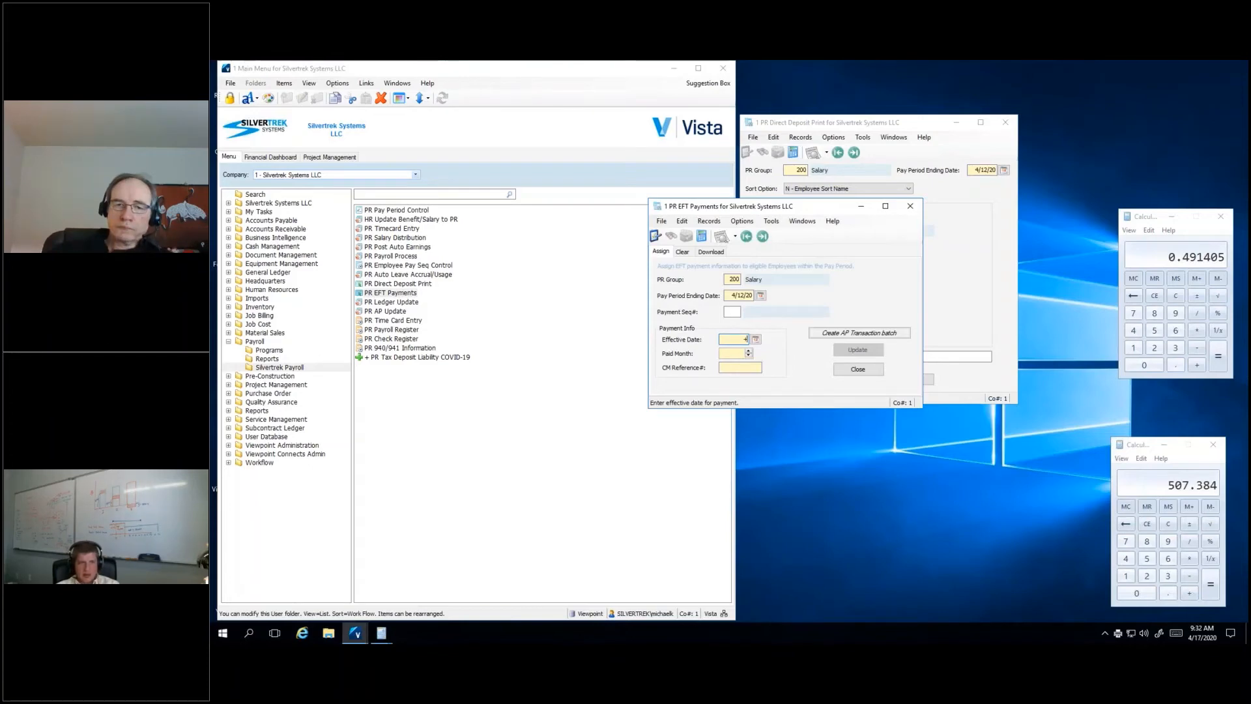
key("Tab")
key("Tab")
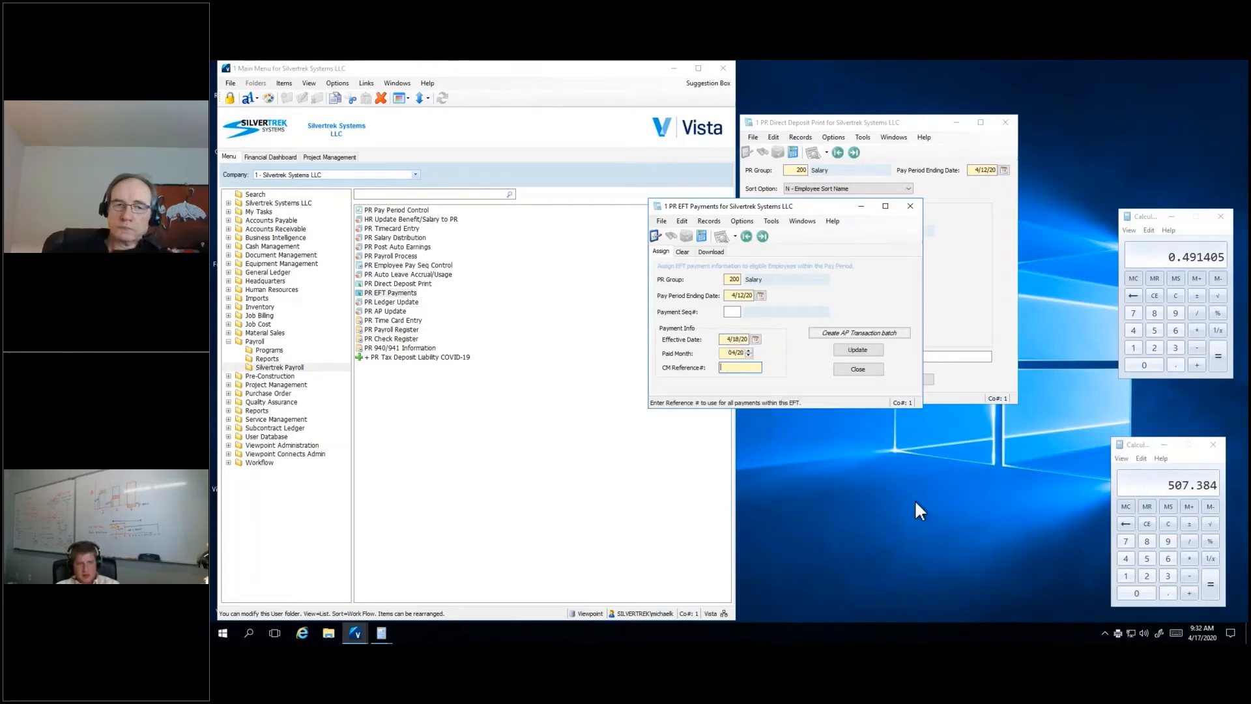
type("1234")
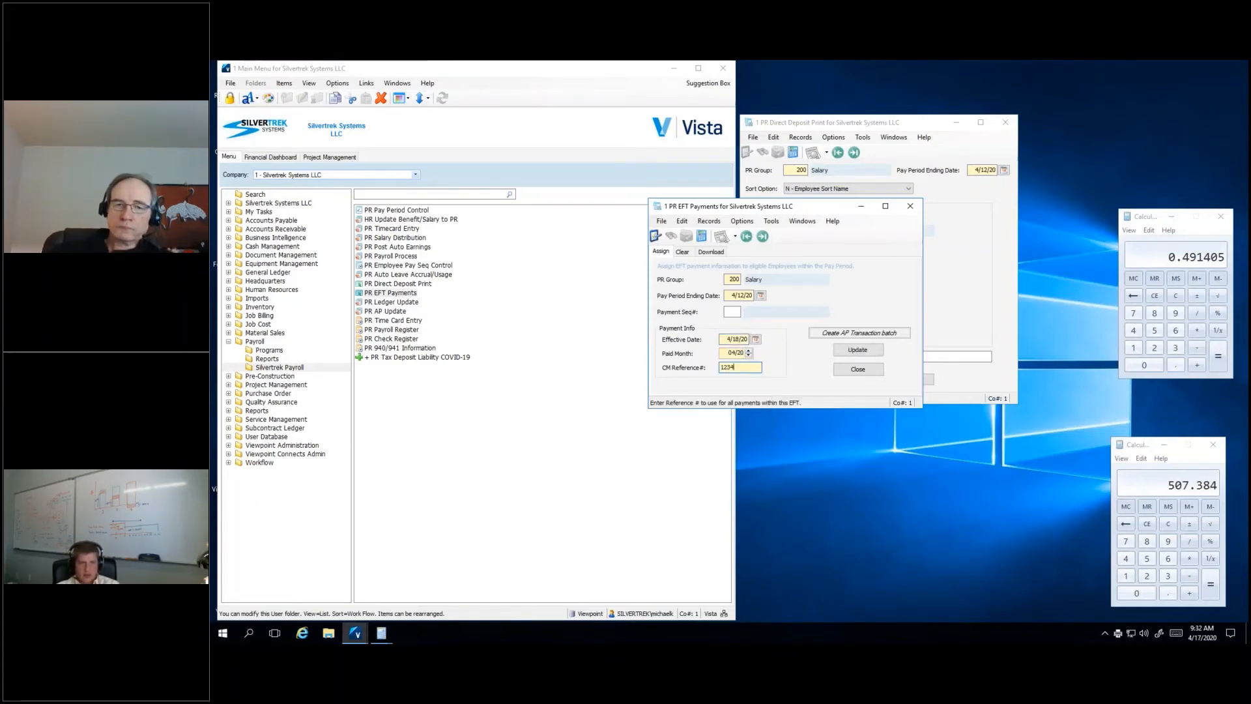
key("Tab")
key("Return")
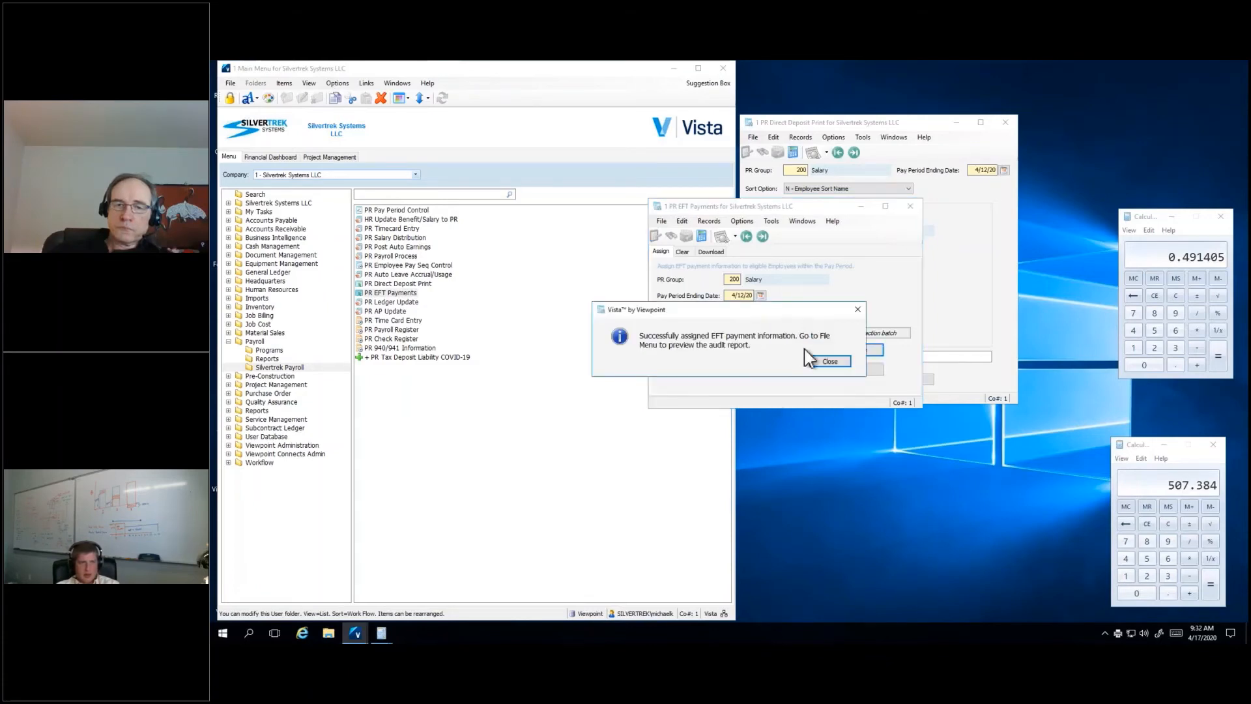
left_click(829, 363)
Step: Download the active EFT file for PR Group 200 with CM reference 1234 under an edited text file name in the Sandbox folder
left_click(710, 251)
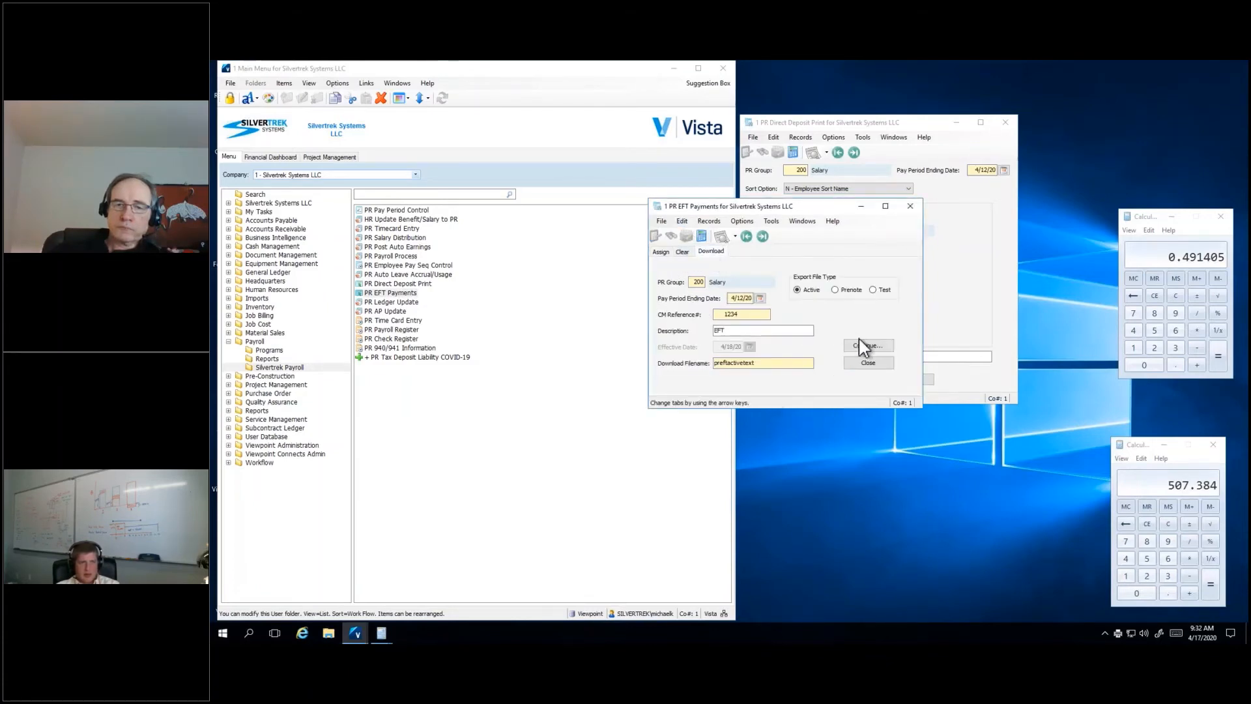
left_click(872, 350)
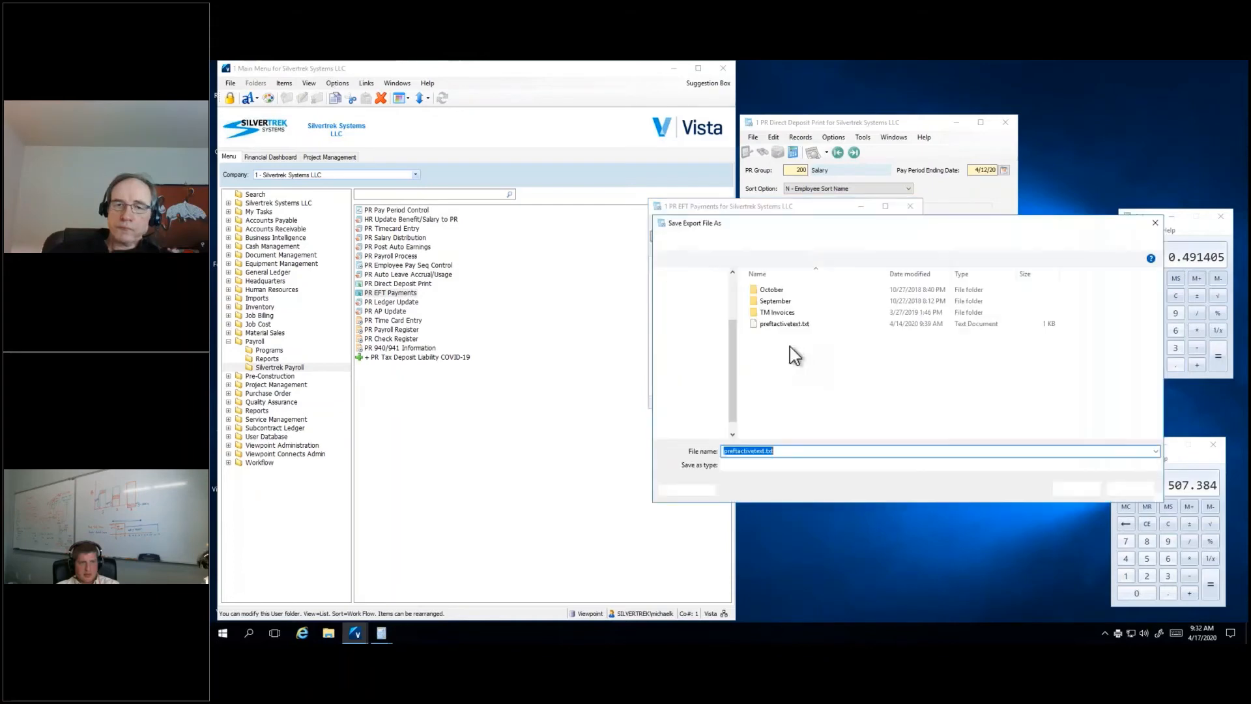
left_click(764, 450)
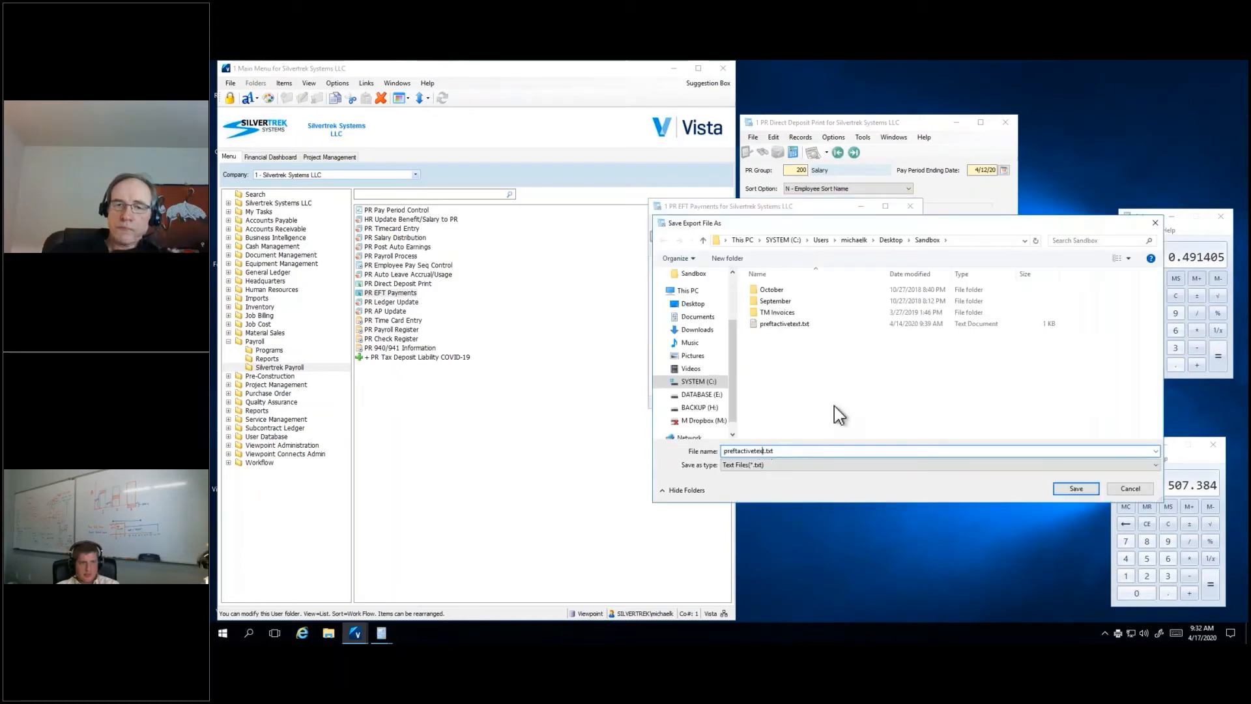
key("Return")
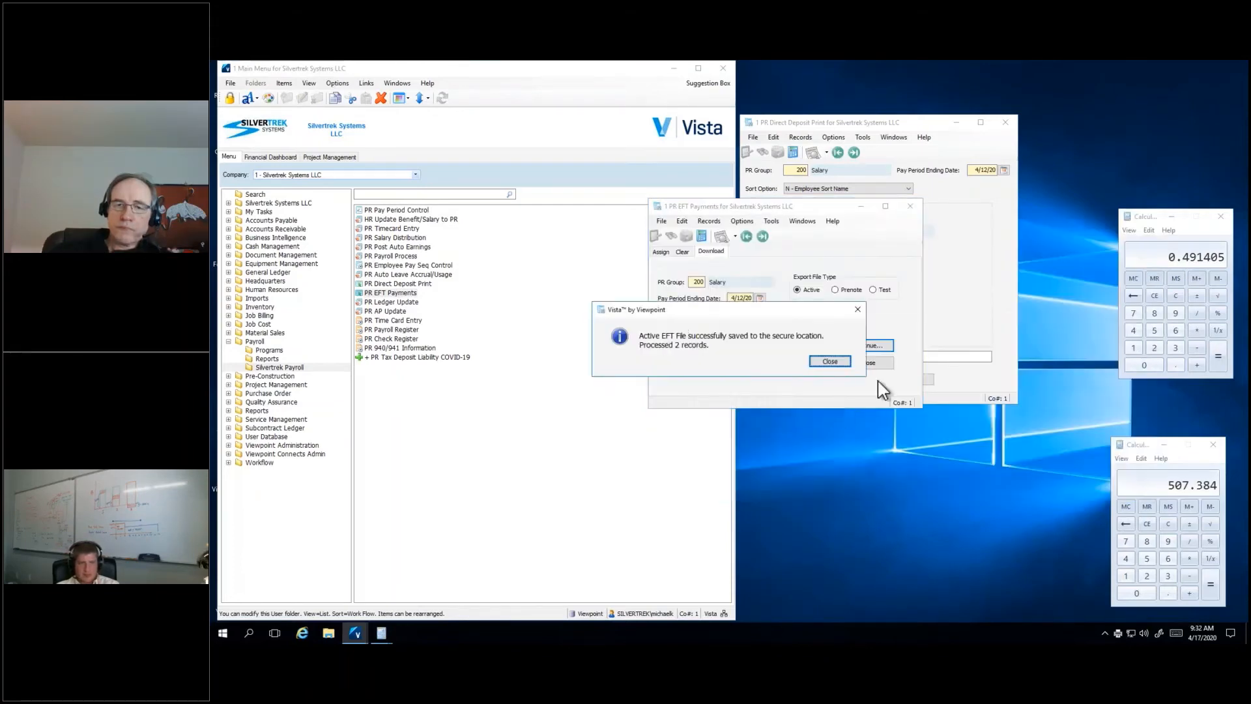
left_click(831, 362)
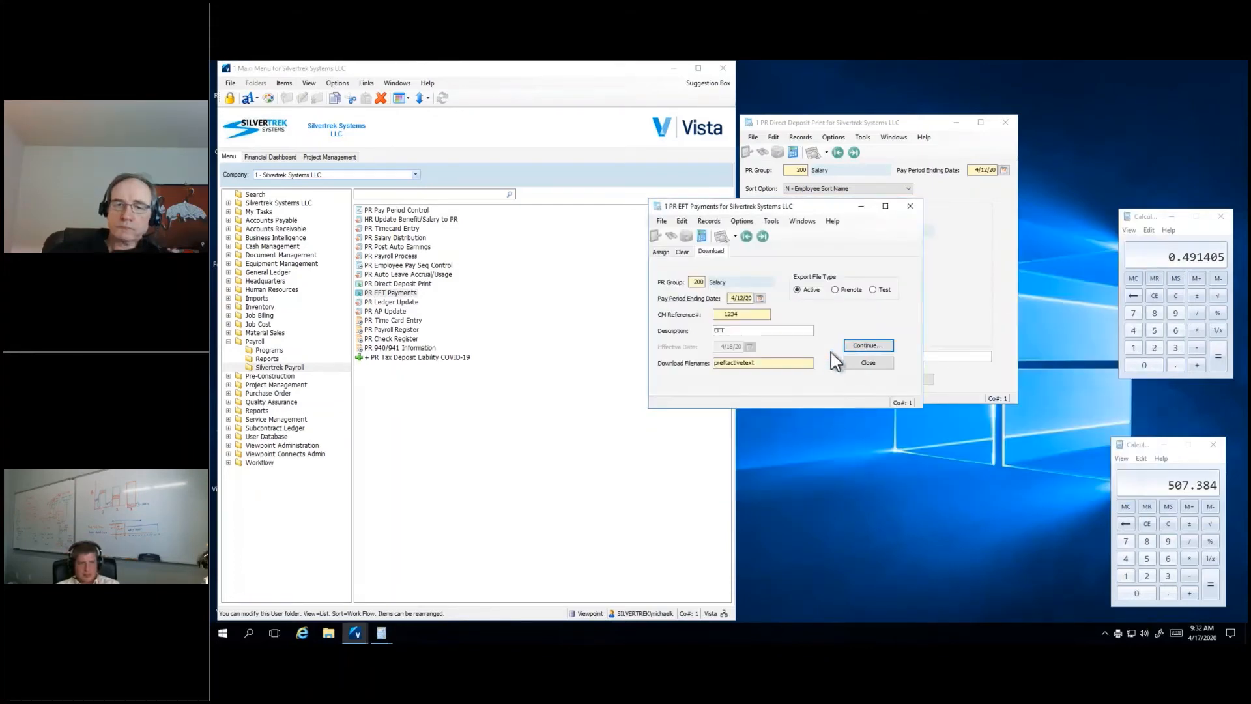
Step: Download the active EFT file again, replacing the existing preftactivetext.txt, and close PR EFT Payments
left_click(868, 346)
left_click(1062, 488)
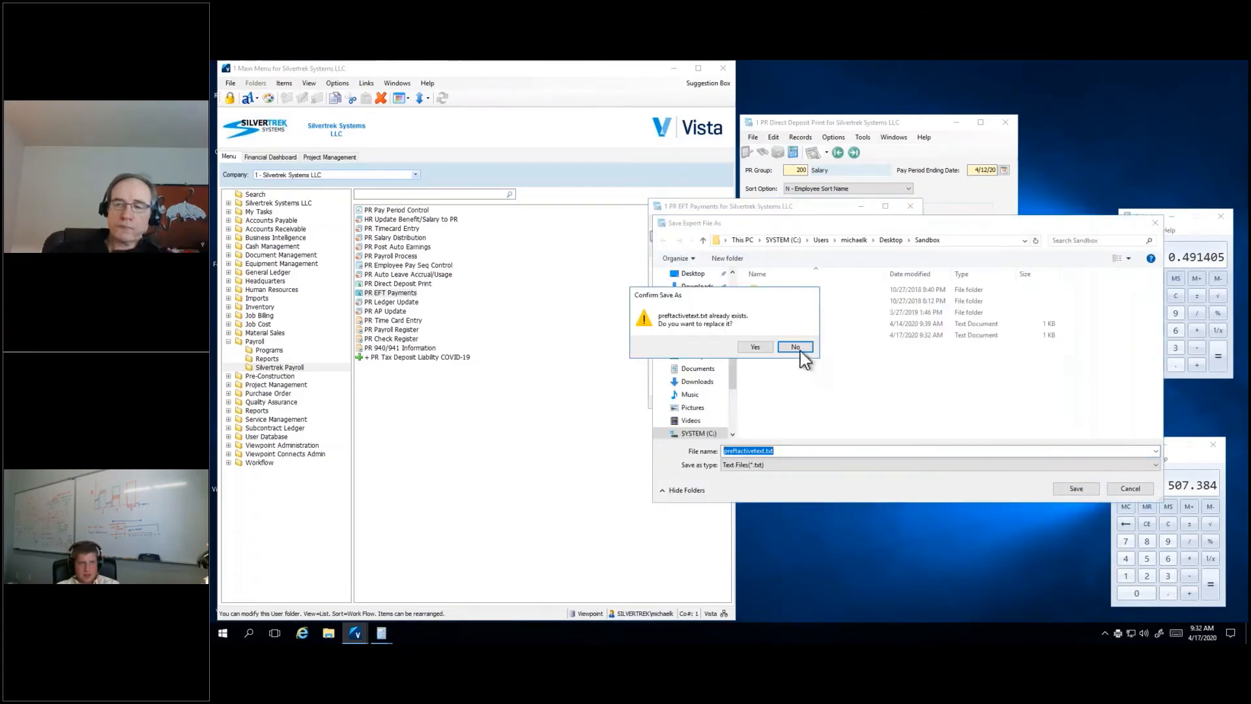
left_click(762, 348)
left_click(828, 358)
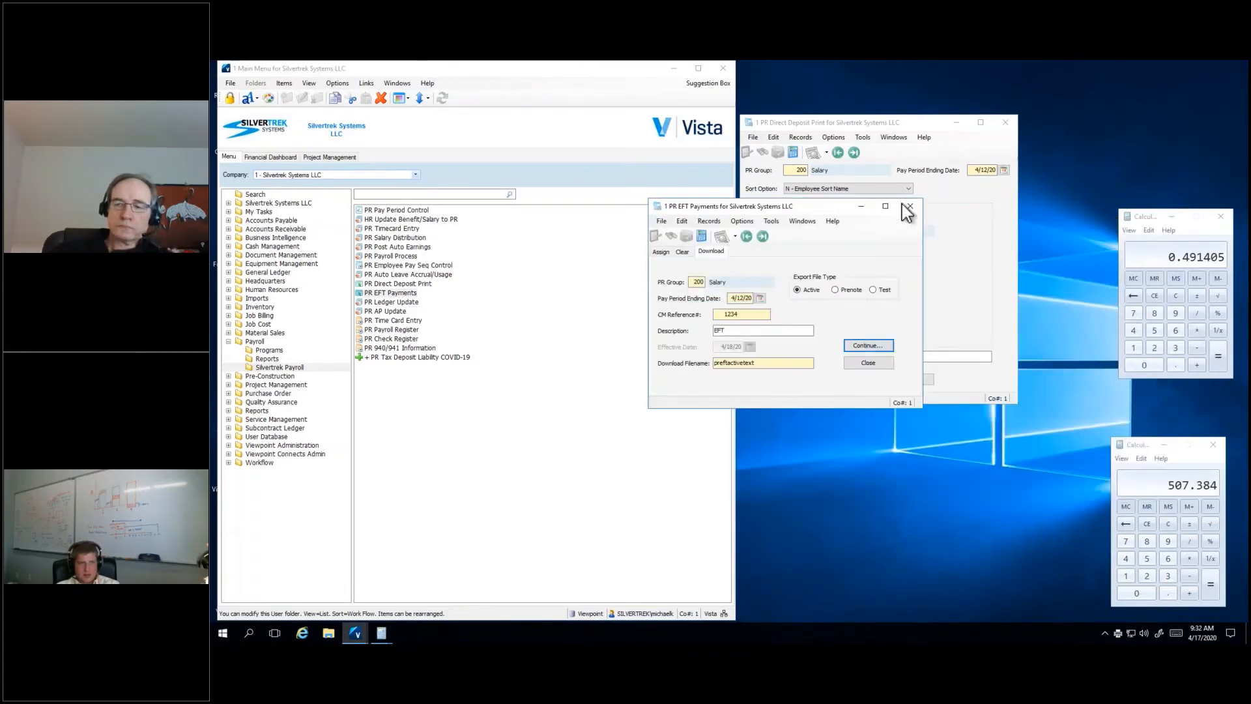
left_click(909, 206)
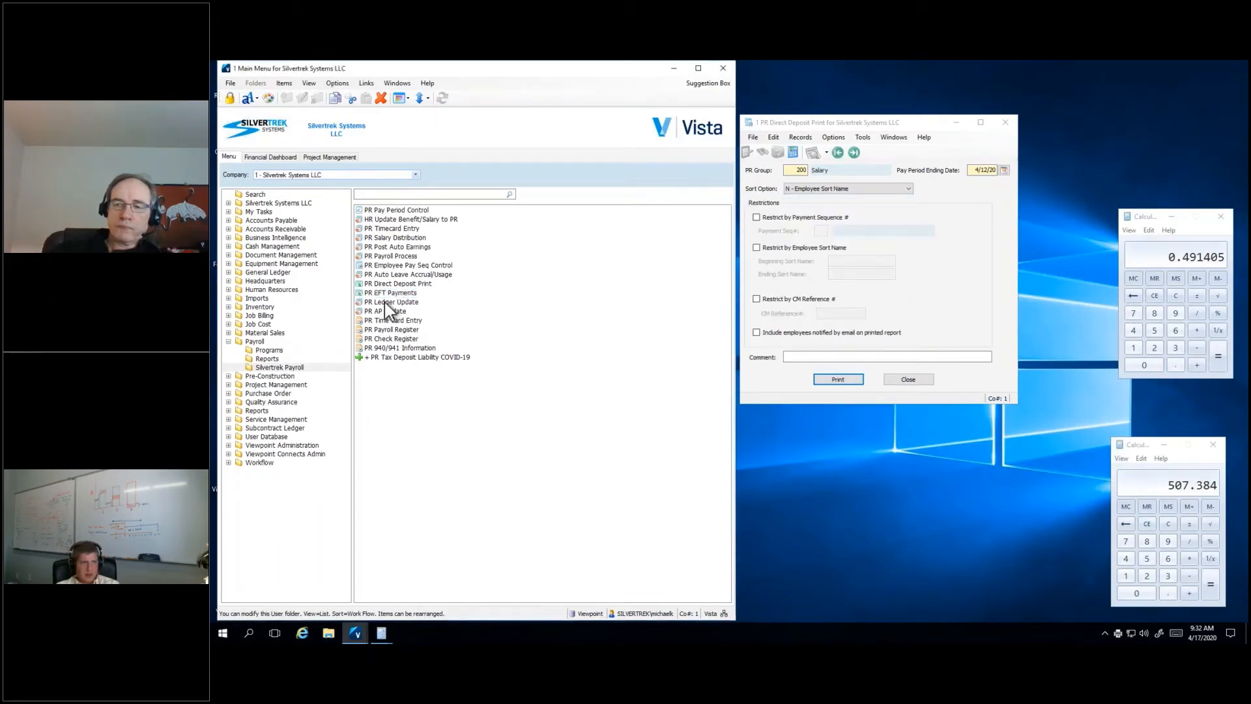
Step: In PR Ledger Update for PR Group 200, validate the Job Cost/Equipment Usage/SM Work Order Labor Costs and General Ledger/Cash Mgmt/Accumulations updates
double_click(390, 302)
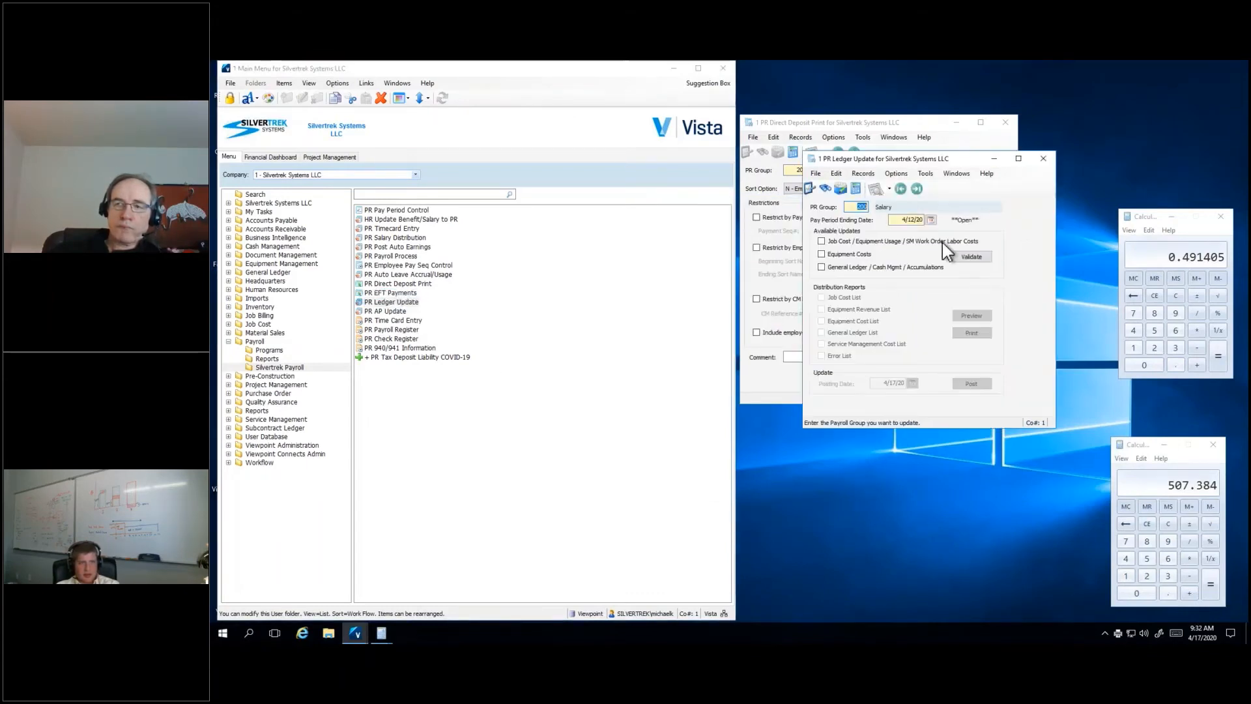
left_click(912, 242)
left_click(839, 267)
left_click(969, 256)
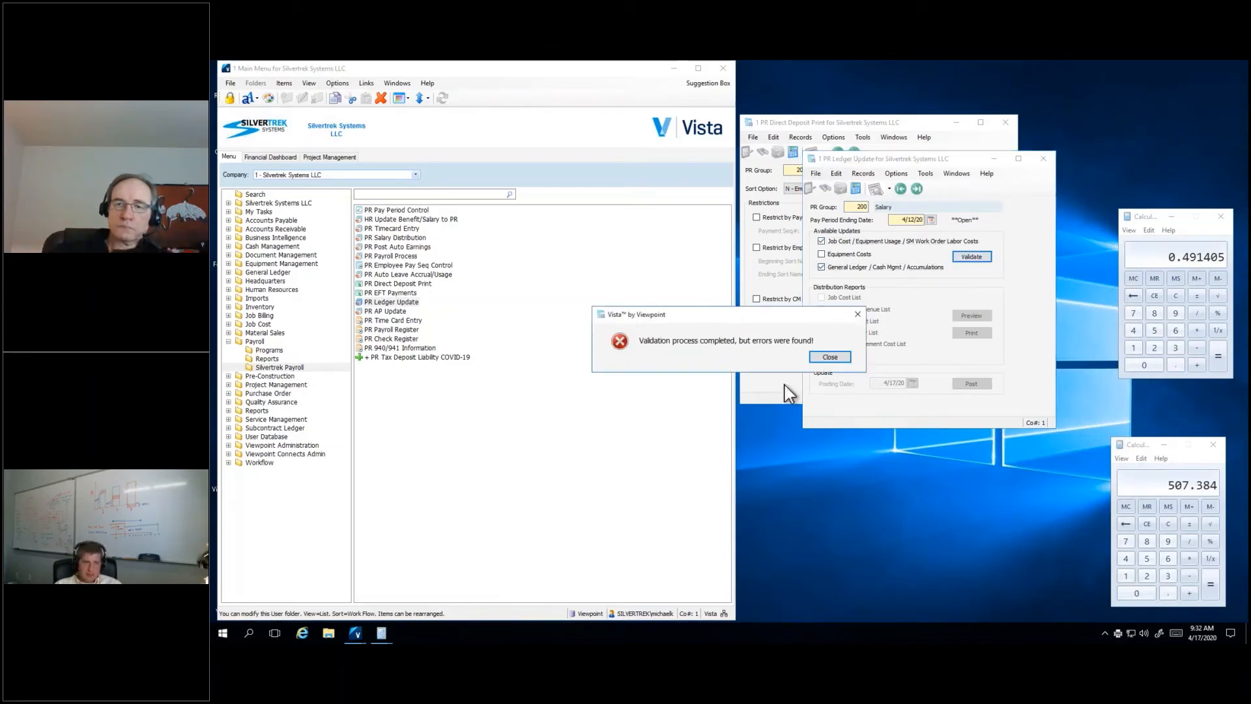
left_click(824, 358)
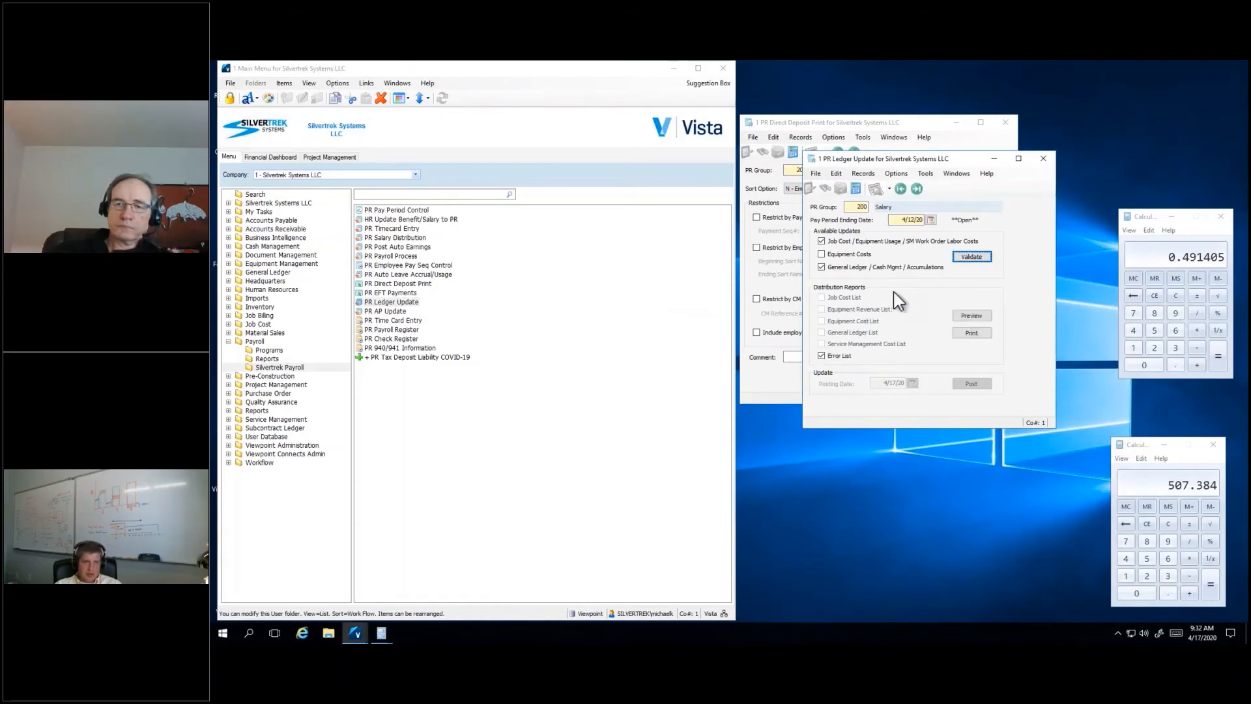
Step: Preview the ledger update's Error List, inspect the Payroll Burden lines for employee 22, and close the report
left_click(971, 315)
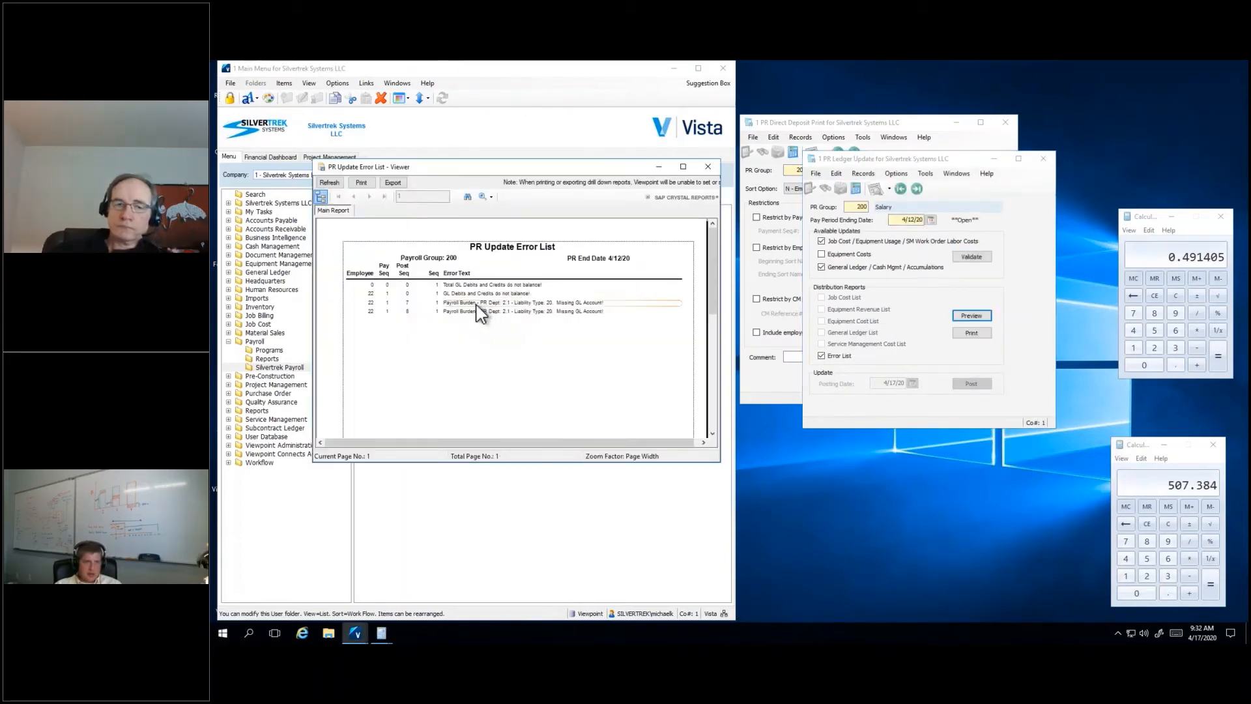
left_click(483, 304)
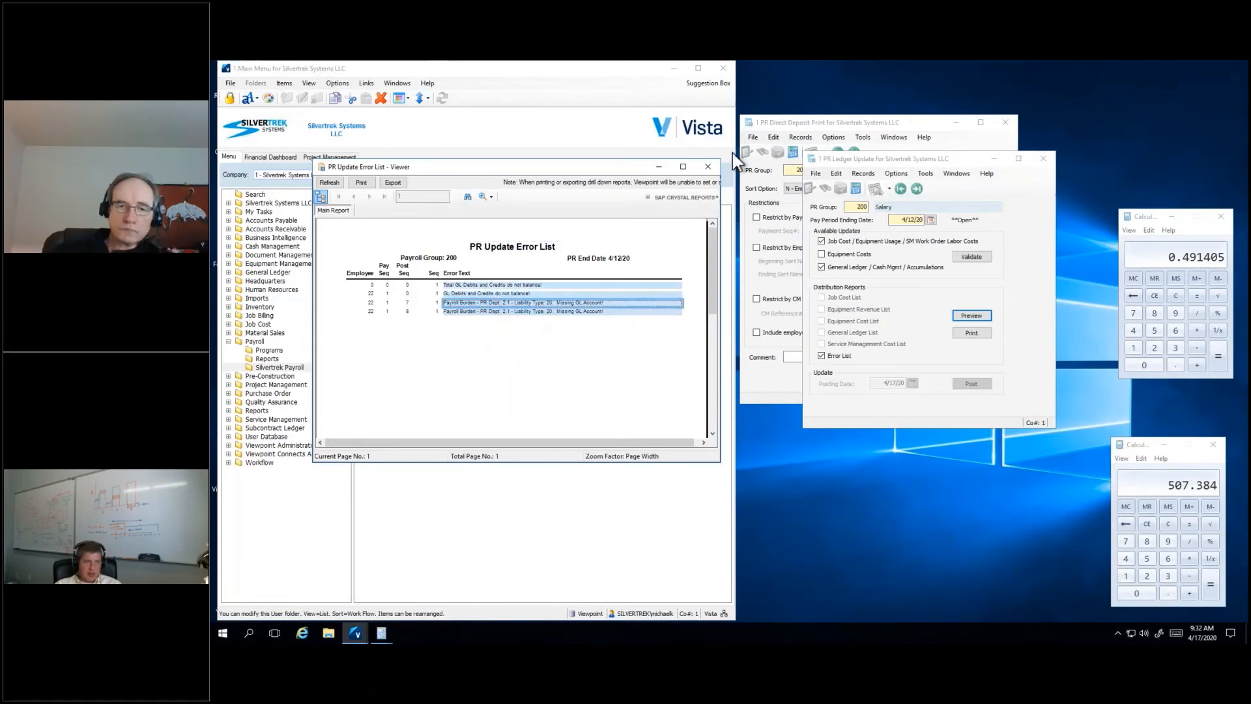
left_click(707, 166)
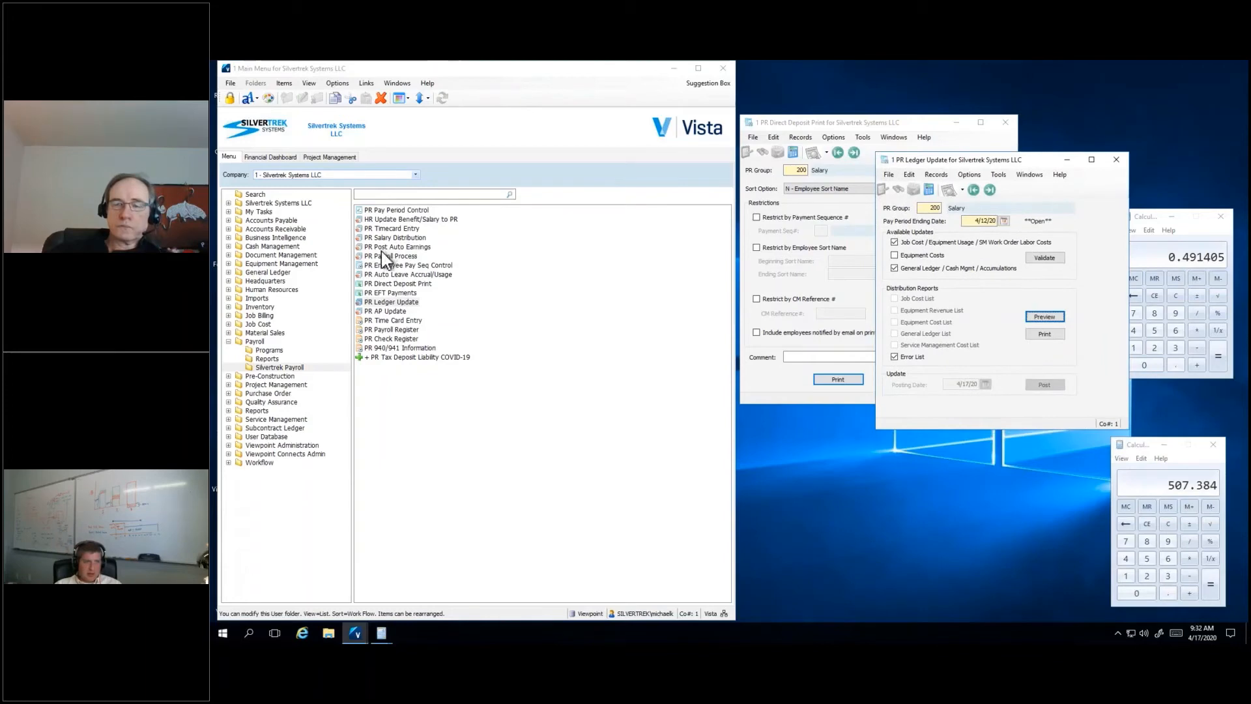
Step: Find PR Department Master in the payroll programs and open the liability types of department 2.1, Tech Services - Mgr
left_click(273, 351)
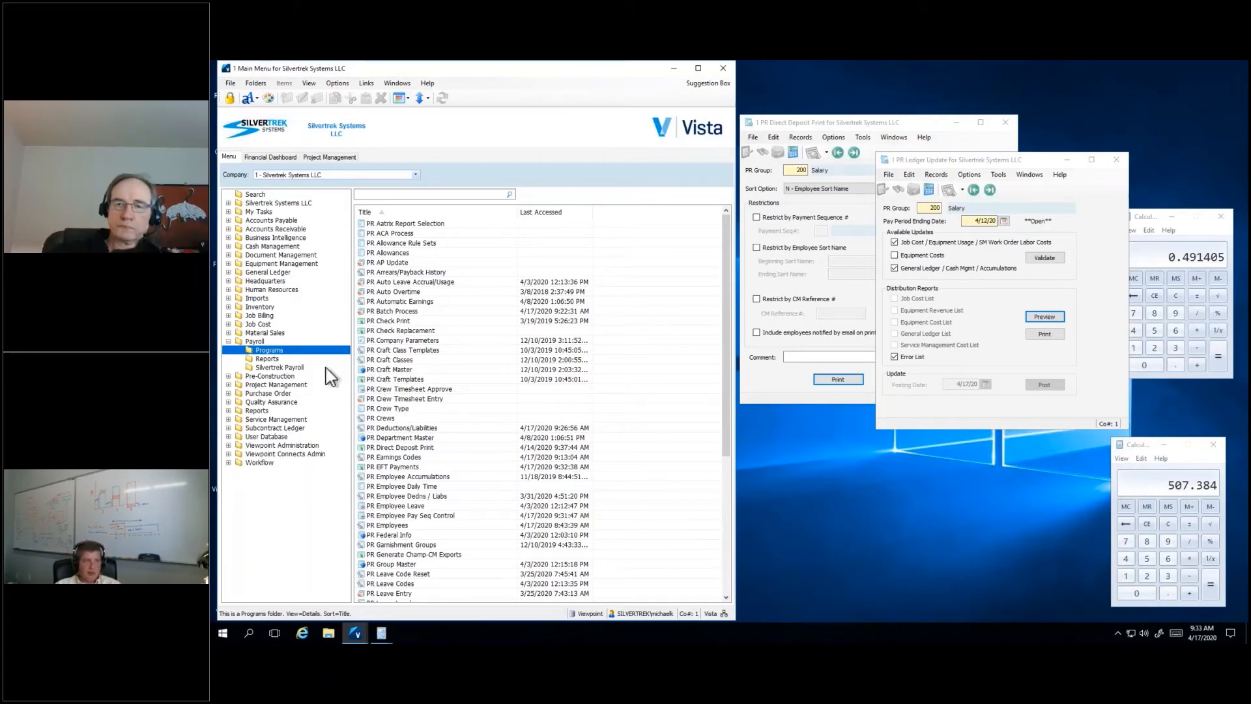
left_click(401, 194)
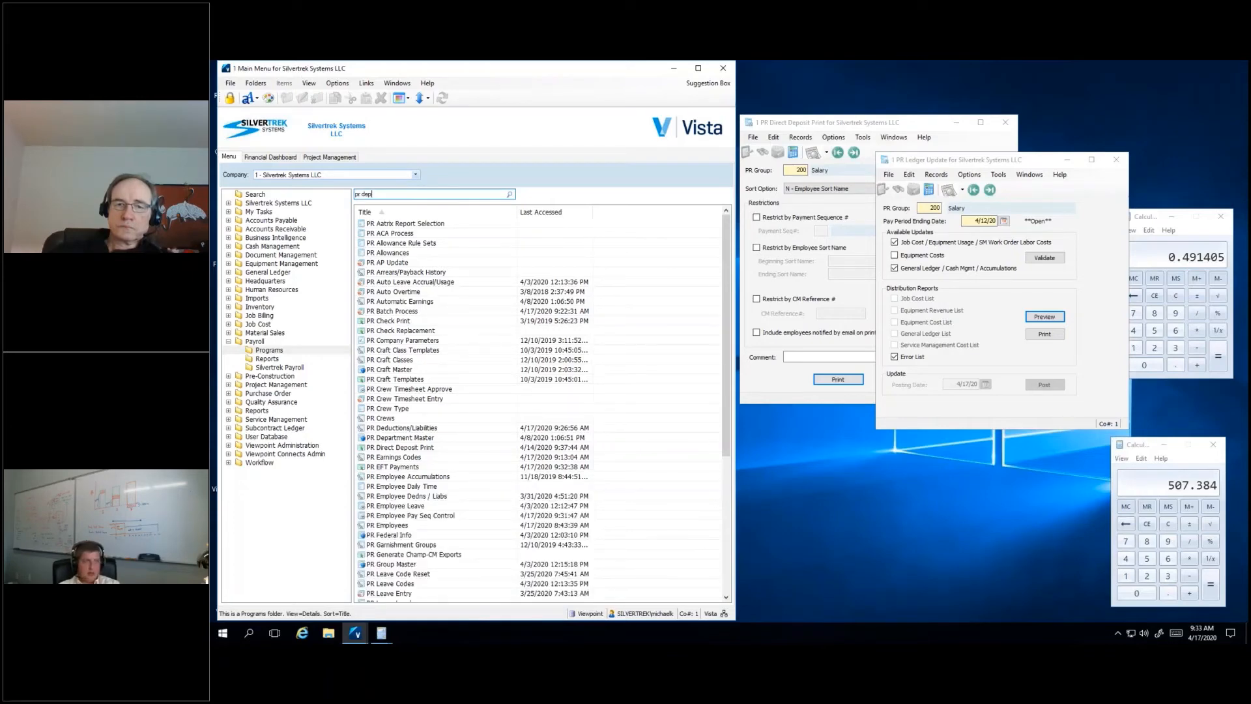
double_click(389, 227)
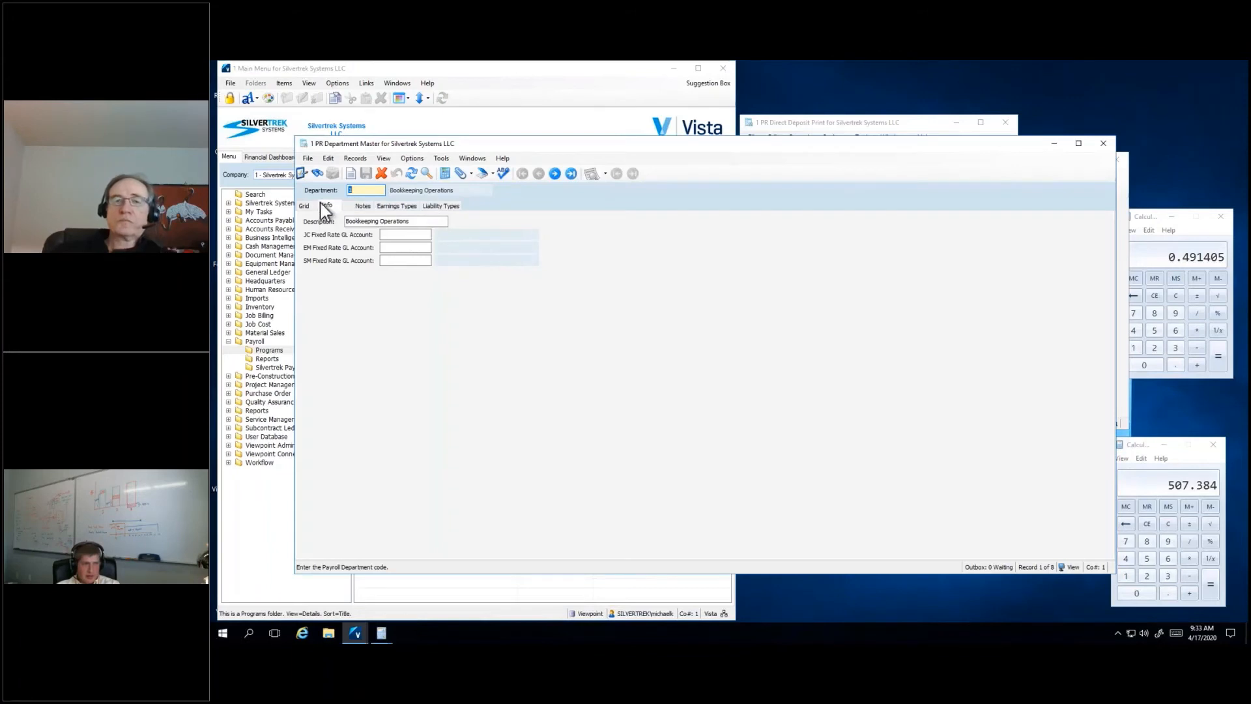
left_click(304, 206)
left_click(324, 242)
left_click(432, 204)
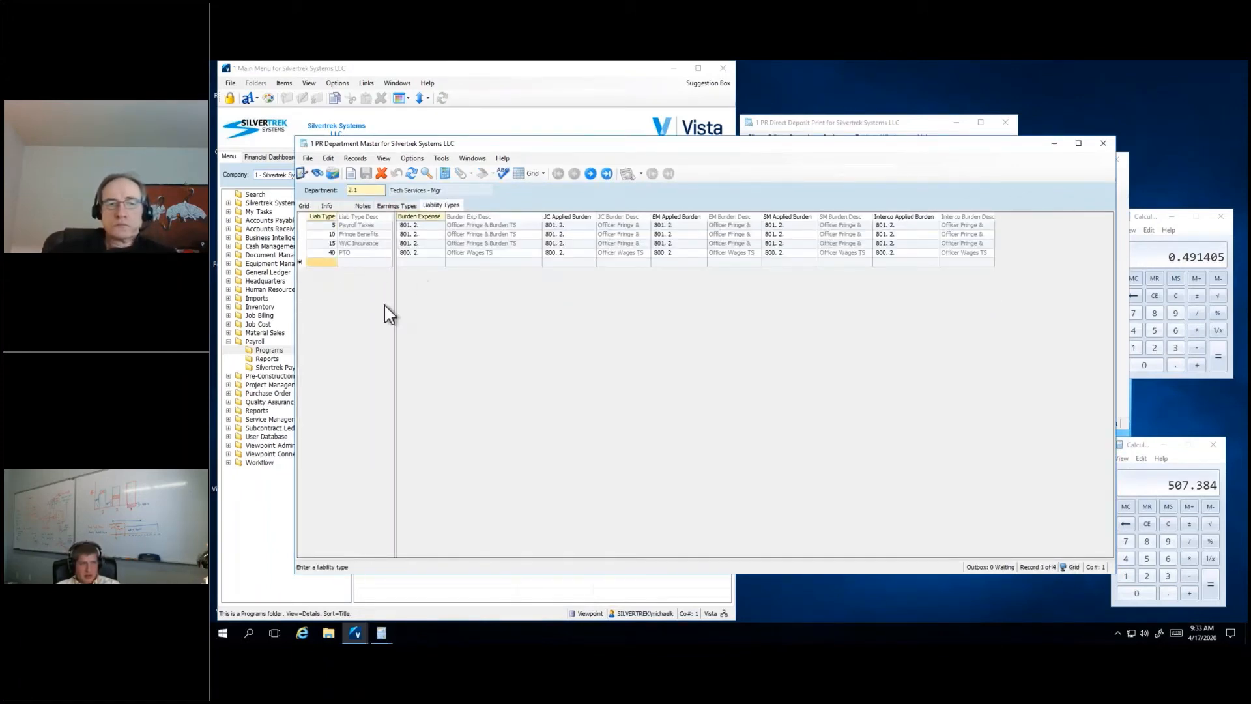
Step: Add liability type 20, COVID-19 Reimbursement, to department 2.1 with burden expense GL account 904. 4., Miscellaneous Income-FI
key("F4")
scroll(406, 177, "down", 1)
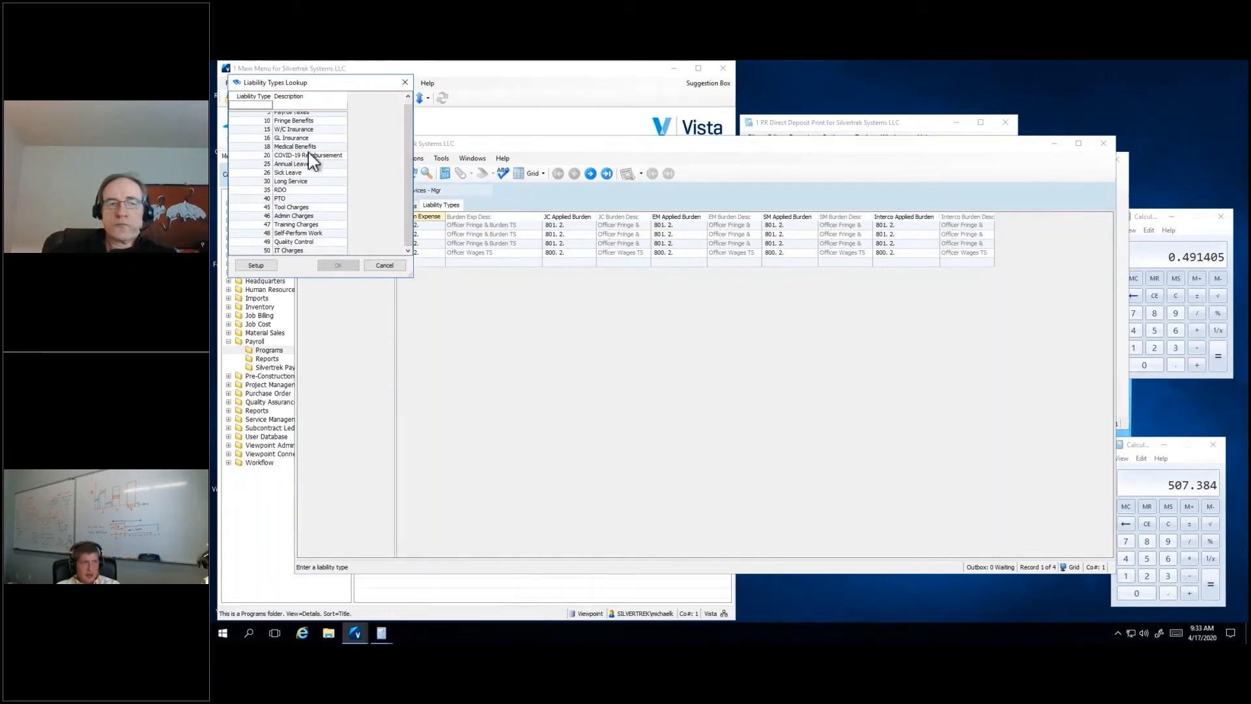
left_click(308, 155)
left_click(339, 265)
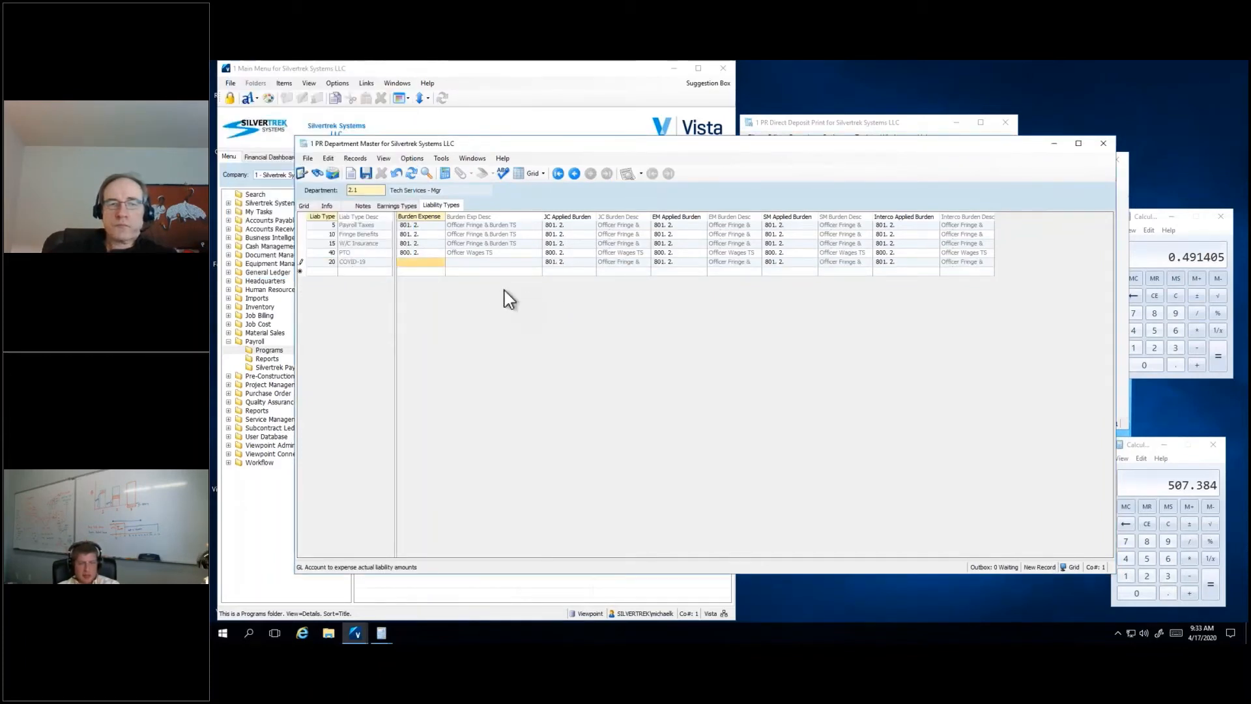
key("F4")
type("mis")
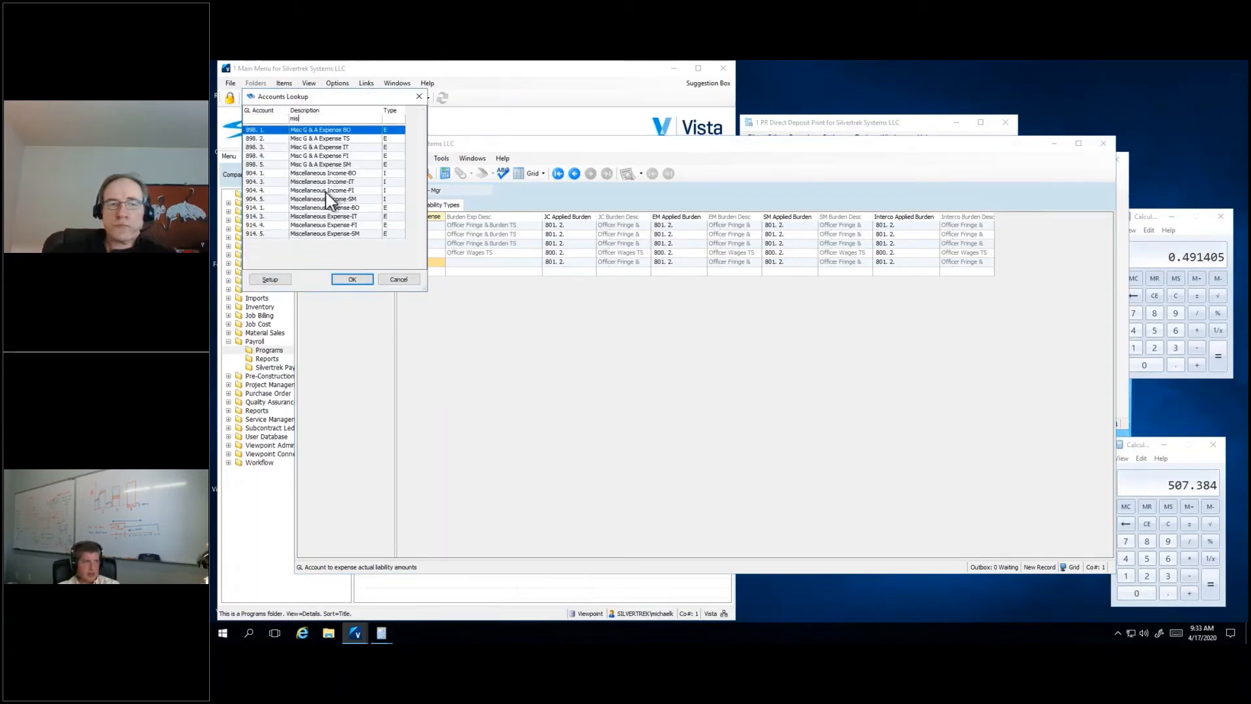
double_click(329, 190)
Step: Set the JC, EM, SM and Interco applied burden accounts of liability type 20 to 904. 4., save the record and close PR Department Master
type("904.4")
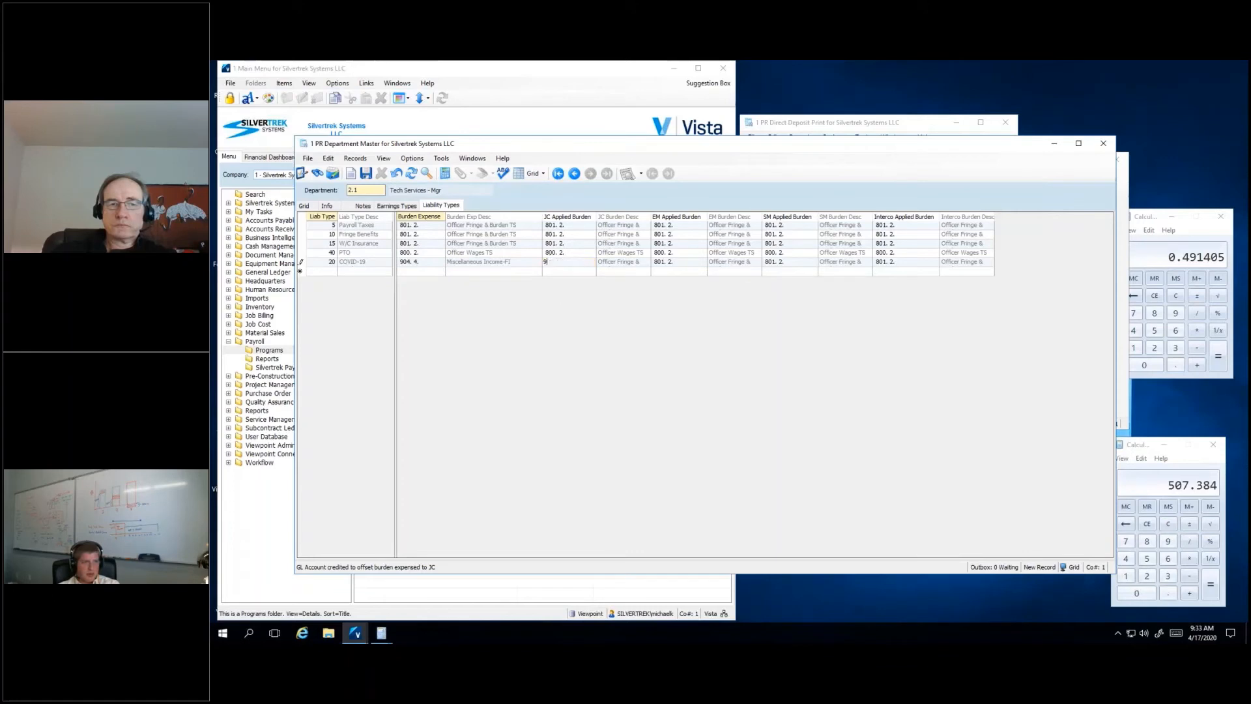
key("Tab")
type("904")
key("Tab")
key("Return")
type("9")
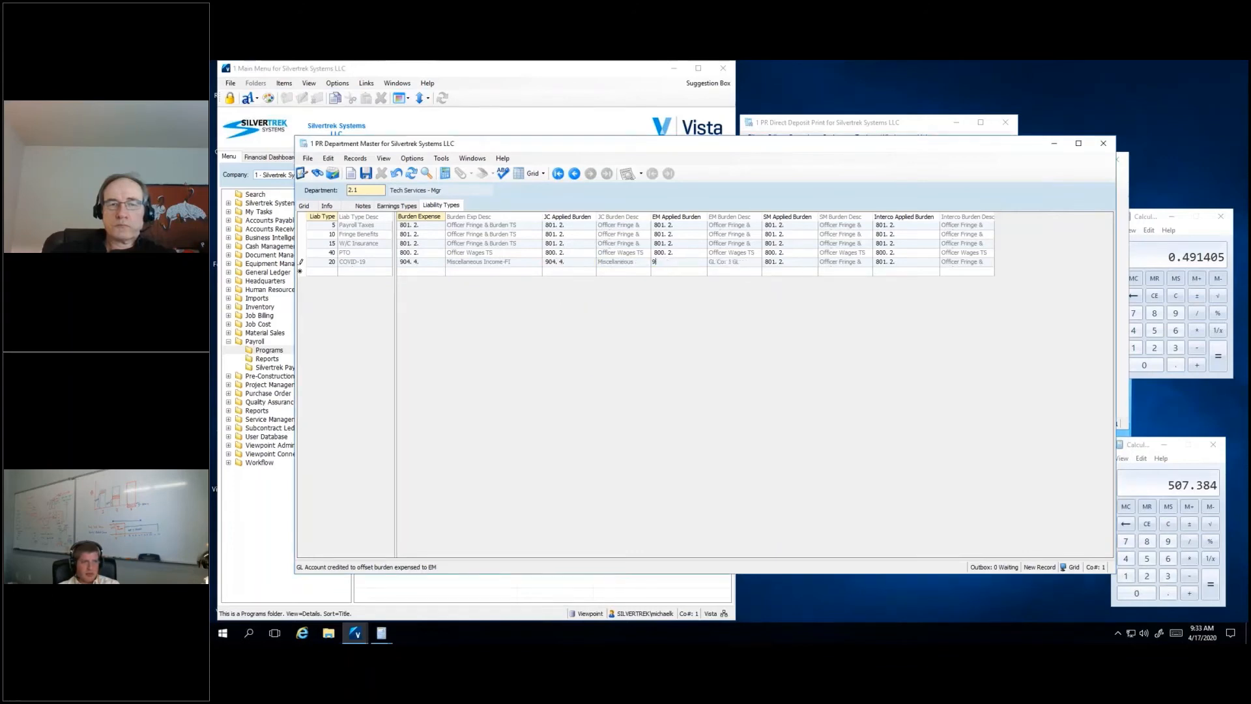
type("04. 4")
key("Tab")
type("904. 4")
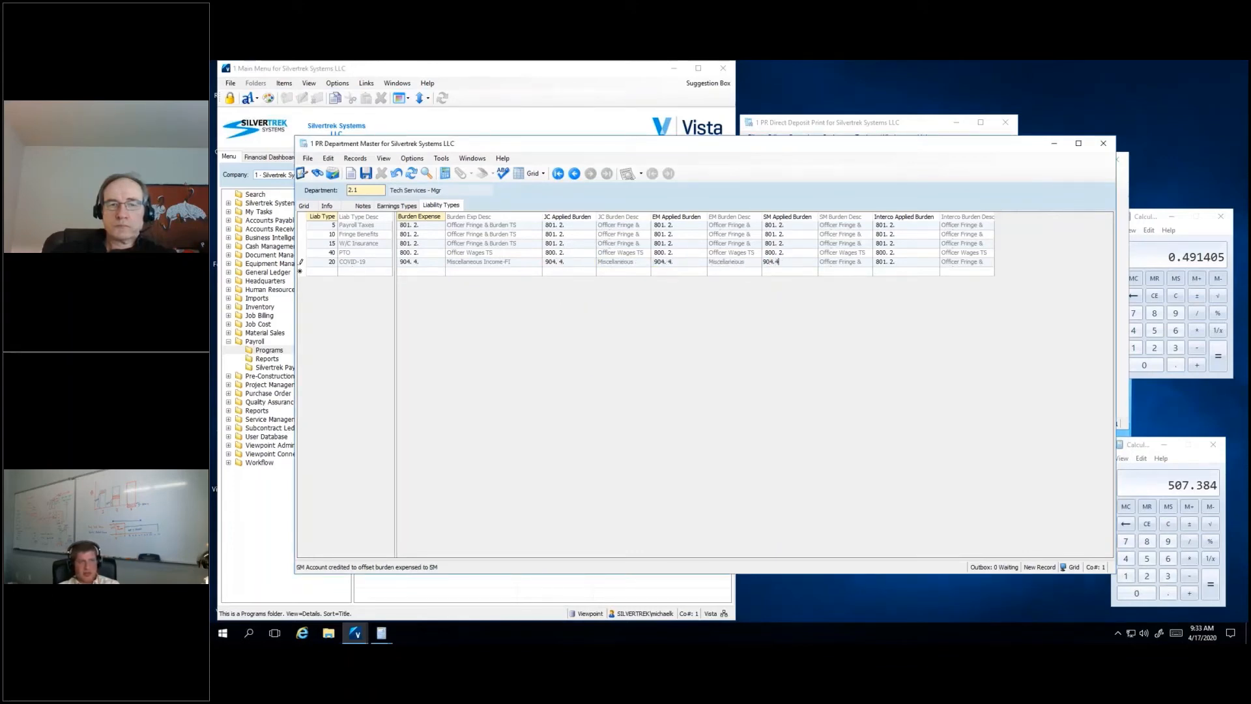
key("Tab")
type("904. 4")
key("Tab")
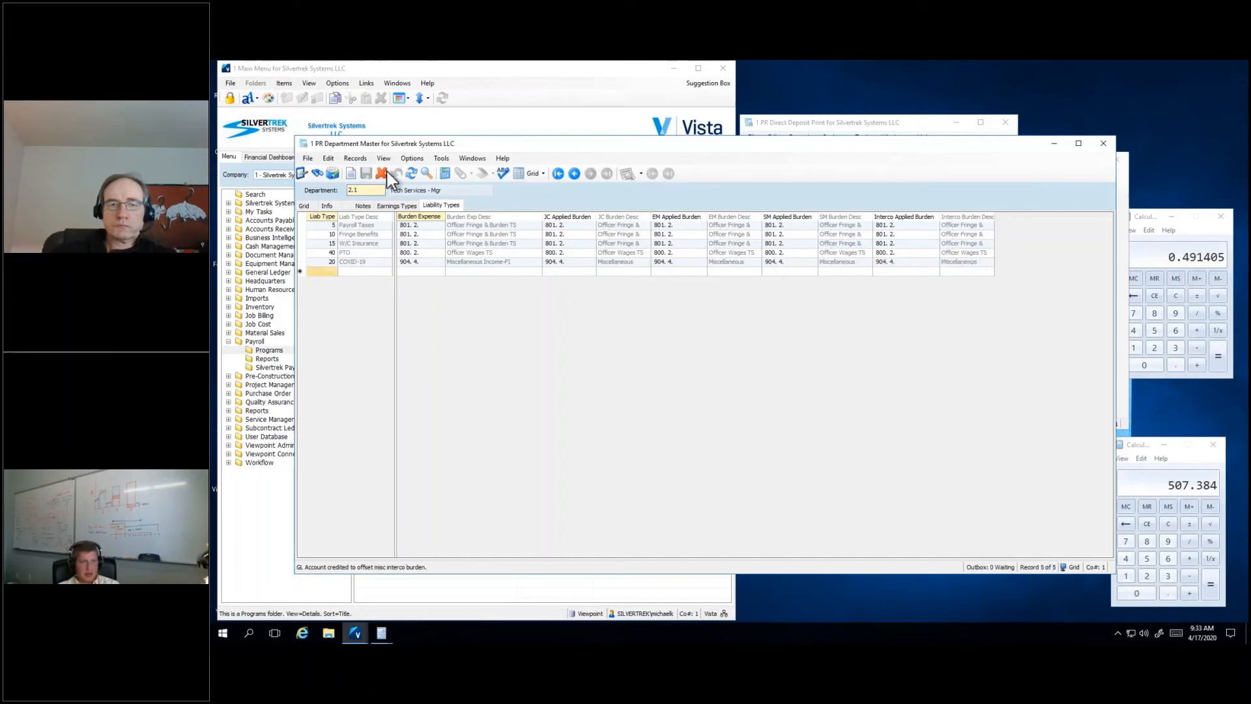
left_click(1095, 140)
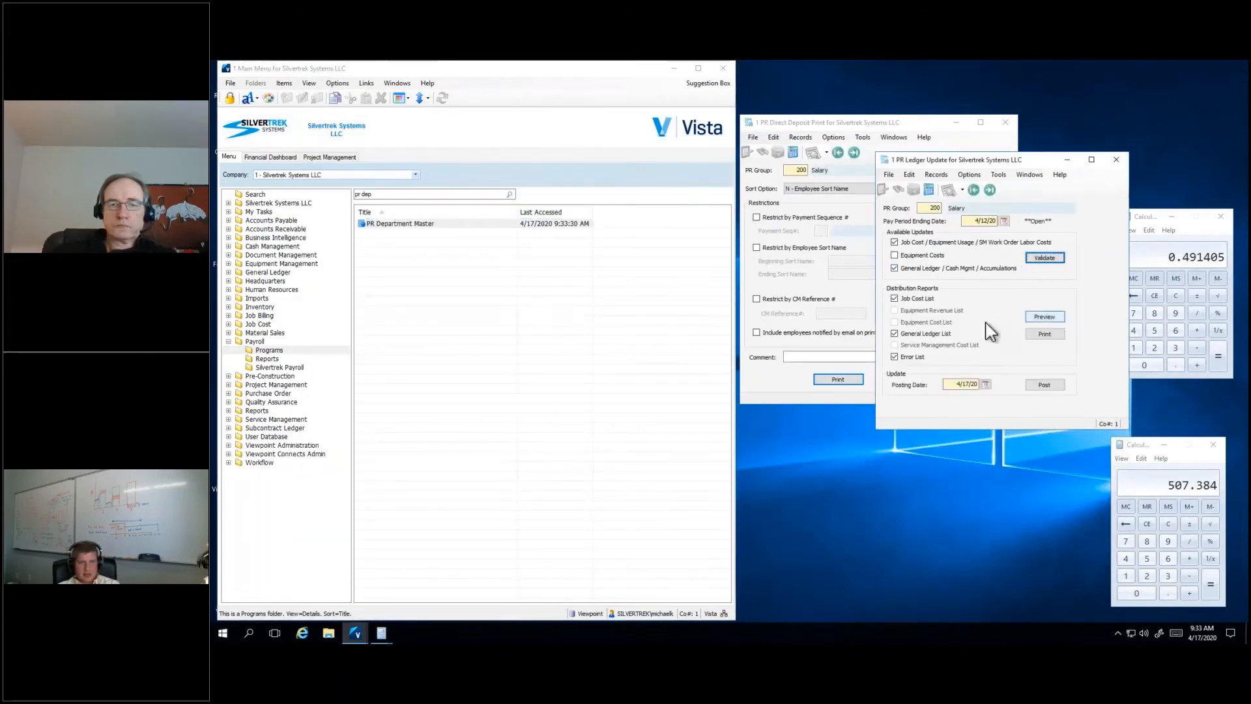
Step: Revalidate the PR ledger update, preview only its Error List without the Job Cost and General Ledger lists, and close the report
left_click(922, 333)
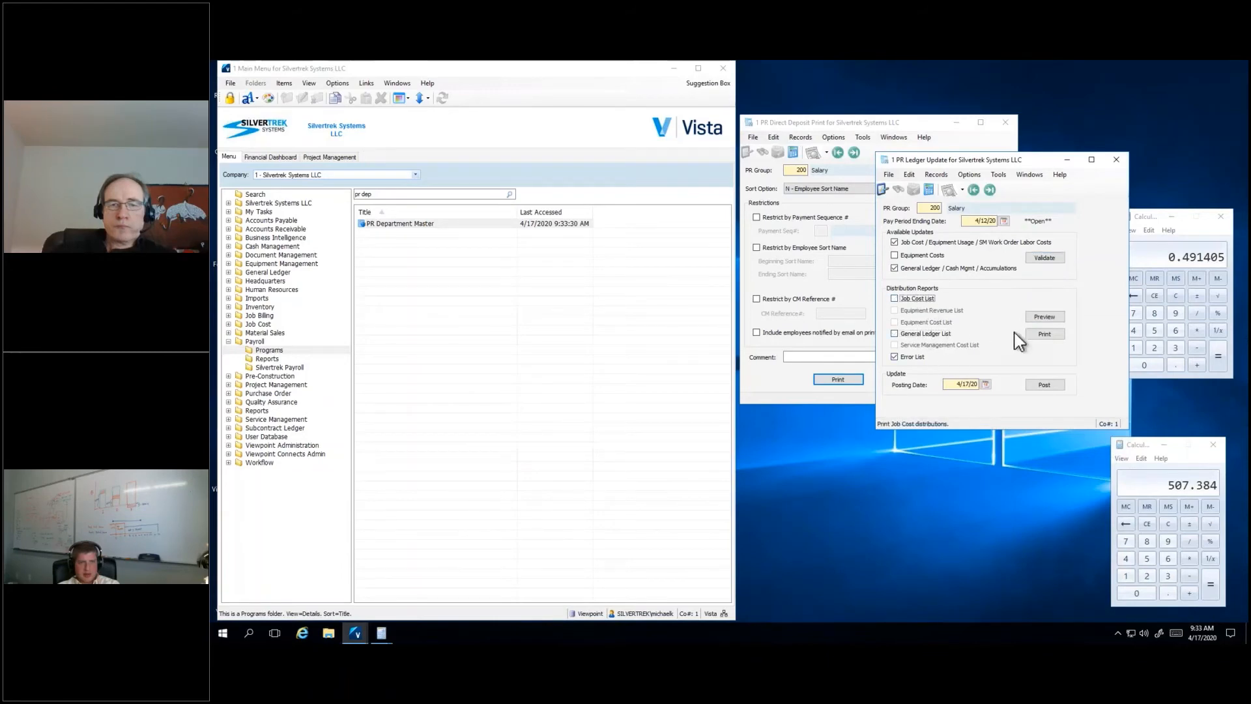
left_click(1039, 317)
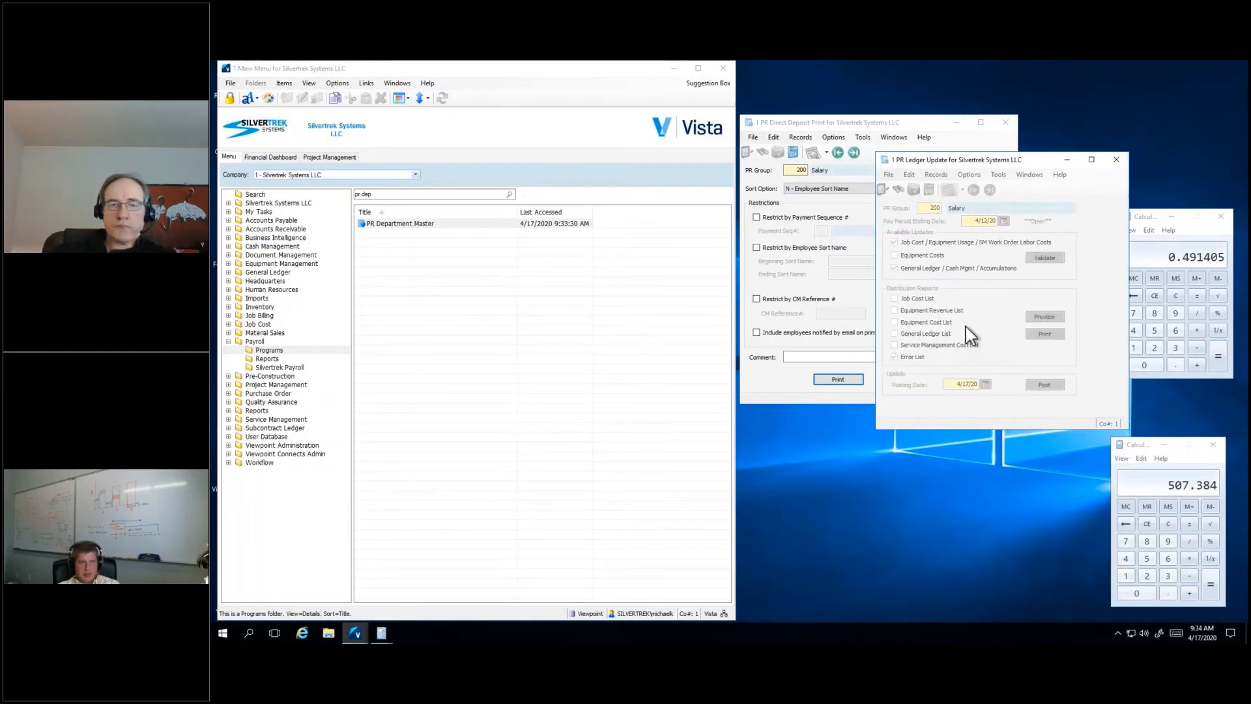
left_click(722, 181)
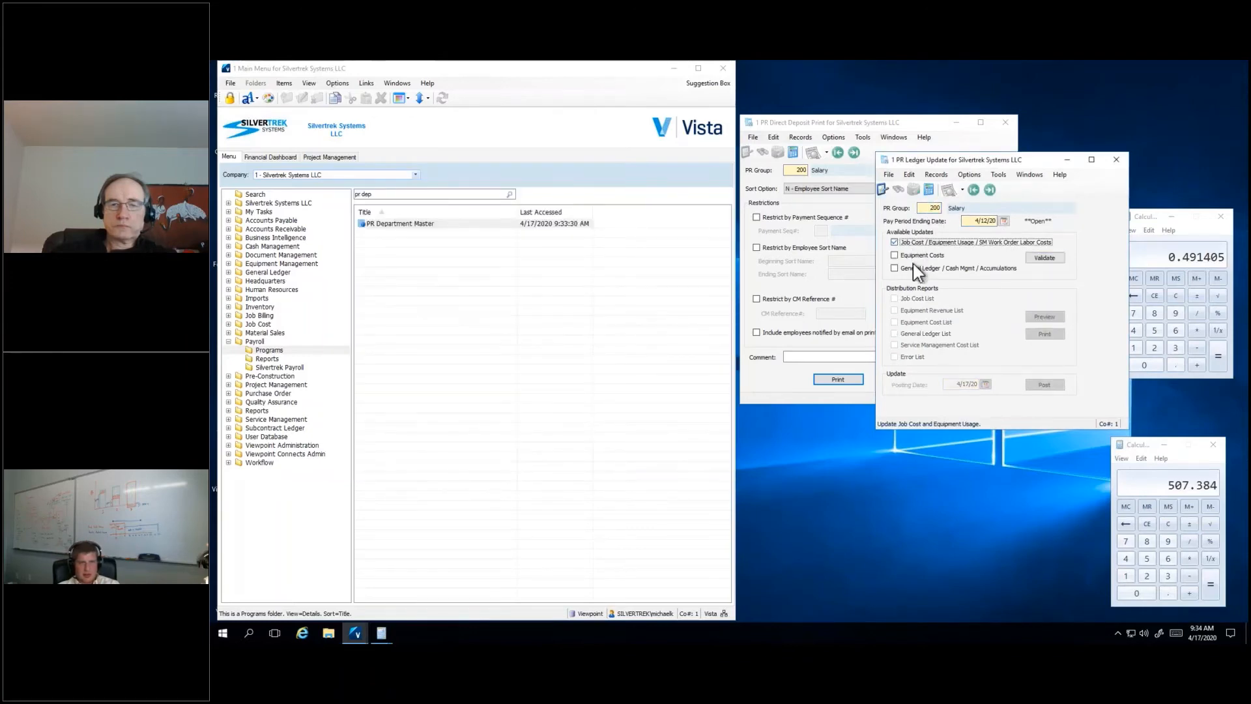
Step: Validate the Job Cost and General Ledger updates again and preview the Job Cost List and General Ledger List
left_click(1063, 262)
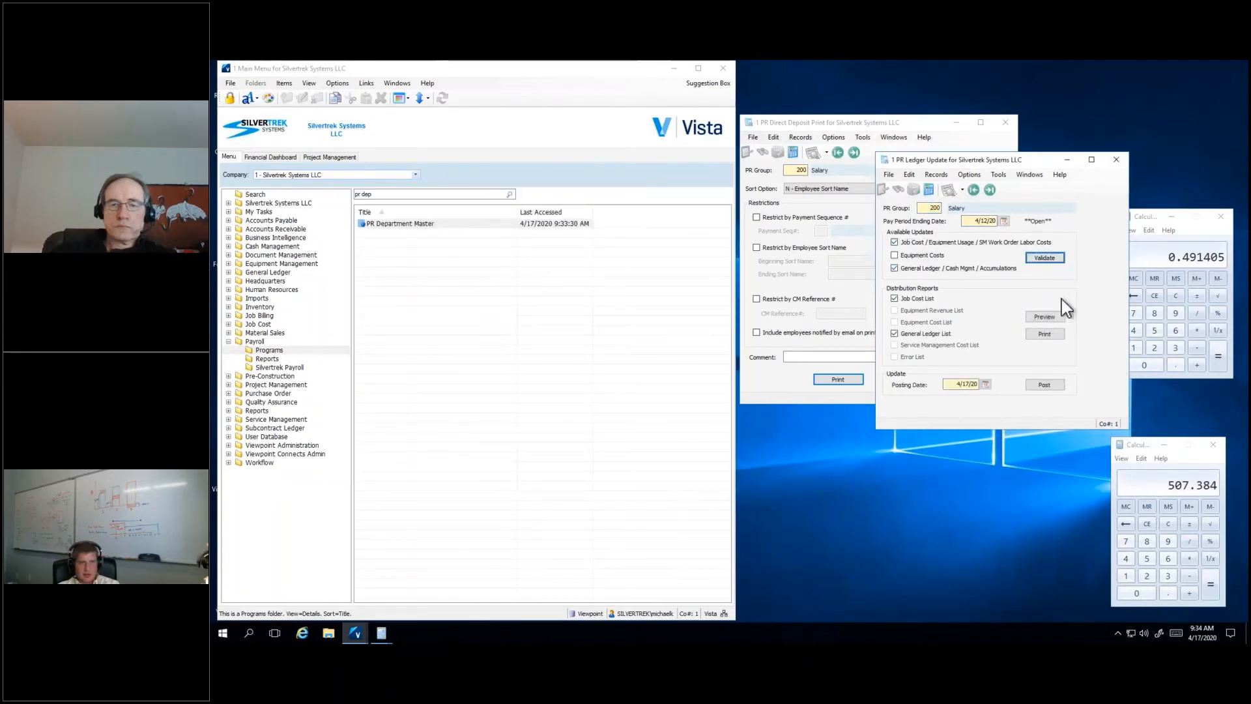
left_click(1046, 334)
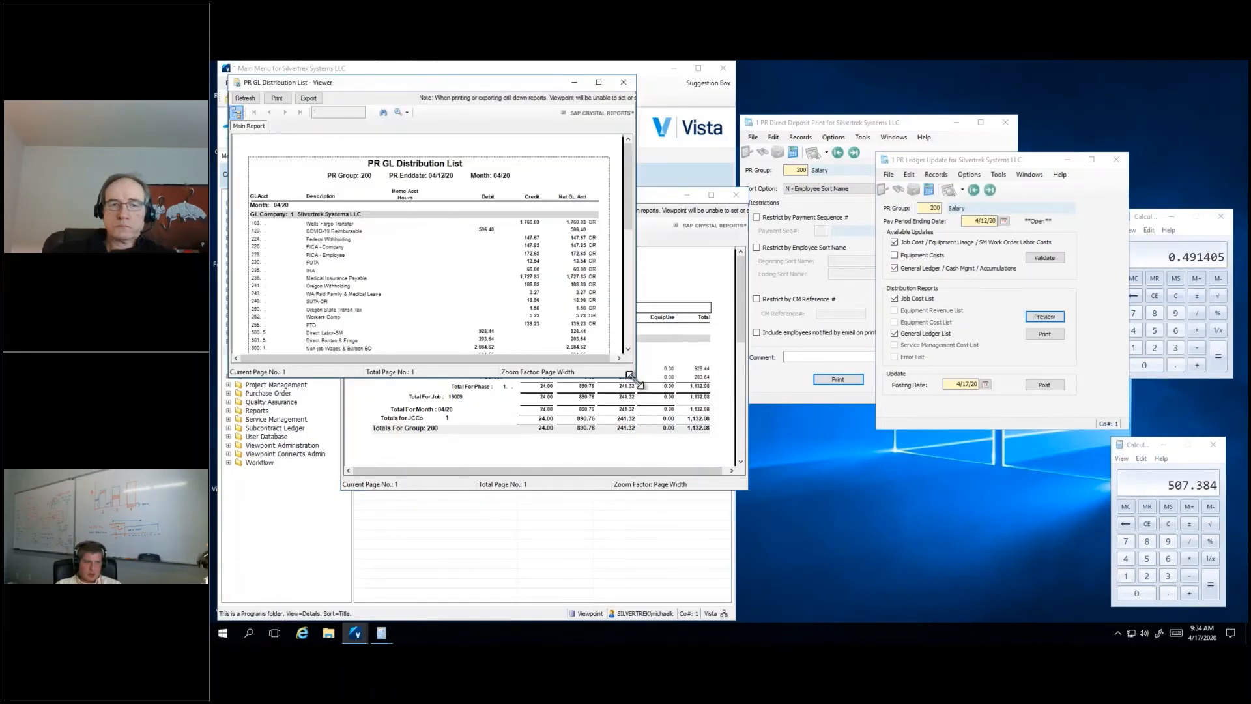
Step: Examine the COVID-19 Reimbursable debit and the Miscellaneous Income-FI credit in the PR GL Distribution List
left_click_drag(631, 385, 983, 525)
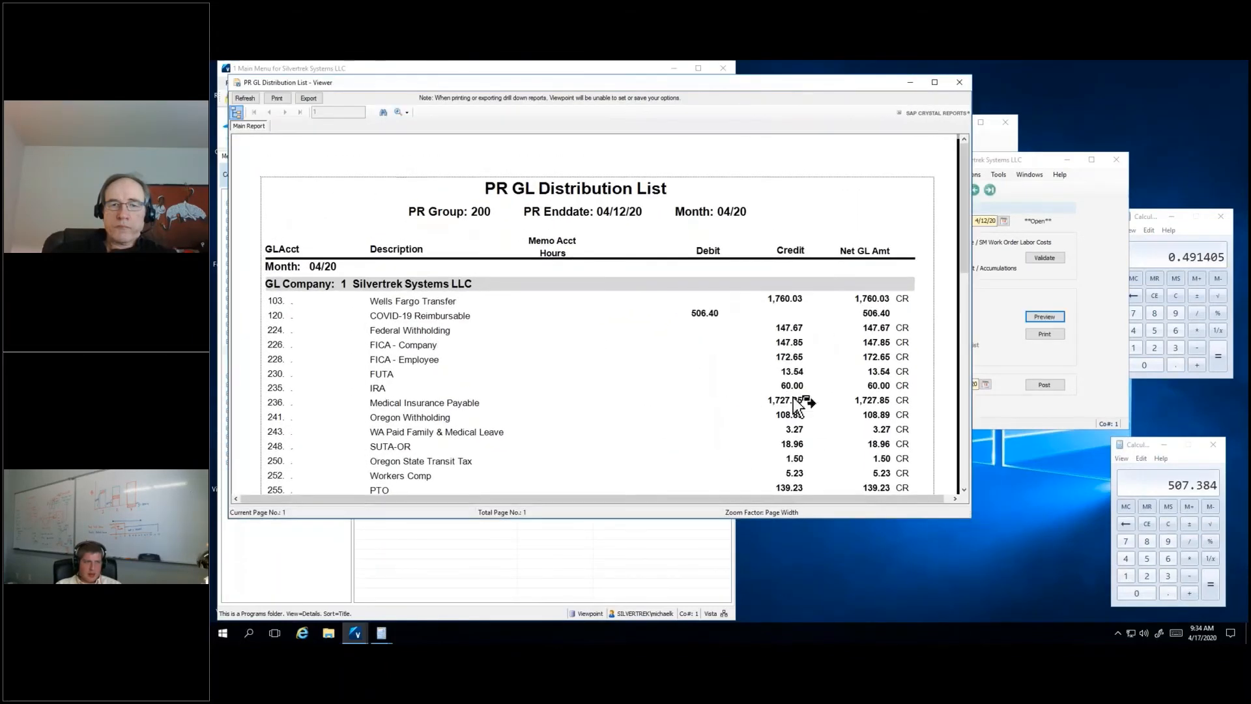
left_click(715, 317)
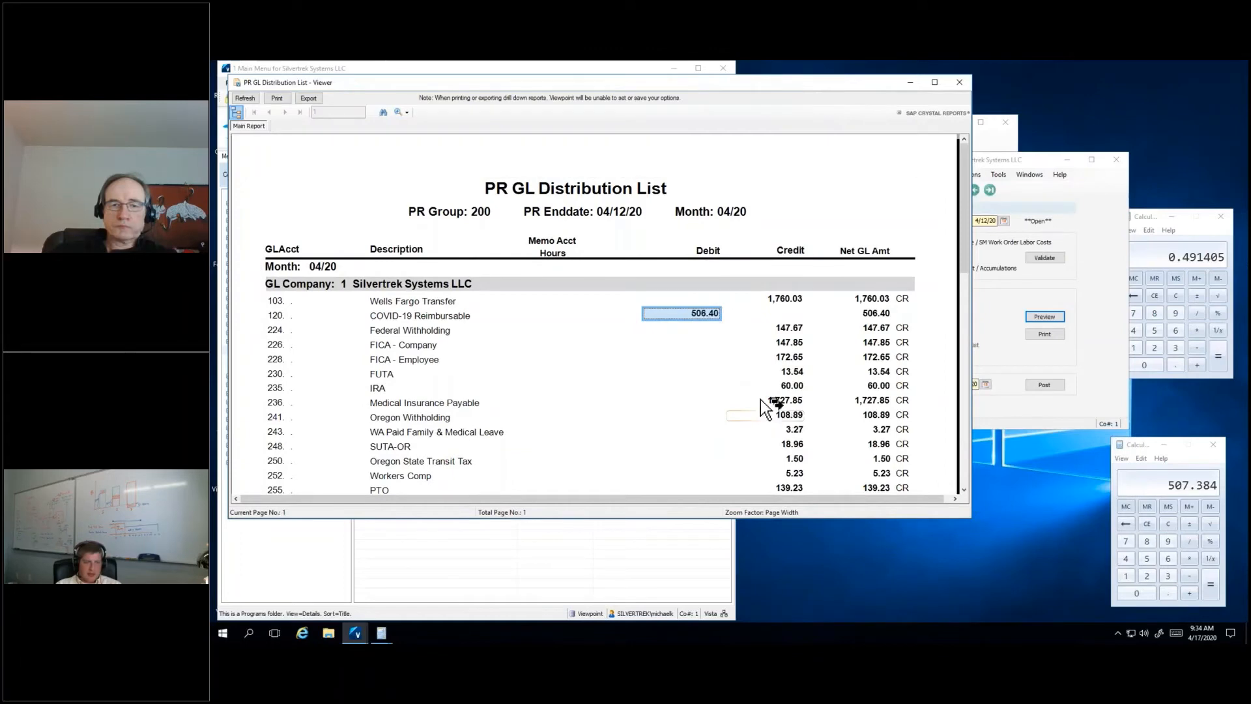
scroll(325, 320, "down", 1)
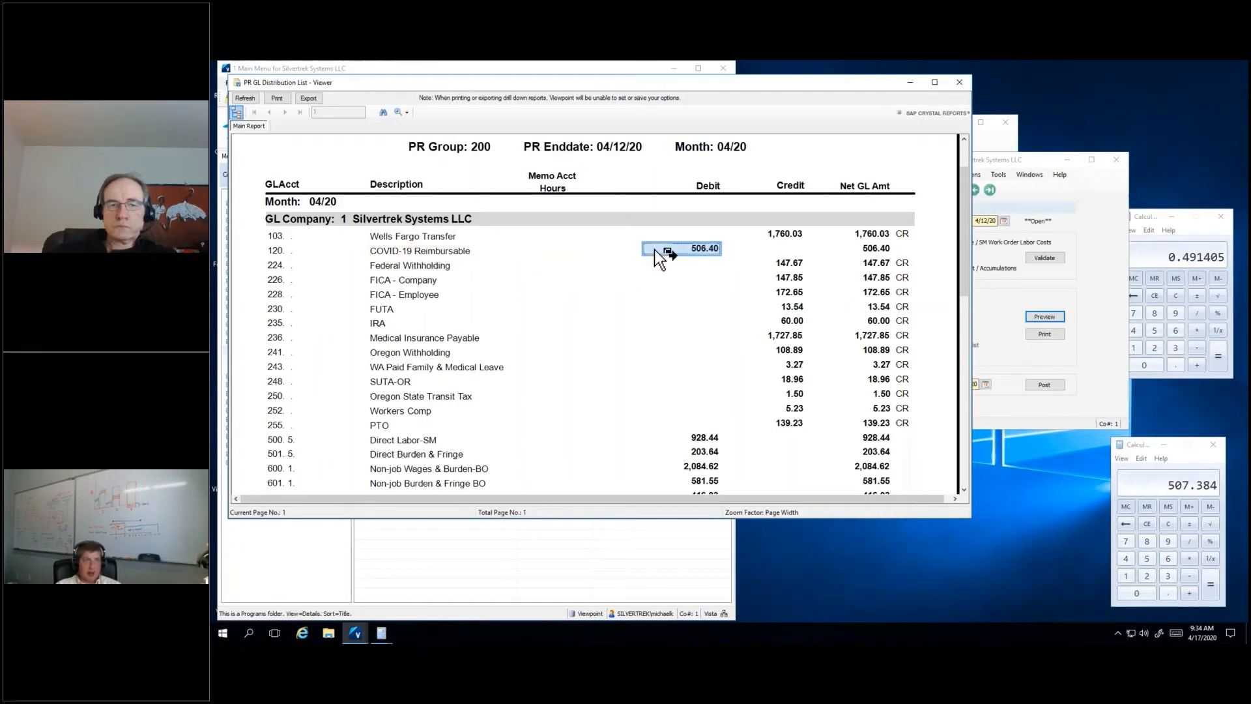
scroll(654, 251, "down", 3)
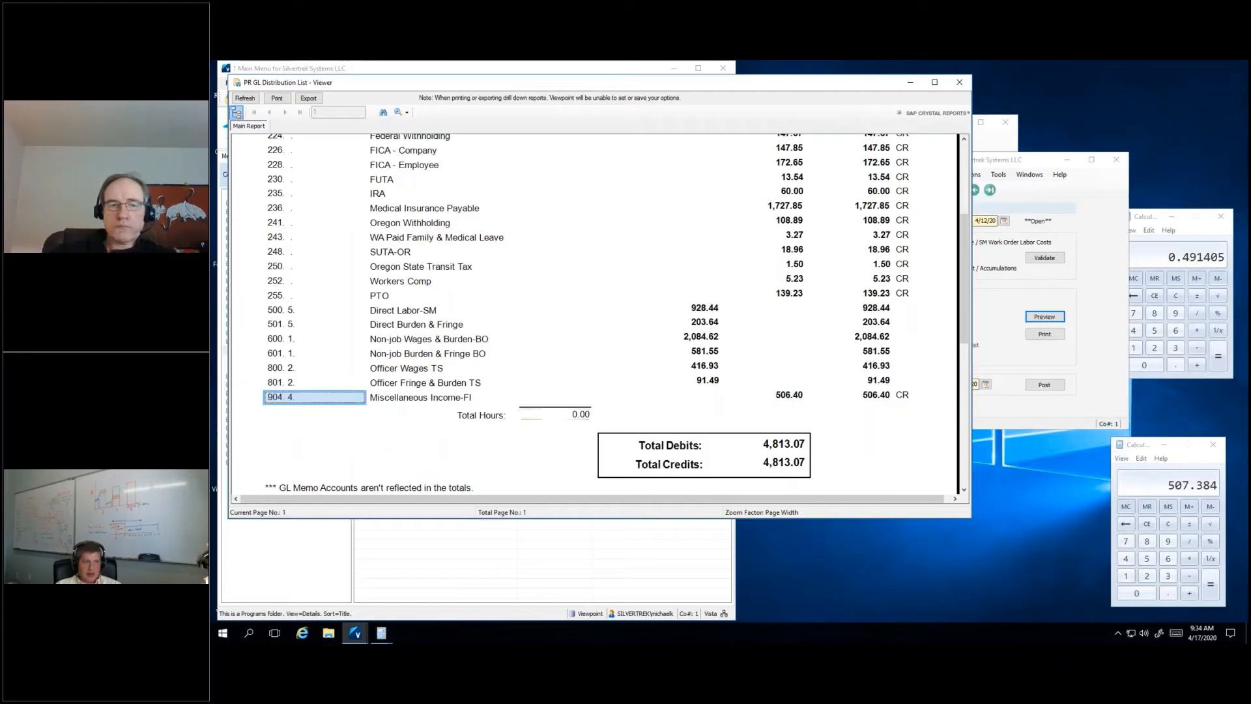
Step: Compare the Miscellaneous Income-FI credit with the COVID-19 Reimbursable debit in the PR GL Distribution List
left_click(784, 396)
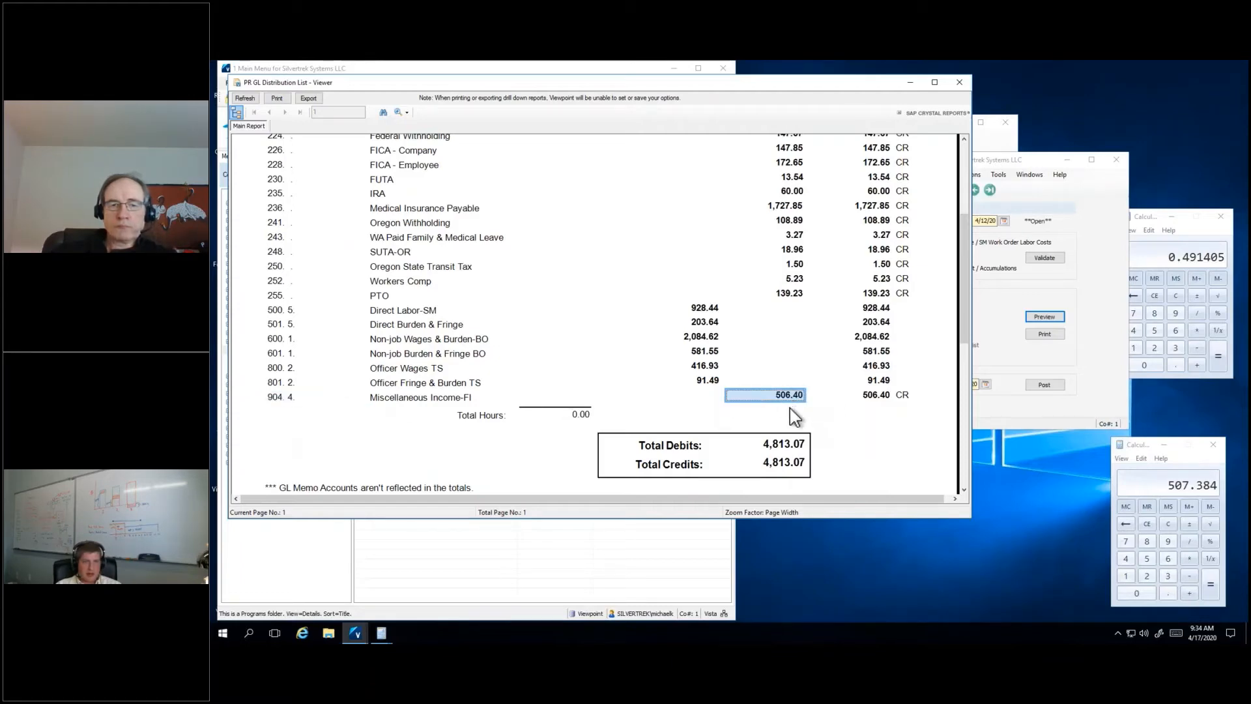
scroll(790, 408, "up", 3)
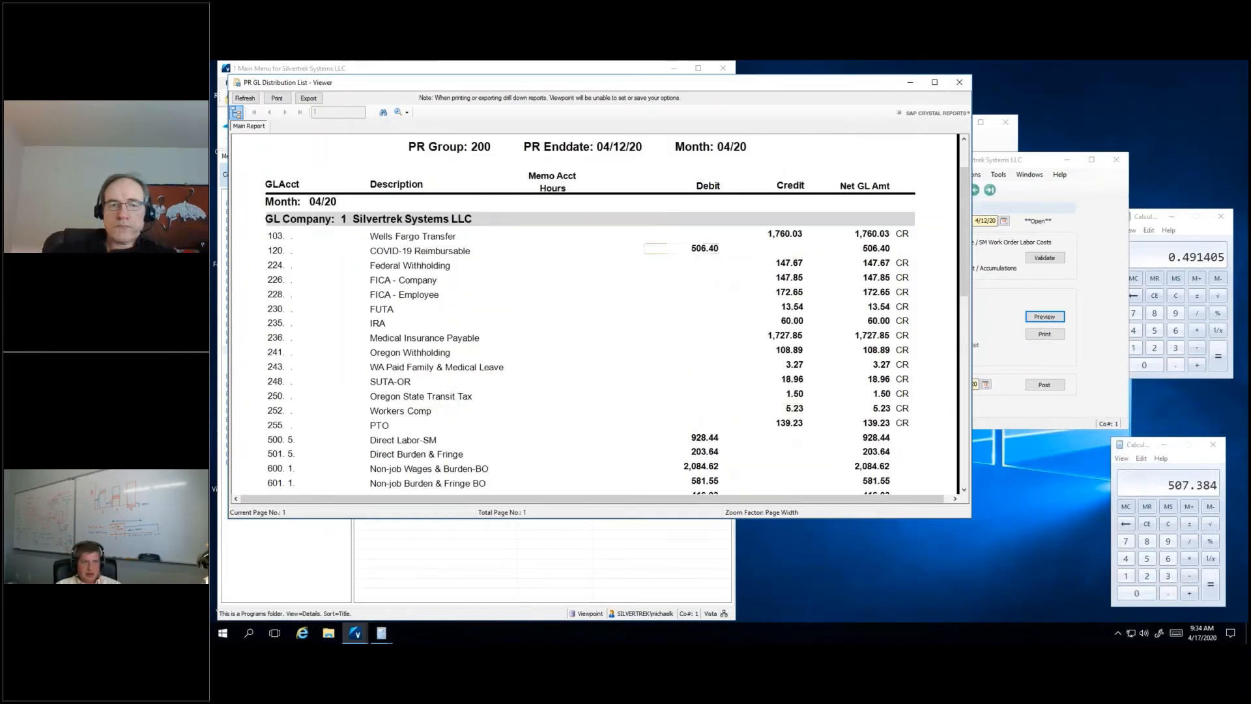
left_click(710, 250)
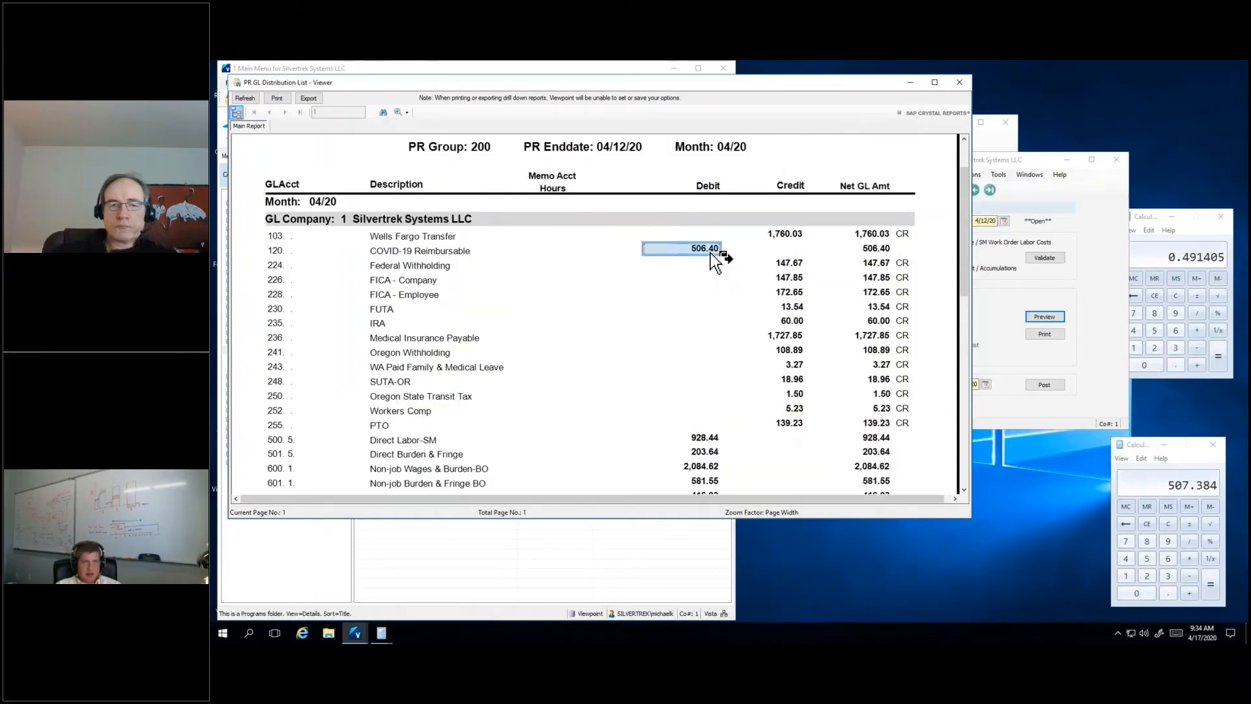
Step: Post the PR ledger update and close the distribution reports, PR Ledger Update and PR Direct Deposit Print
left_click(959, 82)
left_click(1054, 385)
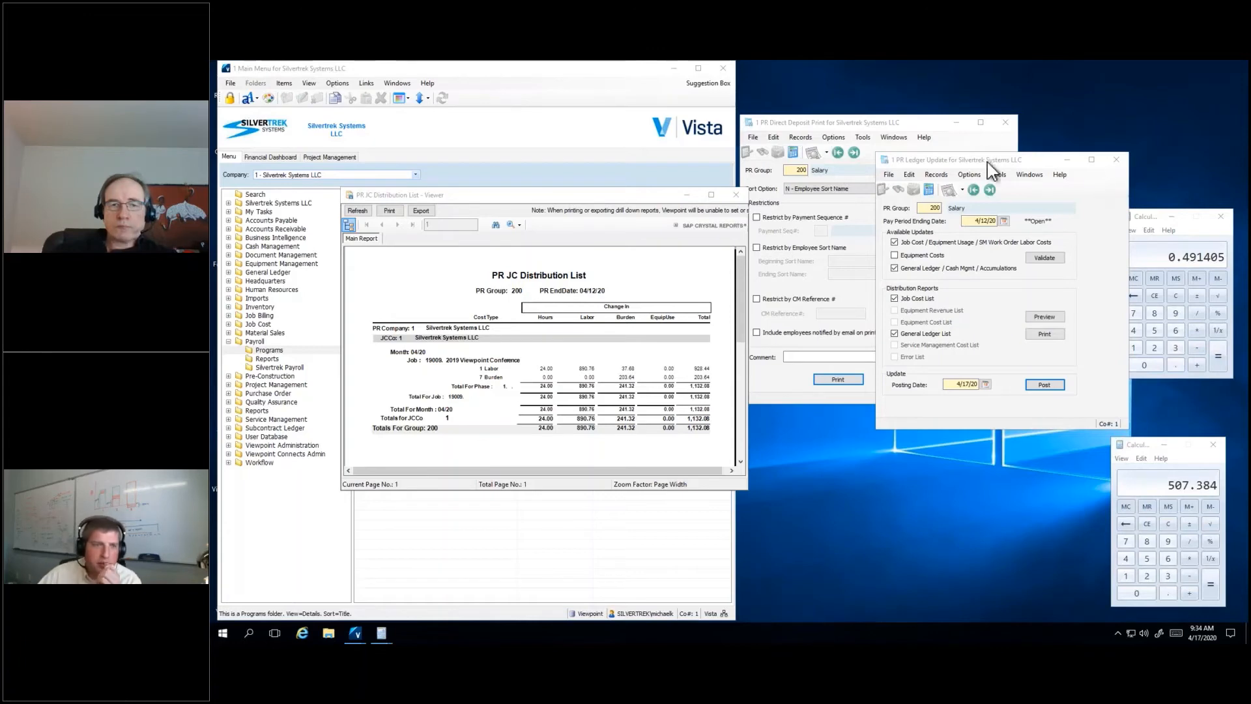
left_click(829, 357)
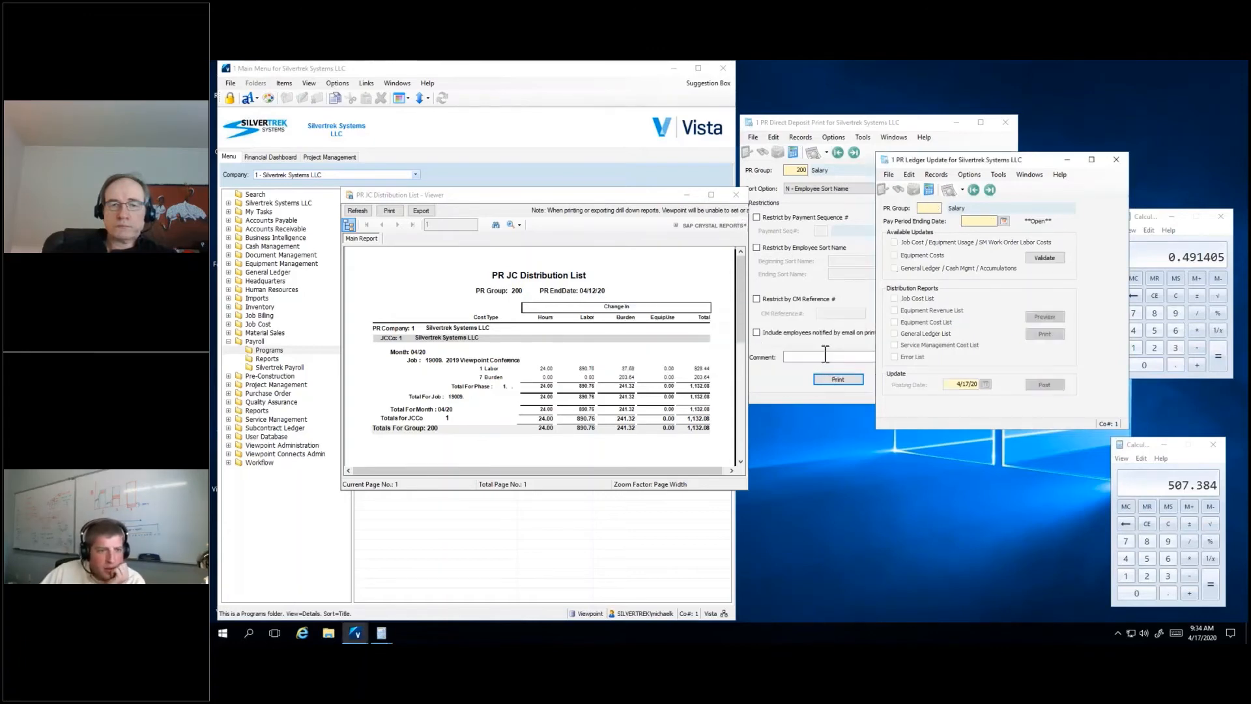
left_click(736, 195)
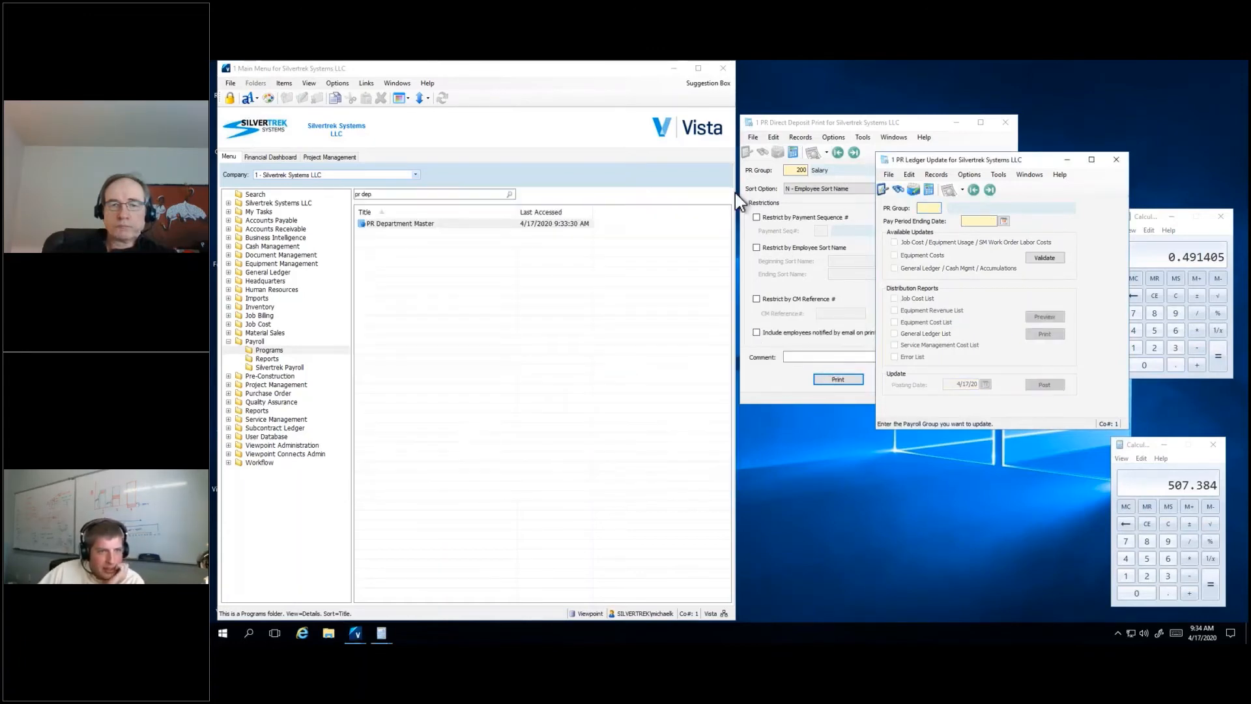
left_click(1115, 159)
left_click(1005, 122)
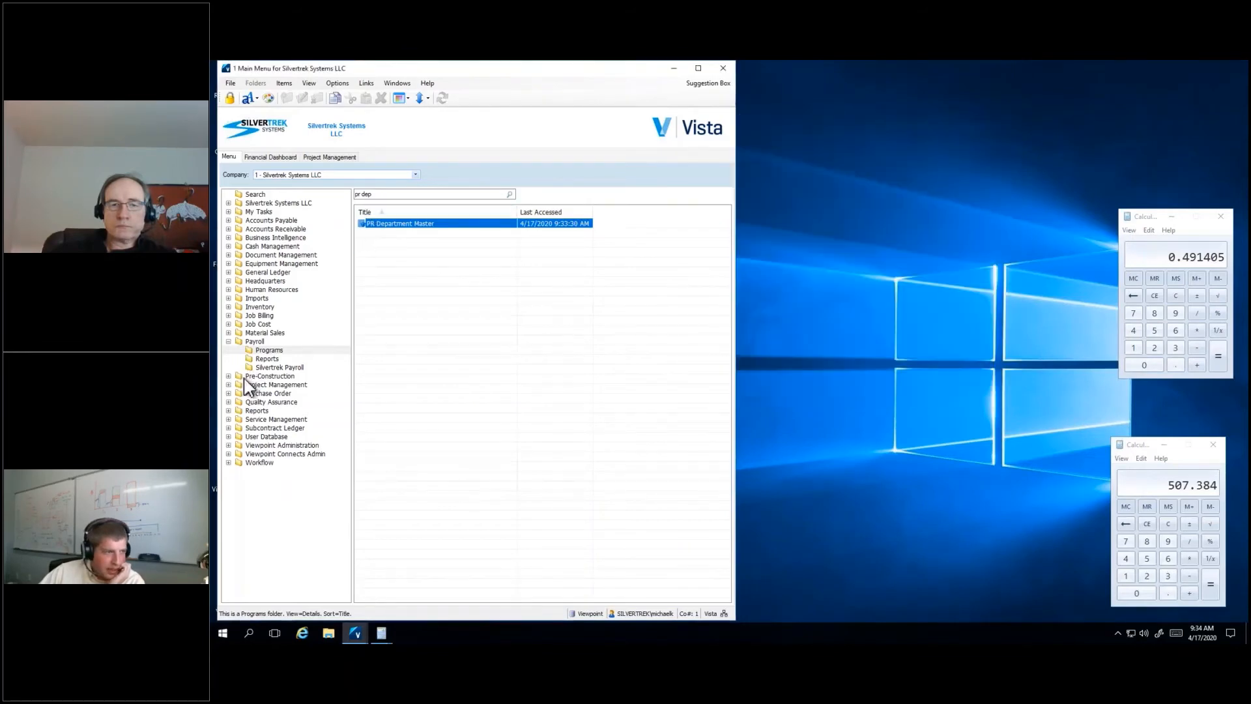
Step: Open the PR Tax Deposit Liability COVID-19 report from the Silvertrek Payroll folder and check its COVID-19 Sick Caretaker and Family liability codes
left_click(279, 368)
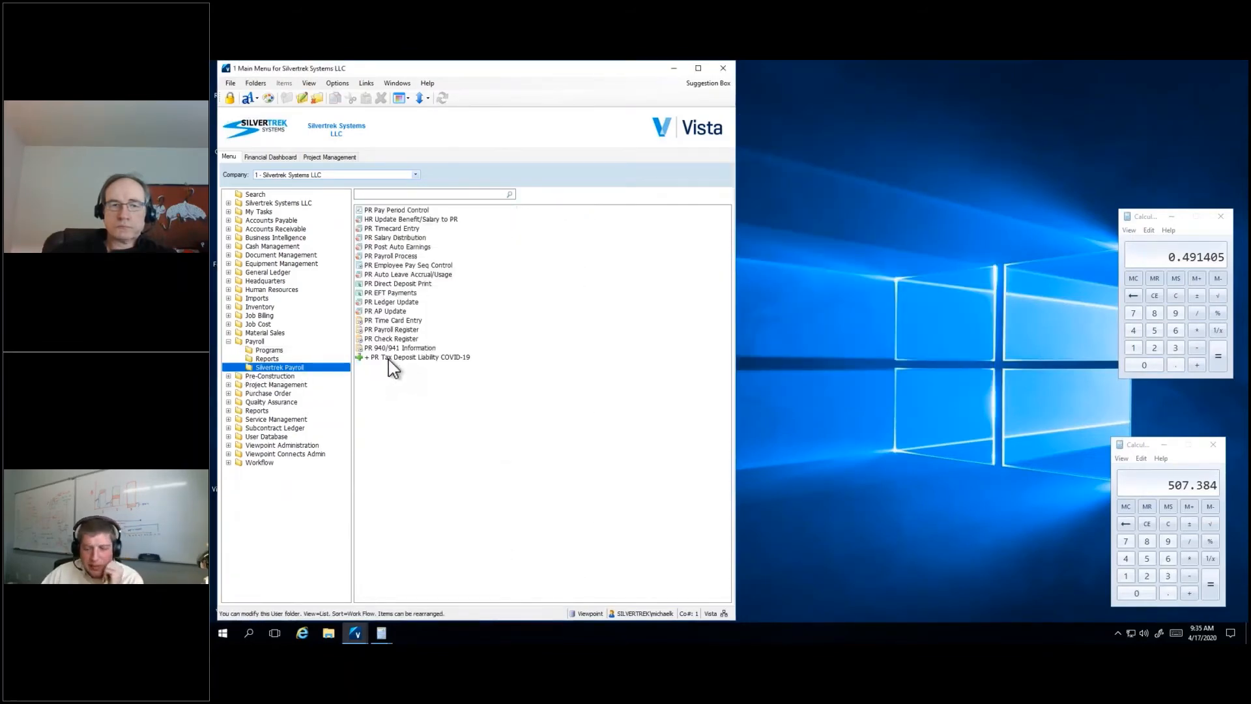
double_click(388, 359)
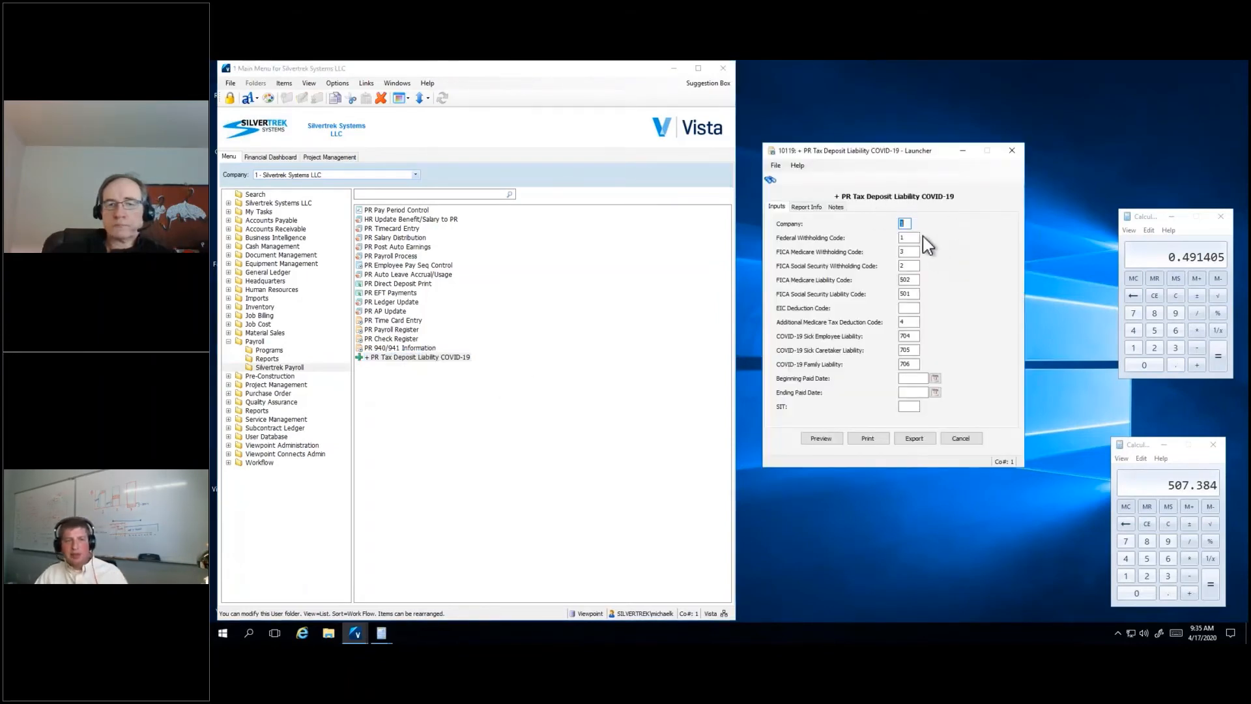
double_click(916, 335)
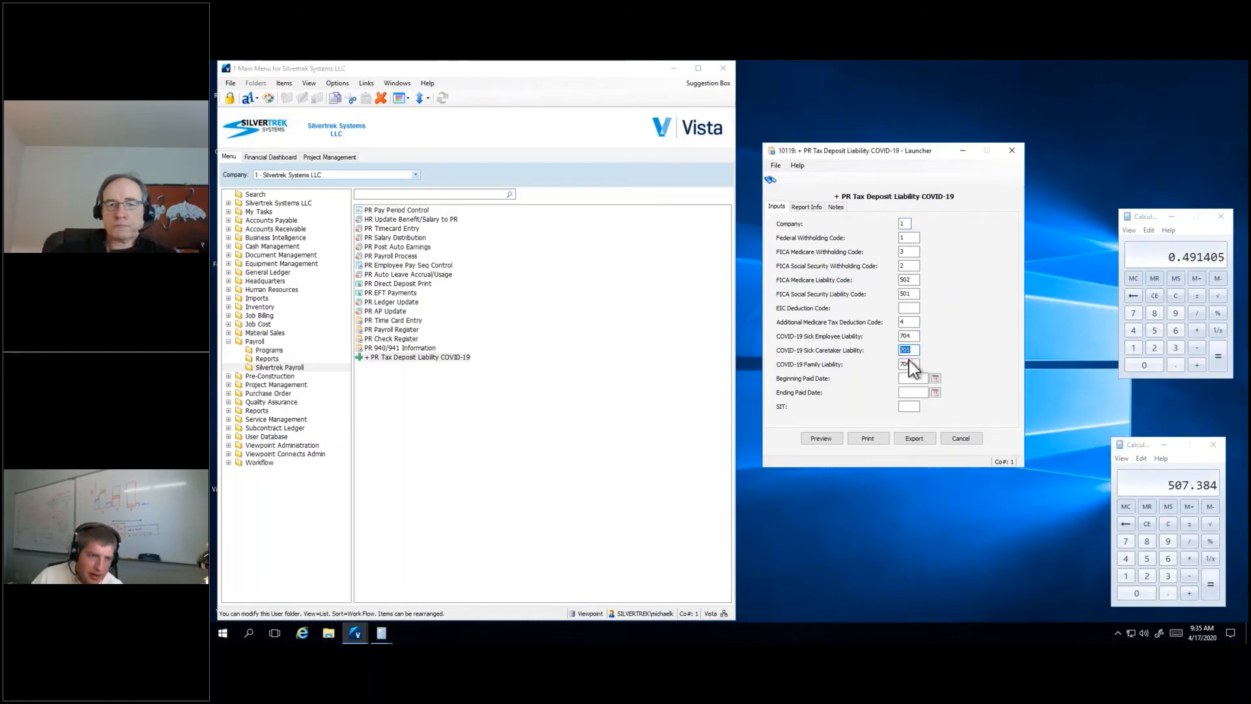
left_click(918, 365)
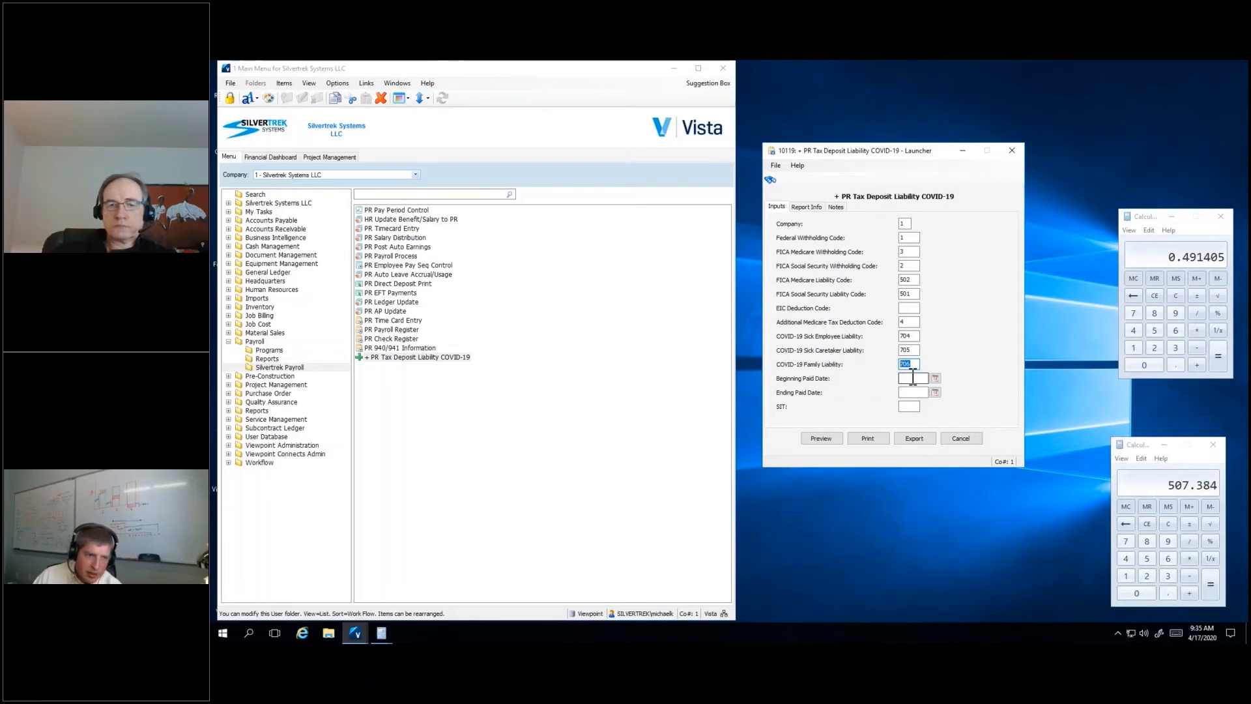
key("Tab")
Step: Preview the tax deposit liability report for paid dates 4/15/20 through 4/20/20
left_click(935, 379)
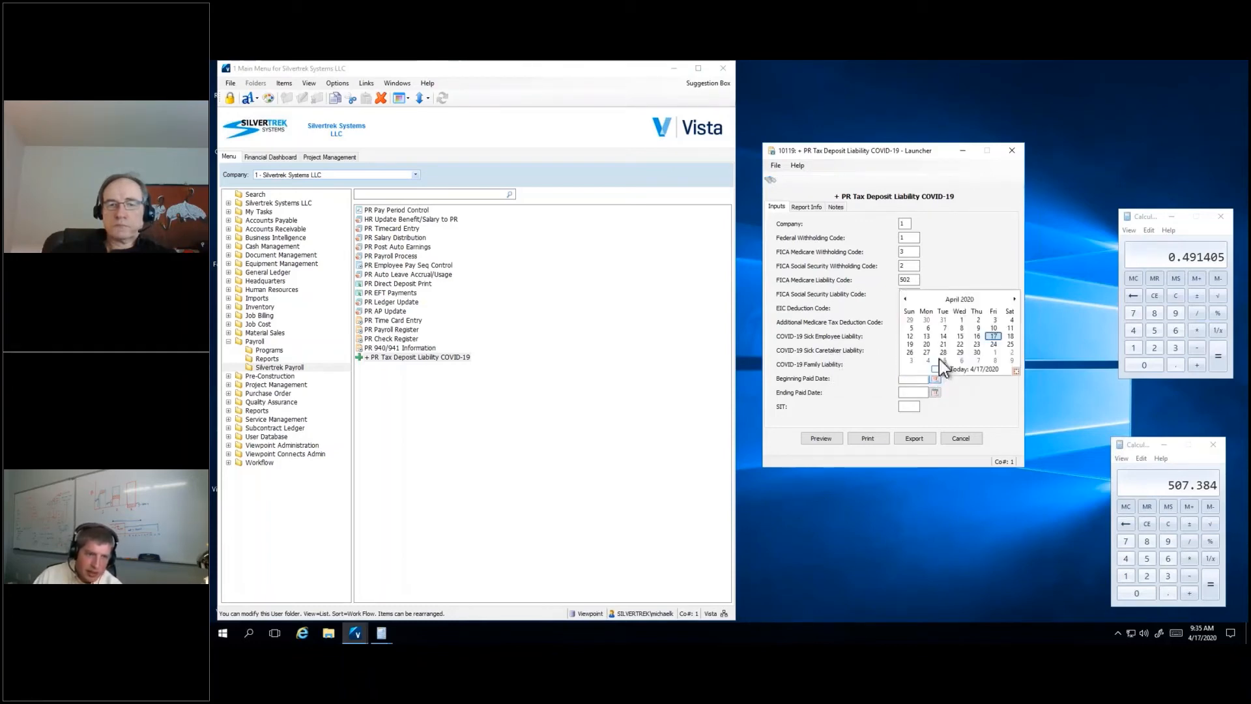
left_click(959, 338)
left_click(935, 392)
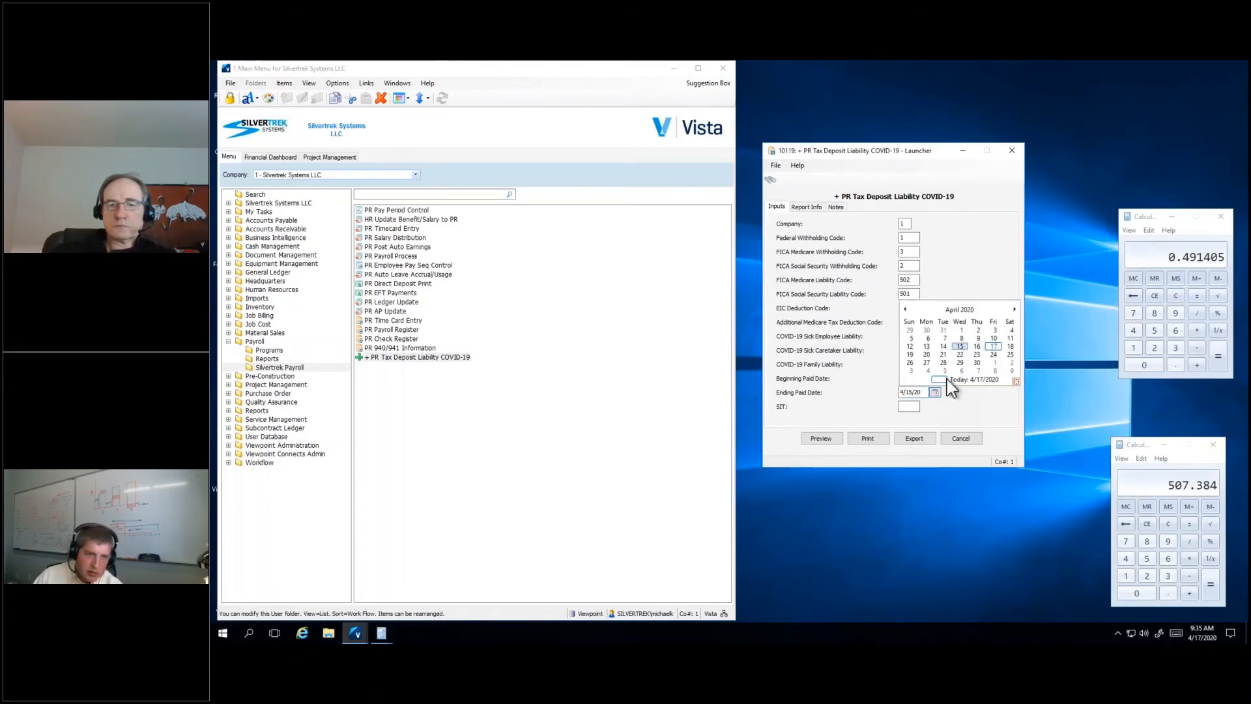
left_click(938, 355)
left_click(819, 438)
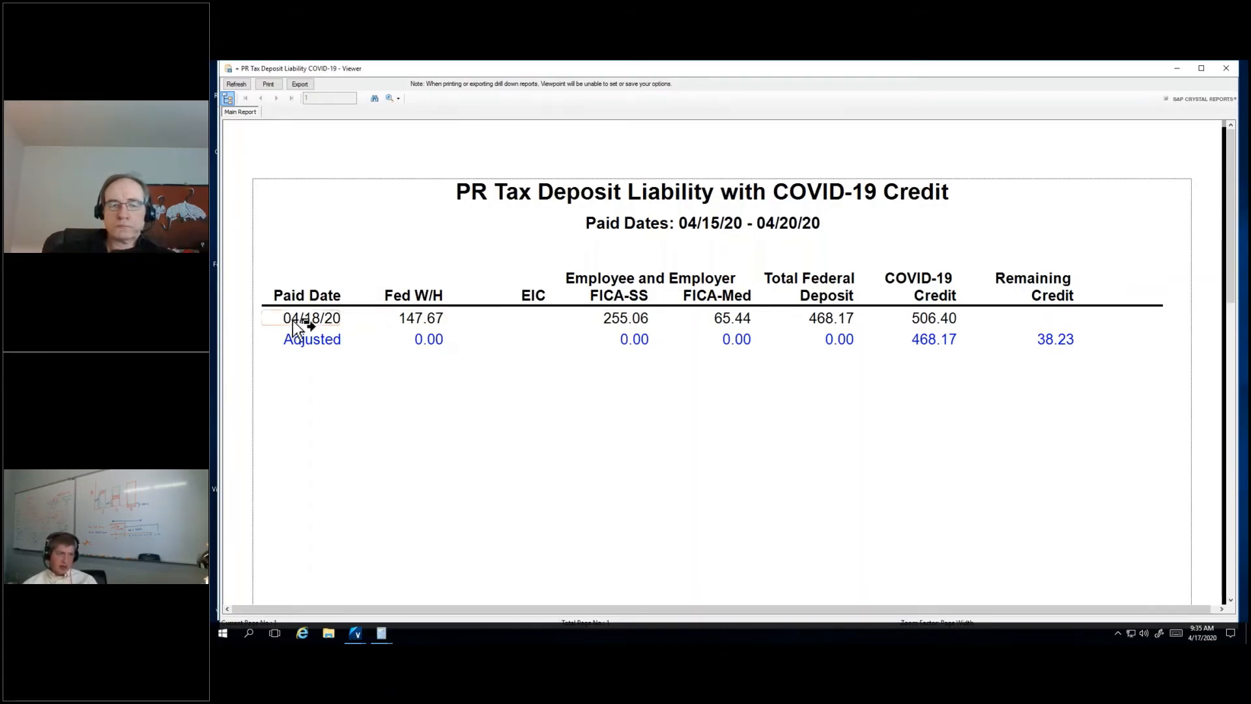
Step: Examine the federal withholding, FICA-SS and FICA-Med amounts that make up the total federal deposit for paid date 04/18/20
left_click(423, 319)
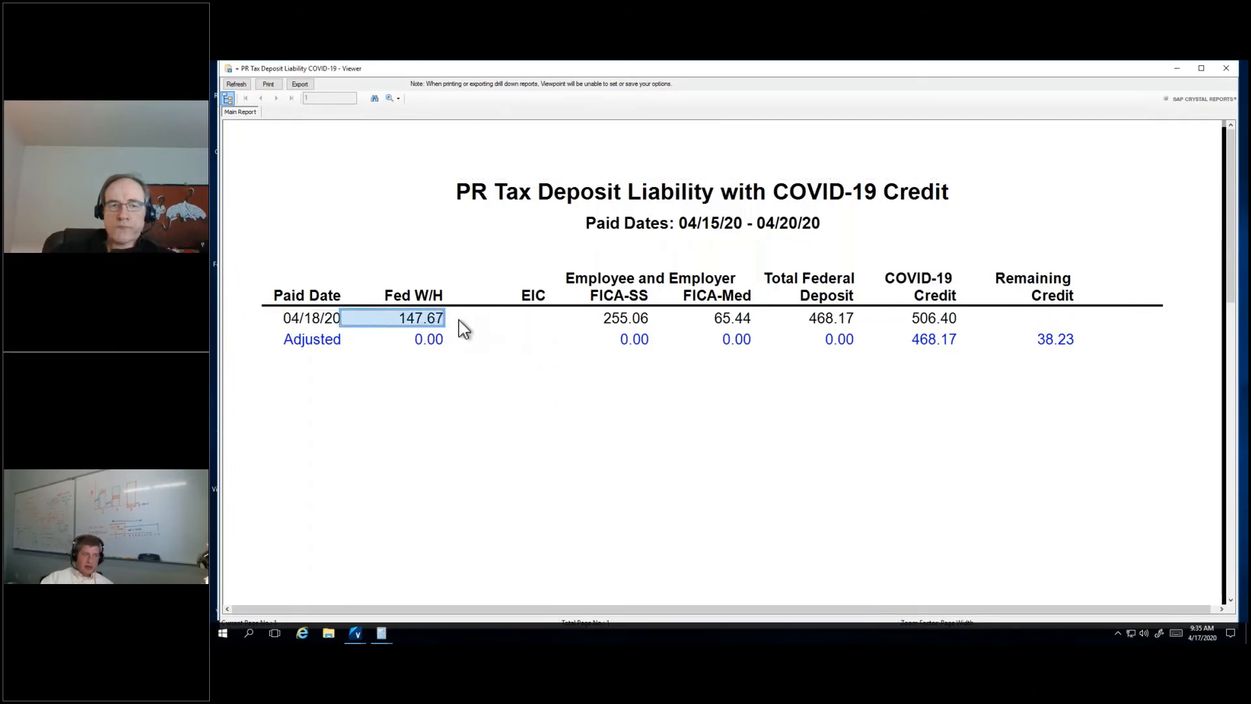
left_click(626, 319)
left_click(737, 322)
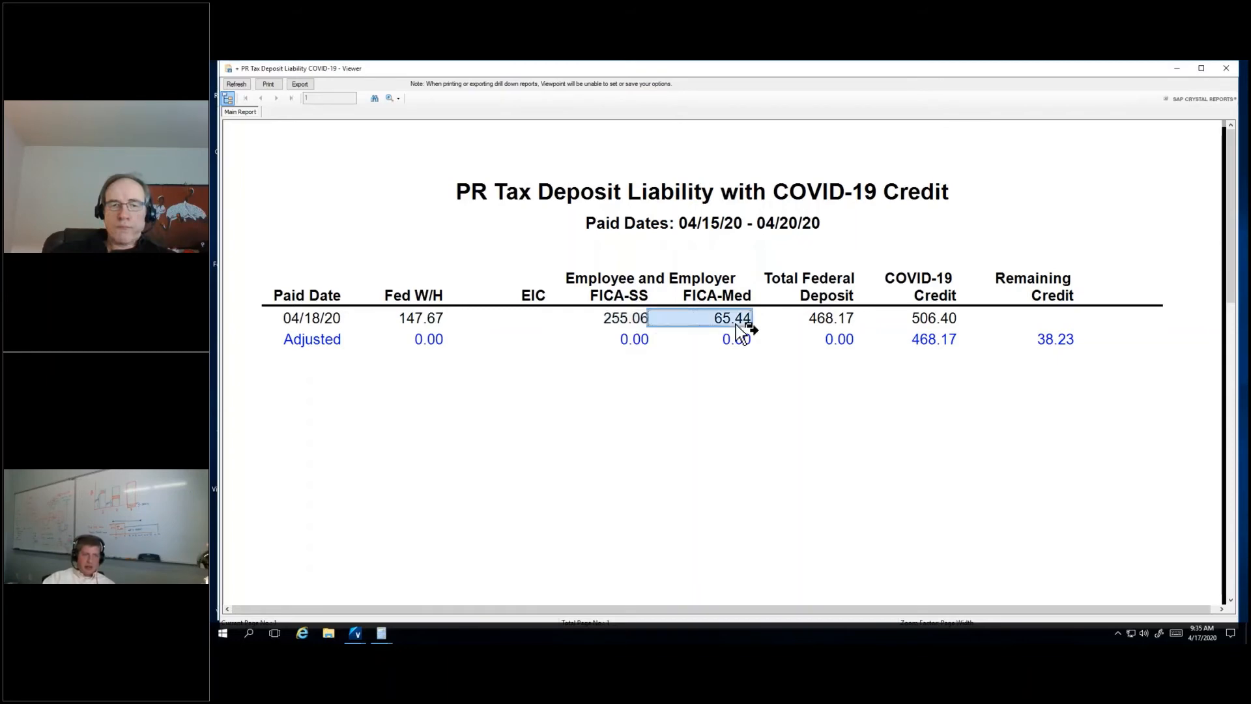
left_click(625, 318)
left_click(723, 318)
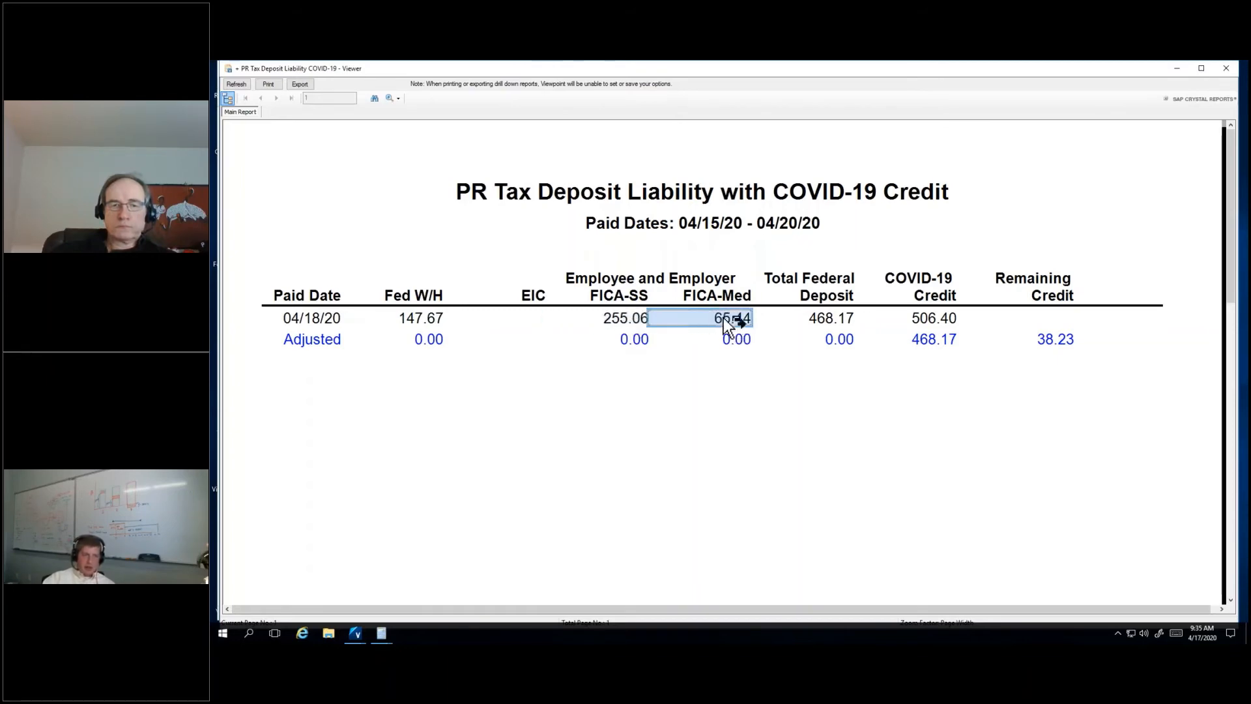
left_click(818, 320)
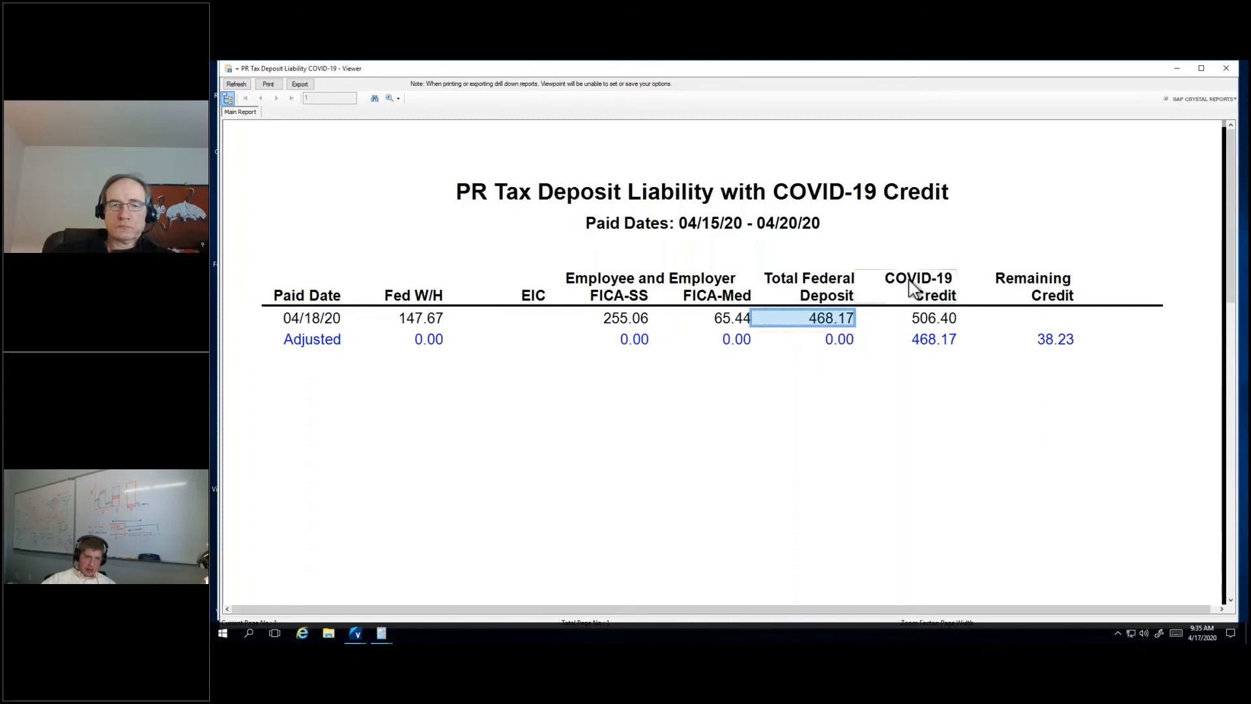
Step: Compare the total federal deposit with the original and adjusted COVID-19 credit amounts
left_click(920, 319)
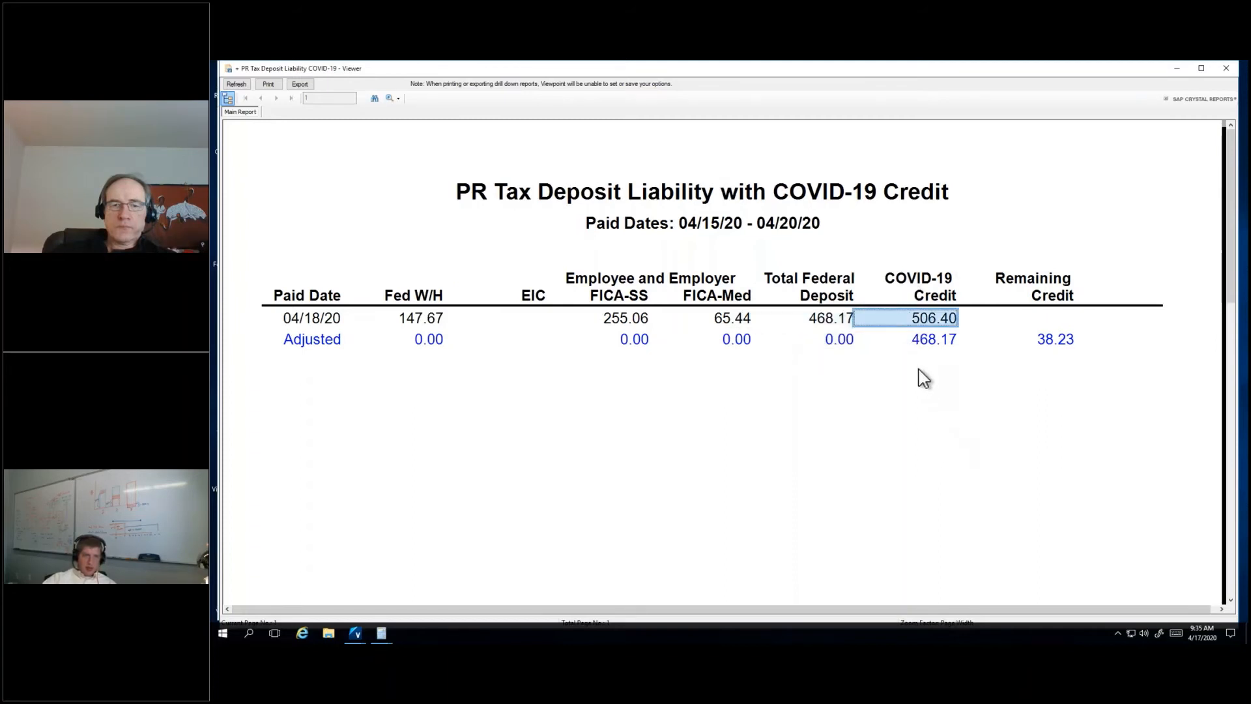
left_click(831, 320)
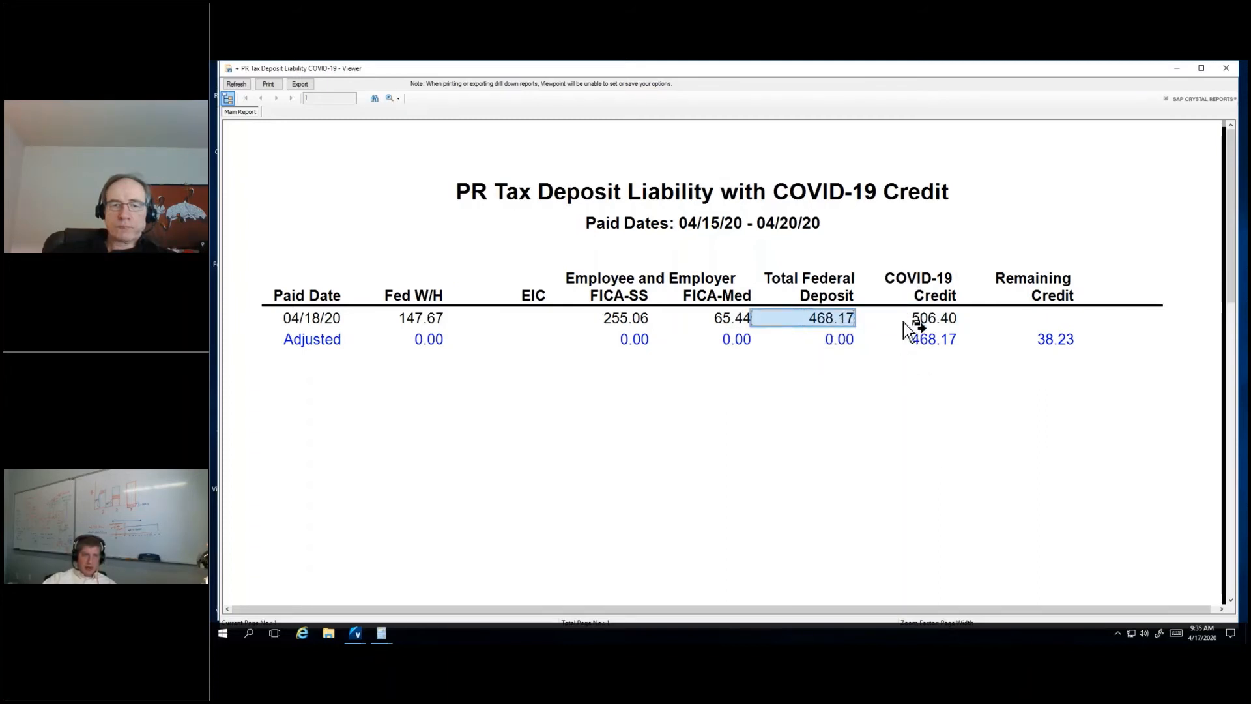
left_click(913, 322)
left_click(840, 324)
left_click(926, 343)
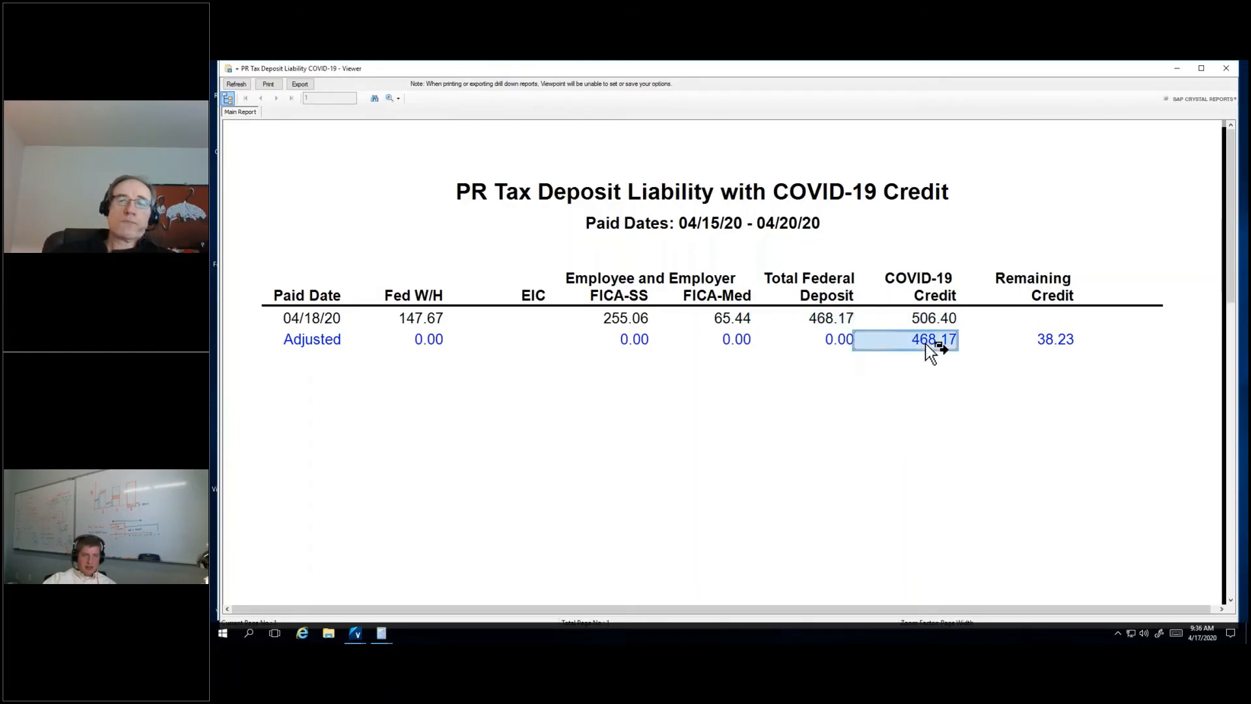
left_click(844, 324)
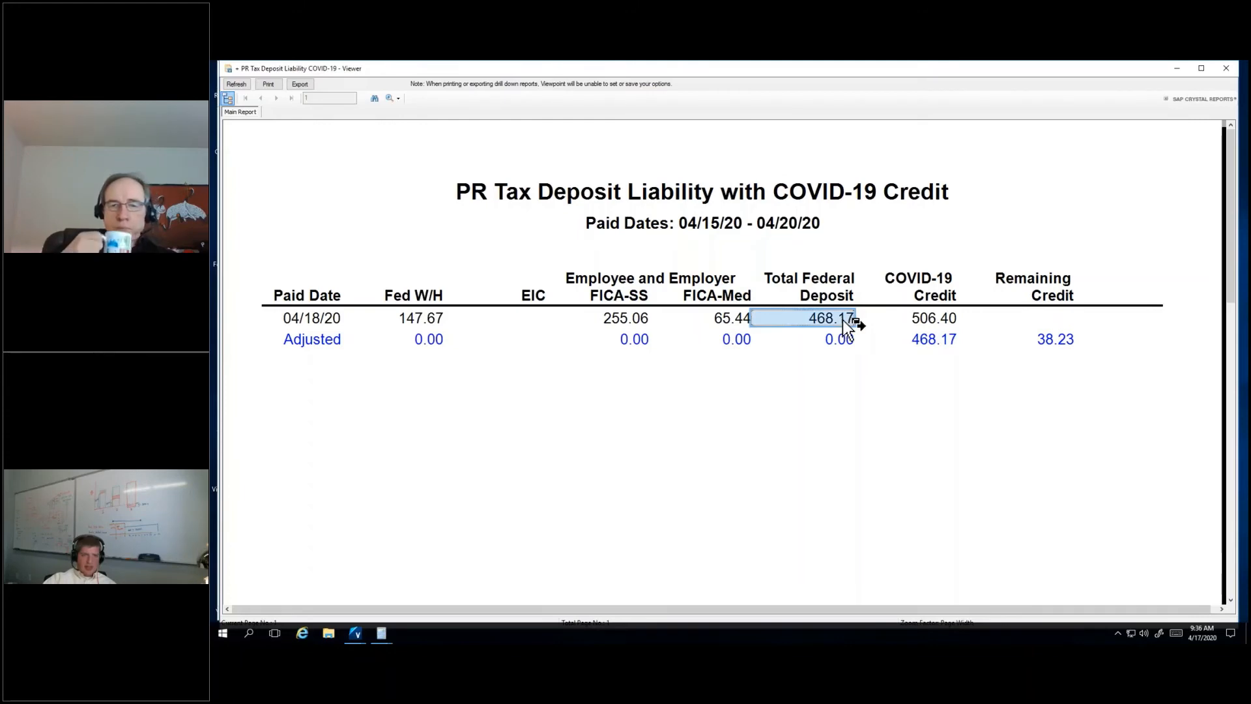
Step: Compare the original tax amounts with the Adjusted row across withholding, FICA and total deposit, including the applied and remaining credit
left_click(422, 320)
left_click(422, 337)
left_click(635, 321)
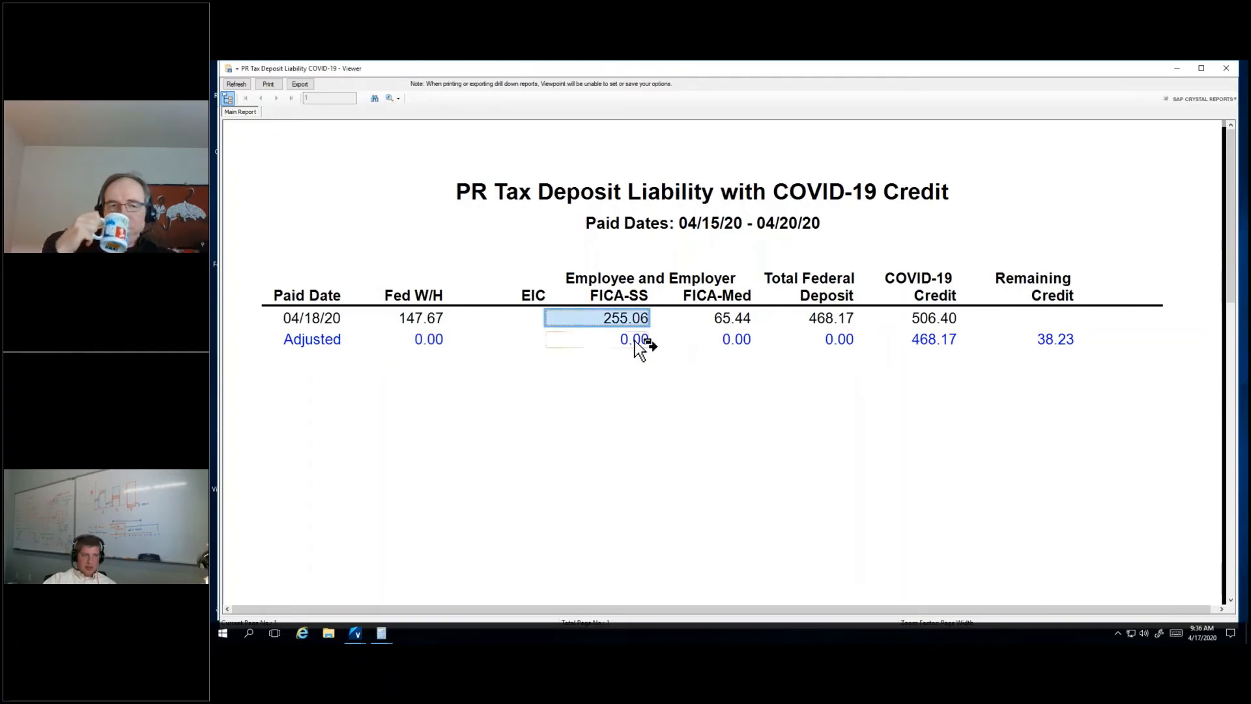
left_click(634, 339)
left_click(726, 320)
left_click(726, 340)
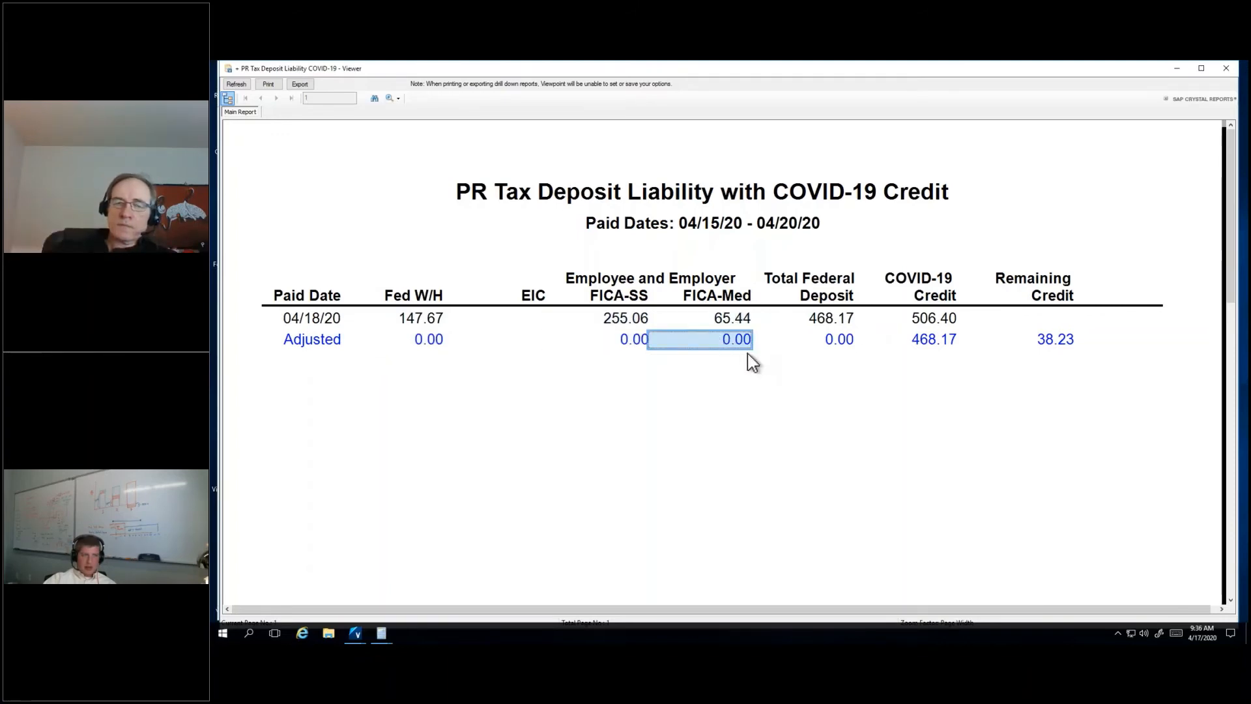
left_click(822, 344)
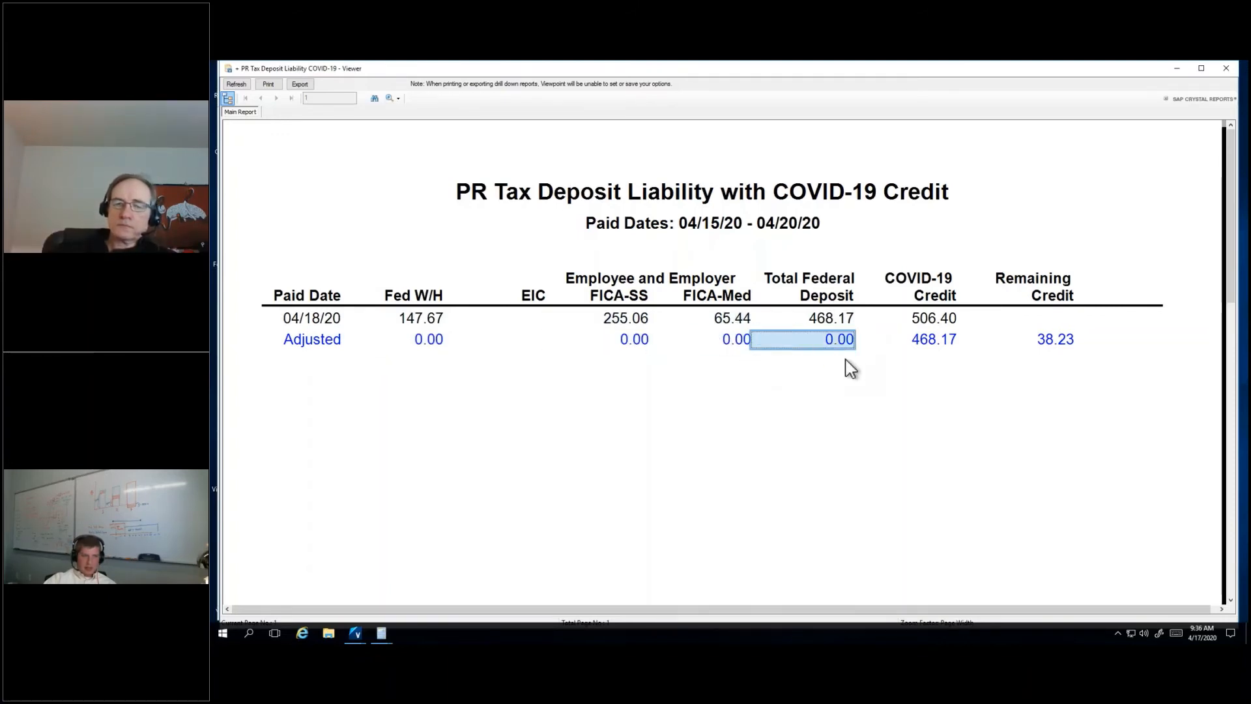
left_click(906, 345)
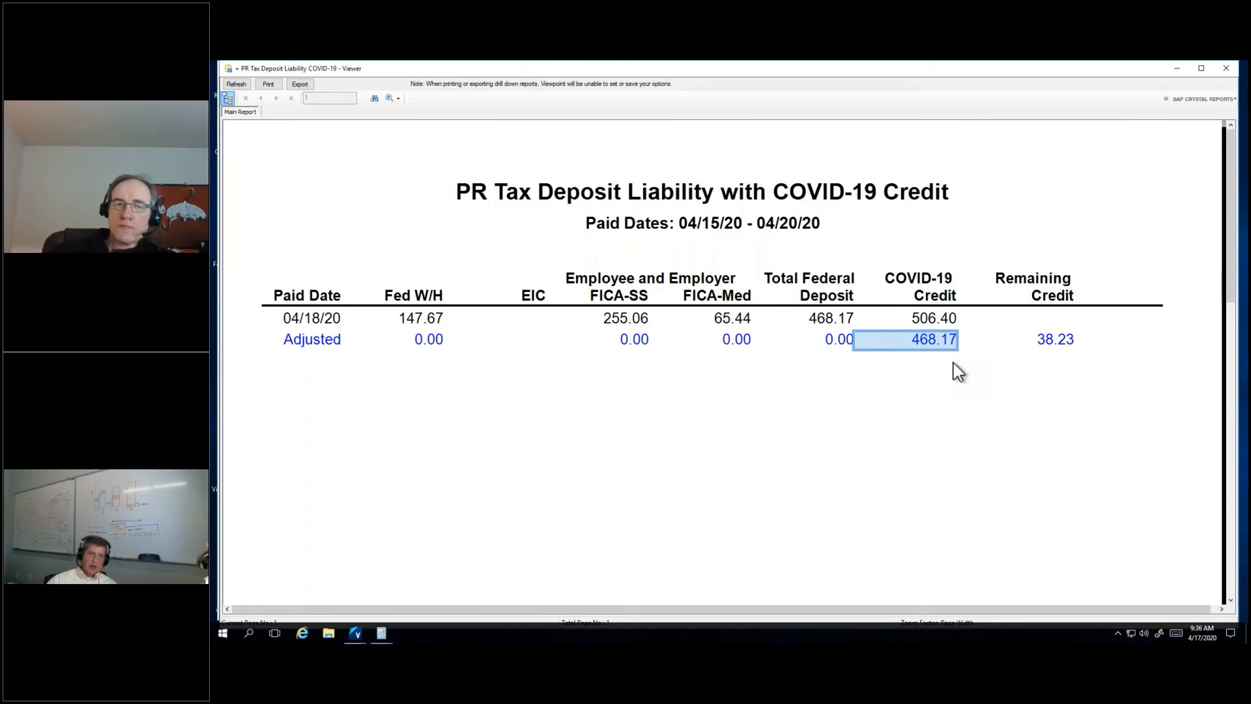
left_click(1061, 342)
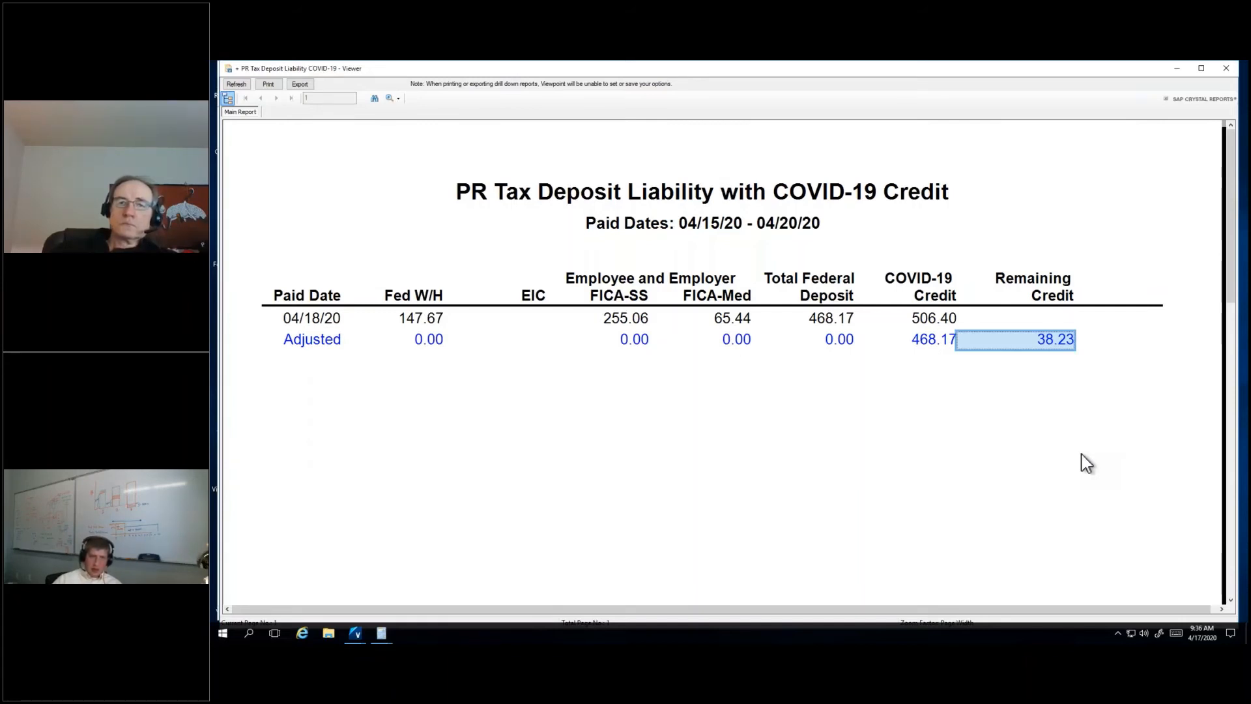
Step: Review how the 04/18/20 COVID-19 credit splits into the adjusted credit and the remaining credit
left_click(933, 313)
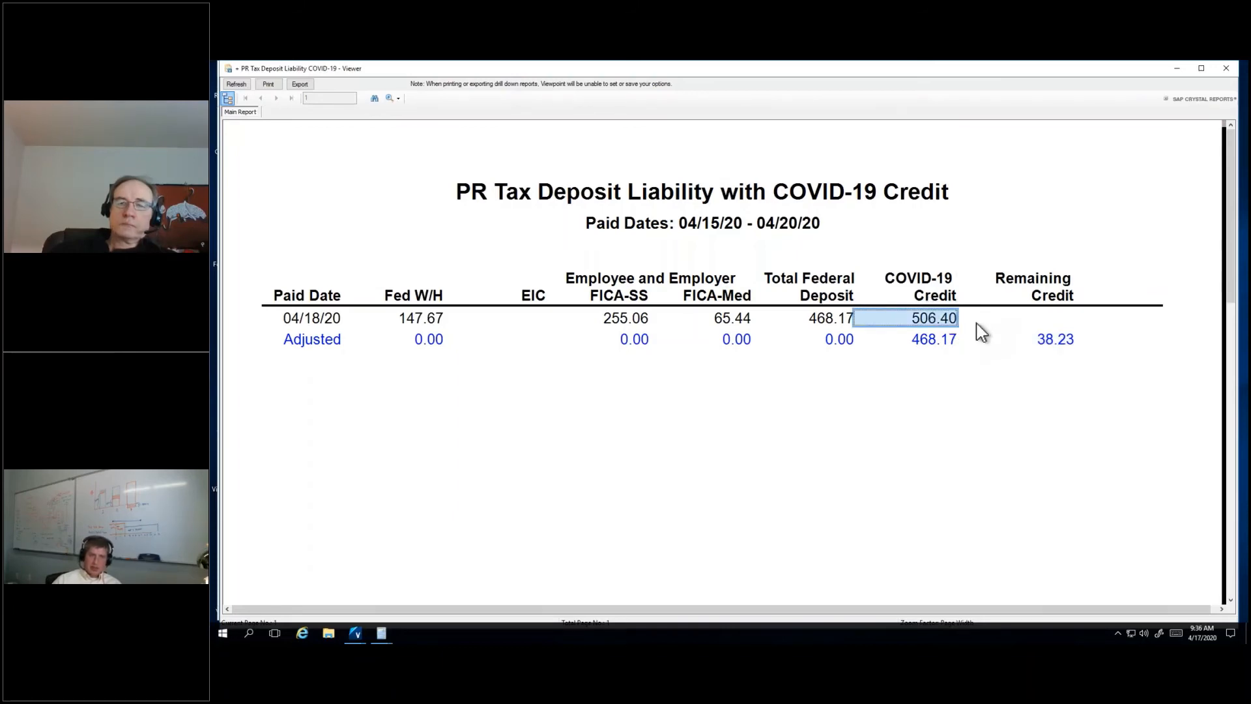
scroll(982, 333, "down", 2)
left_click(936, 273)
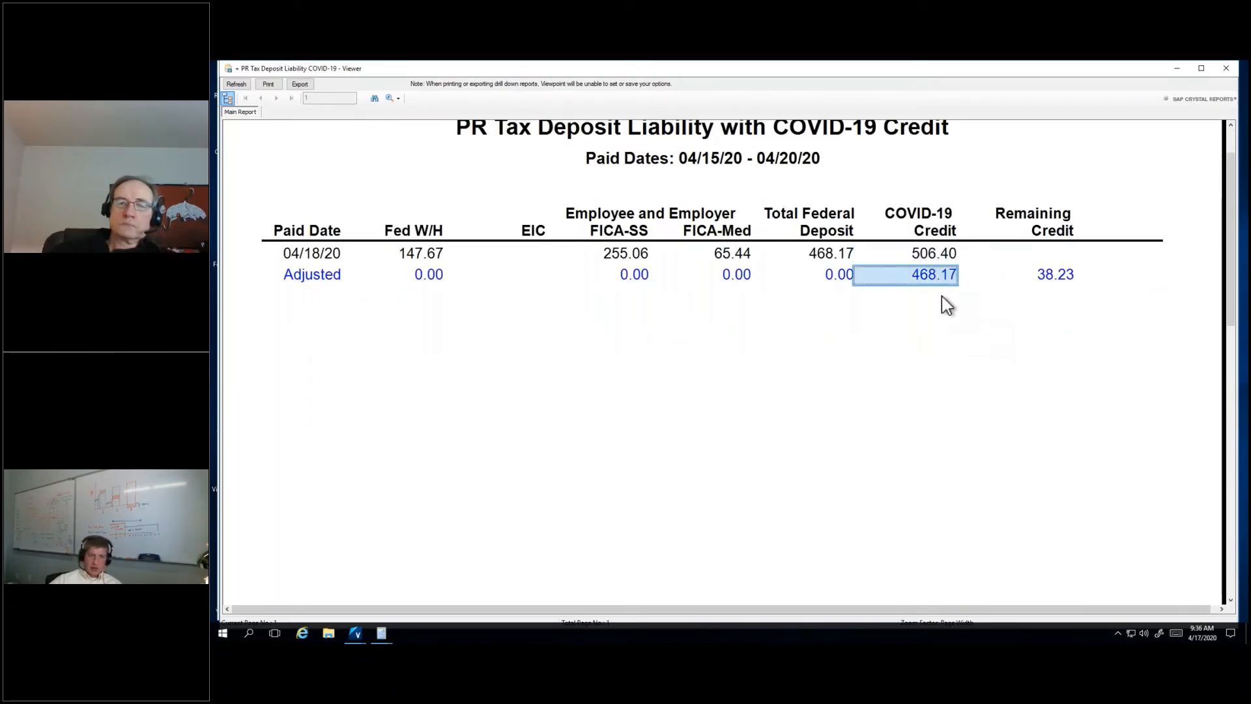
left_click(1053, 275)
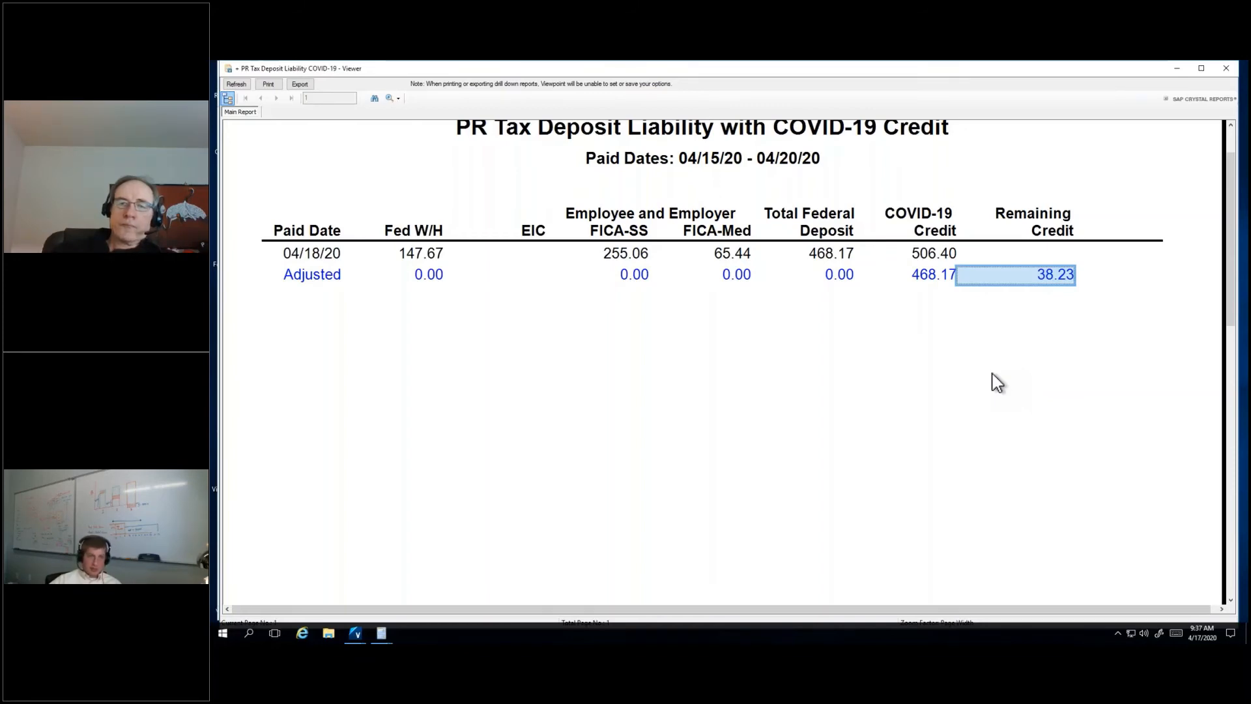
scroll(1003, 374, "up", 1)
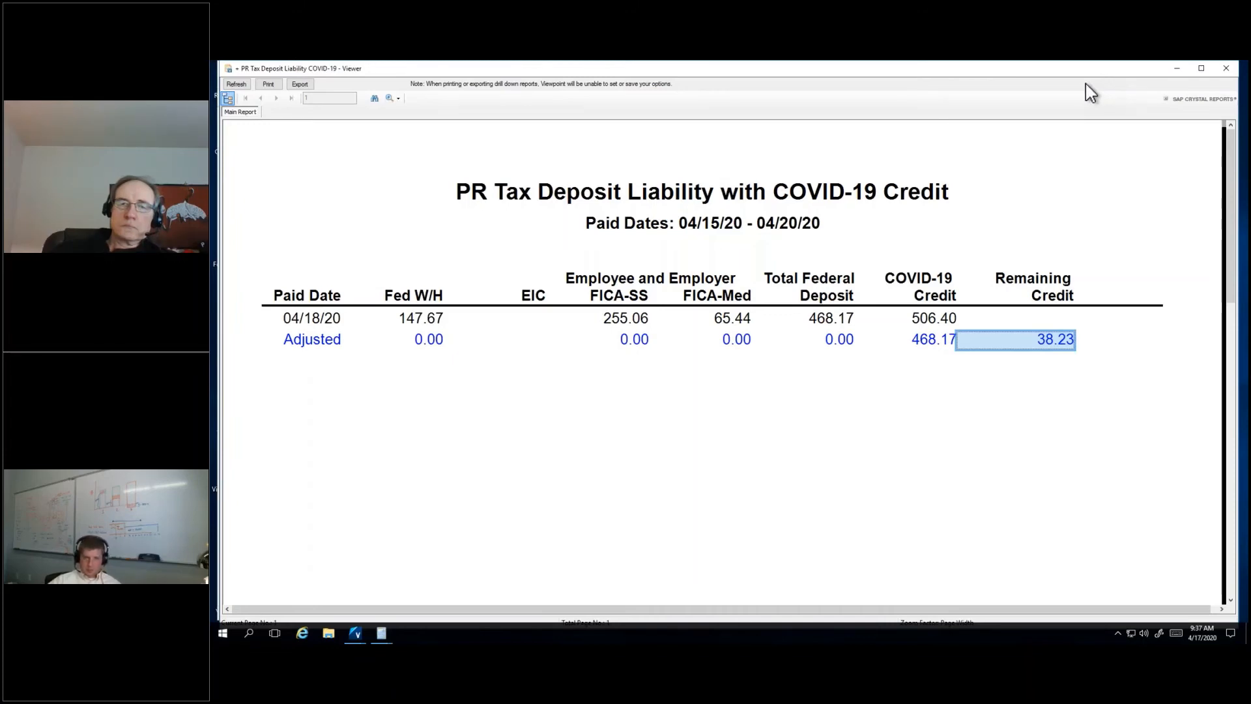
Step: Close the tax deposit liability report and its launcher
left_click_drag(1076, 74, 1050, 94)
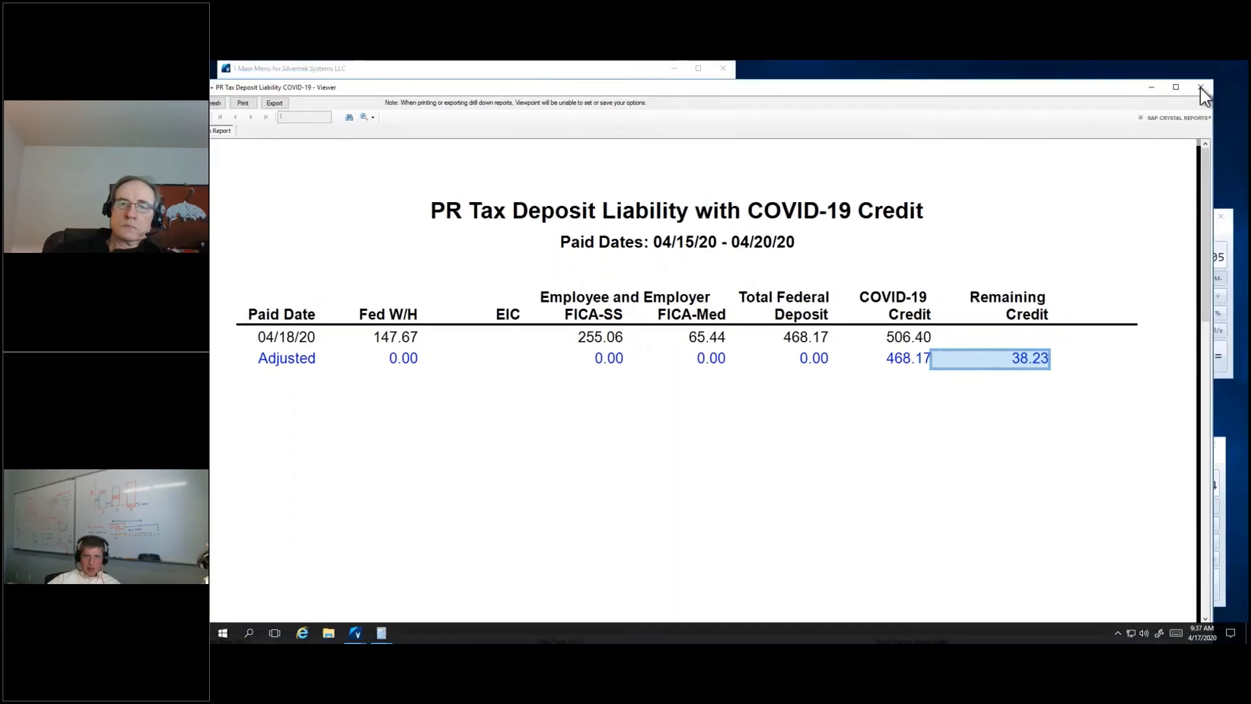
left_click(1200, 88)
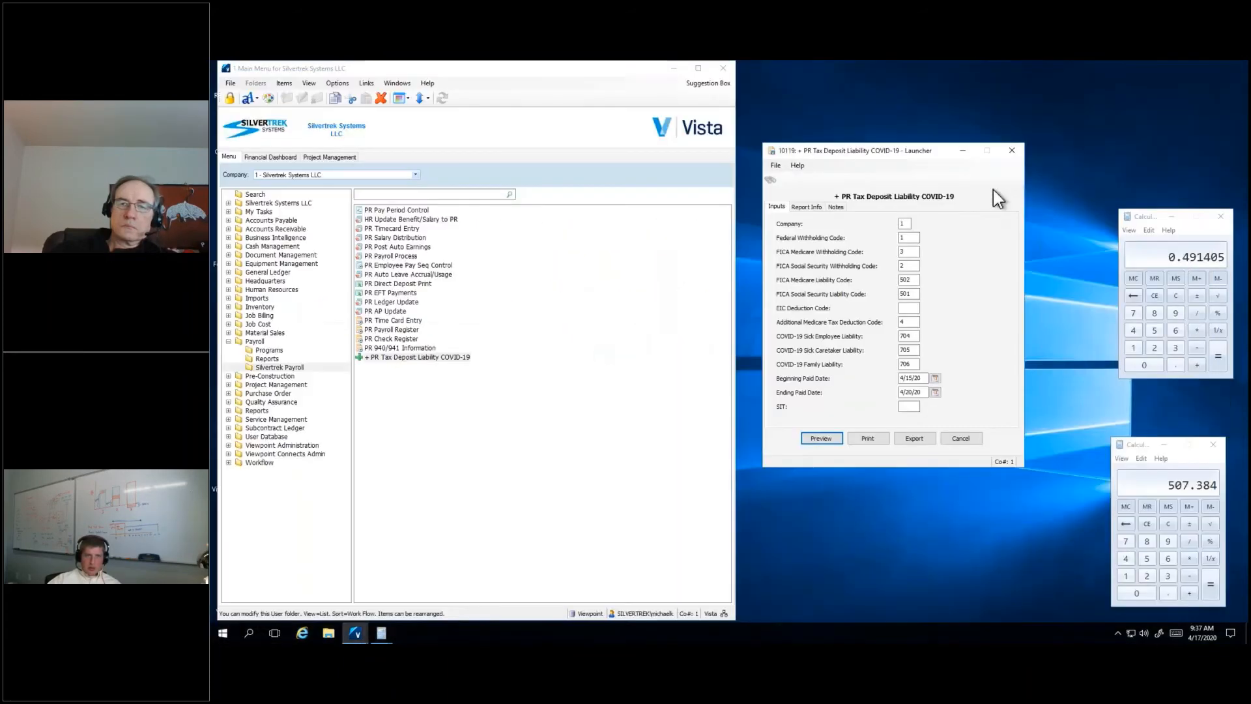
left_click(1010, 151)
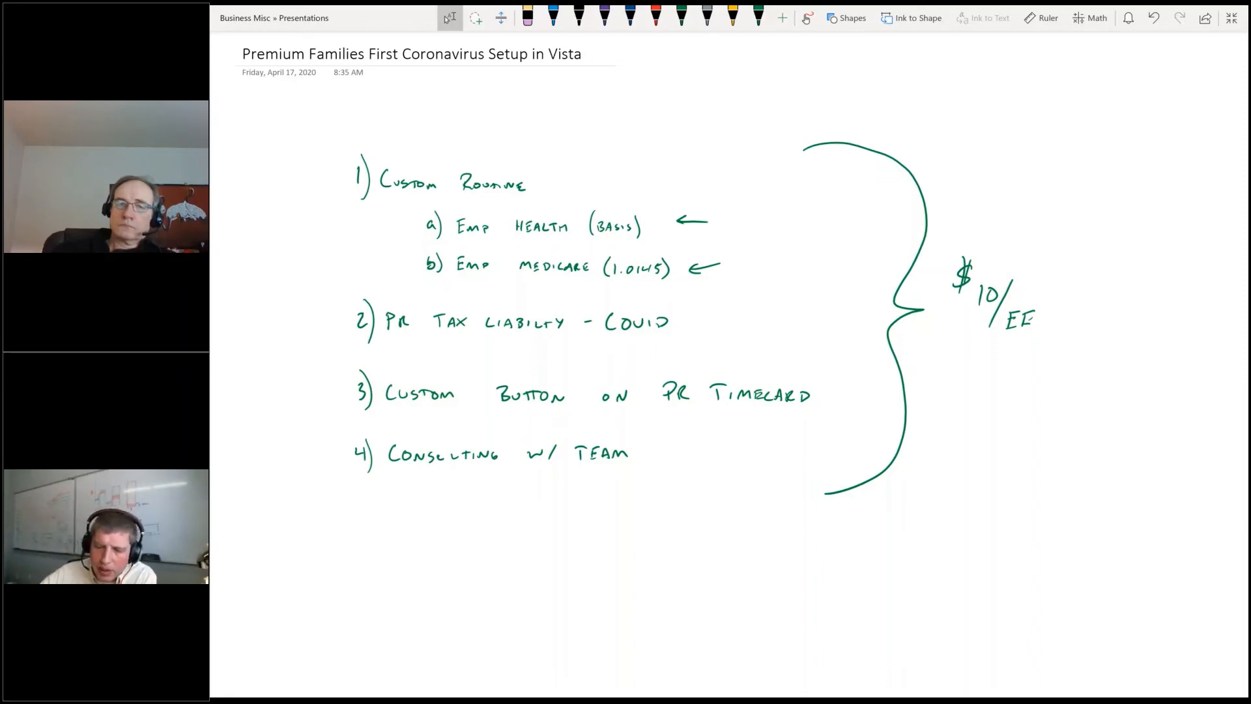
Step: Draw black vertical and horizontal chart axes in the blank space below the list item about consulting with the team
scroll(730, 365, "down", 6)
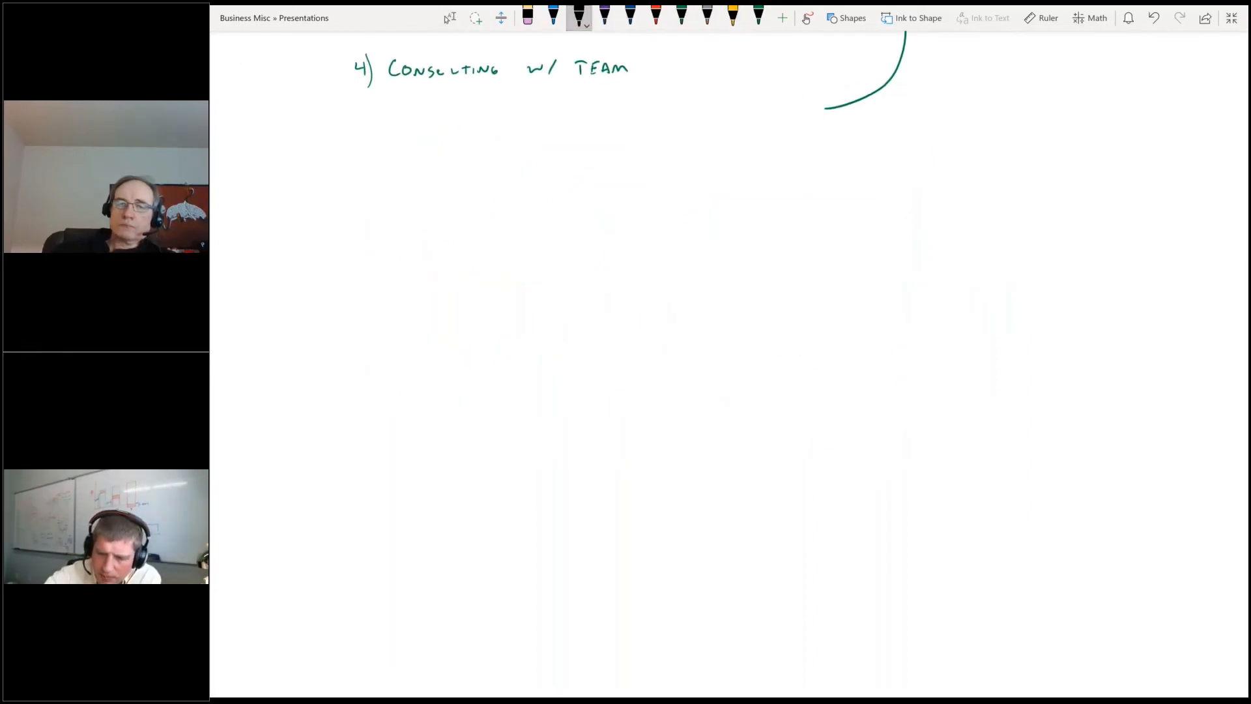
left_click(578, 18)
mouse_move(471, 176)
left_mouse_down()
mouse_move(472, 512)
mouse_move(860, 506)
left_mouse_up()
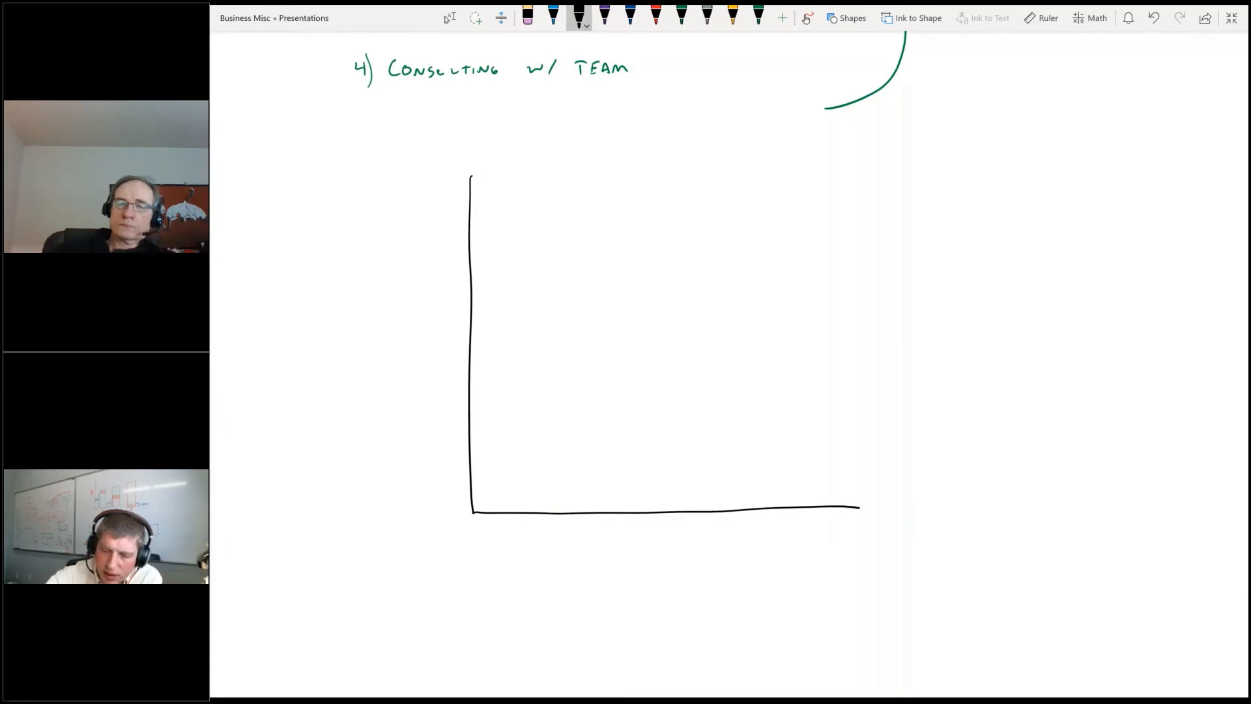
Step: Draw a tall yellow bar standing on the horizontal axis and label its upper edge 2000
left_click(732, 18)
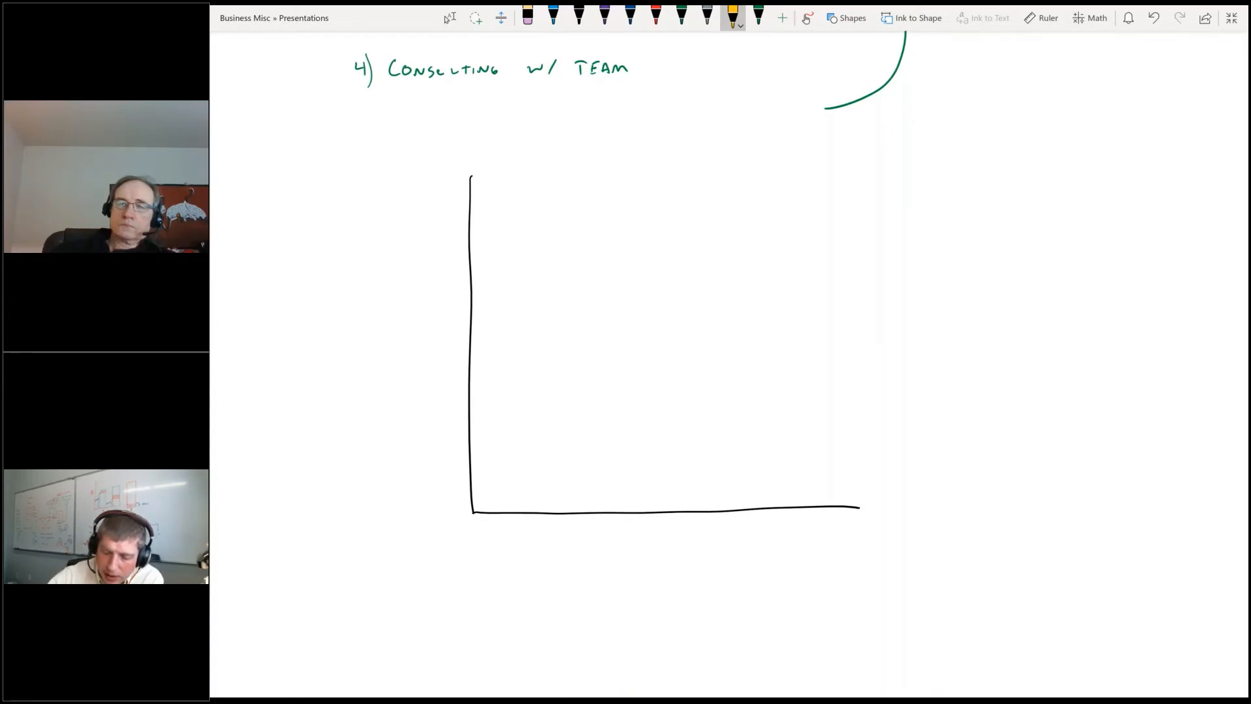
mouse_move(605, 511)
left_mouse_down()
mouse_move(606, 279)
mouse_move(666, 277)
mouse_move(688, 294)
mouse_move(685, 509)
left_mouse_up()
mouse_move(709, 266)
left_mouse_down()
mouse_move(718, 281)
mouse_move(725, 267)
left_mouse_up()
left_click_drag(738, 265, 737, 267)
left_click_drag(754, 265, 753, 266)
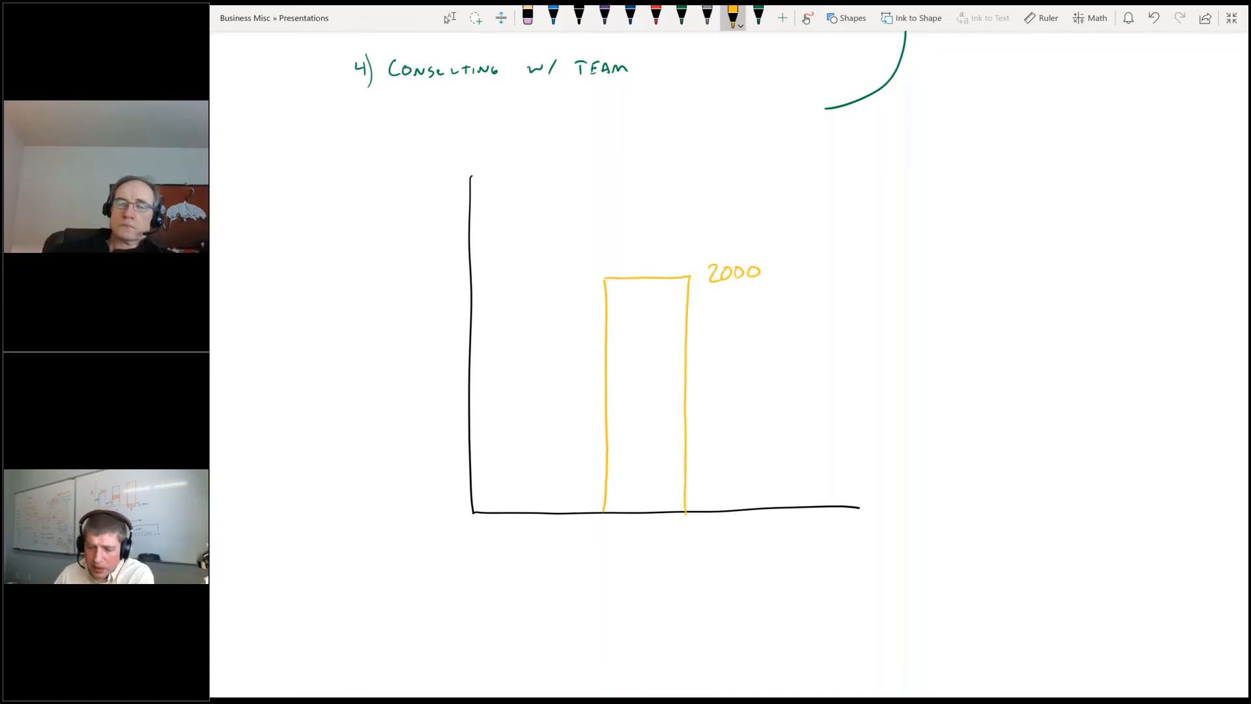
Step: Label the chart's vertical axis with a black dollar sign
left_click(578, 17)
left_click_drag(443, 284, 424, 314)
left_click_drag(435, 267, 429, 324)
Step: Add a thin red segment on top of the yellow bar and label it MEDICARE with an arrow
left_click(656, 16)
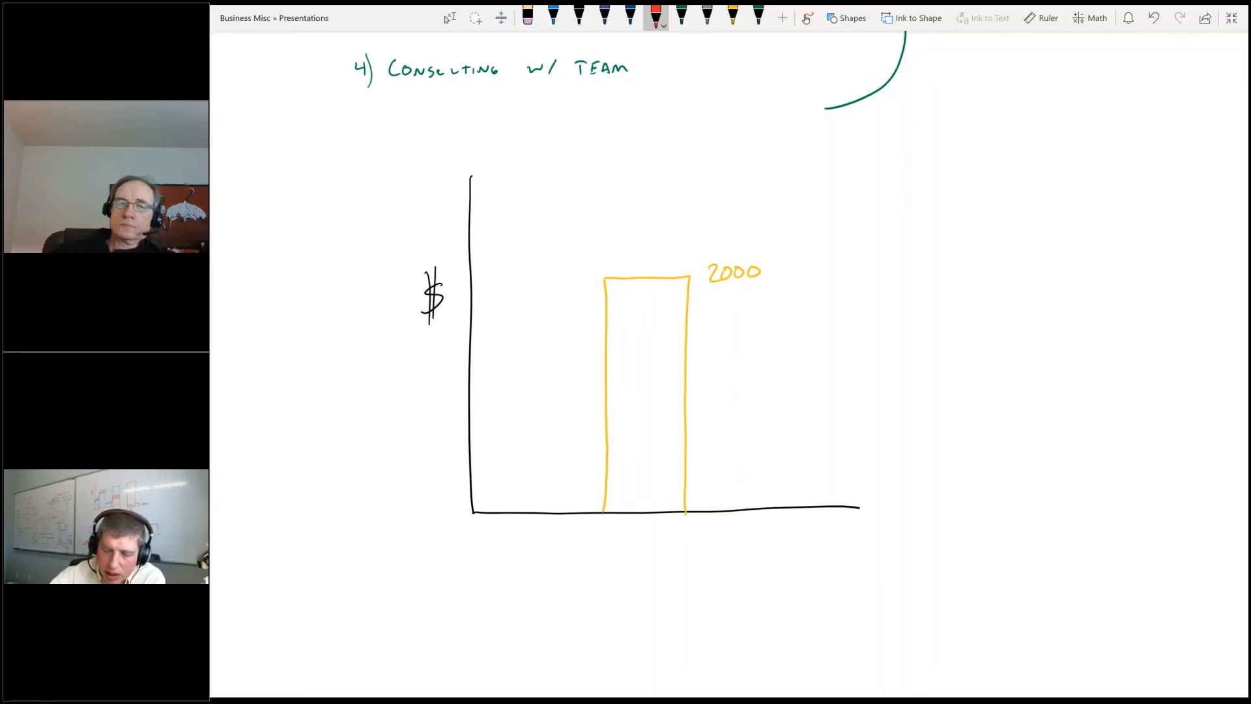
scroll(651, 326, "down", 1)
mouse_move(604, 243)
left_mouse_down()
mouse_move(605, 254)
mouse_move(686, 241)
mouse_move(689, 254)
left_mouse_up()
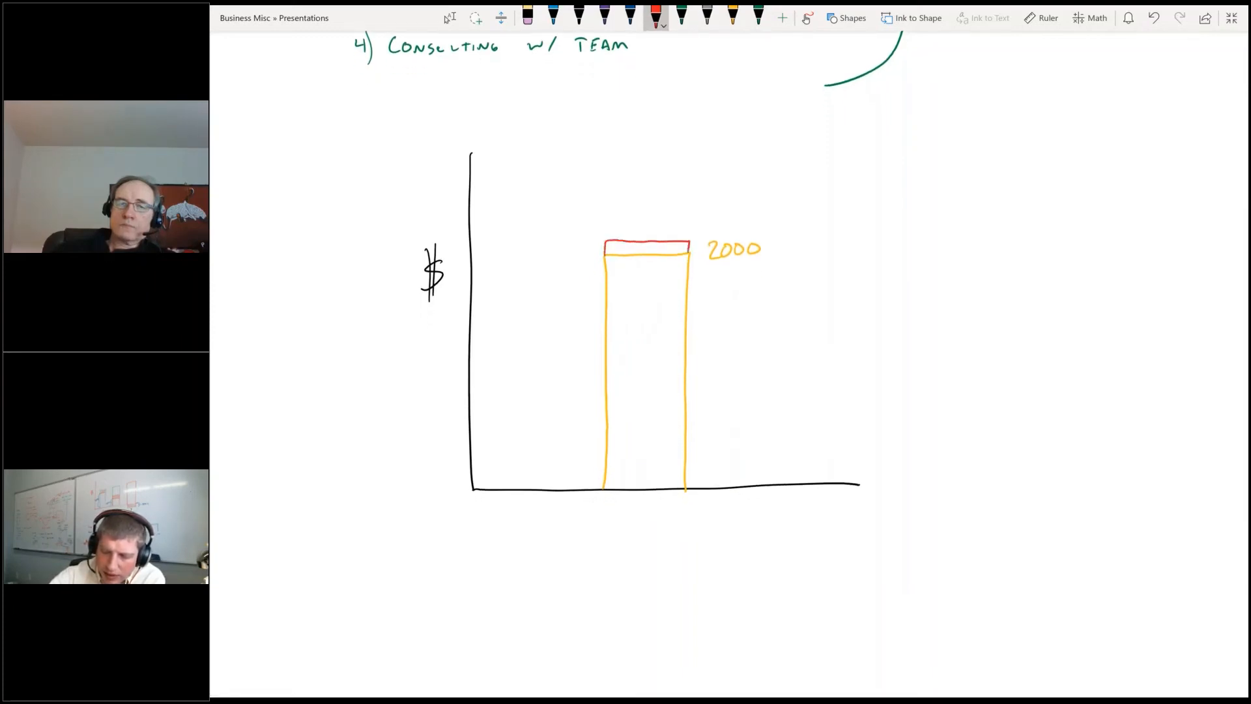
left_click_drag(563, 233, 598, 245)
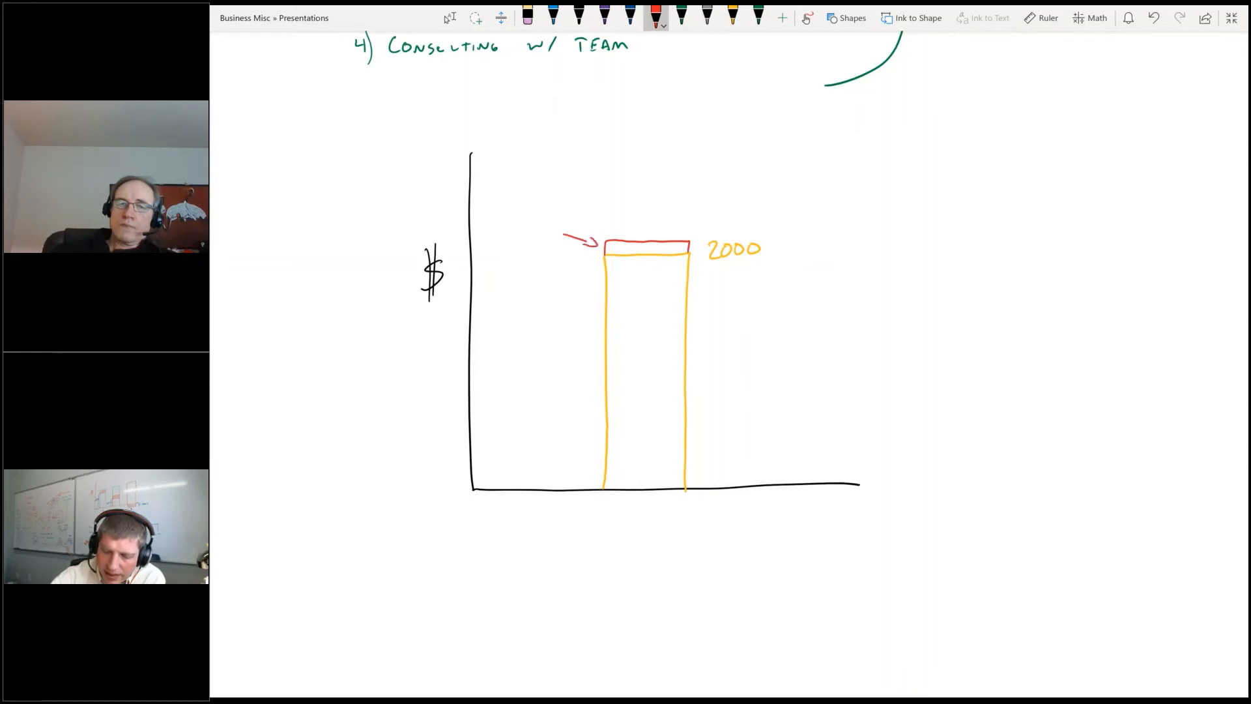
left_click_drag(503, 223, 514, 206)
mouse_move(514, 206)
left_mouse_down()
mouse_move(522, 222)
mouse_move(576, 201)
left_mouse_up()
Step: Stack a gray segment above the red Medicare segment and label it HTH - ER with an arrow
left_click(681, 16)
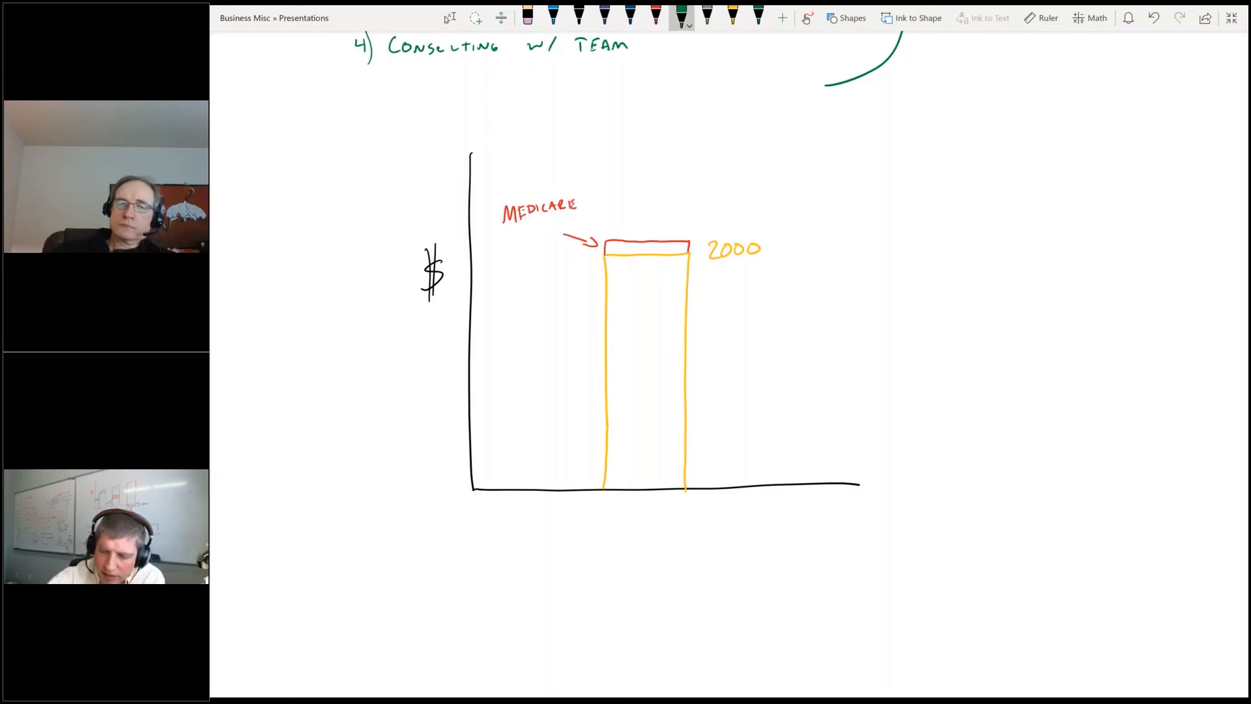
left_click(707, 16)
mouse_move(607, 231)
left_mouse_down()
mouse_move(607, 209)
mouse_move(685, 210)
mouse_move(691, 241)
left_mouse_up()
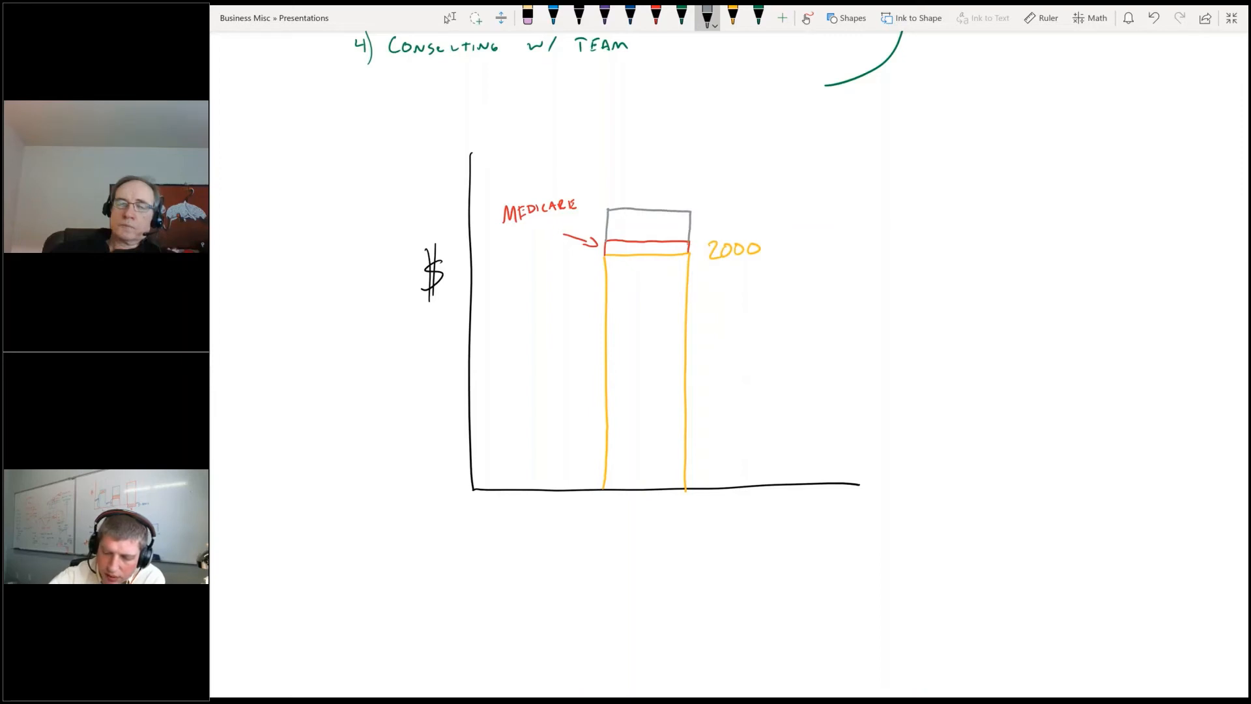
mouse_move(729, 193)
left_mouse_down()
mouse_move(695, 213)
mouse_move(740, 197)
left_mouse_up()
mouse_move(741, 191)
left_mouse_down()
mouse_move(764, 184)
mouse_move(766, 197)
left_mouse_up()
left_click_drag(767, 191, 774, 190)
mouse_move(774, 184)
left_mouse_down()
mouse_move(774, 196)
mouse_move(790, 190)
left_mouse_up()
left_click_drag(800, 183, 800, 196)
left_click_drag(800, 183, 807, 190)
left_click_drag(800, 196, 808, 196)
left_click_drag(813, 184, 814, 191)
left_click_drag(815, 191, 824, 196)
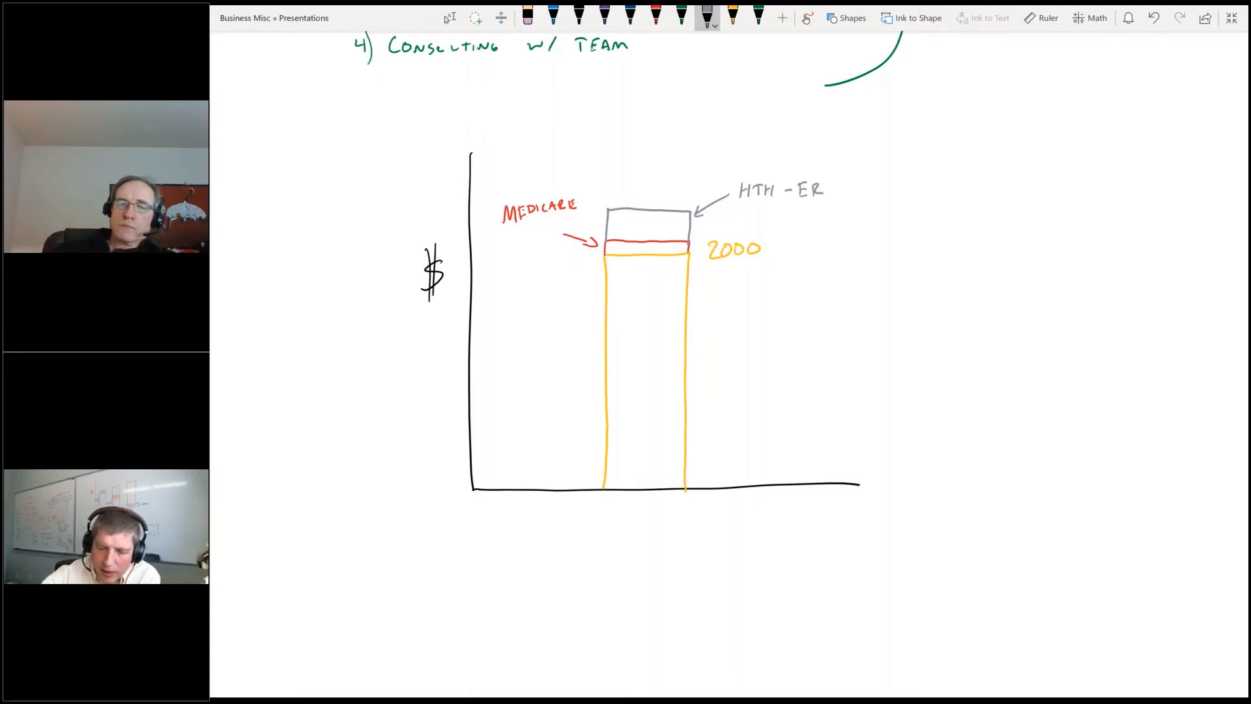
Step: Mark off the upper part of the yellow bar with blue hatching and label it HTH - EE with an arrow
left_click(630, 18)
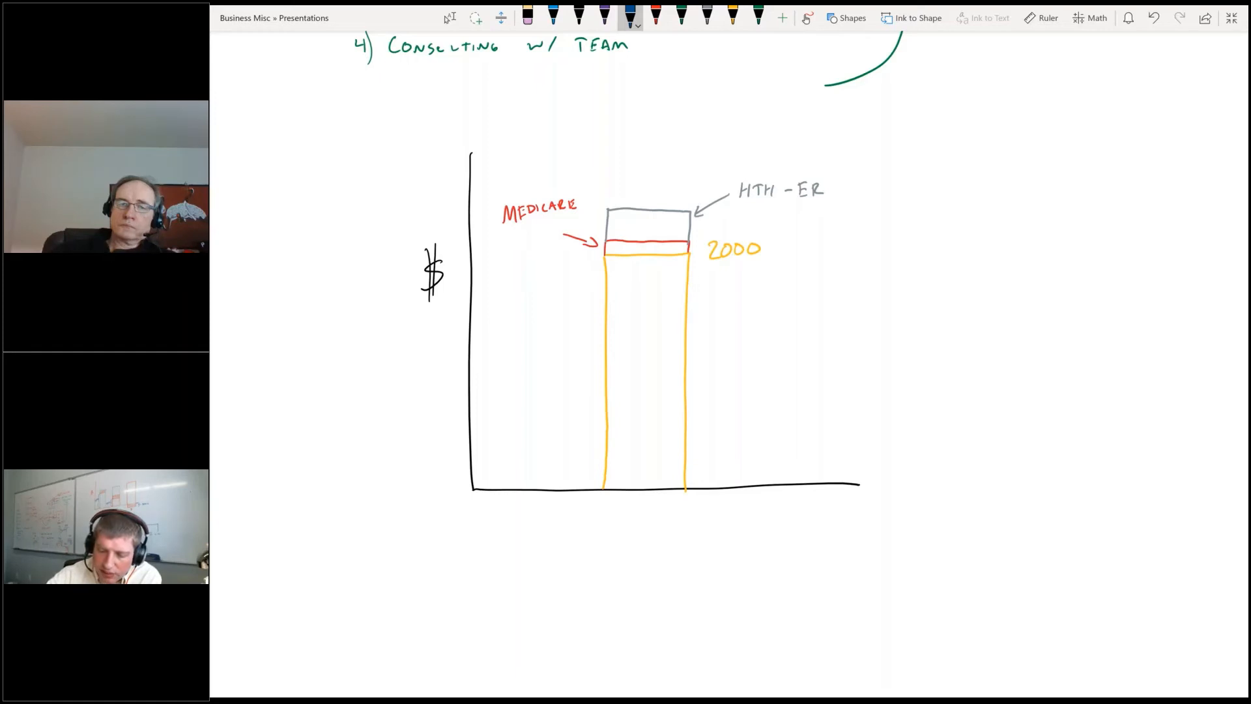
left_click_drag(606, 295, 686, 295)
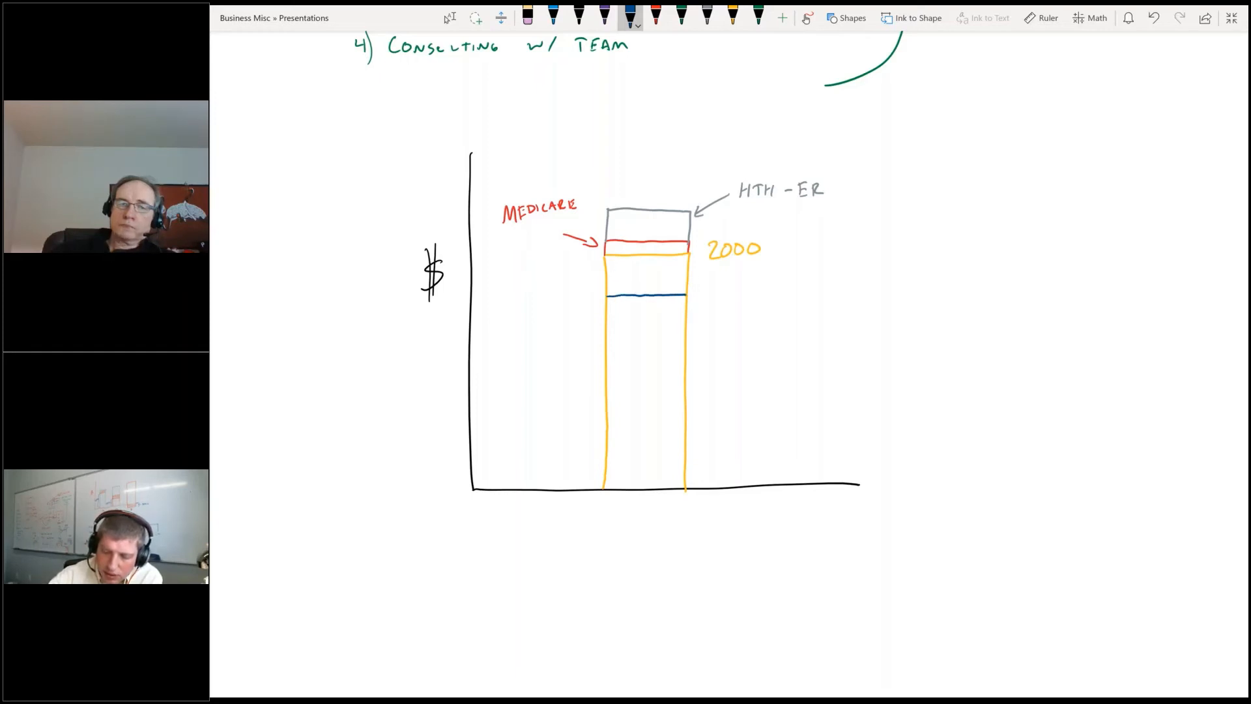
left_click_drag(619, 264, 611, 287)
mouse_move(630, 263)
left_mouse_down()
mouse_move(619, 287)
mouse_move(629, 286)
left_mouse_up()
mouse_move(650, 264)
left_mouse_down()
mouse_move(641, 286)
mouse_move(653, 287)
left_mouse_up()
mouse_move(675, 264)
left_mouse_down()
mouse_move(666, 287)
mouse_move(726, 297)
left_mouse_up()
left_click_drag(726, 292, 734, 292)
left_click_drag(734, 287, 745, 301)
left_click_drag(741, 295, 750, 294)
mouse_move(753, 289)
left_mouse_down()
mouse_move(752, 300)
mouse_move(794, 295)
left_mouse_up()
left_click_drag(795, 283, 802, 281)
left_click_drag(794, 289, 803, 294)
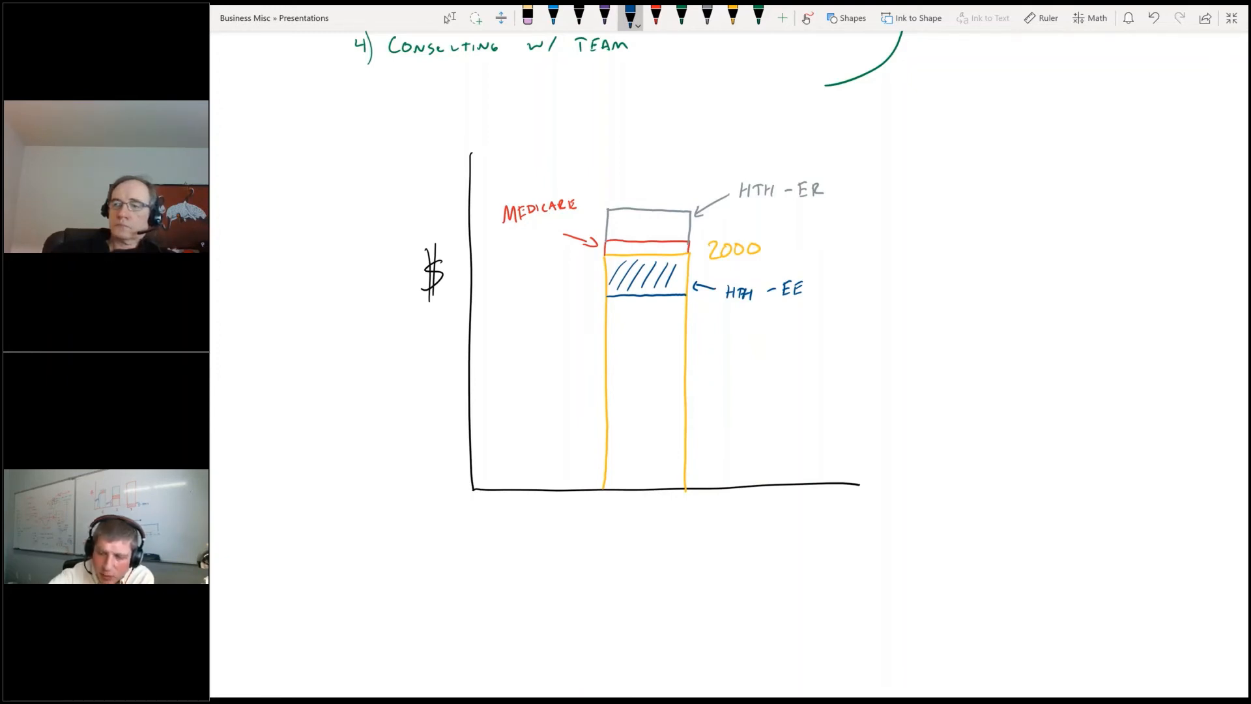
Step: Draw a second yellow bar outline at the 2000 level and carry the red Medicare and gray HTH - ER segments over to it
left_click(733, 18)
mouse_move(780, 248)
left_mouse_down()
mouse_move(902, 247)
mouse_move(853, 309)
mouse_move(844, 476)
left_mouse_up()
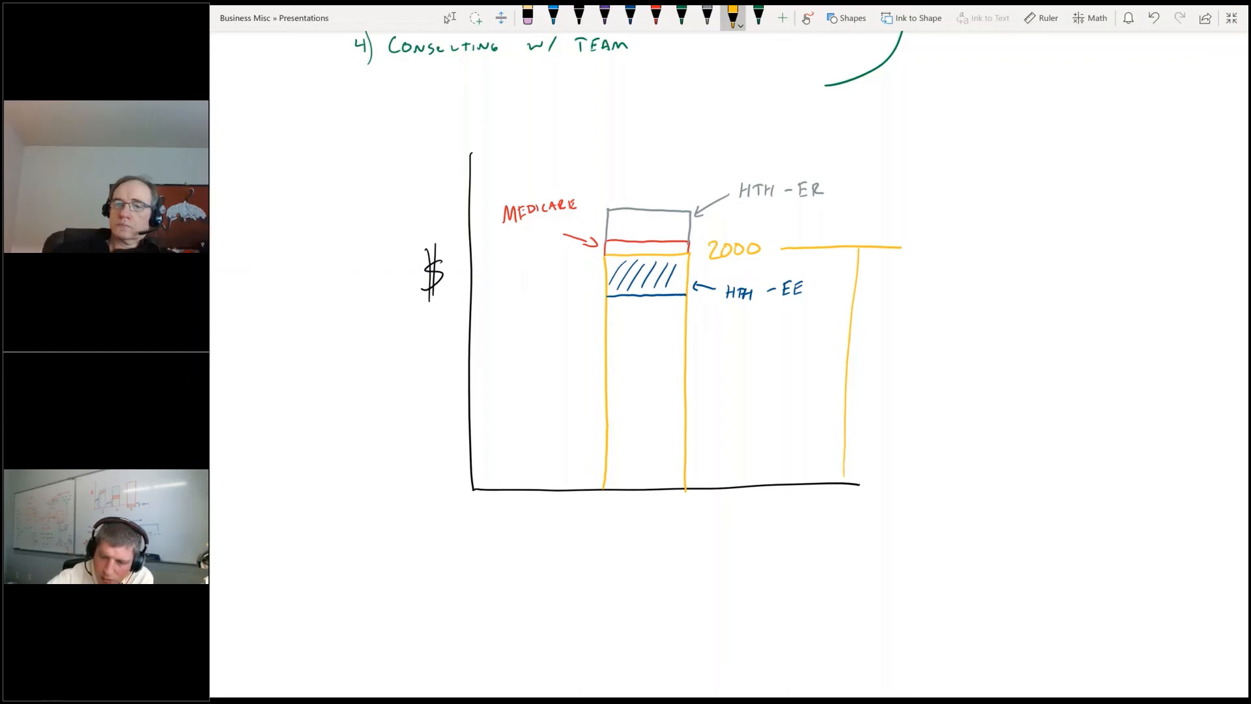
left_click(655, 18)
mouse_move(682, 250)
left_mouse_down()
mouse_move(823, 233)
mouse_move(883, 246)
left_mouse_up()
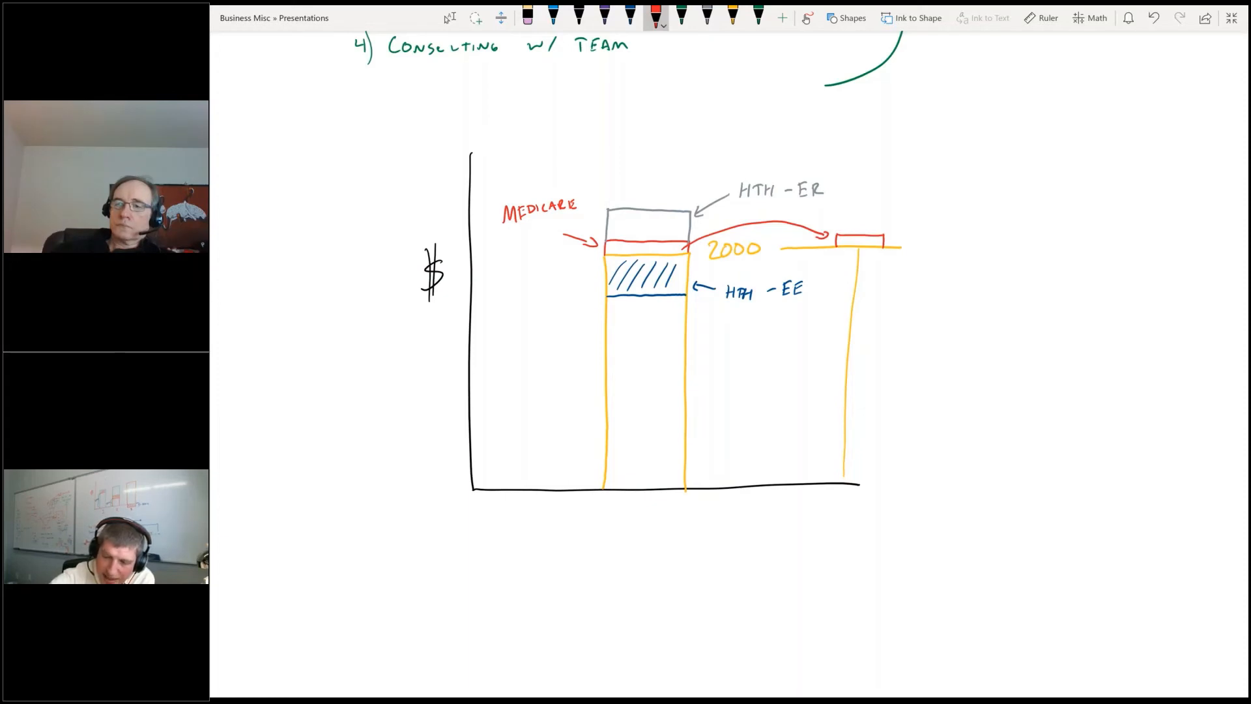
left_click(706, 18)
mouse_move(684, 230)
left_mouse_down()
mouse_move(883, 208)
mouse_move(883, 233)
left_mouse_up()
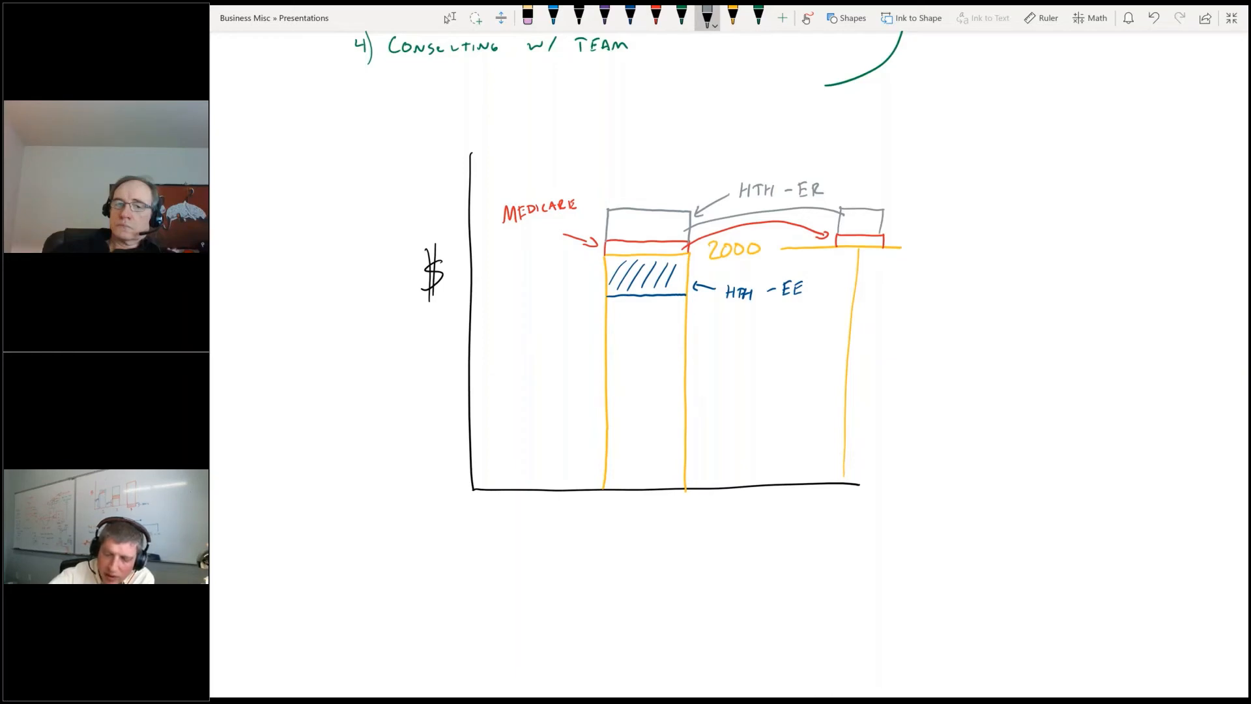
Step: Add a hatched blue segment on top of the second stack, with a curved arrow from the HTH - EE section
left_click(629, 17)
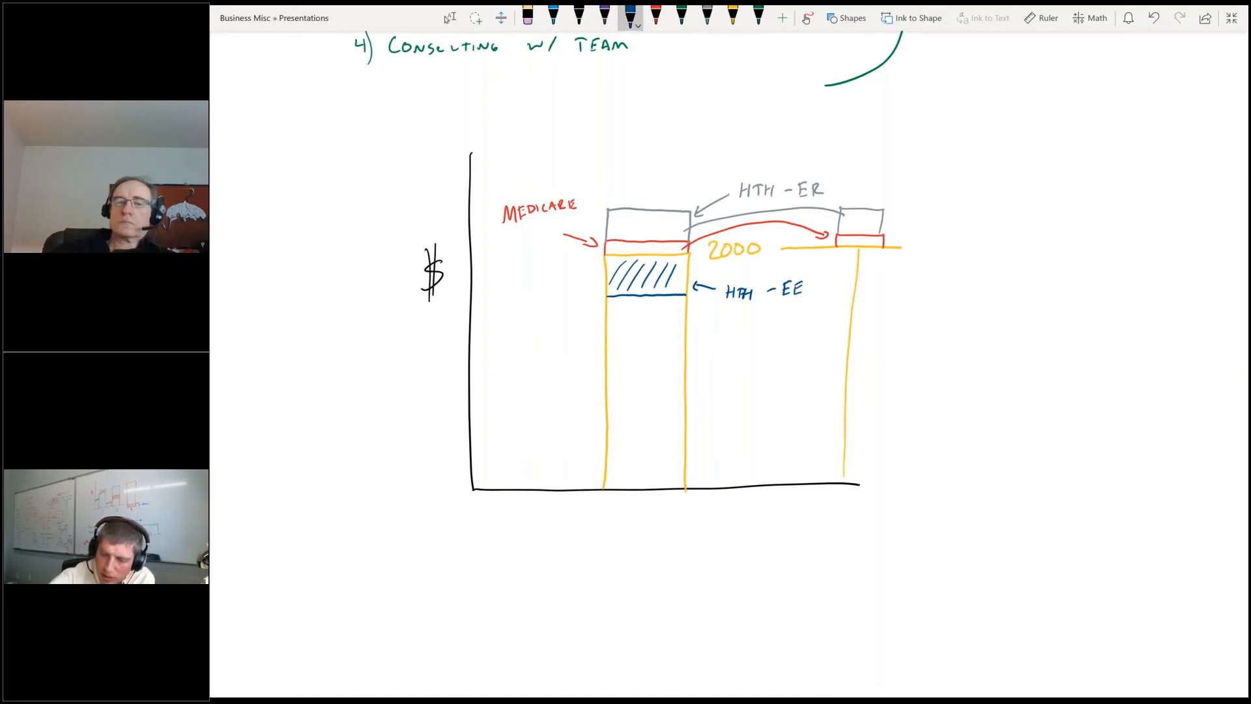
mouse_move(684, 274)
left_mouse_down()
mouse_move(983, 244)
mouse_move(922, 177)
mouse_move(921, 192)
left_mouse_up()
mouse_move(841, 185)
left_mouse_down()
mouse_move(840, 207)
mouse_move(852, 189)
left_mouse_up()
left_click_drag(853, 206, 866, 189)
left_click_drag(867, 206, 874, 188)
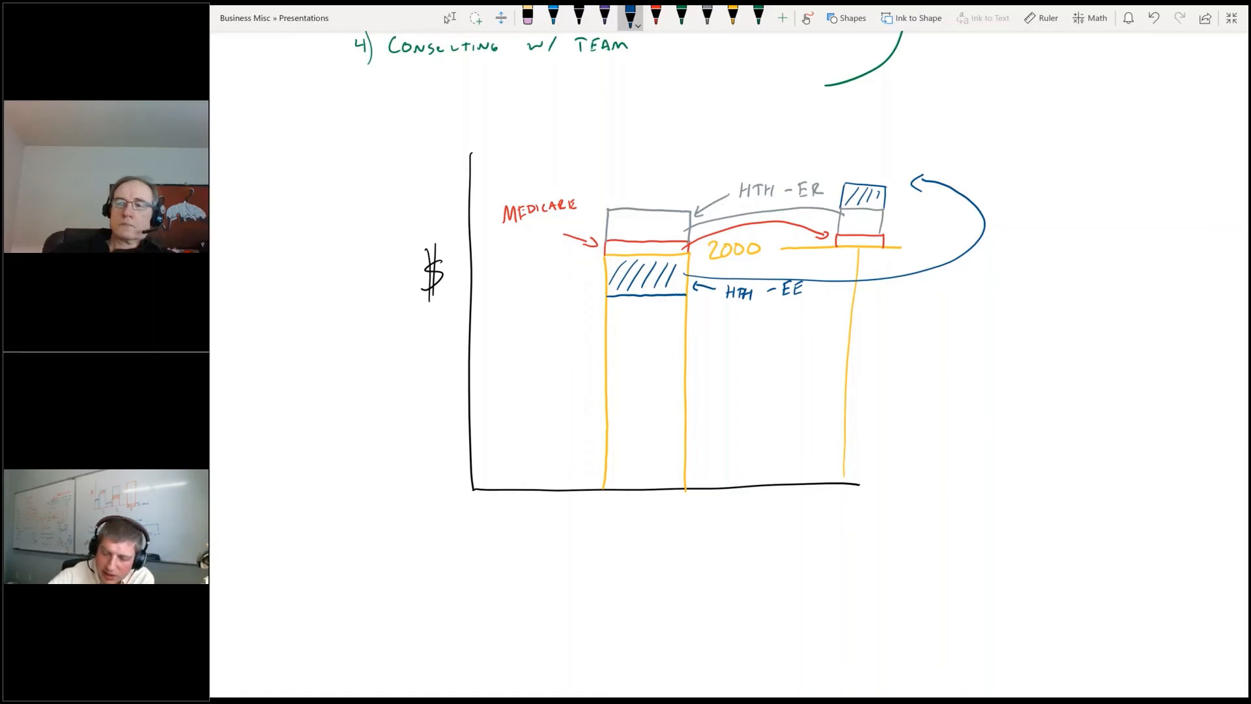
Step: Draw a small blue arrow pointing at the second bar's yellow 2000 line
left_click_drag(920, 248, 901, 249)
left_click_drag(909, 243, 910, 254)
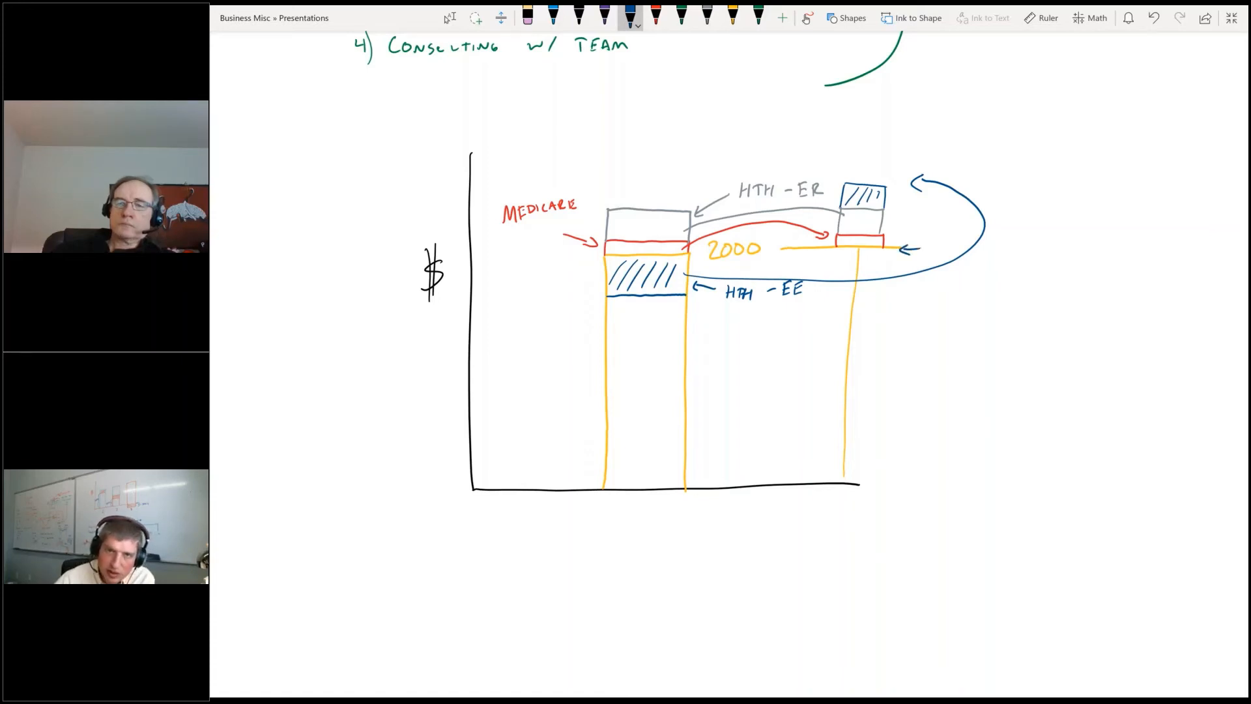
Step: Erase the hatched blue segment above the second stack and the curved blue arrow leading to it
left_click_drag(914, 176, 922, 190)
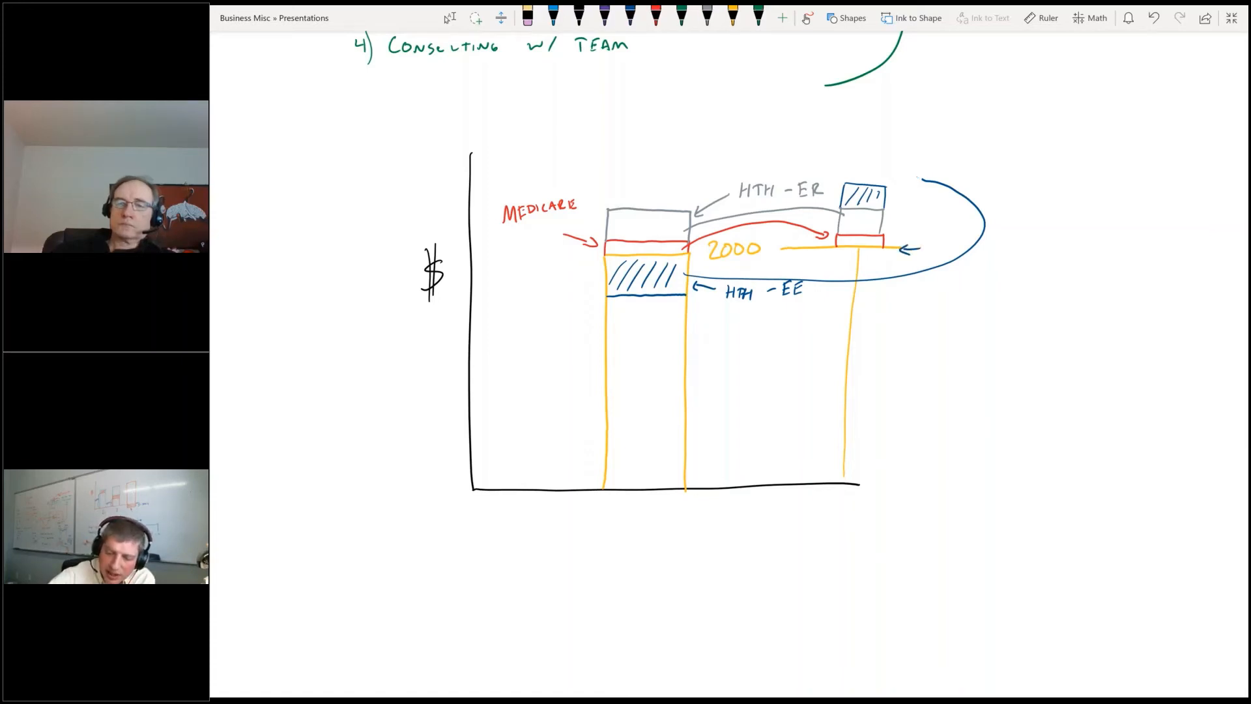
left_click_drag(844, 196, 880, 196)
left_click(984, 221)
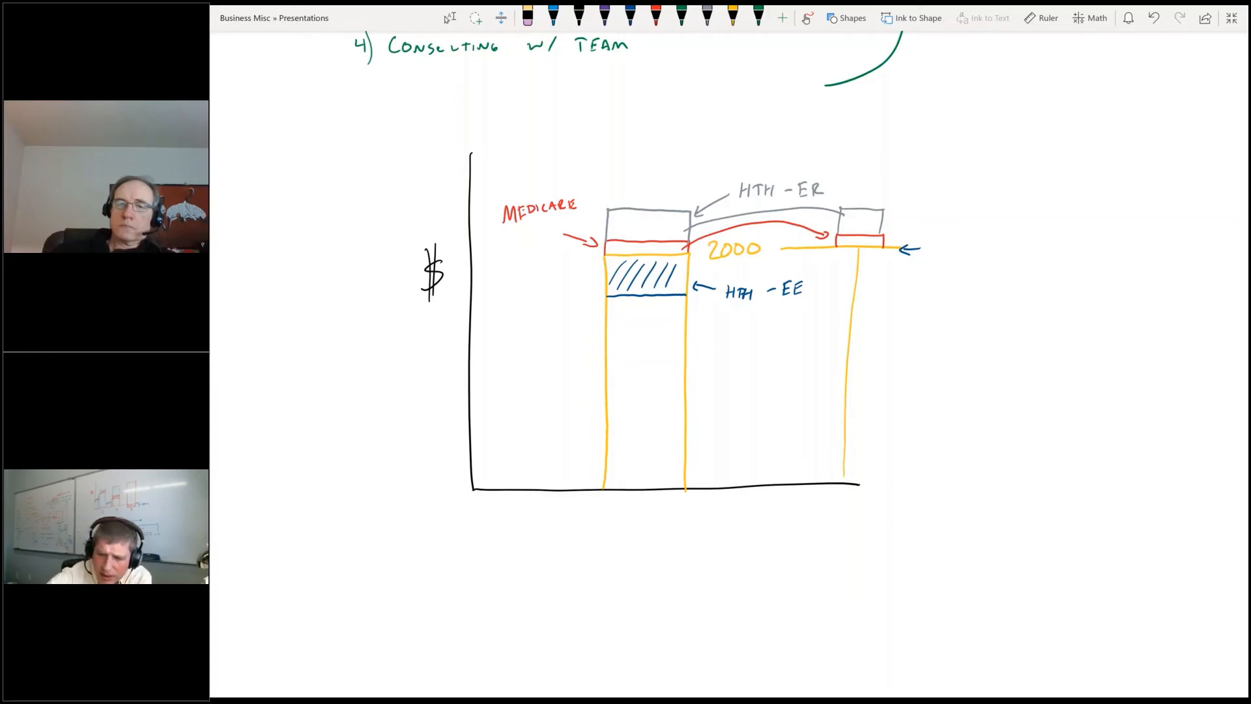
Step: Draw a red arrow pointing at the Medicare segment of the second stack
left_click(655, 16)
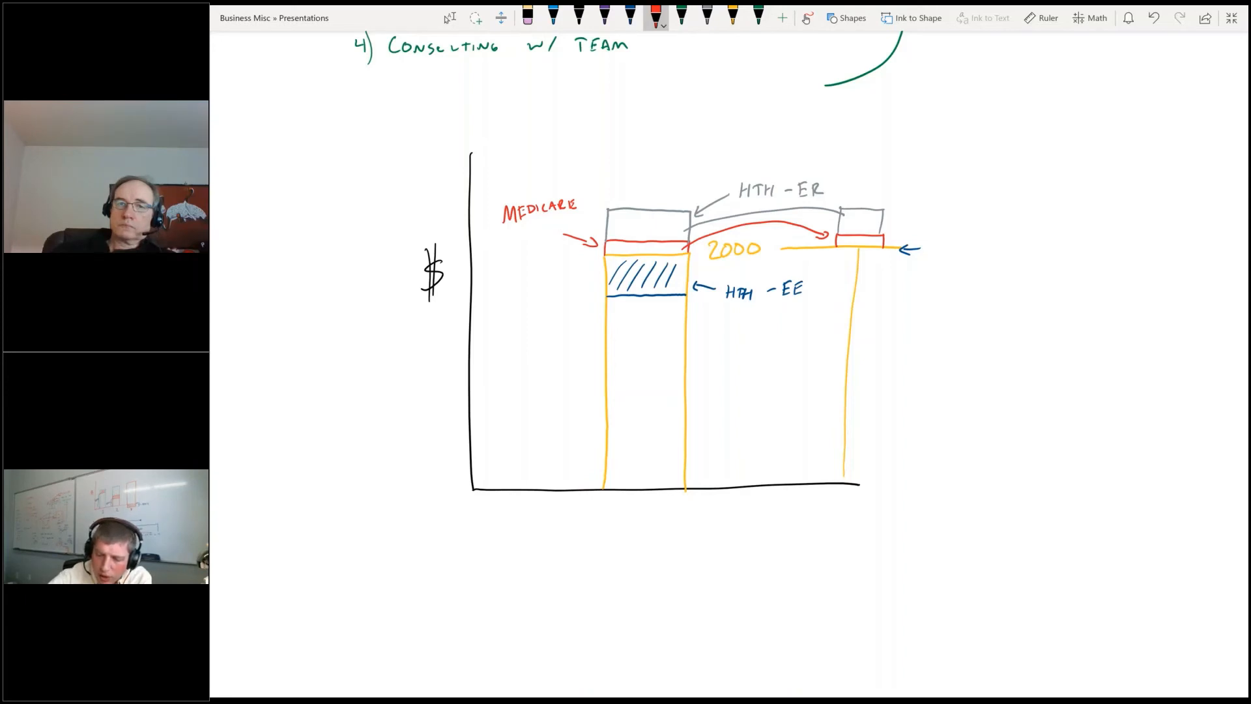
left_click_drag(916, 221, 896, 239)
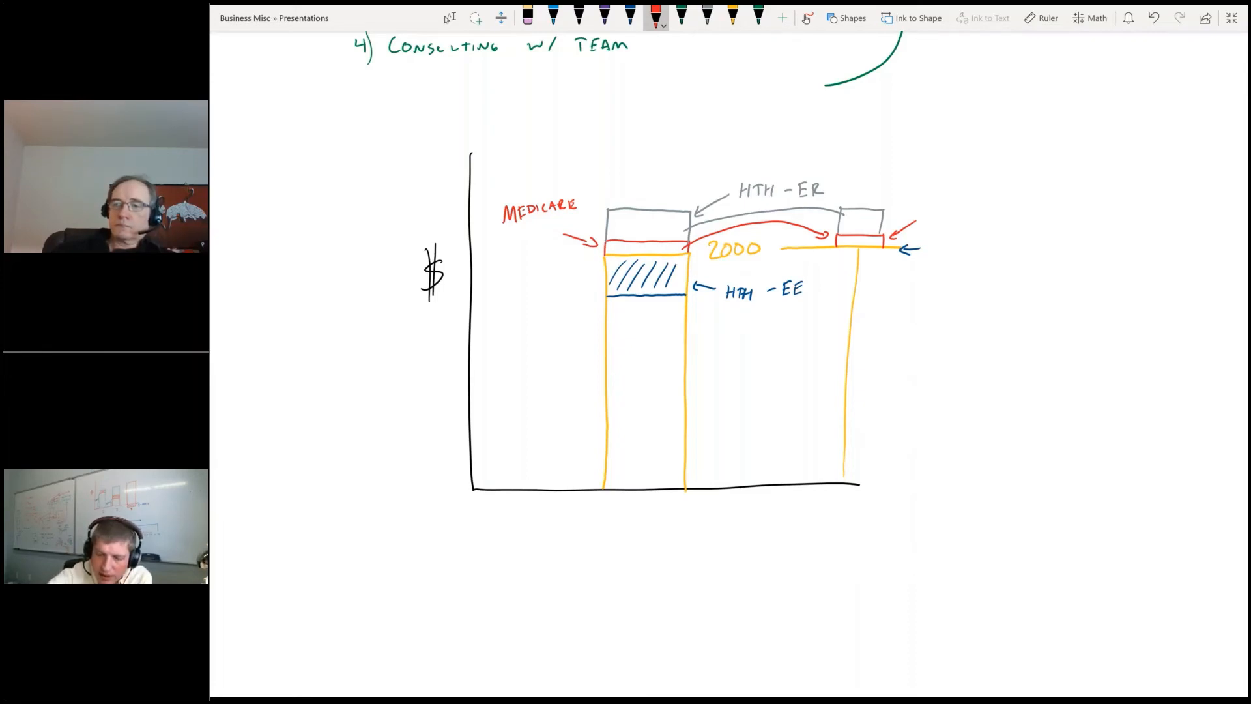
Step: Bracket the first bar's portion below the blue line with a green brace and annotate it 800 x 1.45%
left_click(732, 14)
left_click(758, 14)
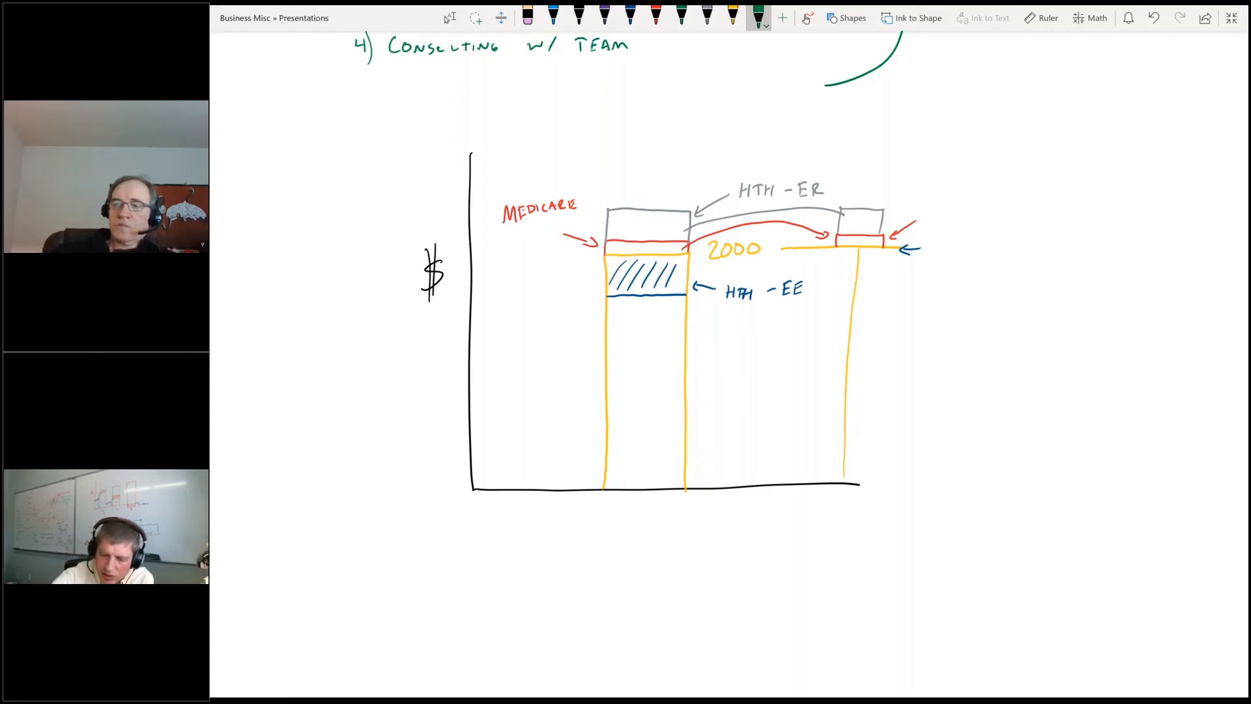
mouse_move(602, 298)
left_mouse_down()
mouse_move(581, 395)
mouse_move(601, 486)
left_mouse_up()
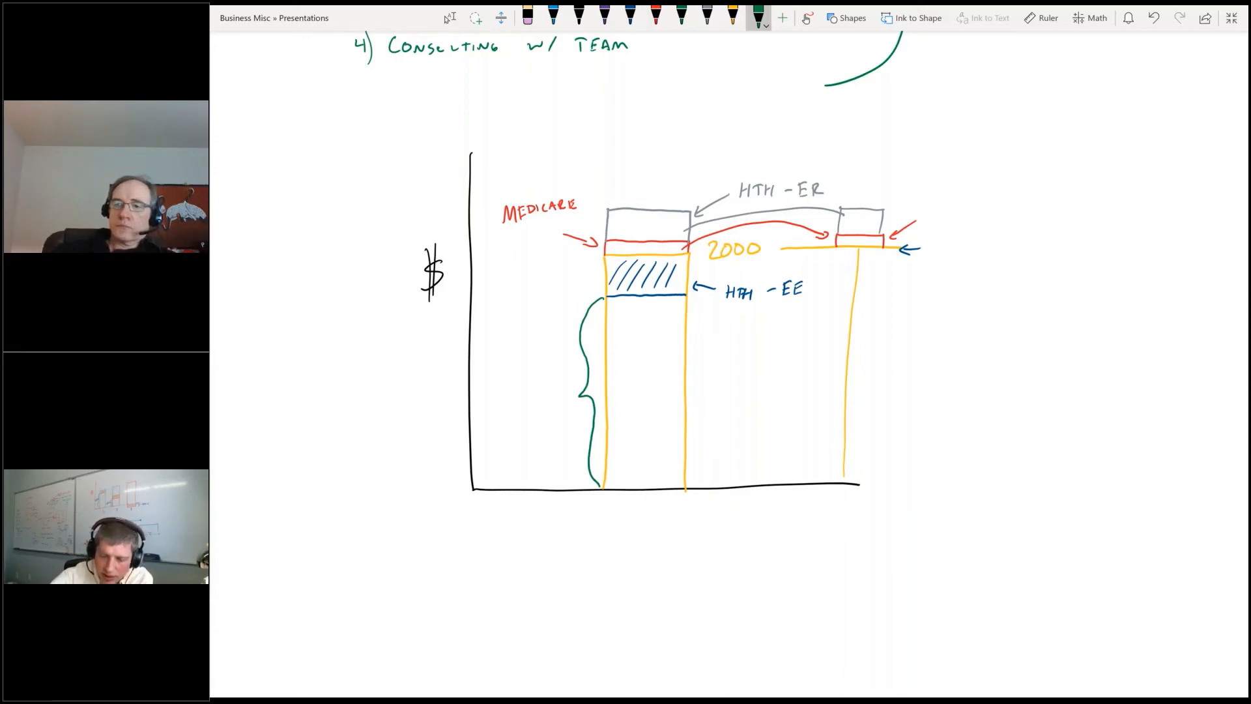
left_click_drag(509, 312, 509, 312)
mouse_move(519, 311)
left_mouse_down()
mouse_move(531, 312)
mouse_move(521, 355)
left_mouse_up()
mouse_move(521, 345)
left_mouse_down()
mouse_move(493, 388)
mouse_move(514, 385)
left_mouse_up()
mouse_move(530, 366)
left_mouse_down()
mouse_move(521, 382)
mouse_move(534, 369)
mouse_move(536, 384)
left_mouse_up()
left_click_drag(544, 377, 543, 384)
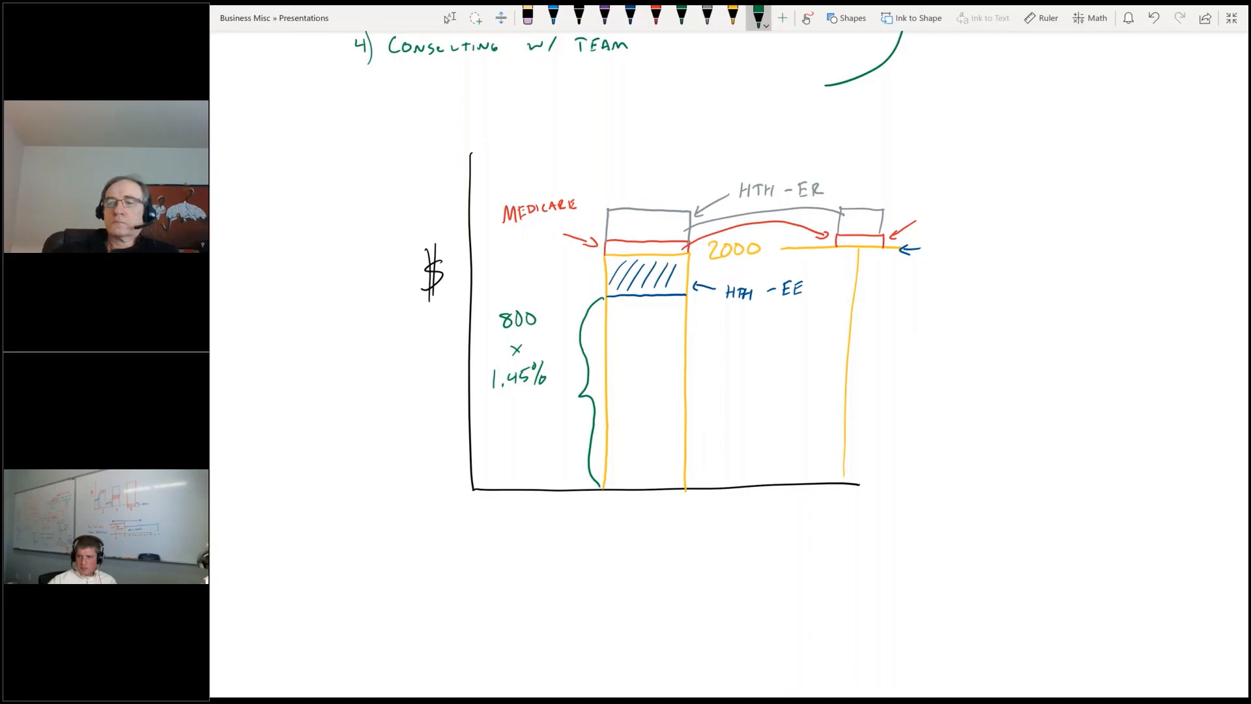
Step: Switch to Chrome and open the premium setup registration page through Silvertrek's Coronavirus Response Act in Vista homepage
key("alt+Tab")
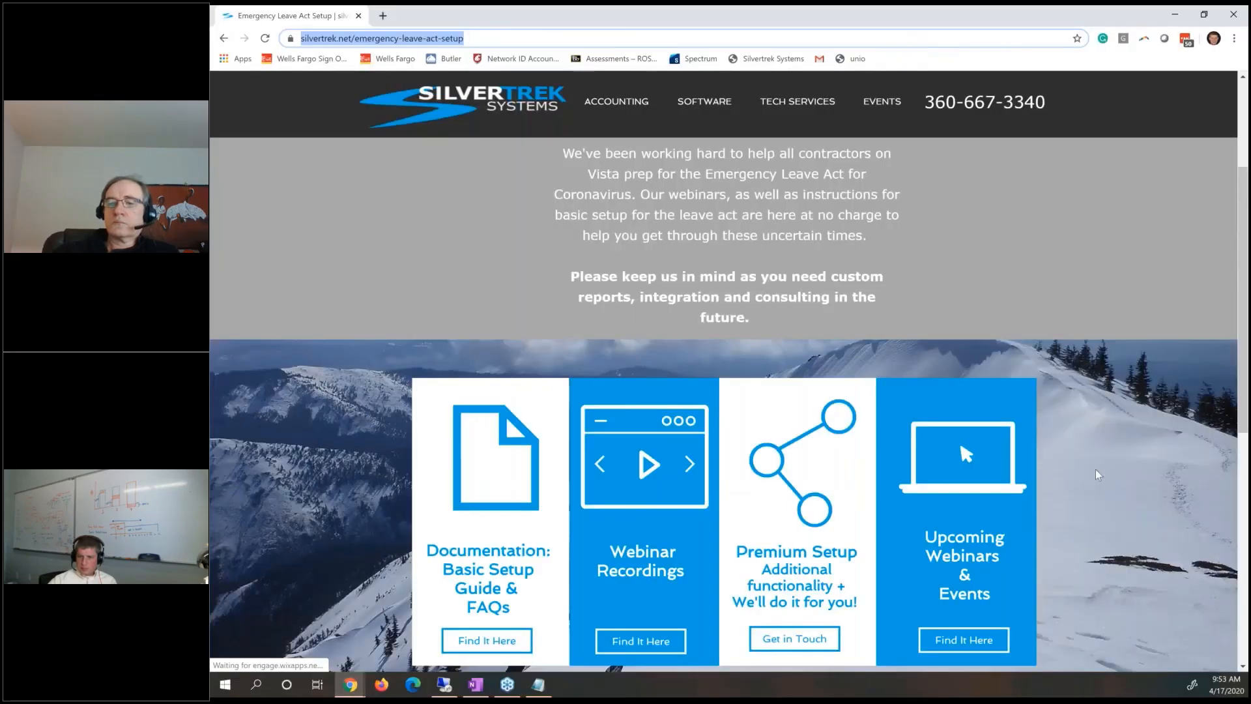
left_click(370, 37)
type("silver")
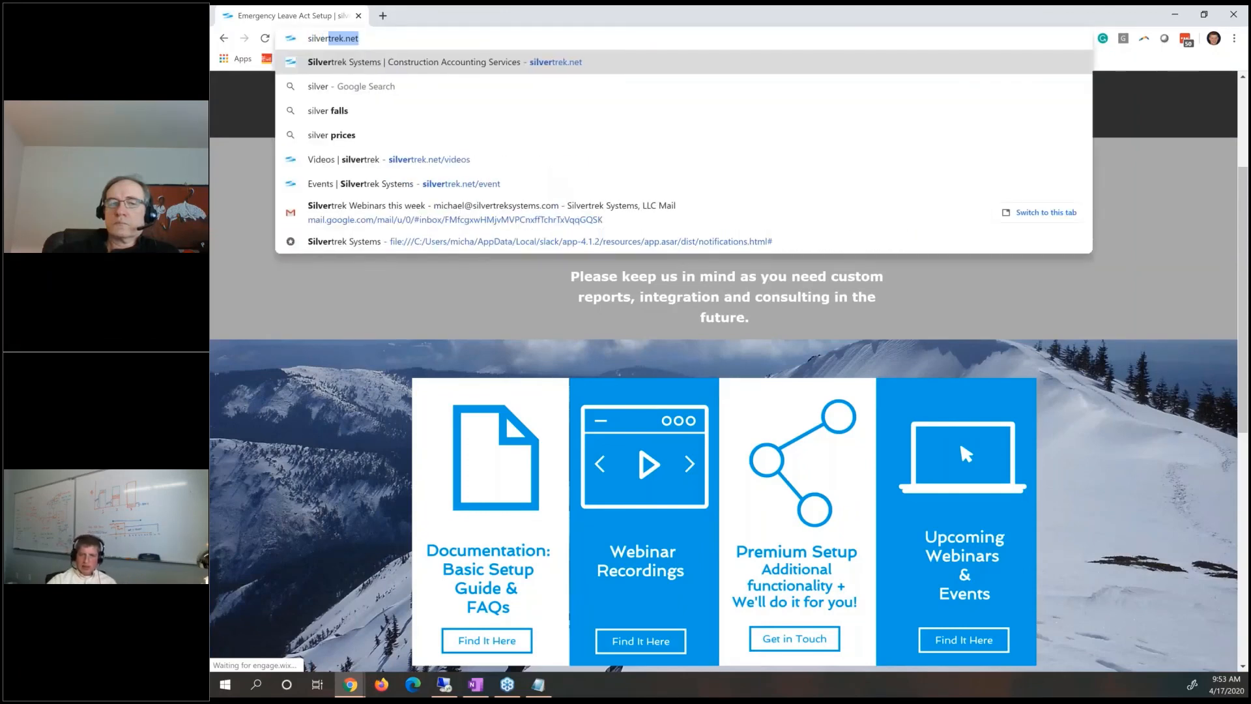
key("Return")
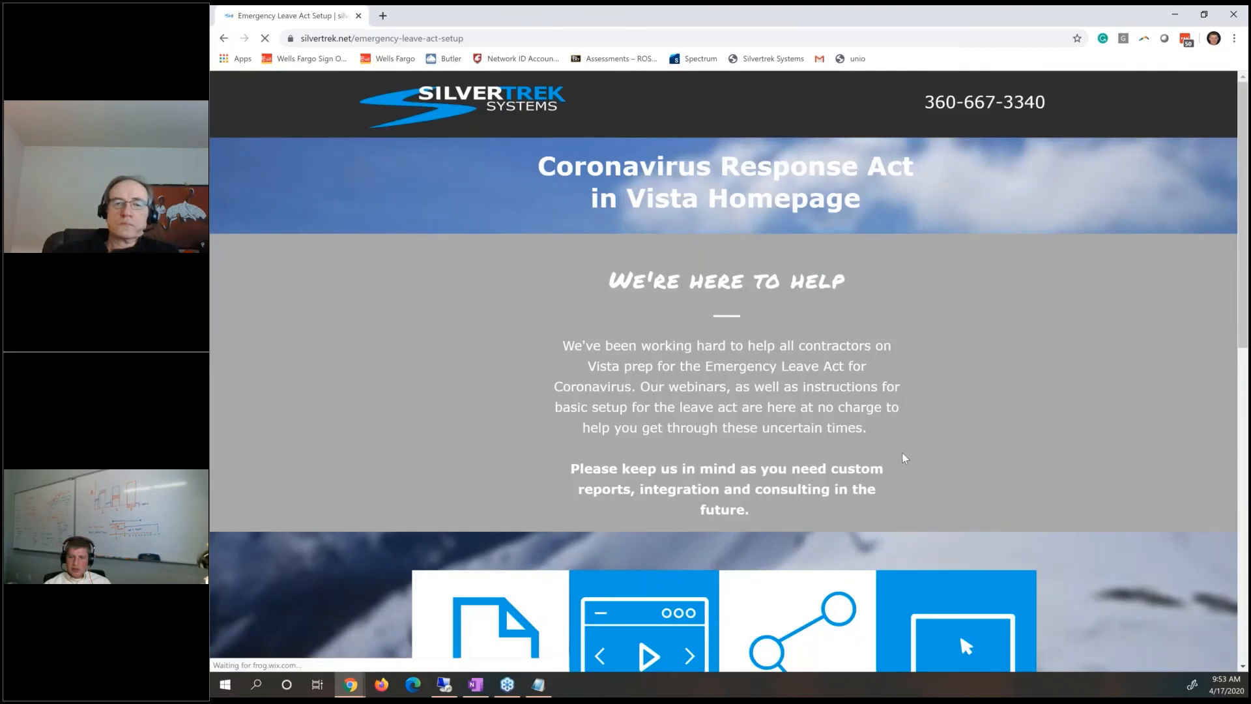
scroll(901, 456, "down", 3)
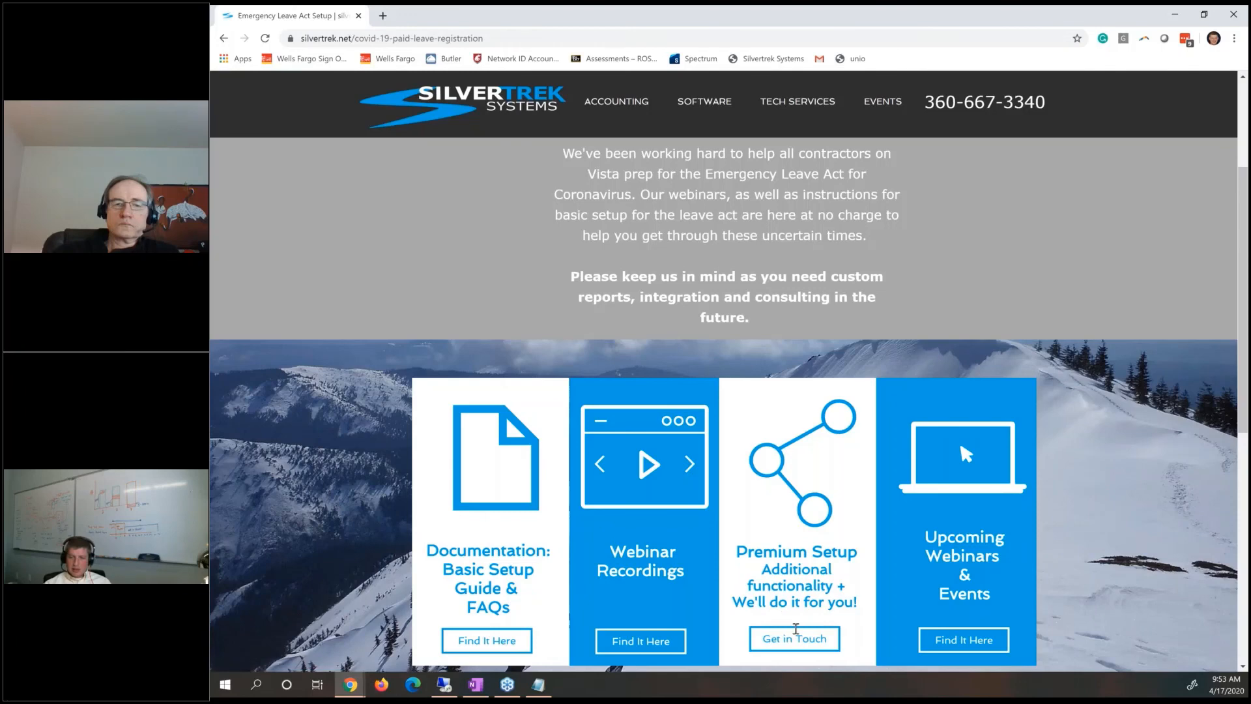
left_click(795, 627)
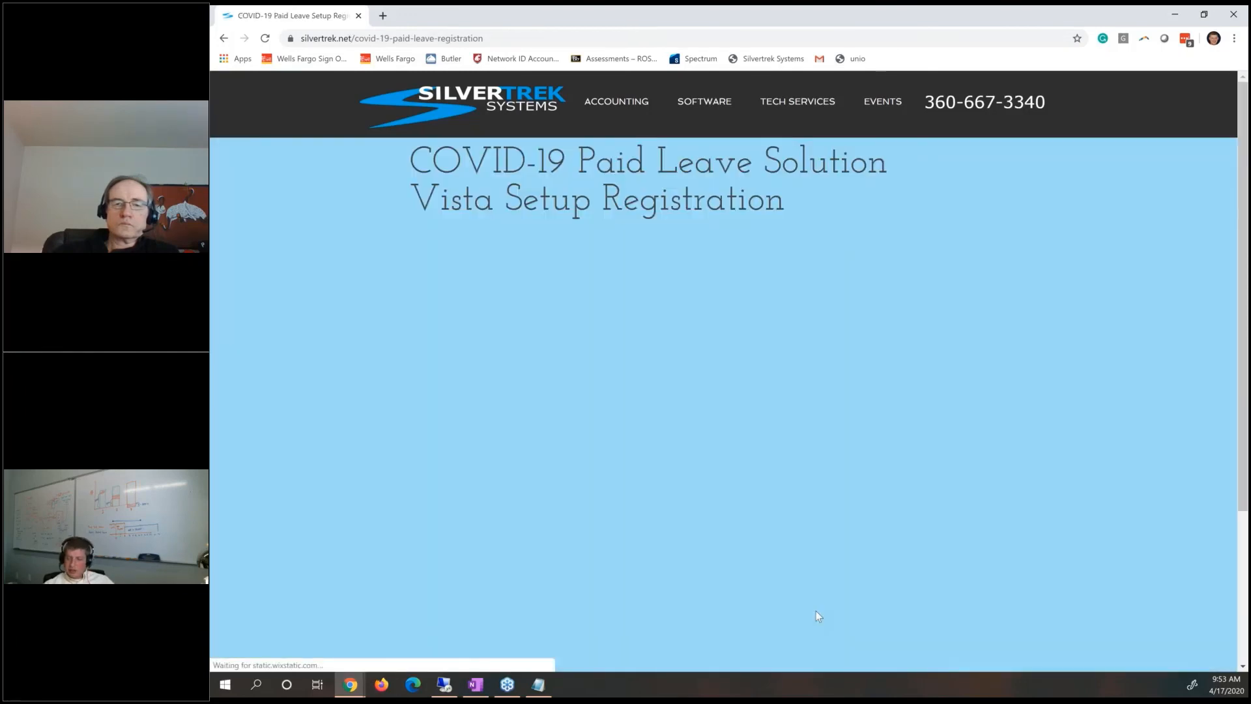